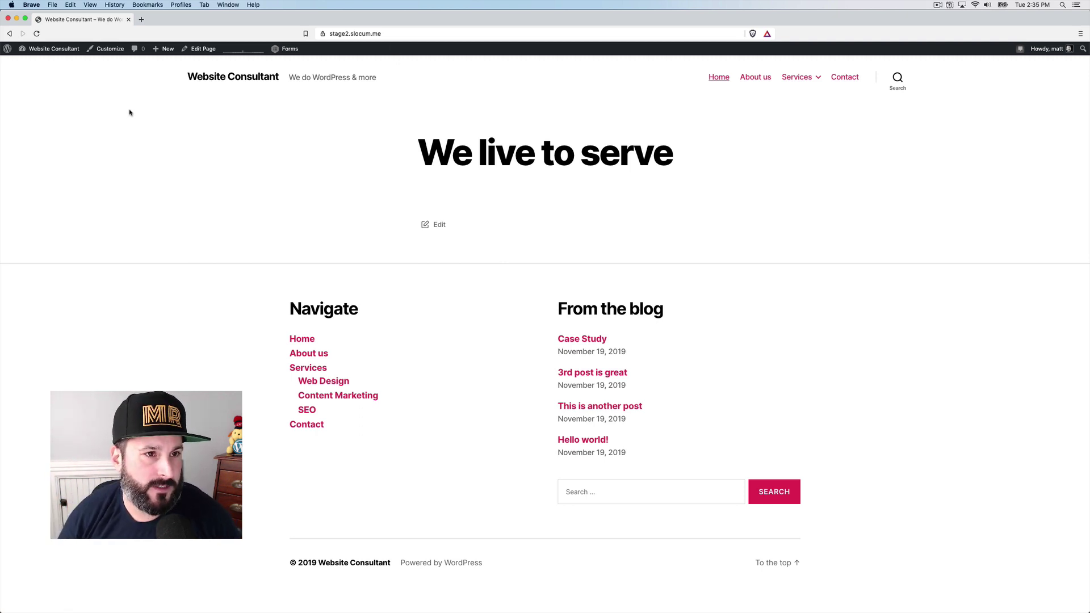
Open the site's color settings in the Customizer and change the page background color to the theme's default, #f5efe0.
{"action": "left_click", "coordinate": [103, 54]}
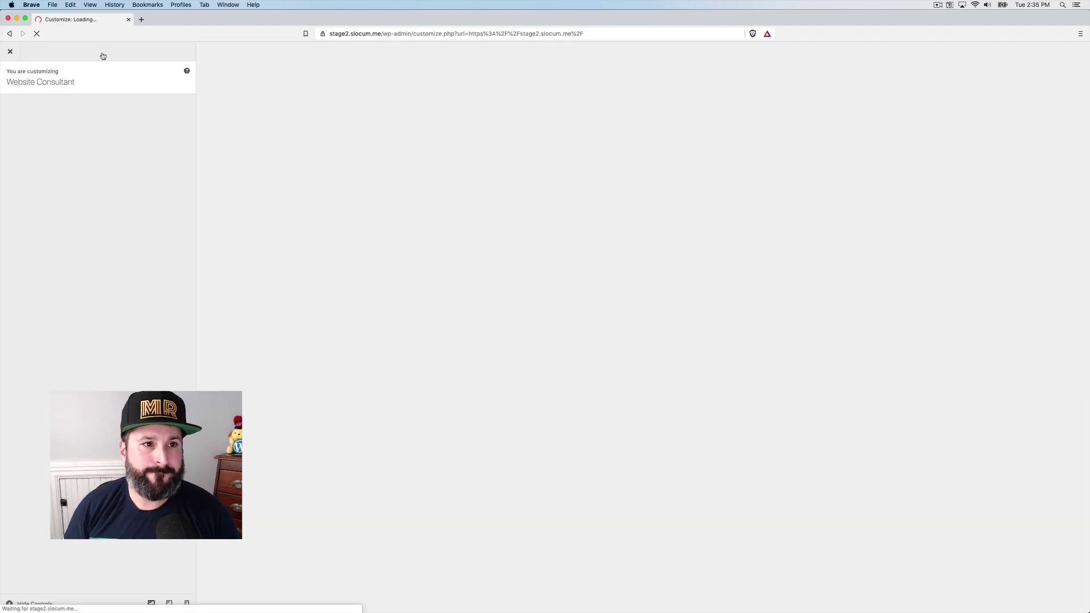
{"action": "left_click", "coordinate": [63, 161]}
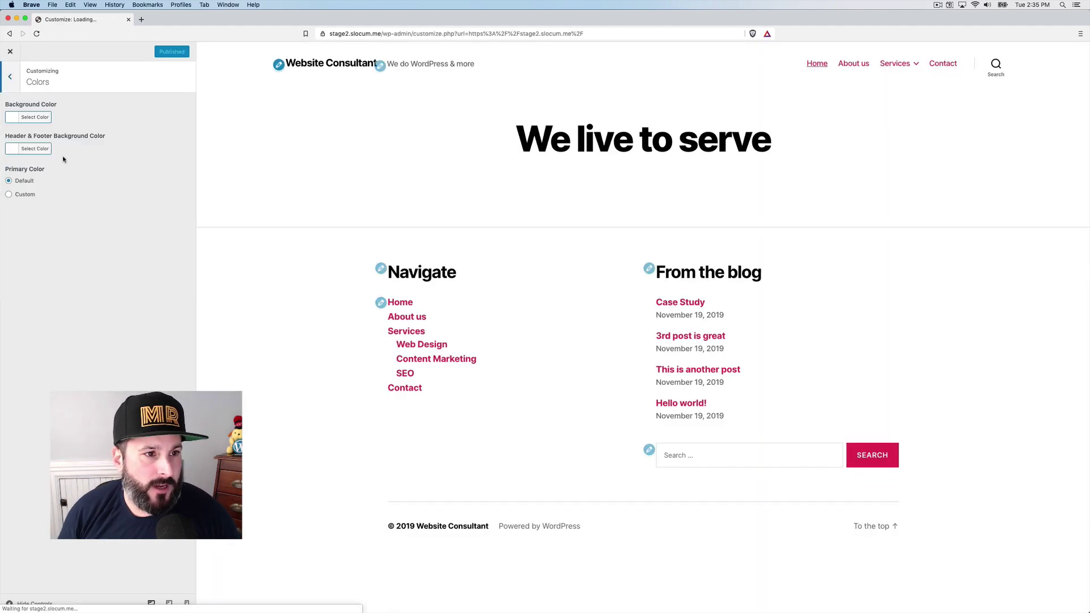
{"action": "left_click", "coordinate": [37, 118]}
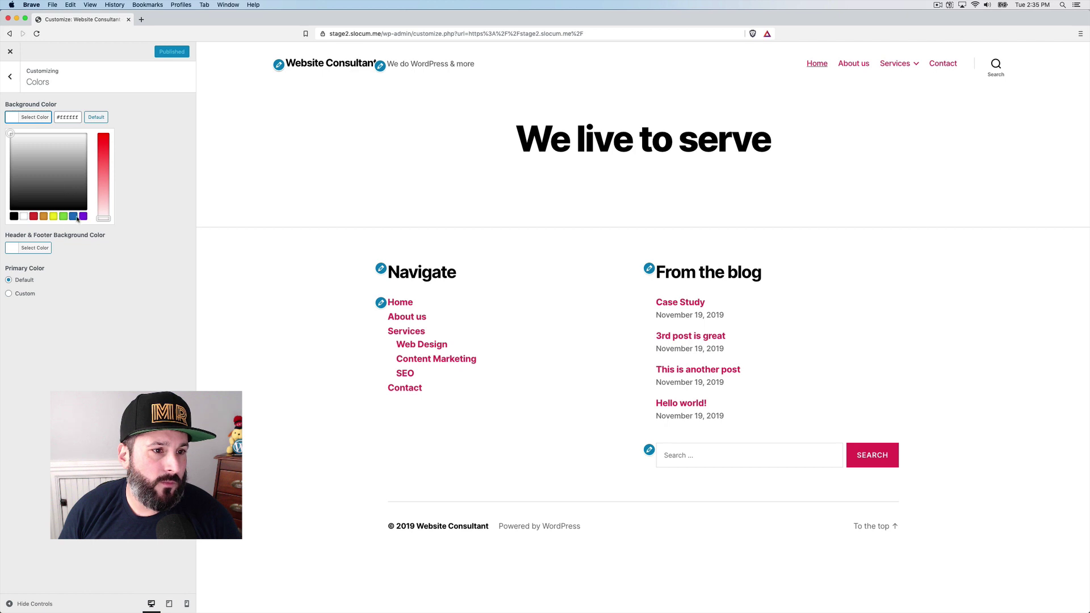
{"action": "left_click", "coordinate": [43, 216]}
{"action": "left_click_drag", "start_coordinate": [15, 144], "coordinate": [17, 145]}
{"action": "left_click", "coordinate": [94, 118]}
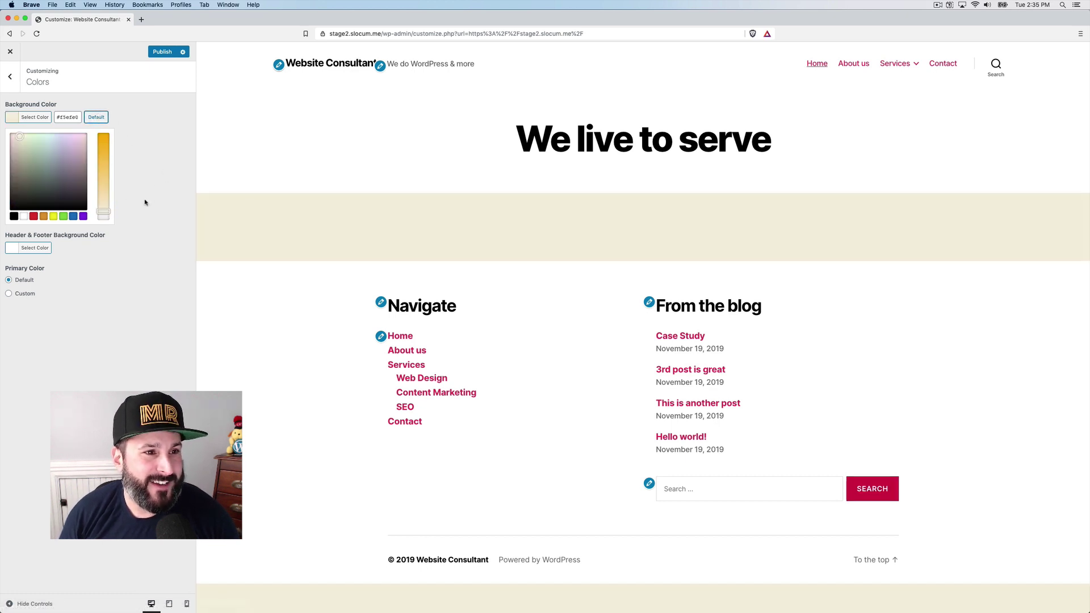
Set the page background color back to white and publish the change.
{"action": "left_click", "coordinate": [18, 122]}
{"action": "left_click", "coordinate": [17, 121]}
{"action": "left_click", "coordinate": [23, 216]}
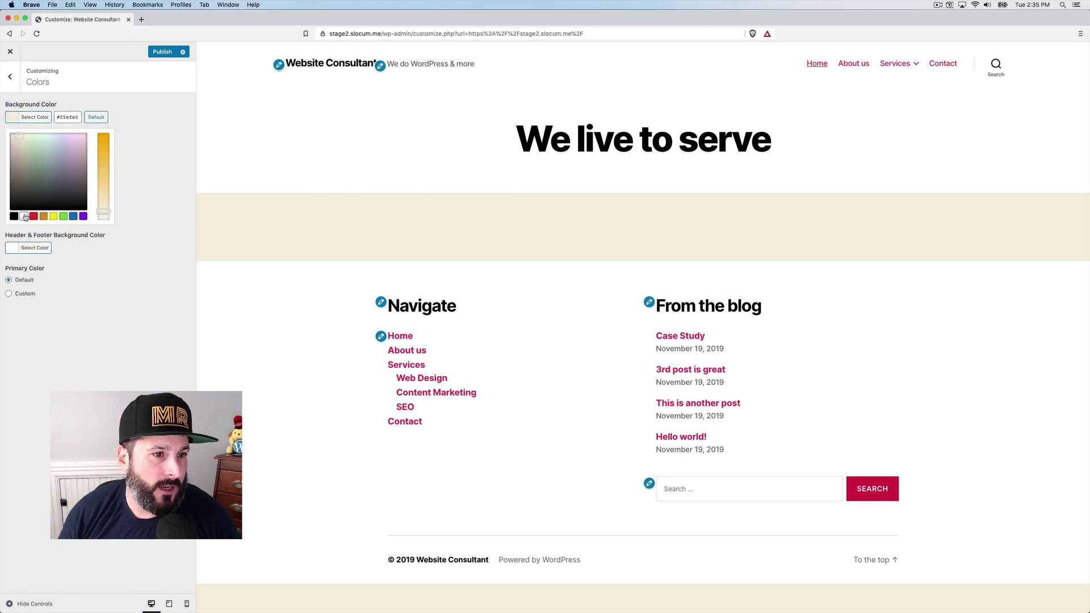
{"action": "left_click", "coordinate": [165, 55]}
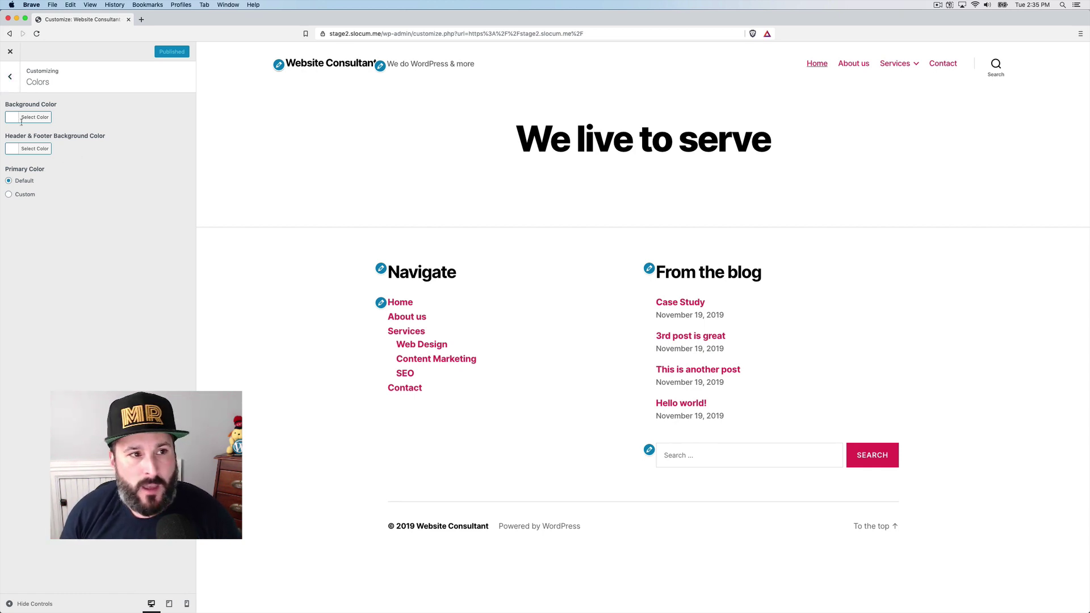
Examine the Navigation Menu widget in Footer #1 and the Recent Posts and Search widgets in Footer #2.
{"action": "left_click", "coordinate": [9, 76]}
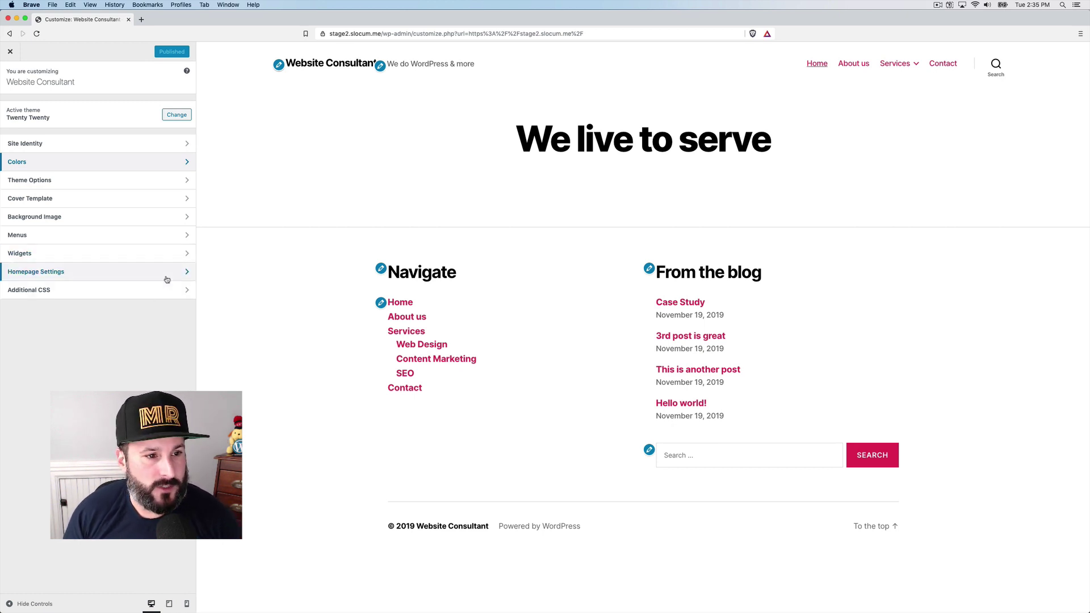
{"action": "left_click", "coordinate": [146, 253]}
{"action": "left_click", "coordinate": [69, 106]}
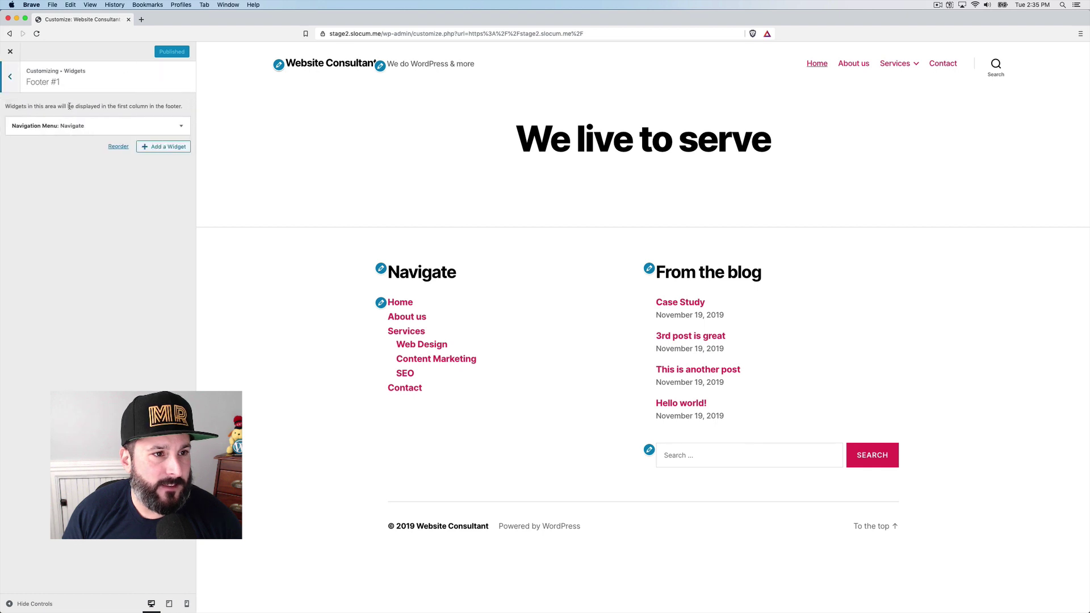
{"action": "left_click", "coordinate": [74, 125]}
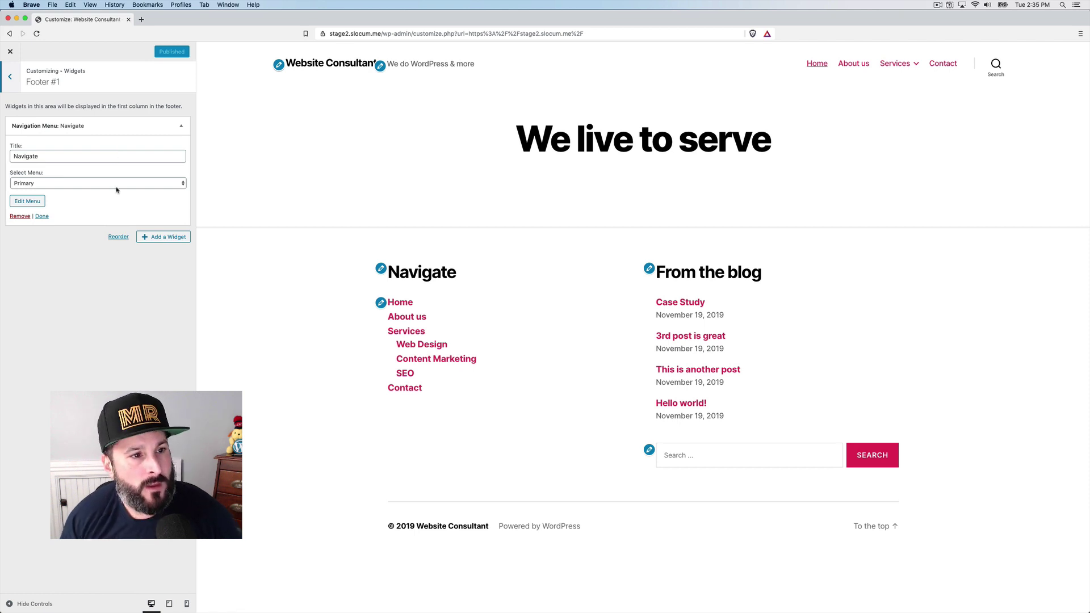
{"action": "left_click", "coordinate": [10, 76]}
{"action": "left_click", "coordinate": [35, 124]}
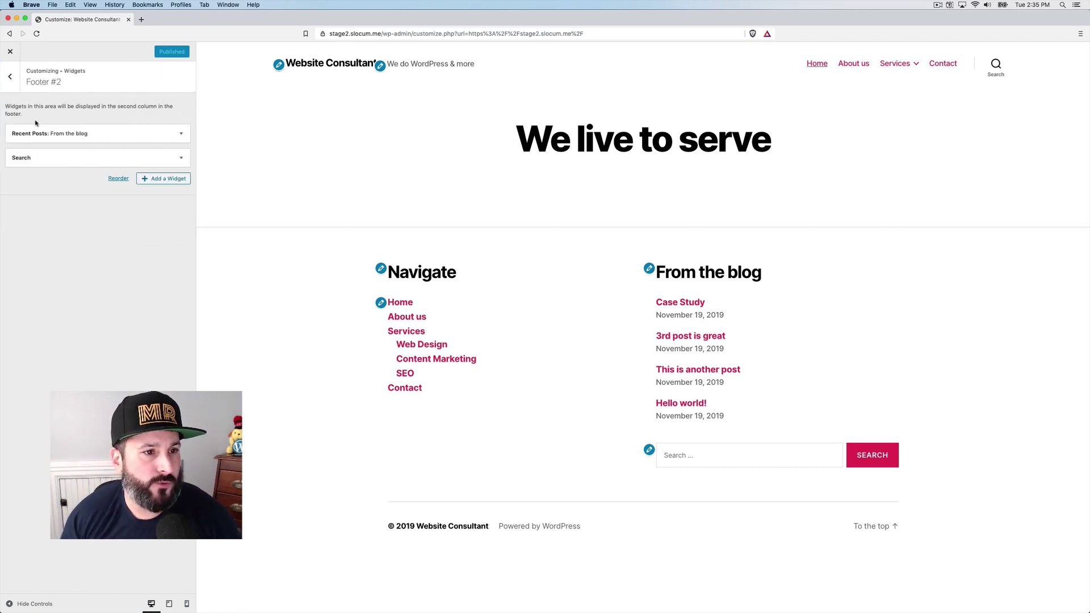
{"action": "left_click", "coordinate": [65, 134]}
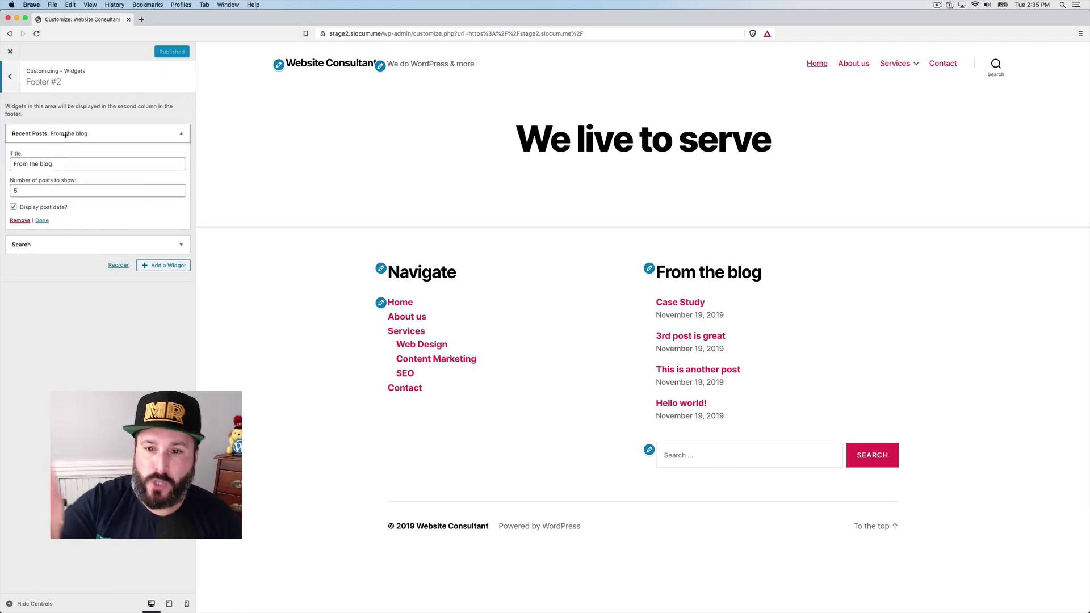
{"action": "left_click", "coordinate": [50, 243]}
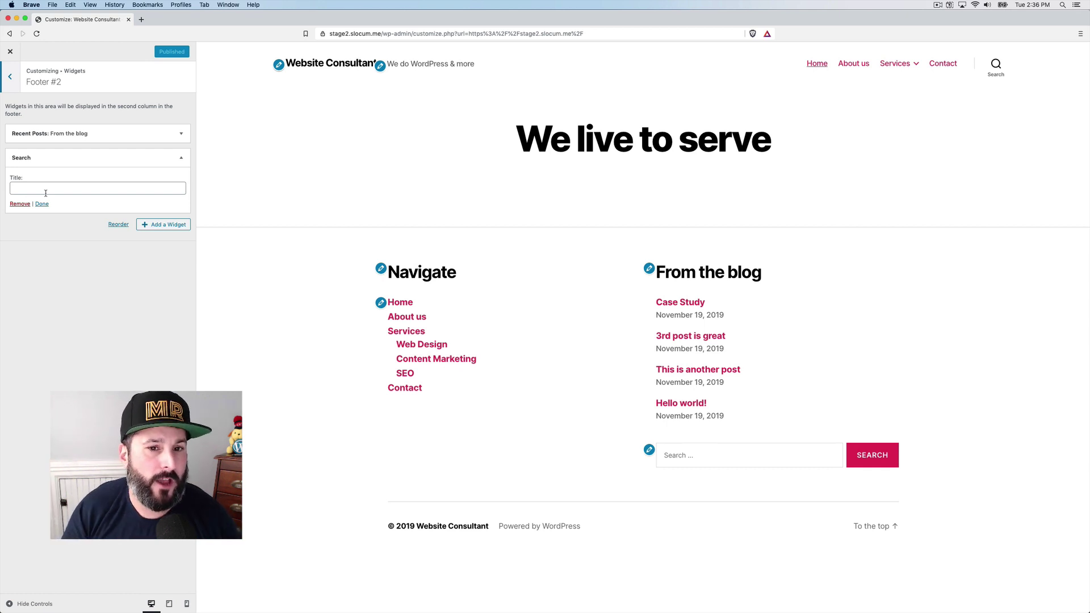
Return to the color settings and set the header and footer background to blue #1e73be, adjusted to a more saturated shade.
{"action": "left_click", "coordinate": [9, 77]}
{"action": "left_click", "coordinate": [10, 77]}
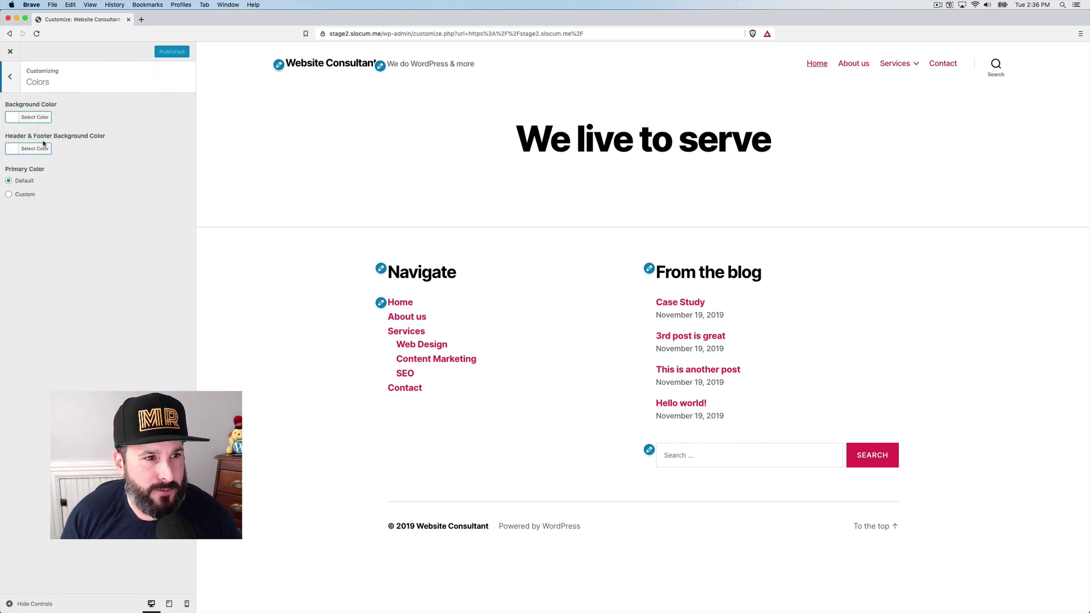
{"action": "left_click", "coordinate": [15, 150]}
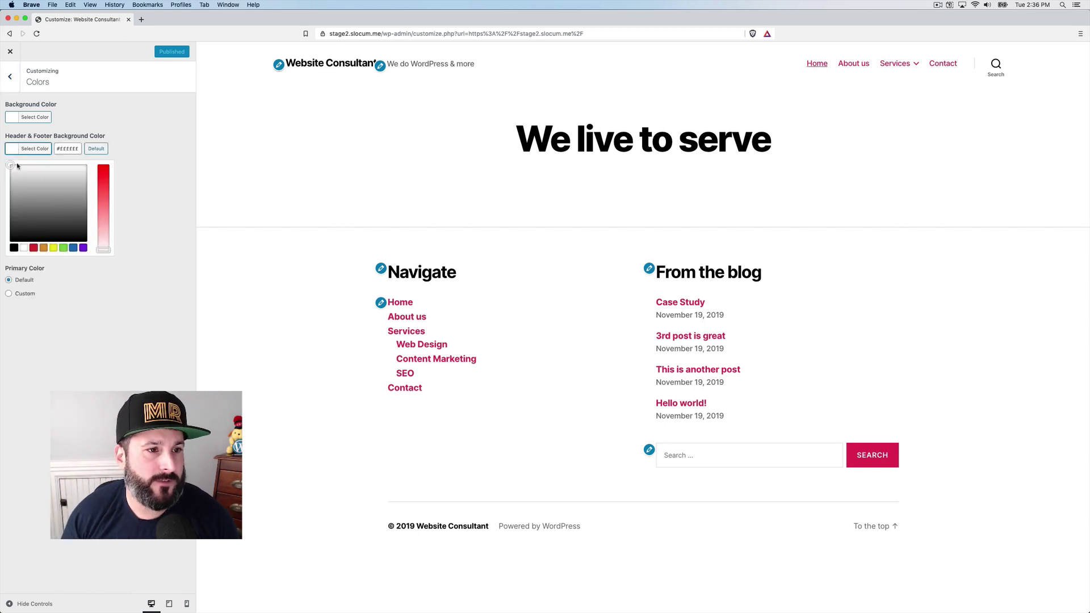
{"action": "left_click", "coordinate": [70, 250]}
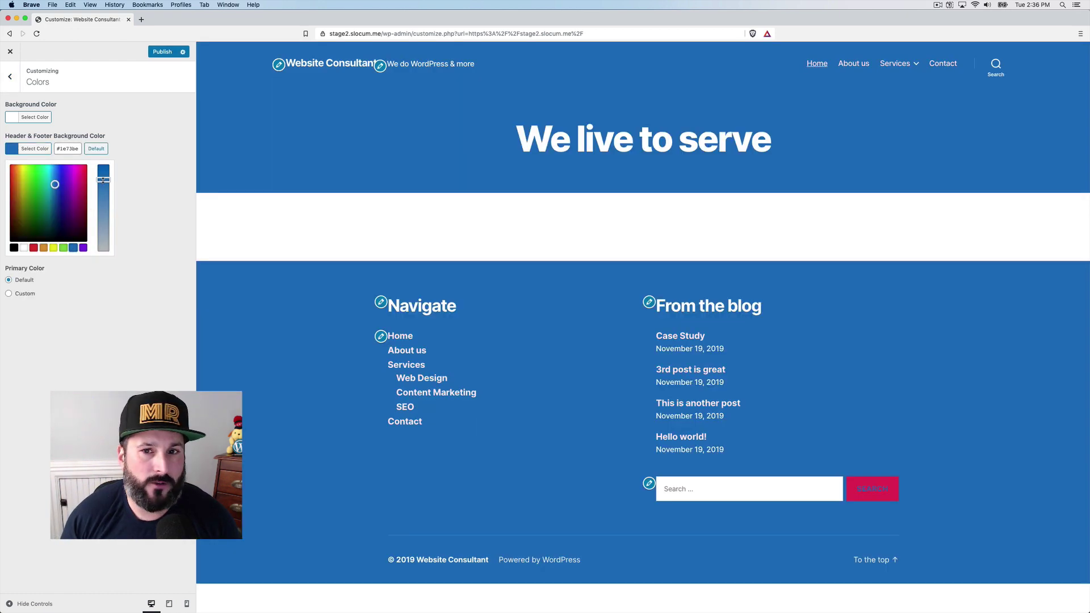
{"action": "mouse_move", "coordinate": [103, 180]}
{"action": "left_mouse_down"}
{"action": "mouse_move", "coordinate": [102, 247]}
{"action": "mouse_move", "coordinate": [114, 178]}
{"action": "left_mouse_up"}
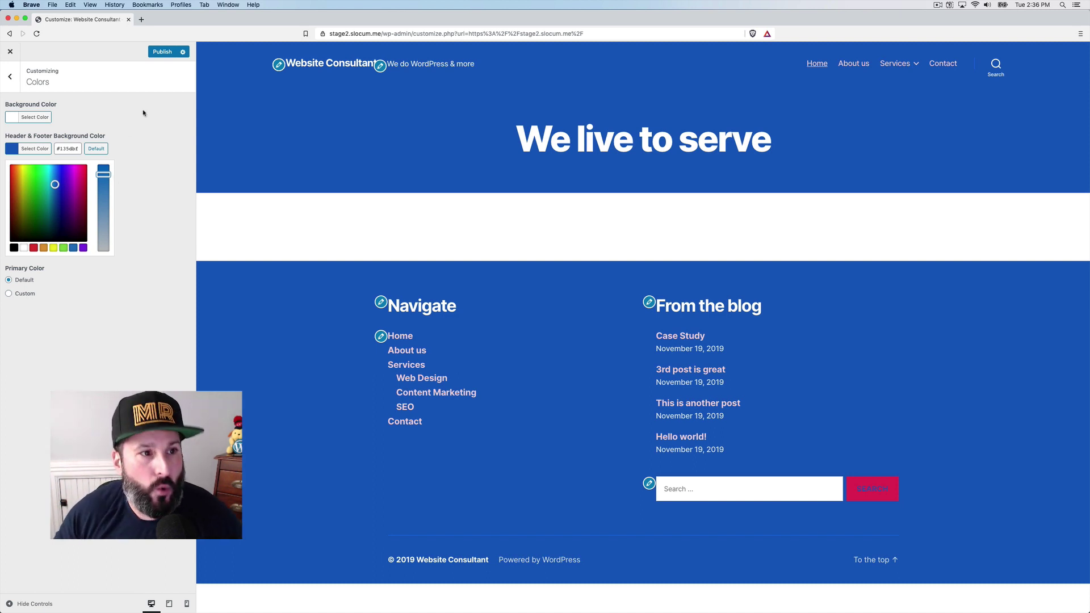
{"action": "left_click", "coordinate": [125, 159]}
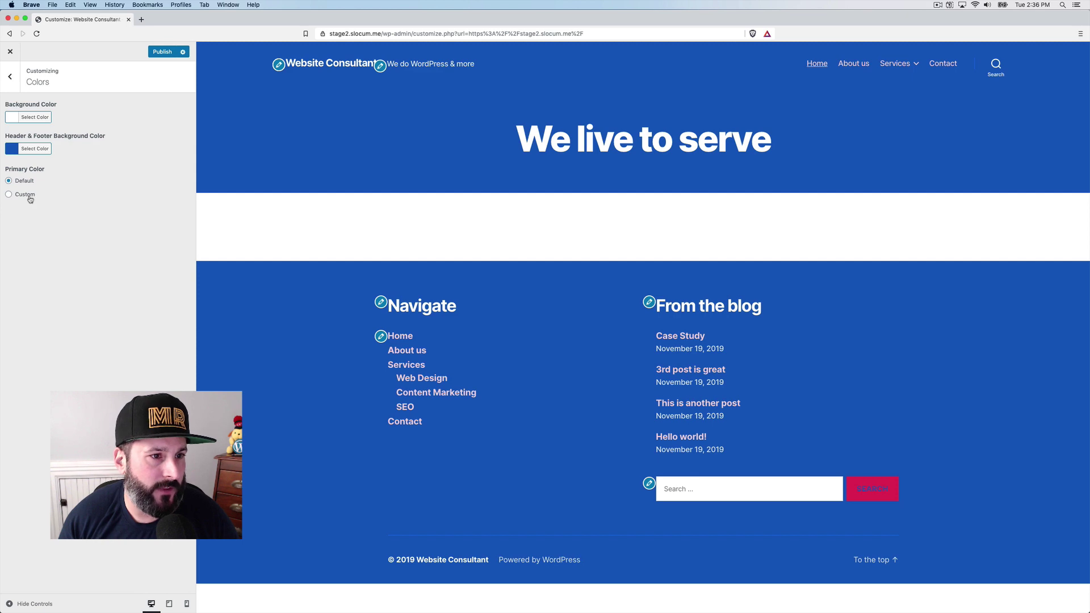
Restore the header and footer background color to white and leave the Customizer.
{"action": "left_click", "coordinate": [19, 154]}
{"action": "left_click", "coordinate": [23, 224]}
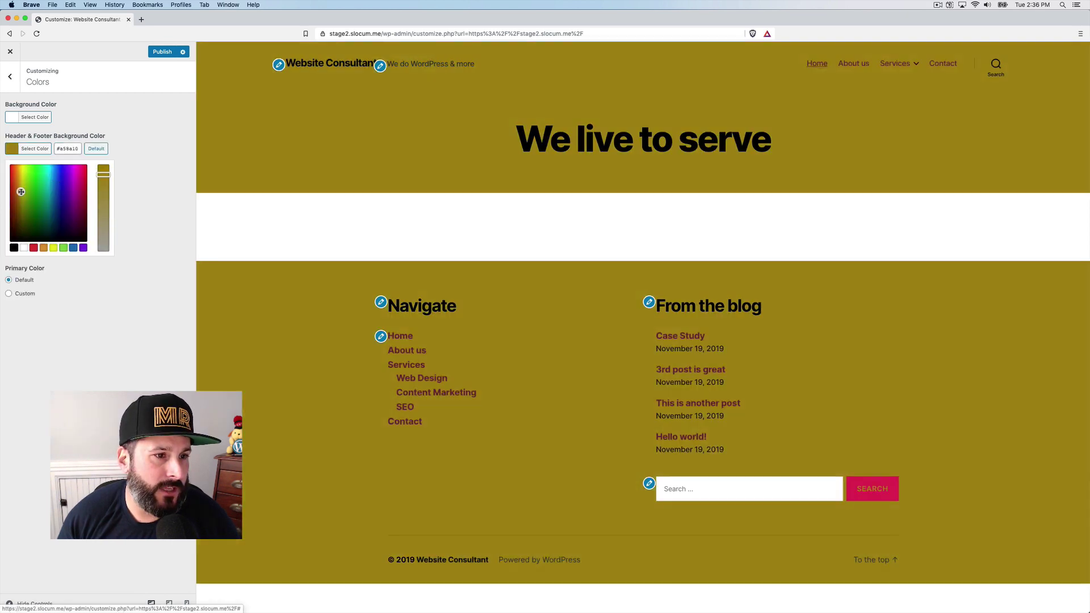
{"action": "left_click", "coordinate": [28, 248]}
{"action": "left_click", "coordinate": [135, 151]}
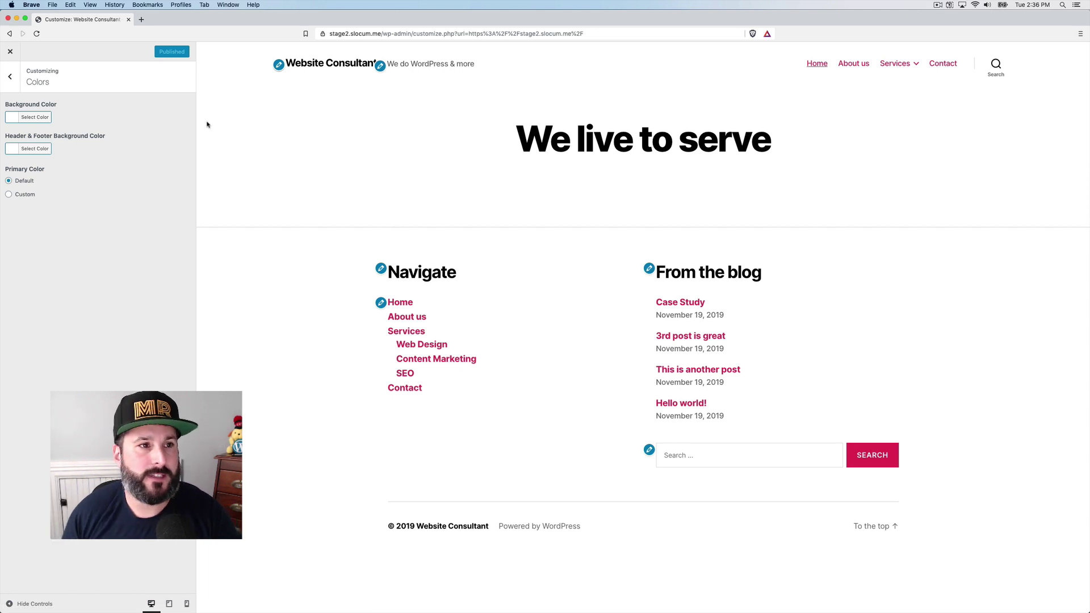
{"action": "left_click", "coordinate": [11, 56]}
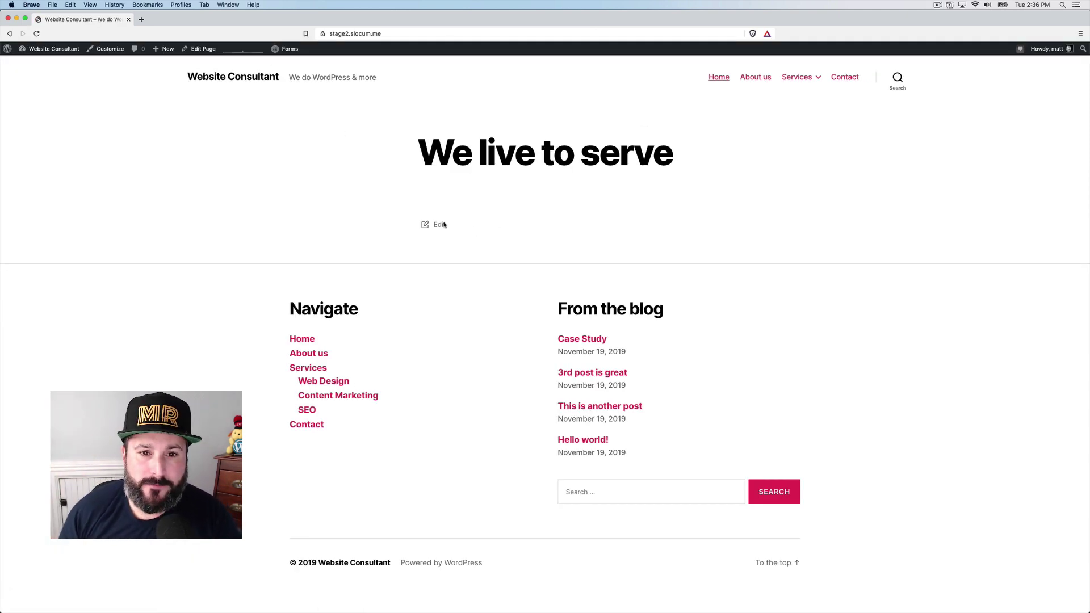
Open the "We live to serve" page for editing and set the photo with the yellow mug and potted plant as its featured image.
{"action": "left_click", "coordinate": [441, 225]}
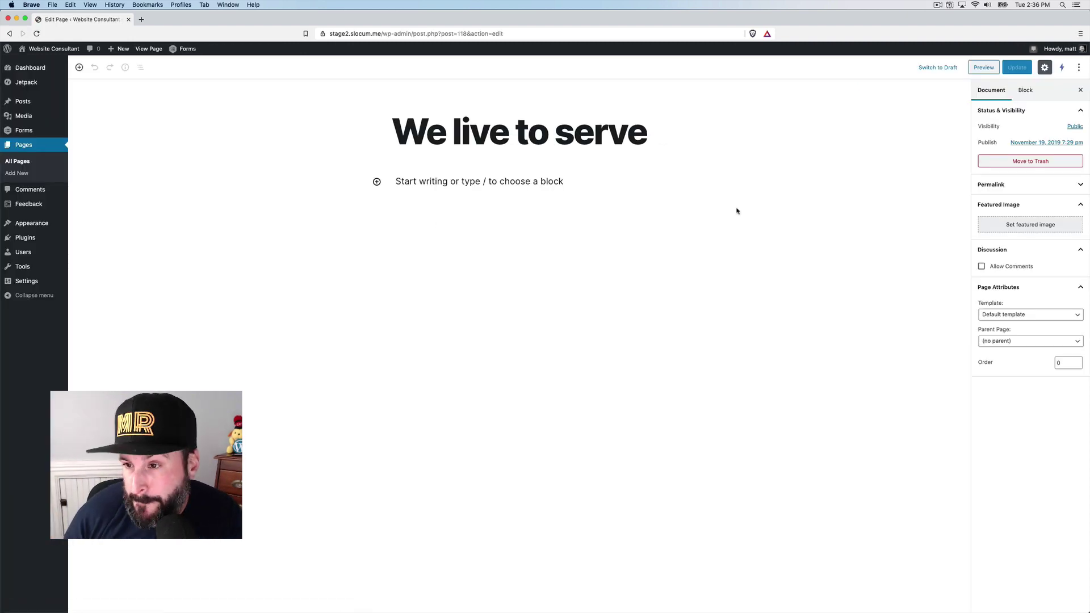
{"action": "left_click", "coordinate": [1046, 228]}
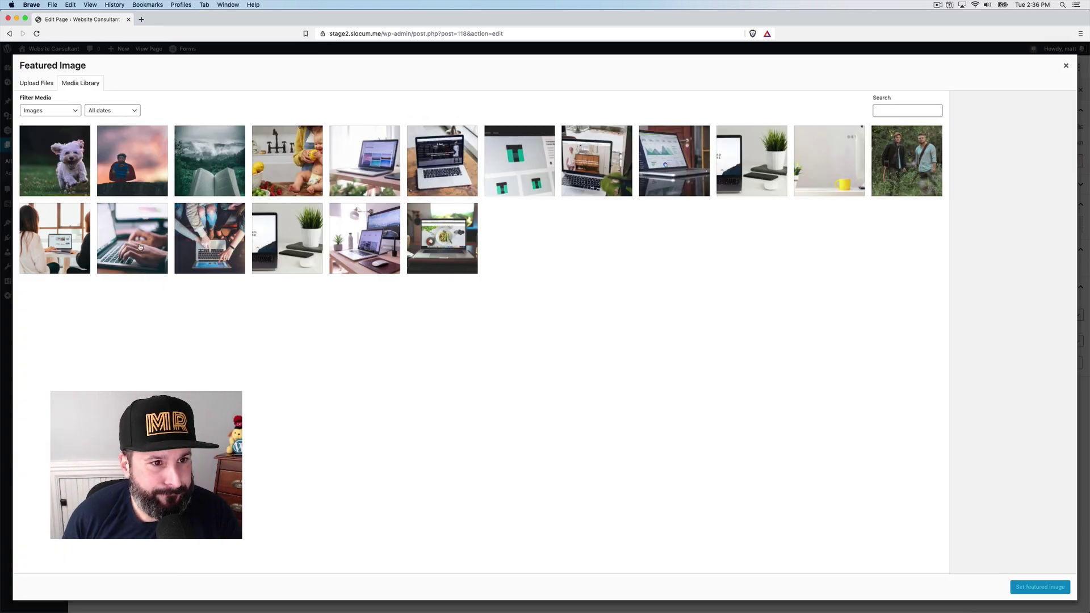
{"action": "left_click", "coordinate": [299, 243]}
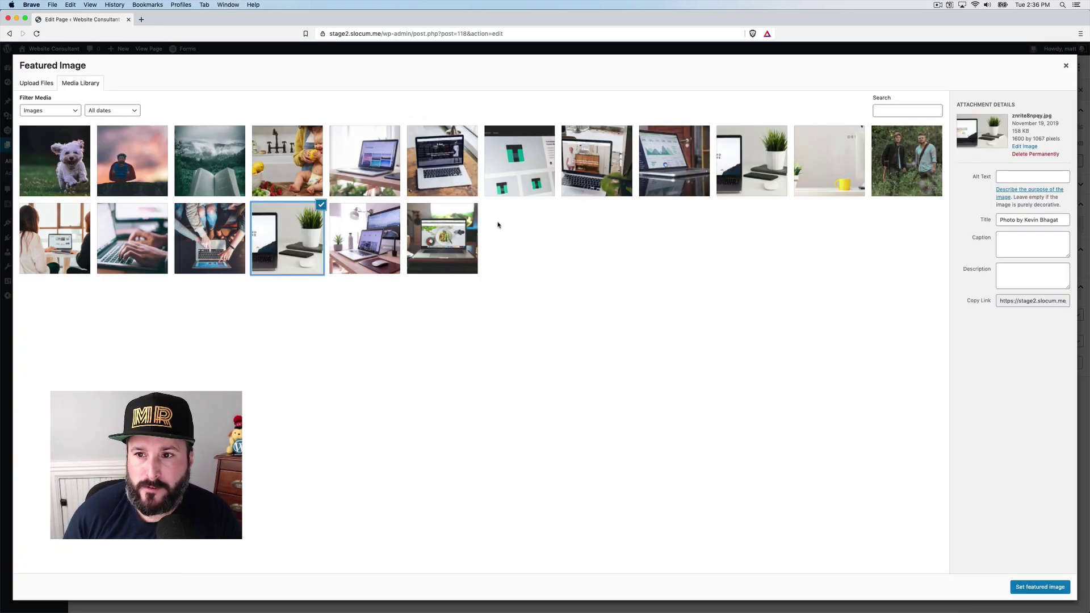
{"action": "left_click", "coordinate": [821, 185]}
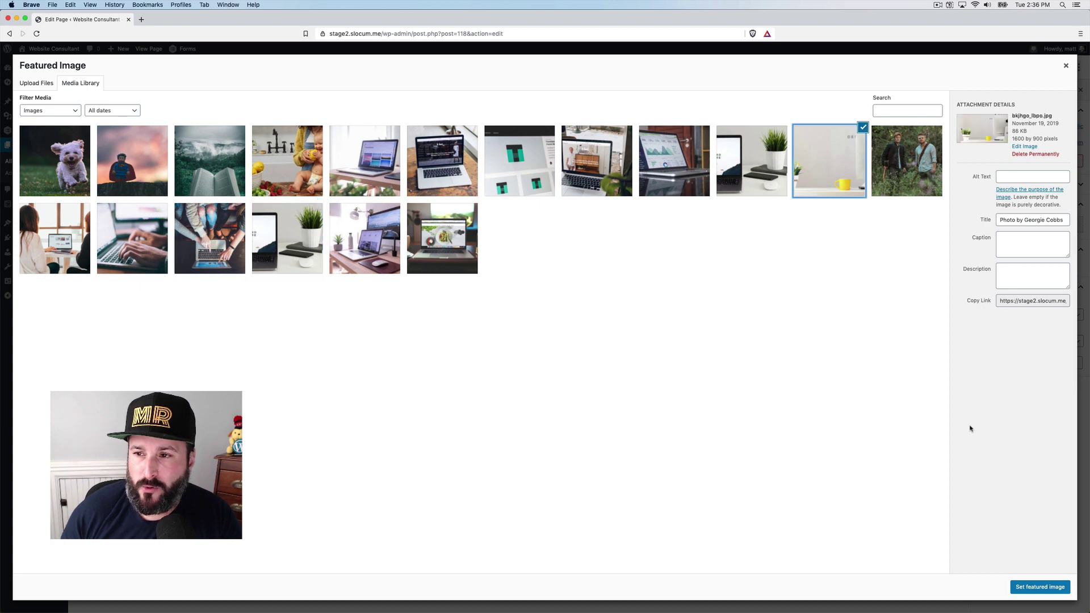
{"action": "left_click", "coordinate": [1020, 590]}
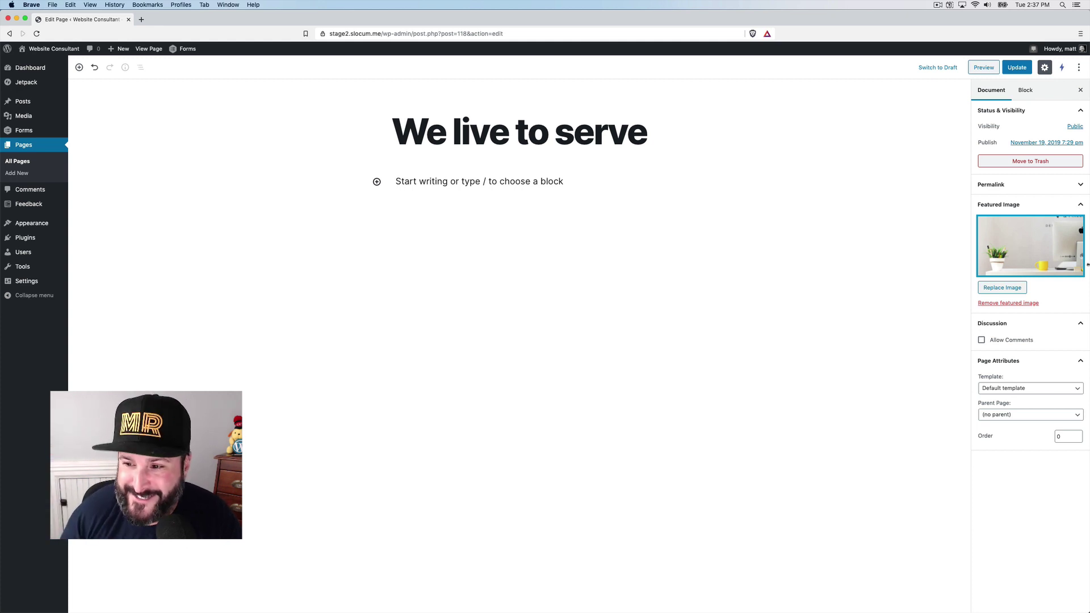
Assign the Cover Template to the page and save the update.
{"action": "left_click", "coordinate": [1004, 388]}
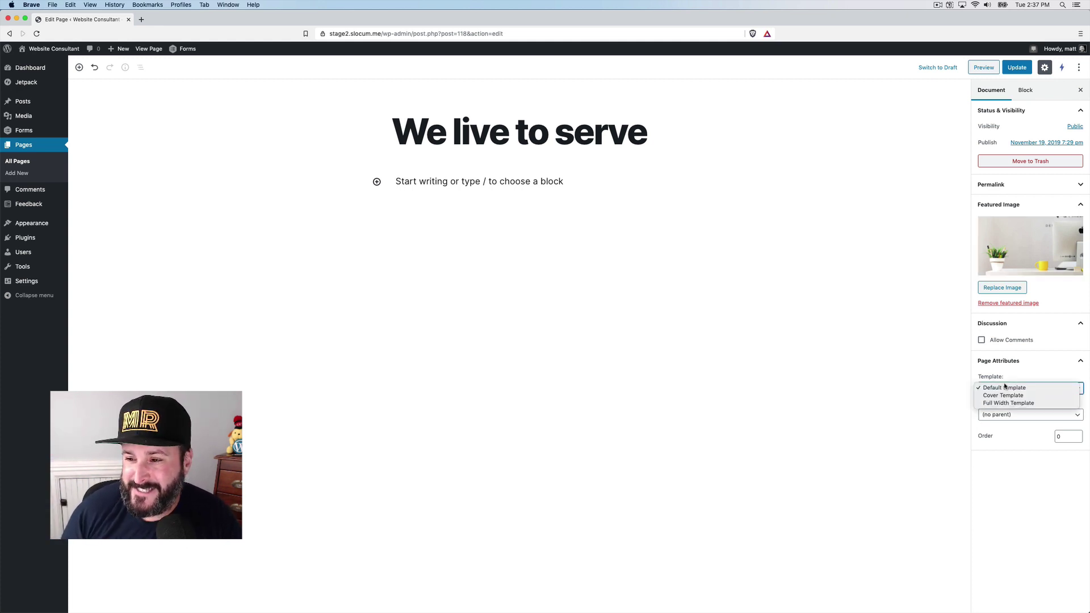
{"action": "left_click", "coordinate": [1003, 395]}
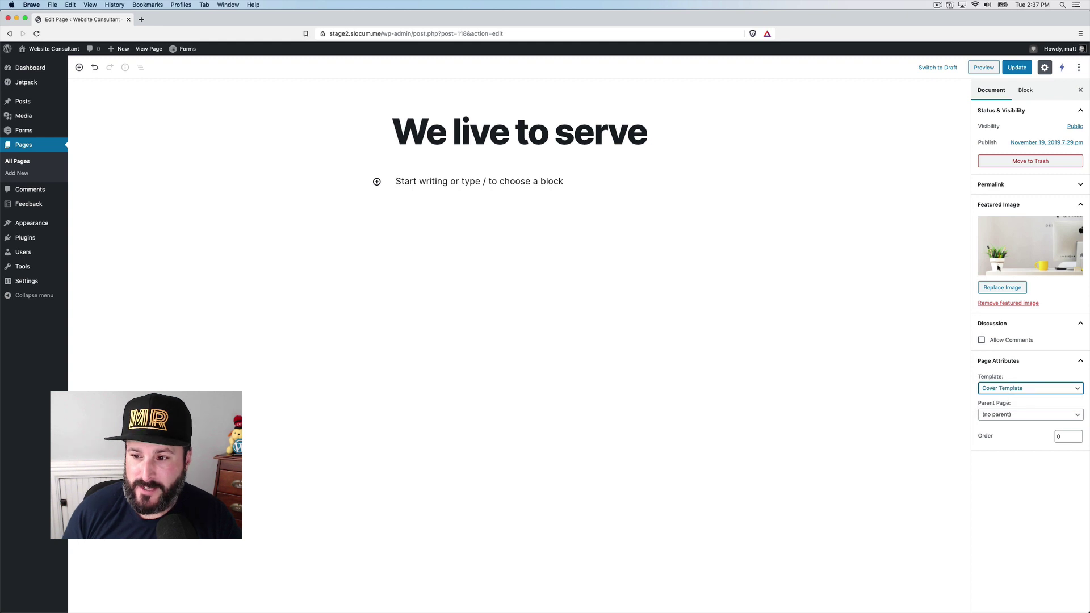
{"action": "left_click", "coordinate": [1009, 68]}
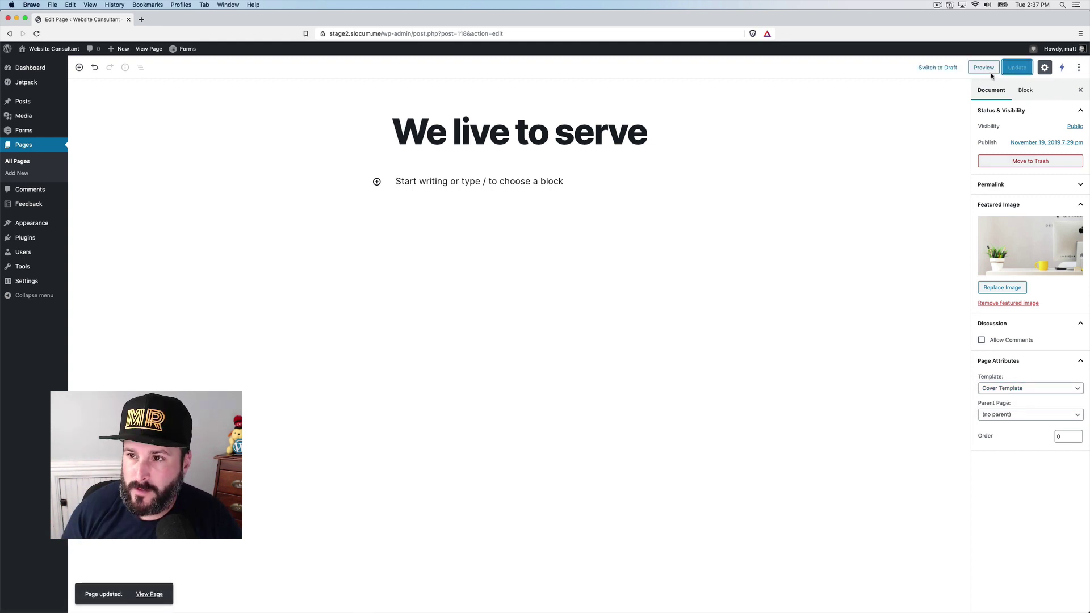
Preview the updated page in a separate tab, checking the cover image and the content below it, and return to the editor.
{"action": "left_click", "coordinate": [988, 71]}
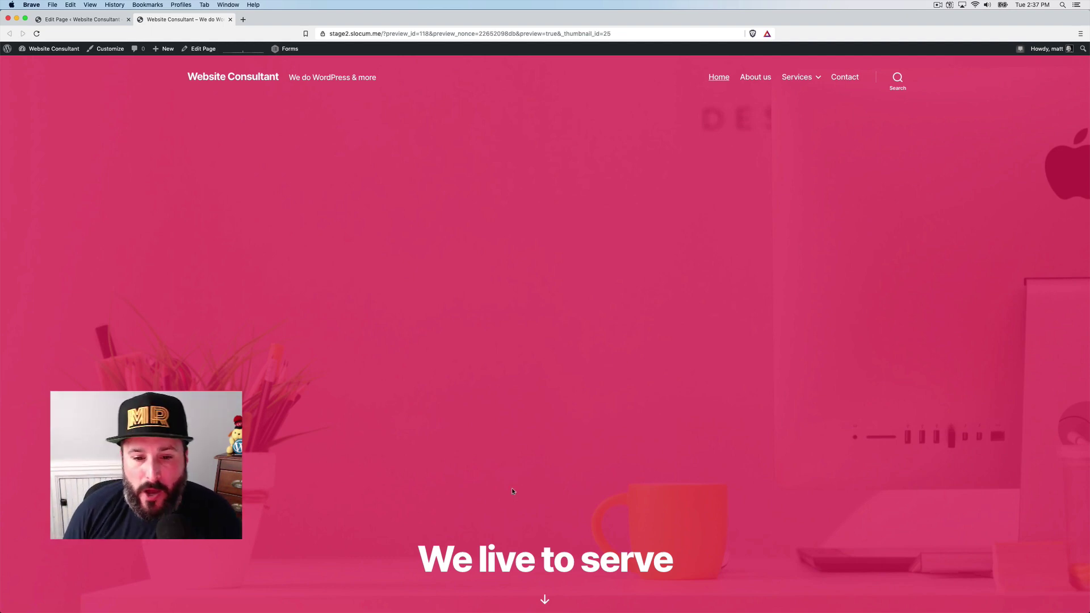
{"action": "left_click", "coordinate": [544, 601]}
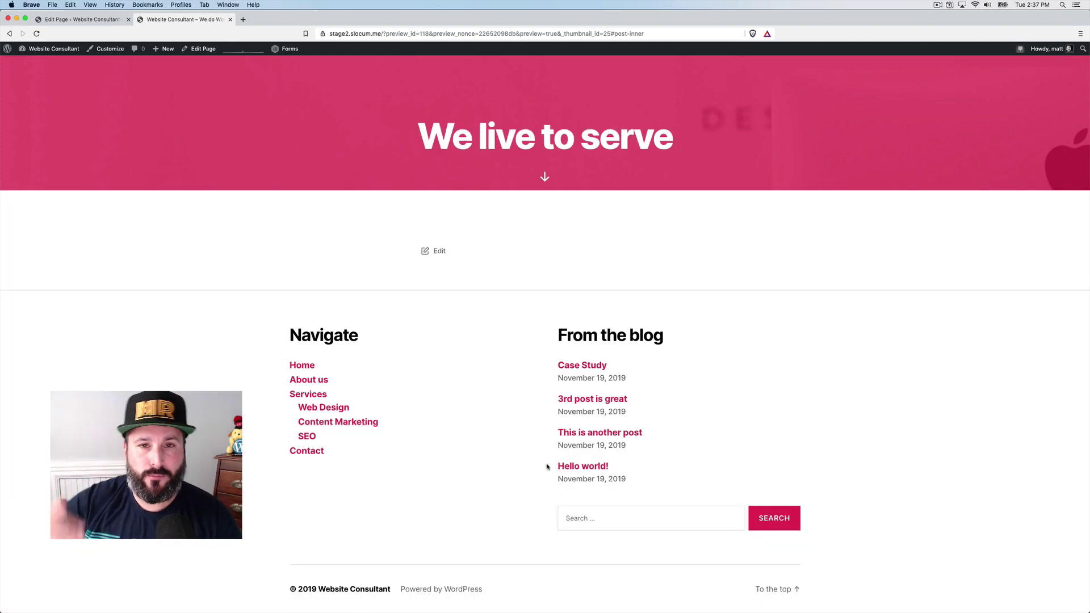
{"action": "scroll", "coordinate": [546, 466], "scroll_direction": "up", "scroll_amount": 8}
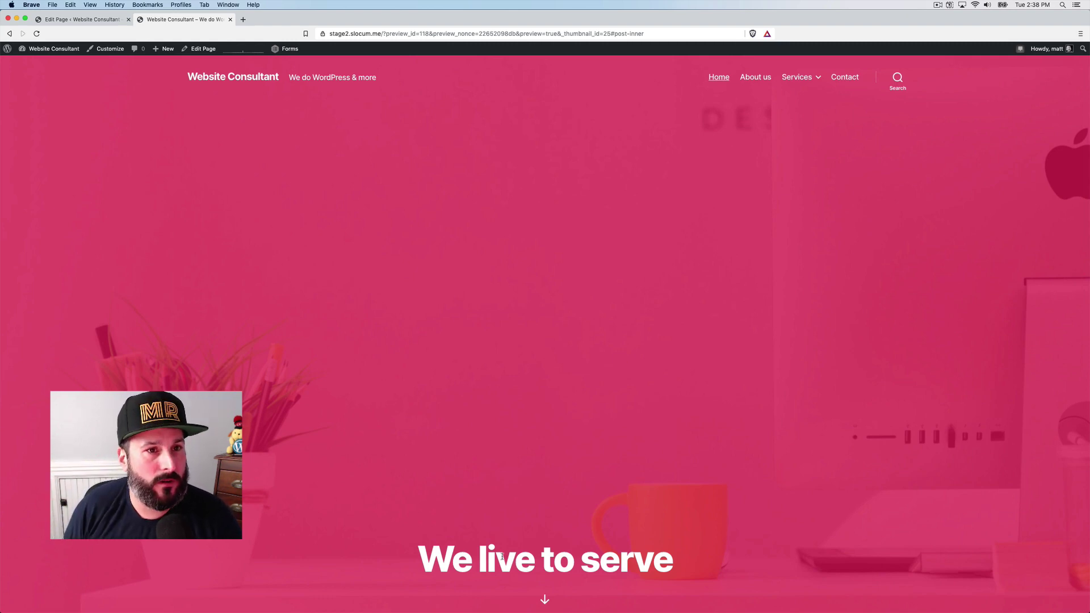
{"action": "left_click", "coordinate": [230, 19]}
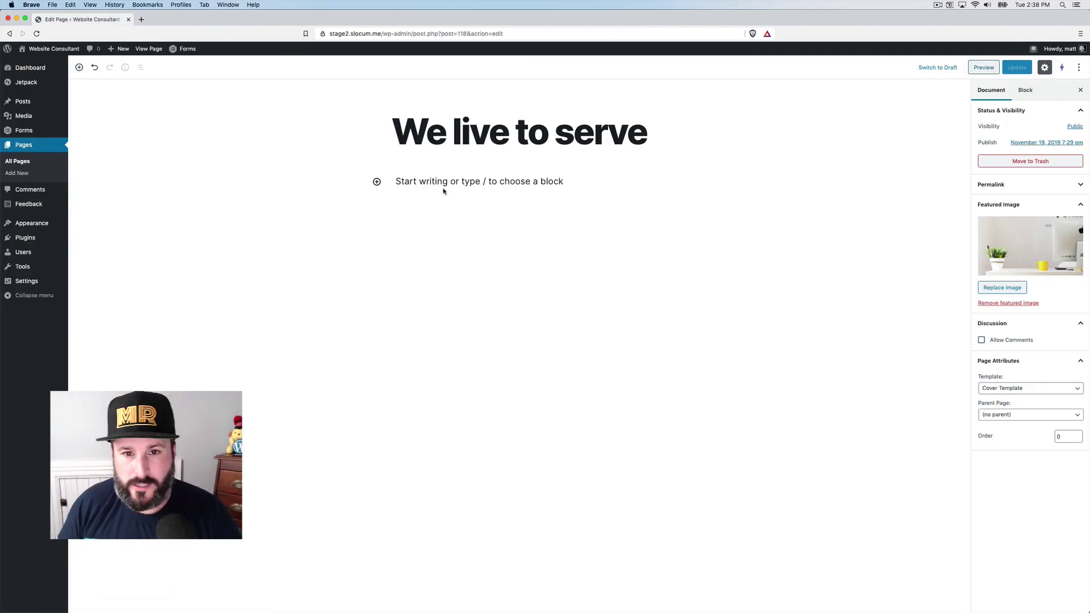
Add a paragraph under the page title reading "We help brands drive more traffic through hard work and fair prices.".
{"action": "left_click", "coordinate": [377, 182]}
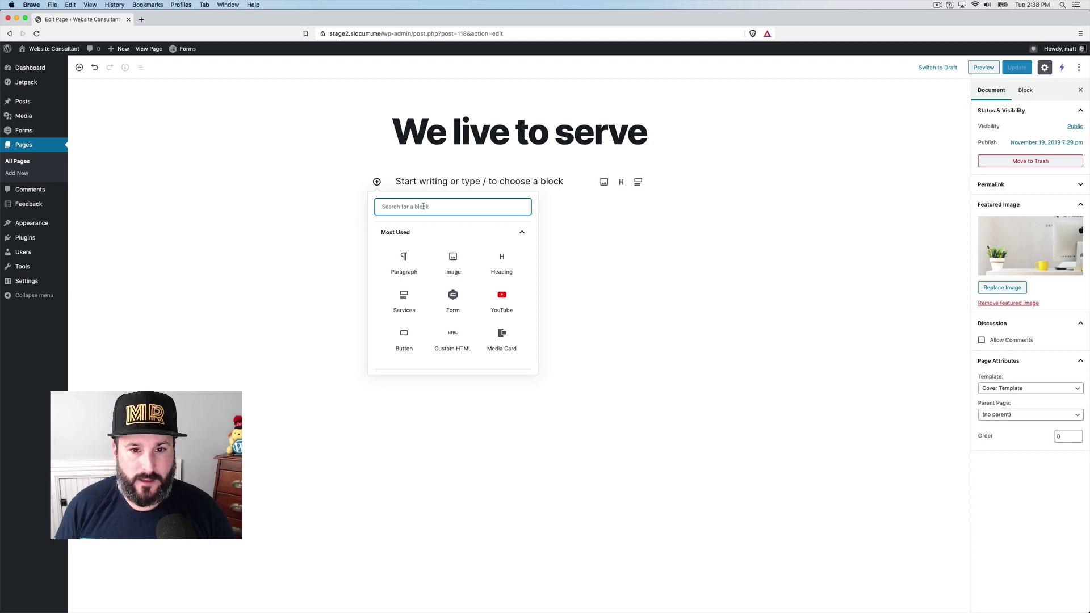
{"action": "left_click", "coordinate": [404, 258]}
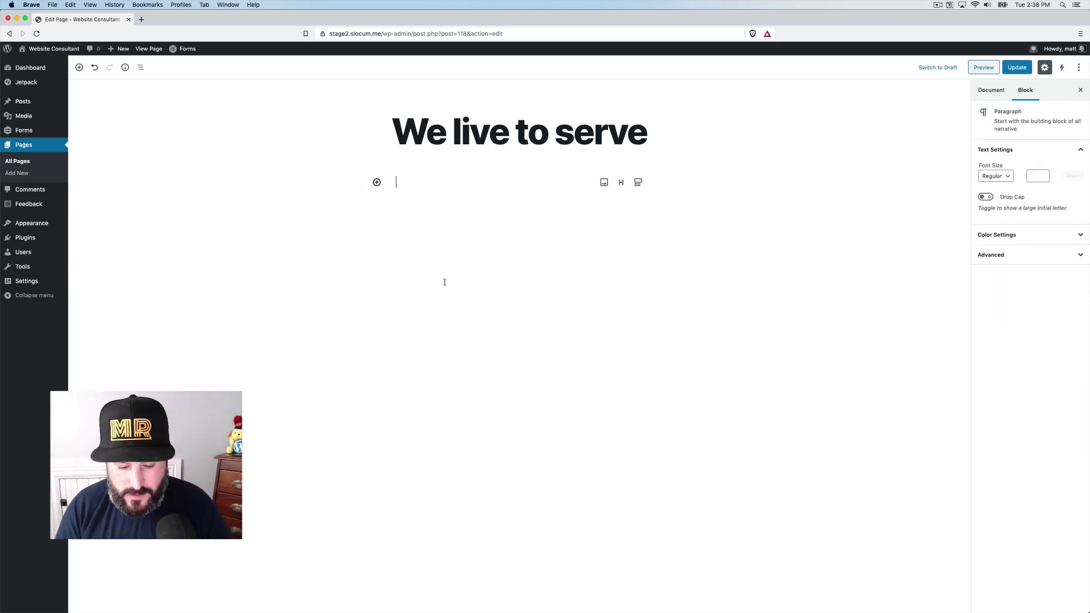
{"action": "type", "text": "We help brand"}
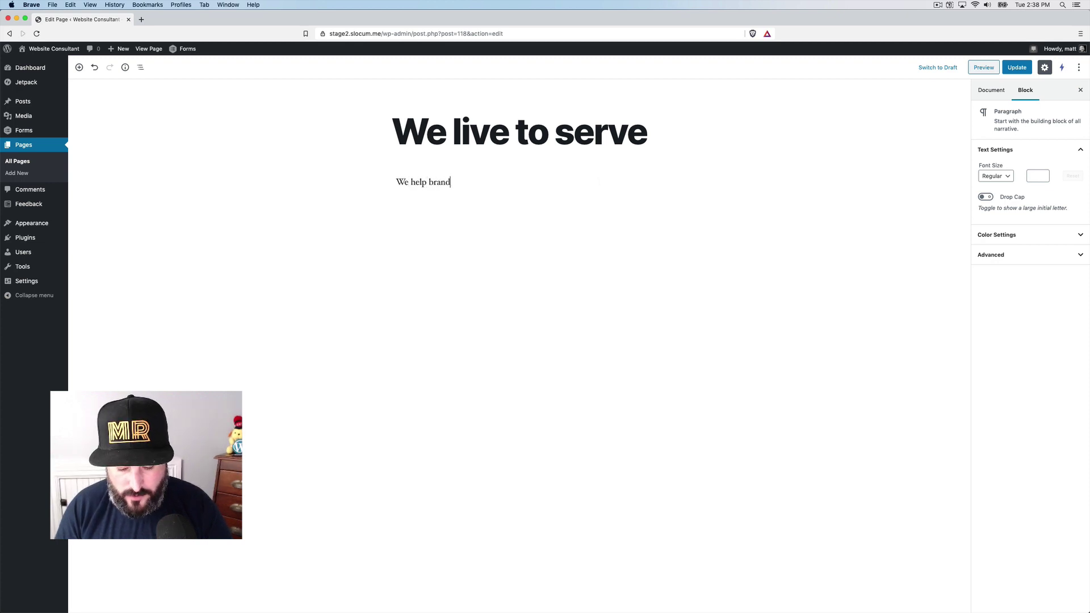
{"action": "type", "text": "s drive more tr"}
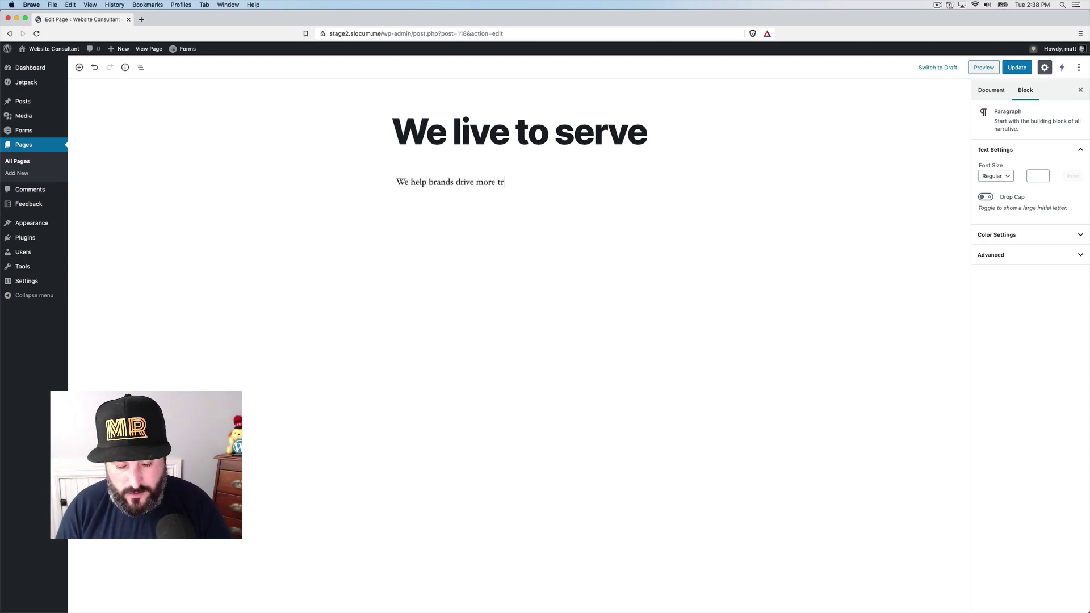
{"action": "type", "text": "affic "}
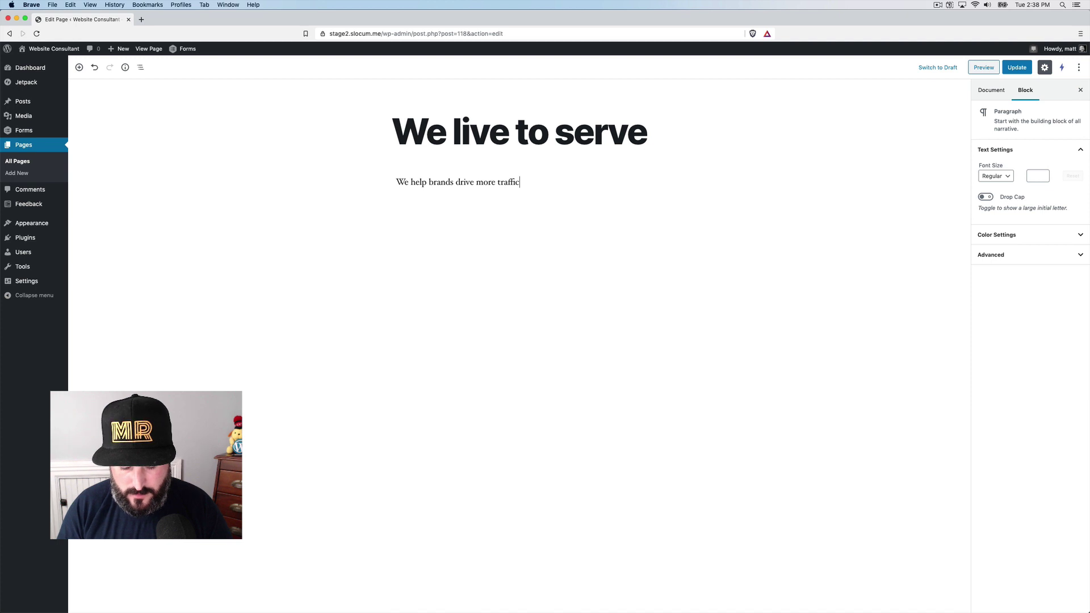
{"action": "type", "text": "through hard "}
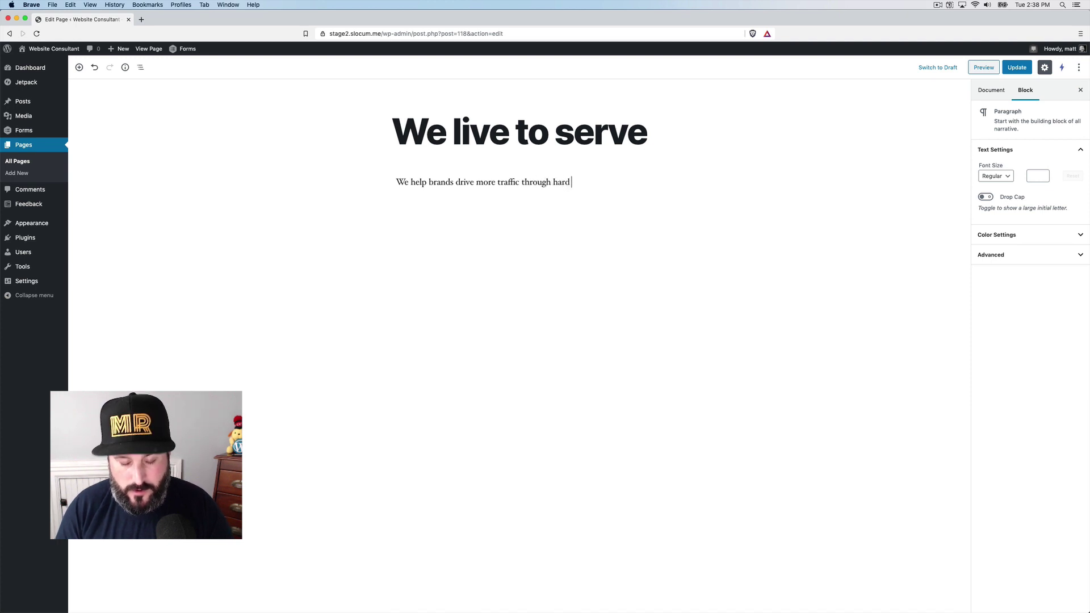
{"action": "type", "text": "work and fair price"}
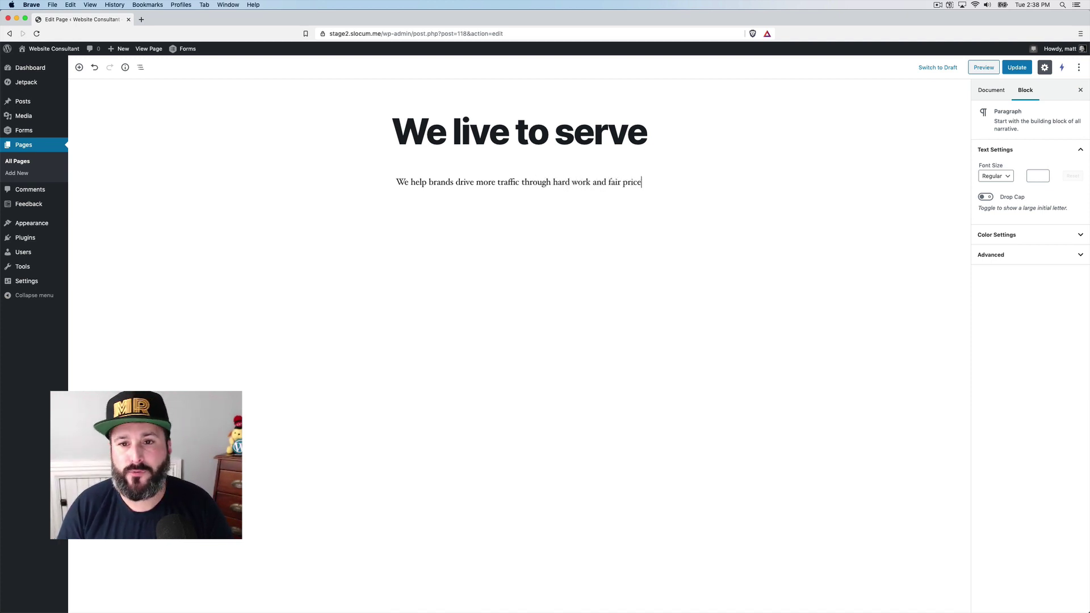
{"action": "type", "text": "s."}
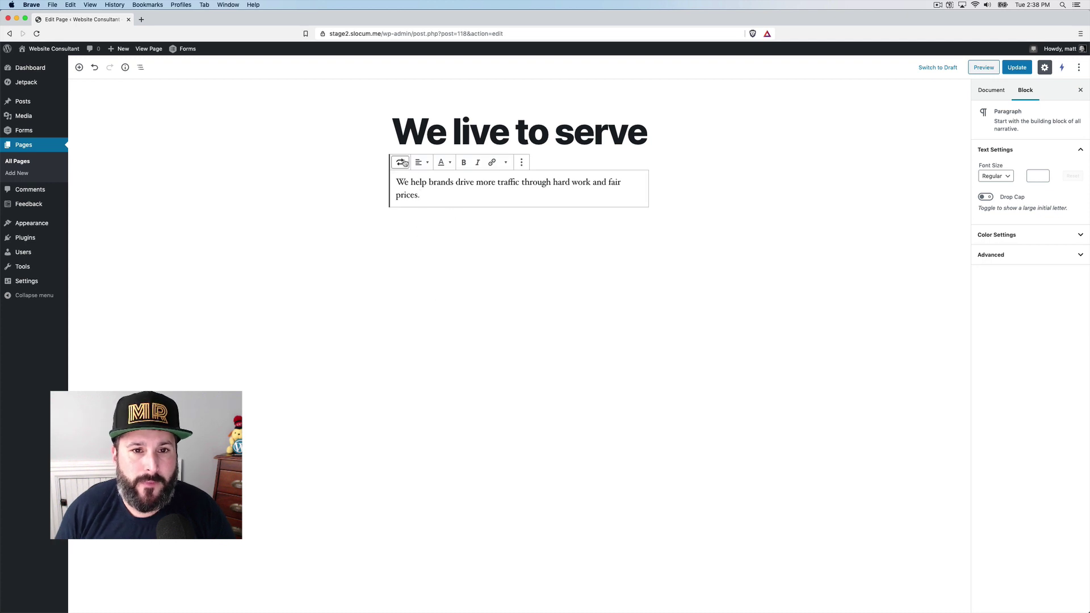
Transform the paragraph into a Quote block and that in turn into a Pullquote.
{"action": "left_click", "coordinate": [400, 162]}
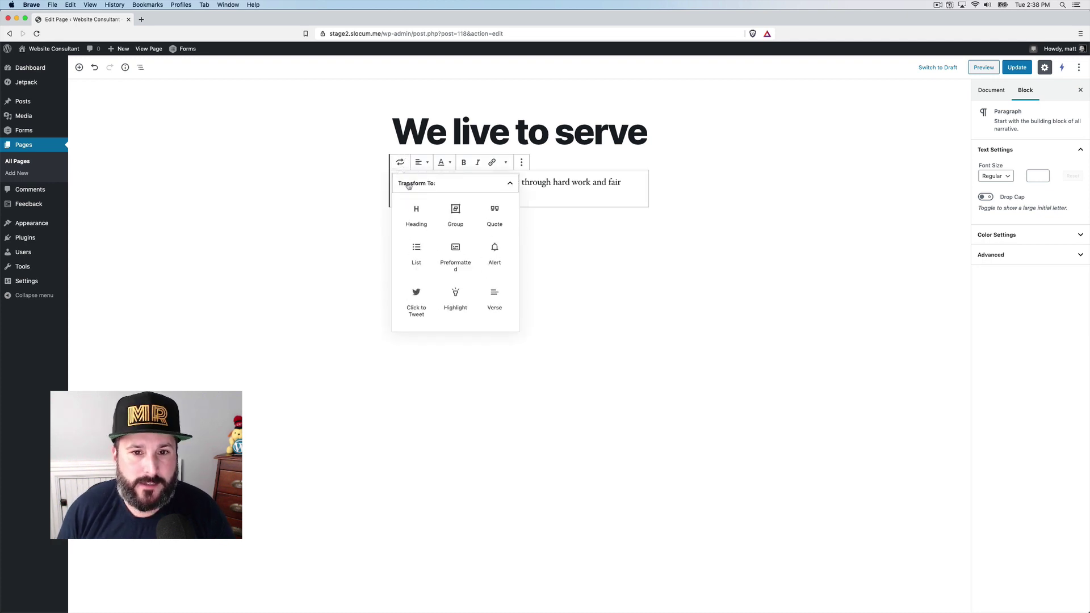
{"action": "left_click", "coordinate": [494, 212]}
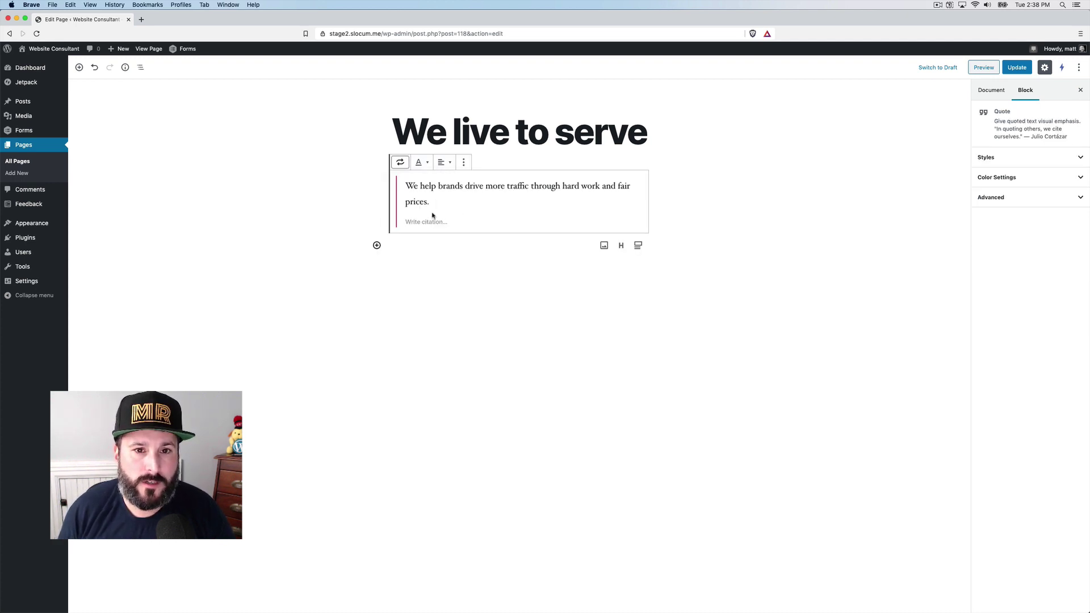
{"action": "left_click", "coordinate": [400, 162]}
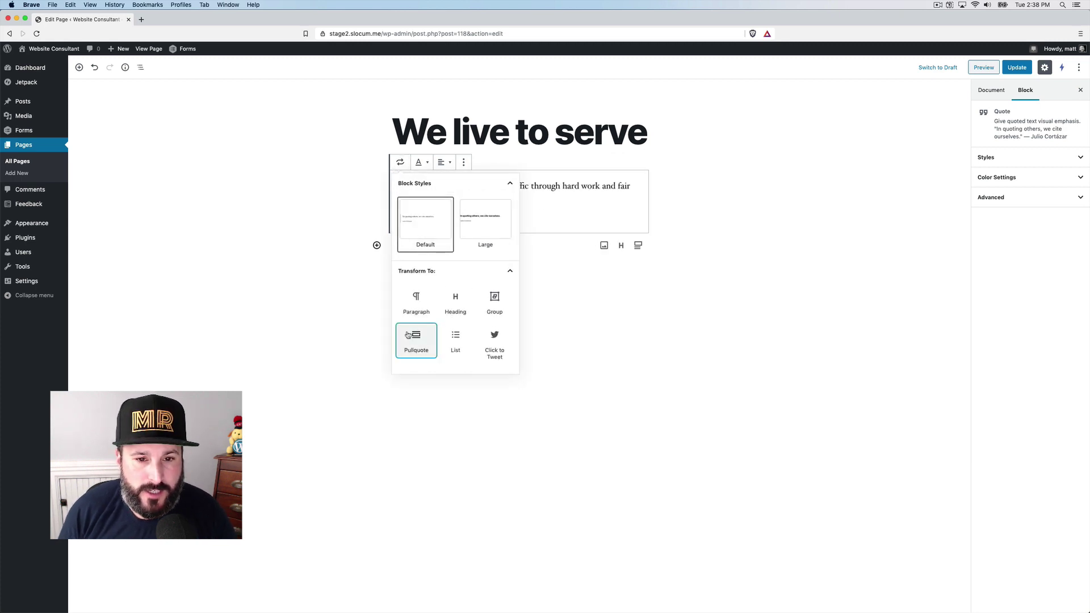
{"action": "left_click", "coordinate": [407, 334]}
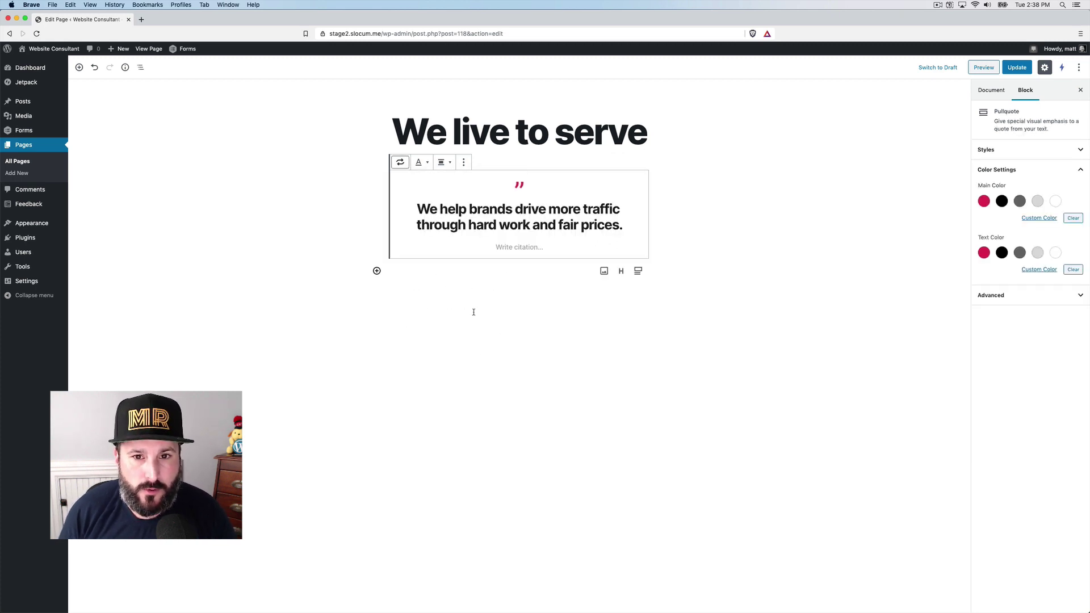
Set the pullquote's alignment to Wide Width and update the page.
{"action": "left_click", "coordinate": [449, 169]}
{"action": "left_click", "coordinate": [445, 124]}
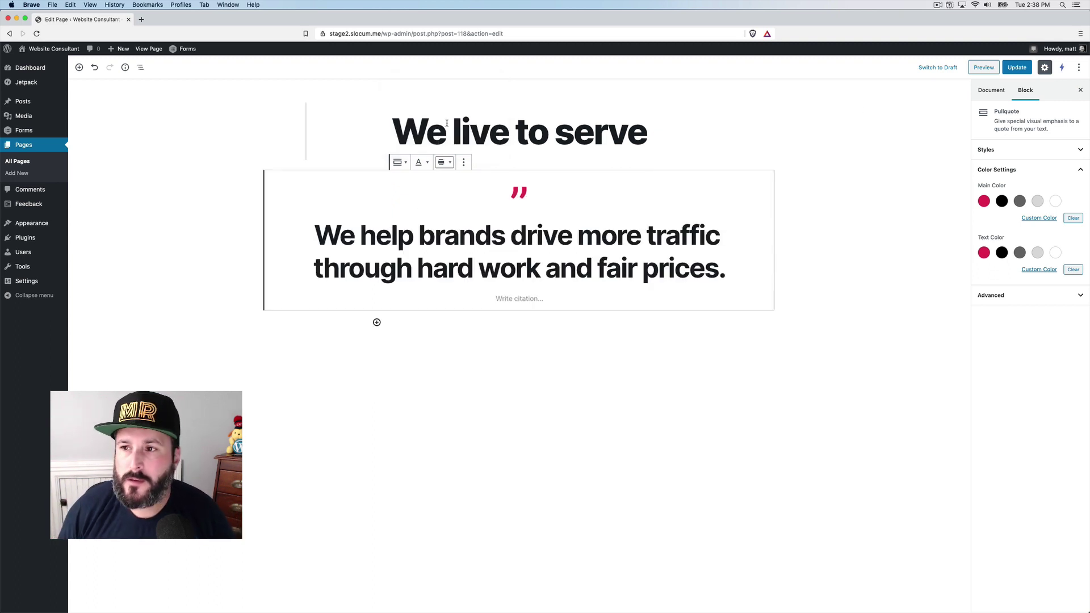
{"action": "left_click", "coordinate": [1017, 67]}
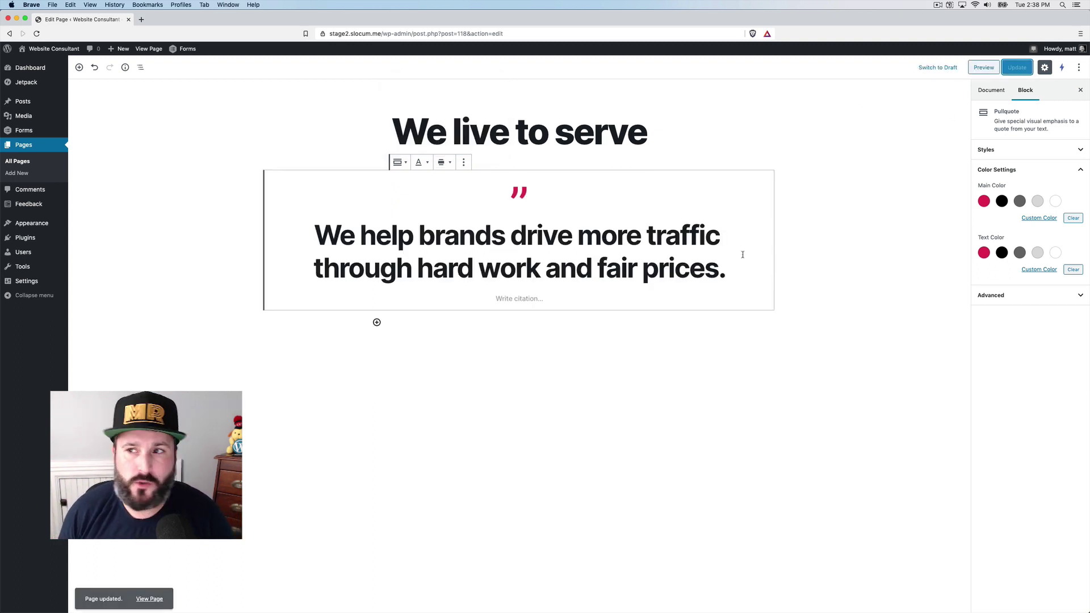
Add an Image block directly below the pullquote.
{"action": "left_click", "coordinate": [467, 313]}
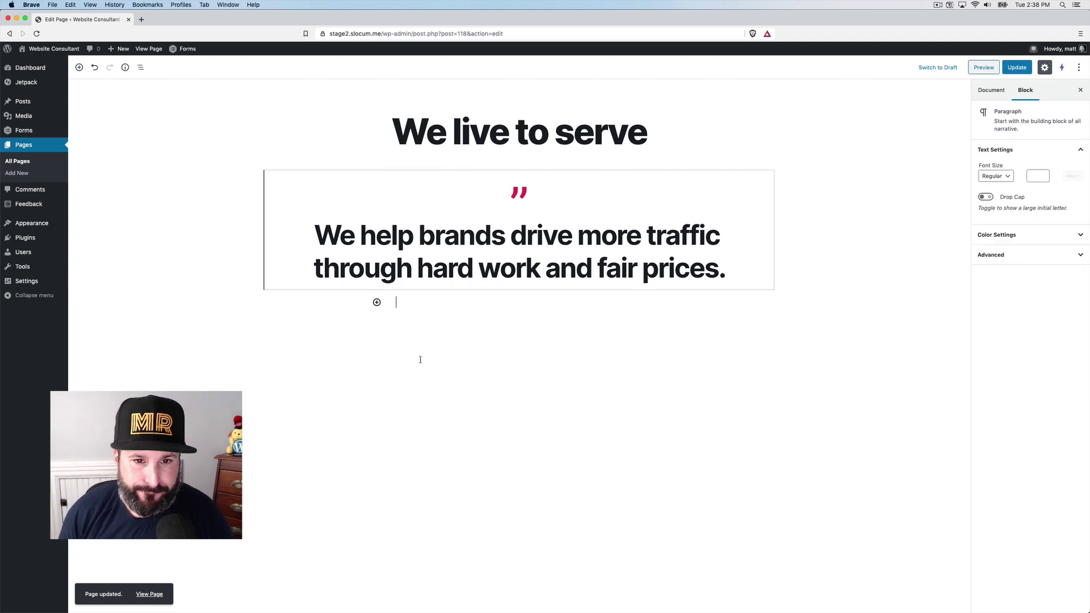
{"action": "left_click", "coordinate": [377, 302]}
{"action": "left_click", "coordinate": [376, 303]}
{"action": "left_click", "coordinate": [376, 303]}
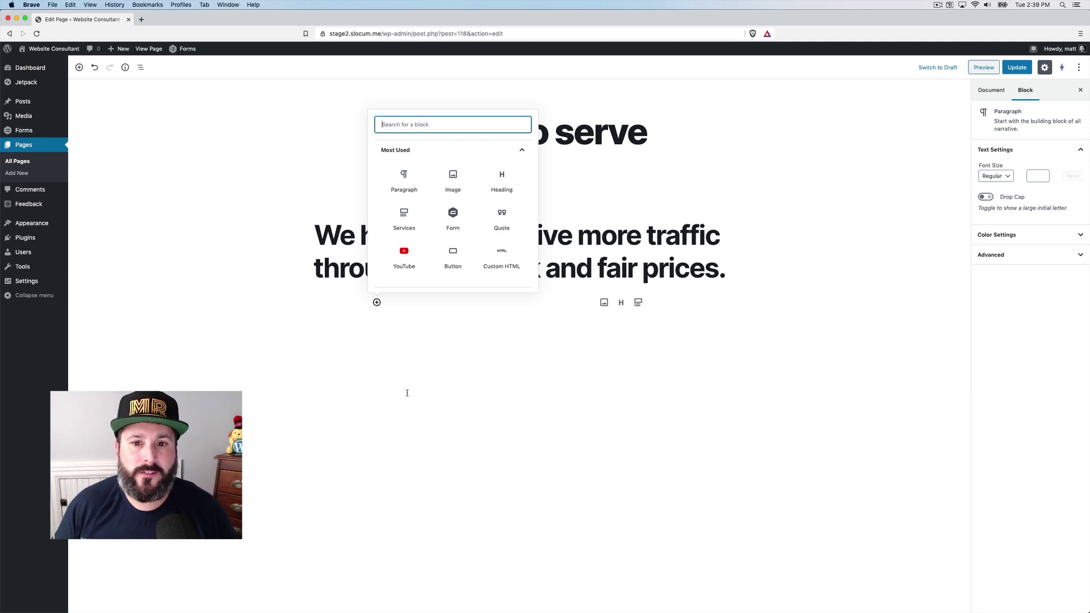
{"action": "left_click", "coordinate": [534, 355]}
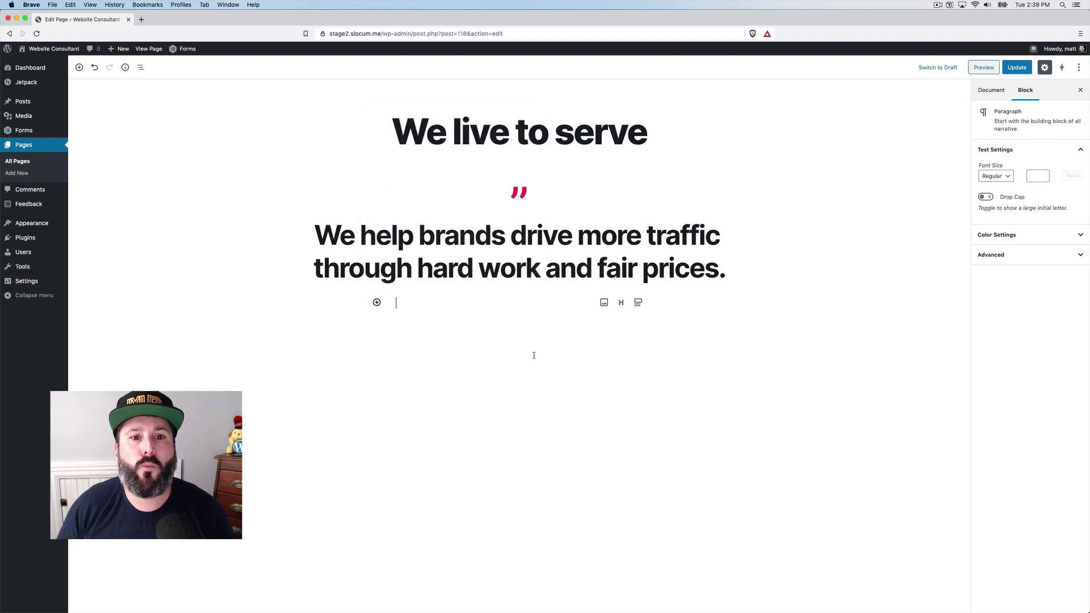
{"action": "left_click", "coordinate": [376, 304]}
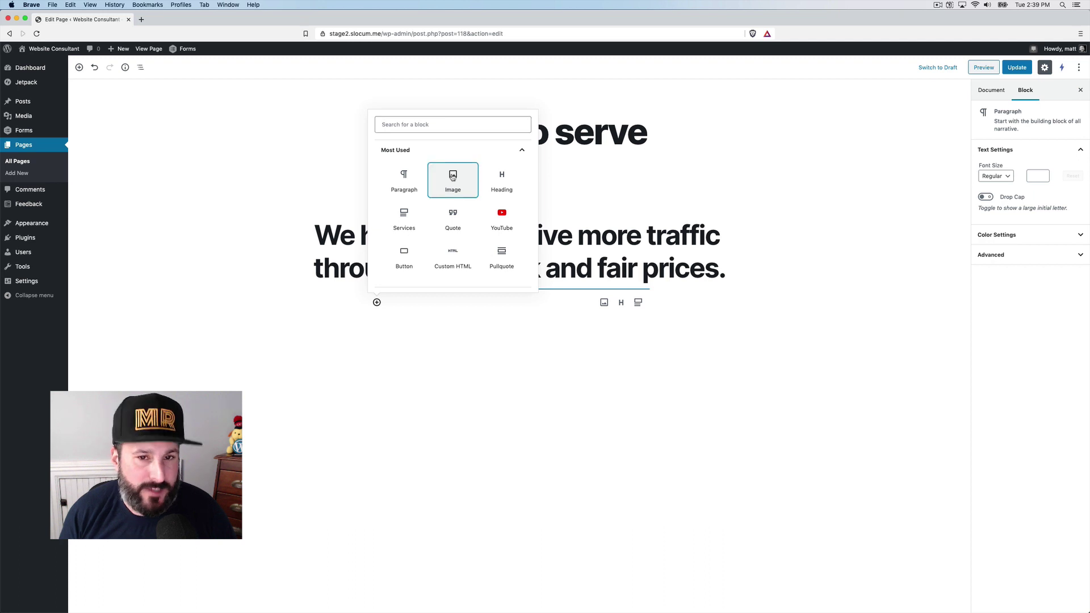
{"action": "left_click", "coordinate": [452, 177]}
{"action": "left_click", "coordinate": [526, 348]}
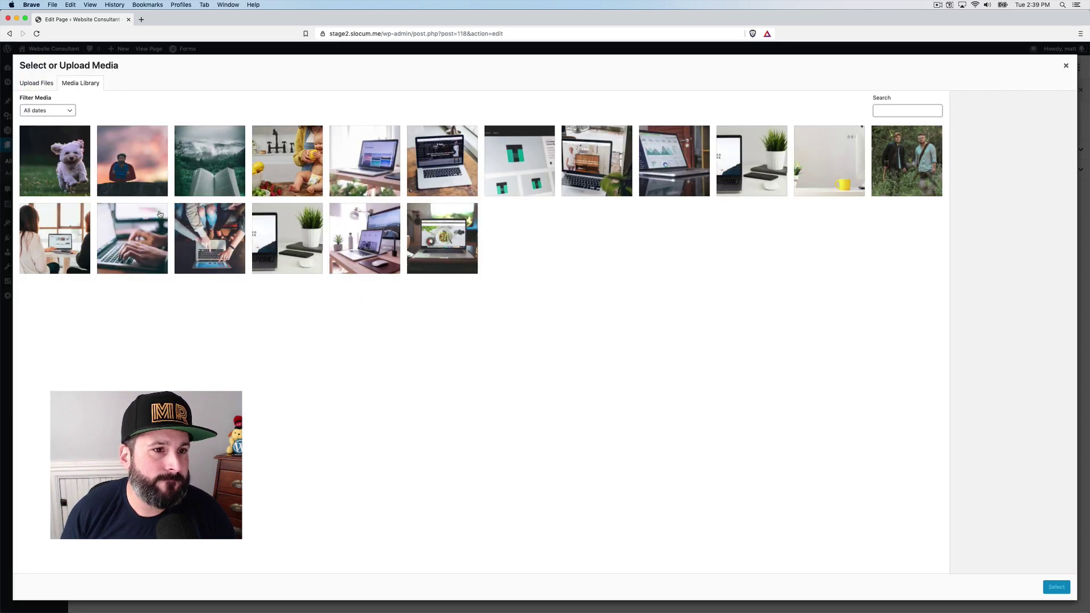
{"action": "left_click", "coordinate": [220, 244]}
{"action": "left_click", "coordinate": [145, 244]}
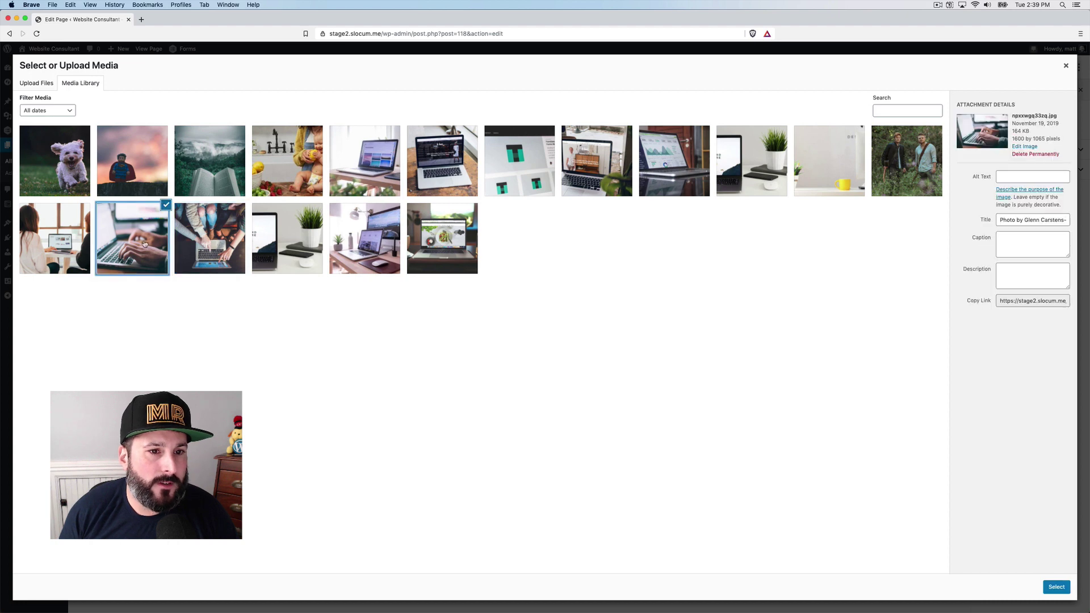
{"action": "left_click", "coordinate": [1066, 66]}
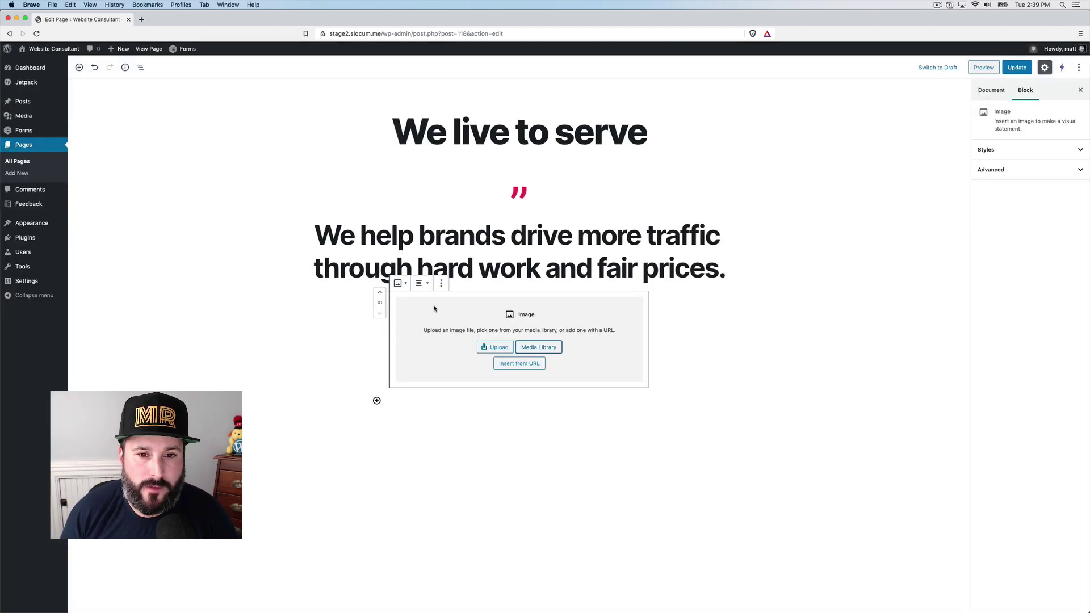
Transform the empty Image block into a Gallery and select the white desk, wooden table, Le Buzz and dashboard laptop photos for it.
{"action": "left_click", "coordinate": [401, 284]}
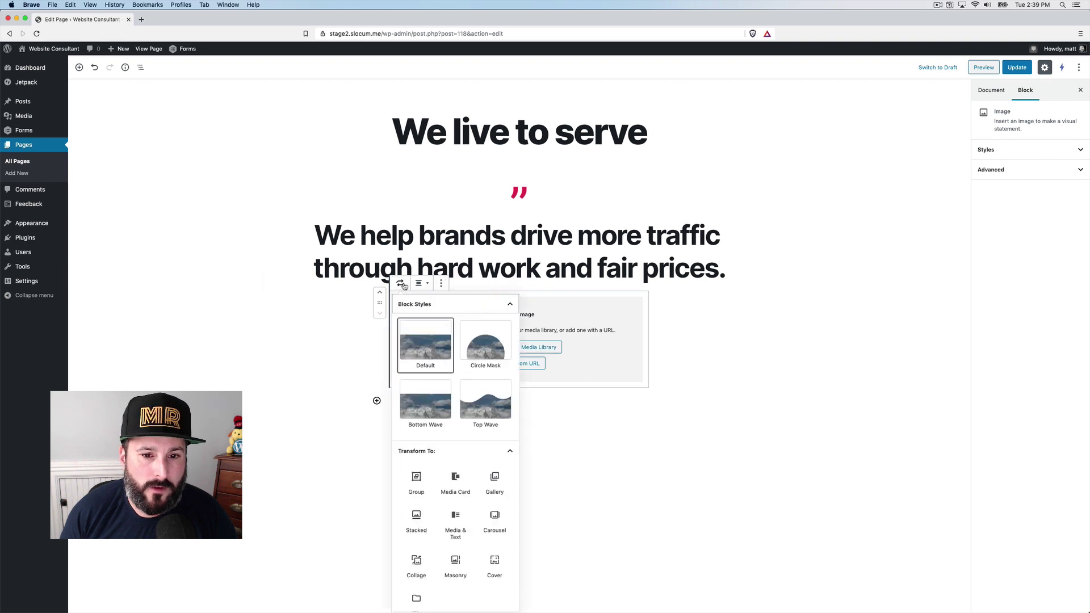
{"action": "left_click", "coordinate": [491, 486]}
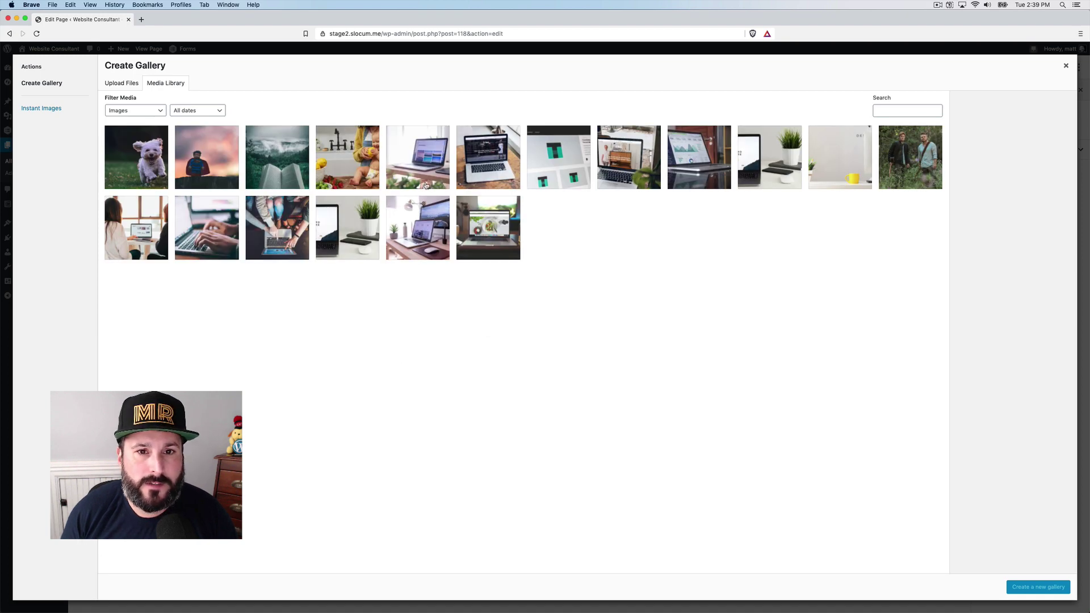
{"action": "left_click", "coordinate": [427, 186]}
{"action": "left_click", "coordinate": [500, 168]}
{"action": "left_click", "coordinate": [630, 173]}
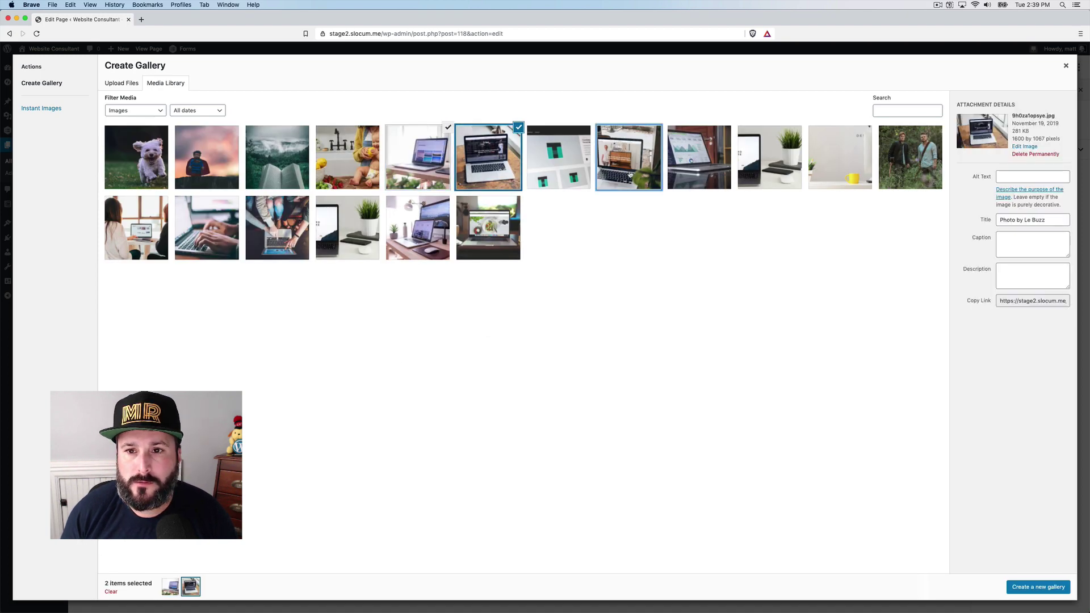
{"action": "left_click", "coordinate": [701, 172]}
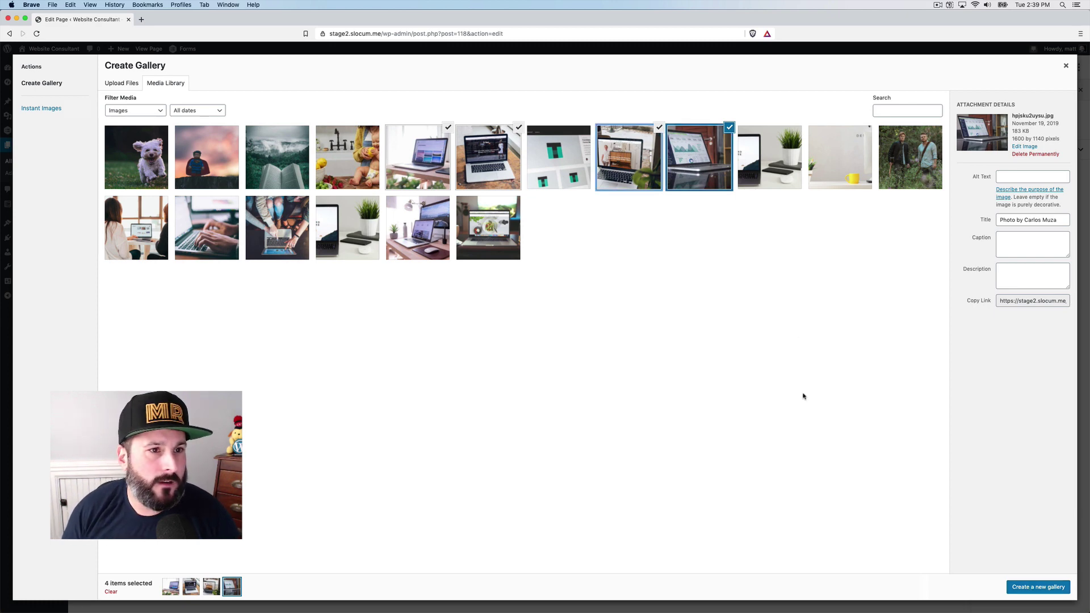
Create the new gallery with the Le Buzz laptop photo moved to last place, and insert it into the page.
{"action": "left_click", "coordinate": [1019, 591]}
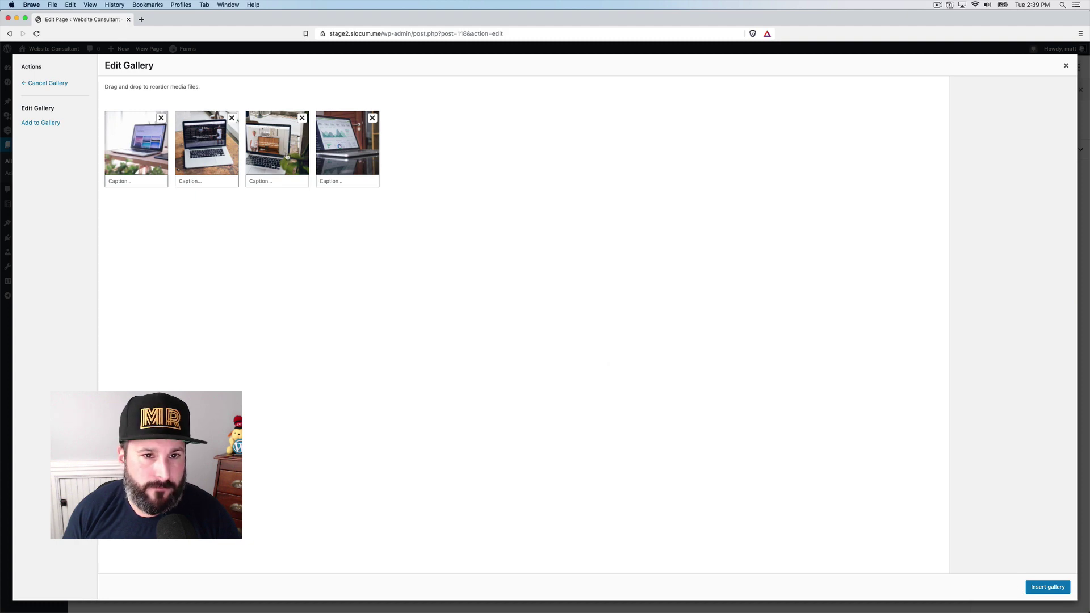
{"action": "left_click_drag", "start_coordinate": [271, 150], "coordinate": [366, 149]}
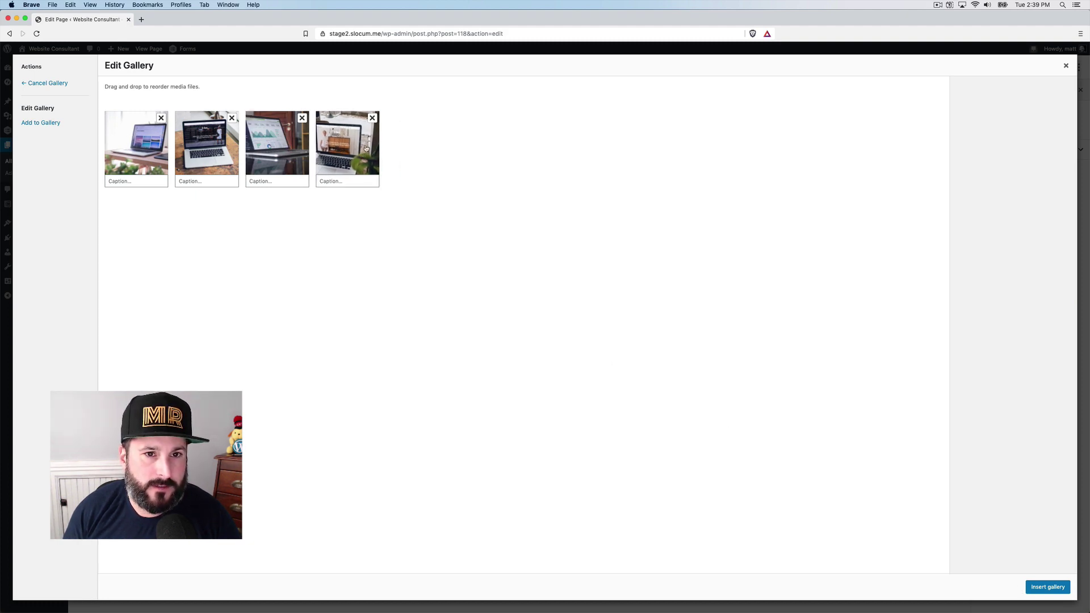
{"action": "left_click", "coordinate": [1042, 590]}
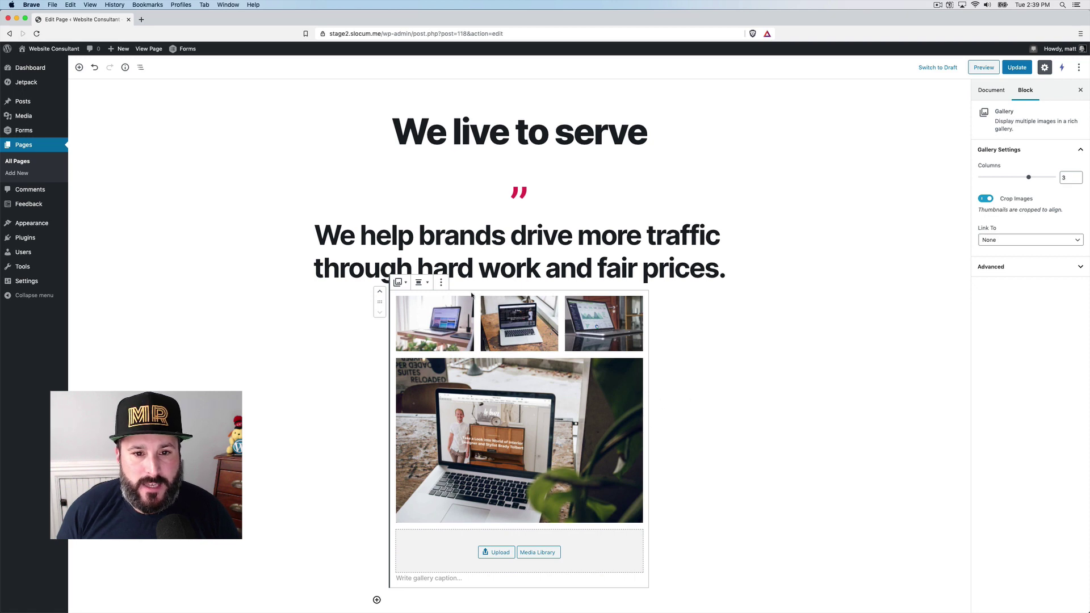
Set the gallery's alignment to Wide Width and update the page.
{"action": "left_click", "coordinate": [422, 282]}
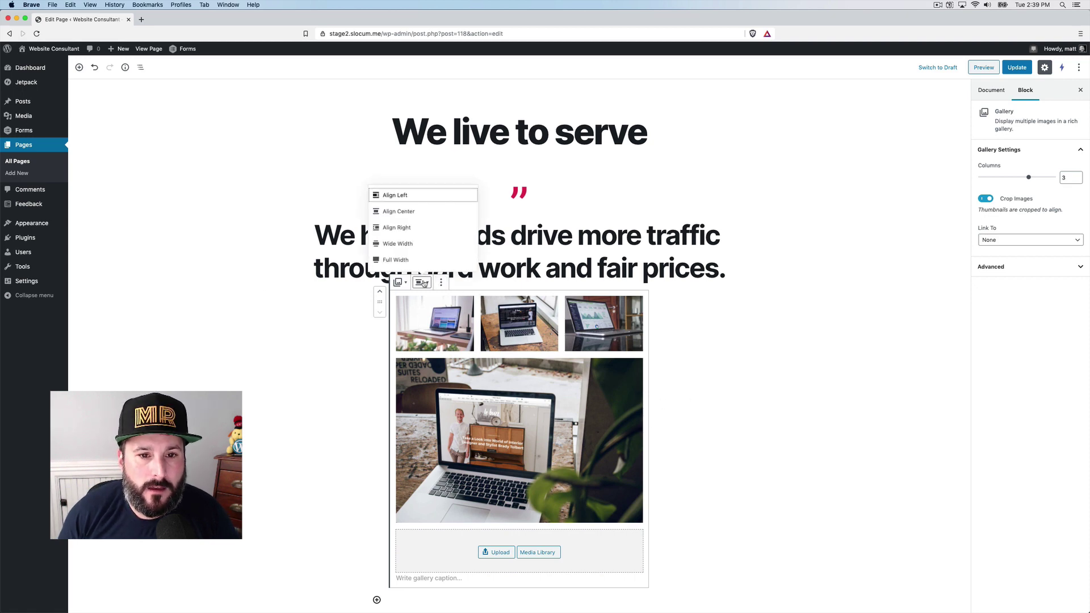
{"action": "left_click", "coordinate": [424, 243]}
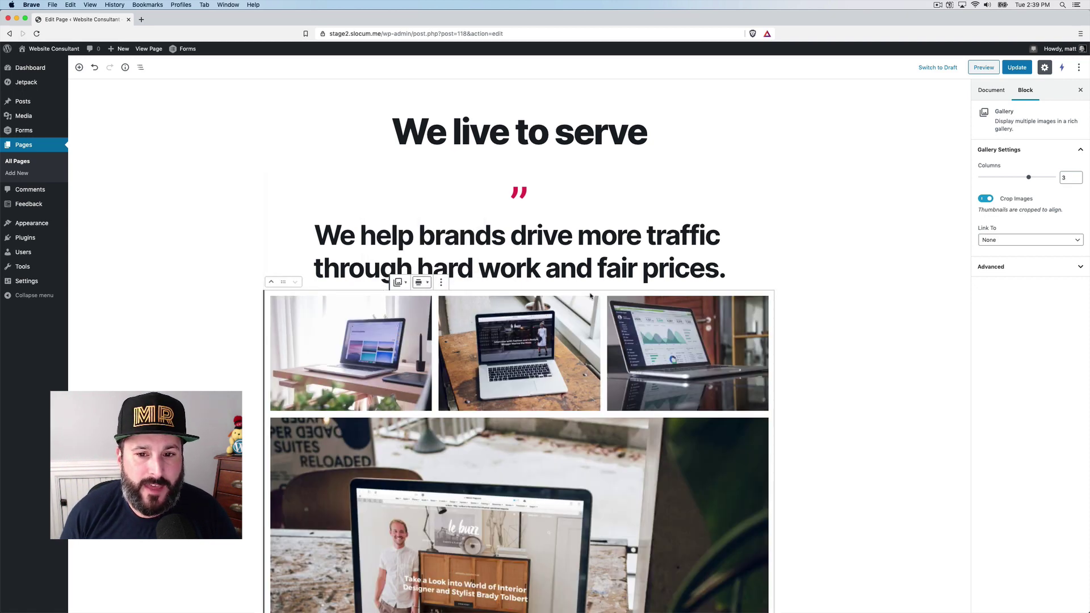
{"action": "left_click", "coordinate": [1016, 68]}
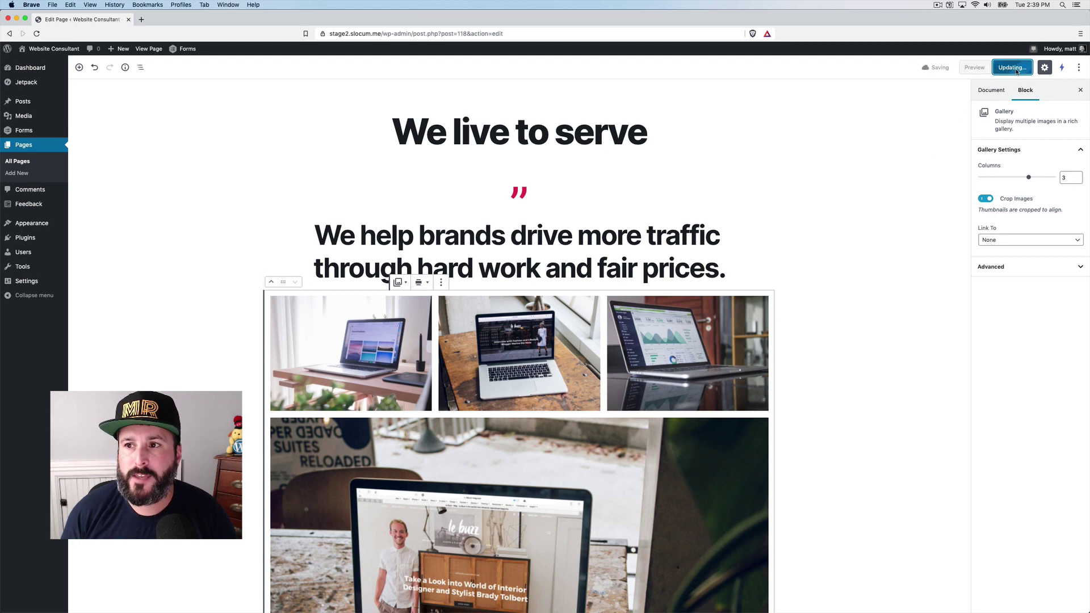
Preview the page in a separate tab, checking the cover, the pullquote and the gallery layout below it.
{"action": "left_click", "coordinate": [974, 67]}
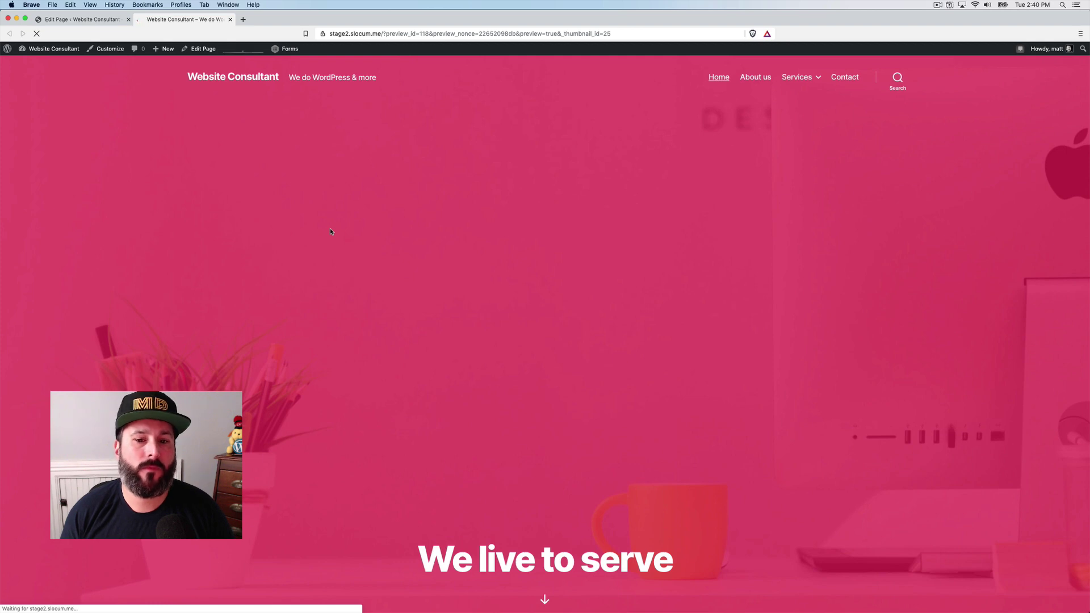
{"action": "scroll", "coordinate": [329, 277], "scroll_direction": "down", "scroll_amount": 4}
{"action": "scroll", "coordinate": [330, 280], "scroll_direction": "down", "scroll_amount": 6}
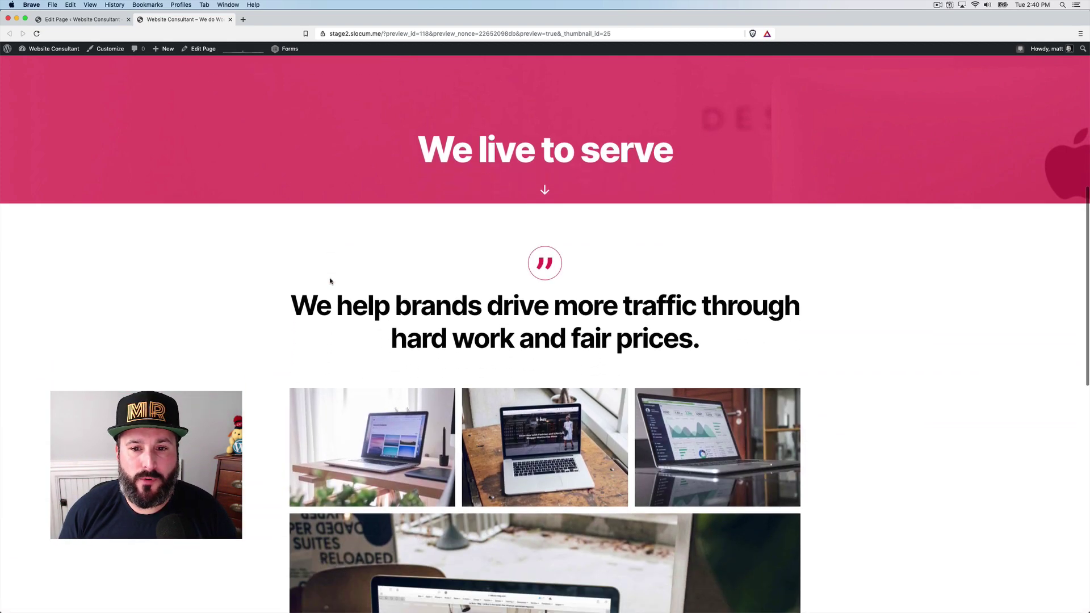
{"action": "scroll", "coordinate": [346, 339], "scroll_direction": "down", "scroll_amount": 2}
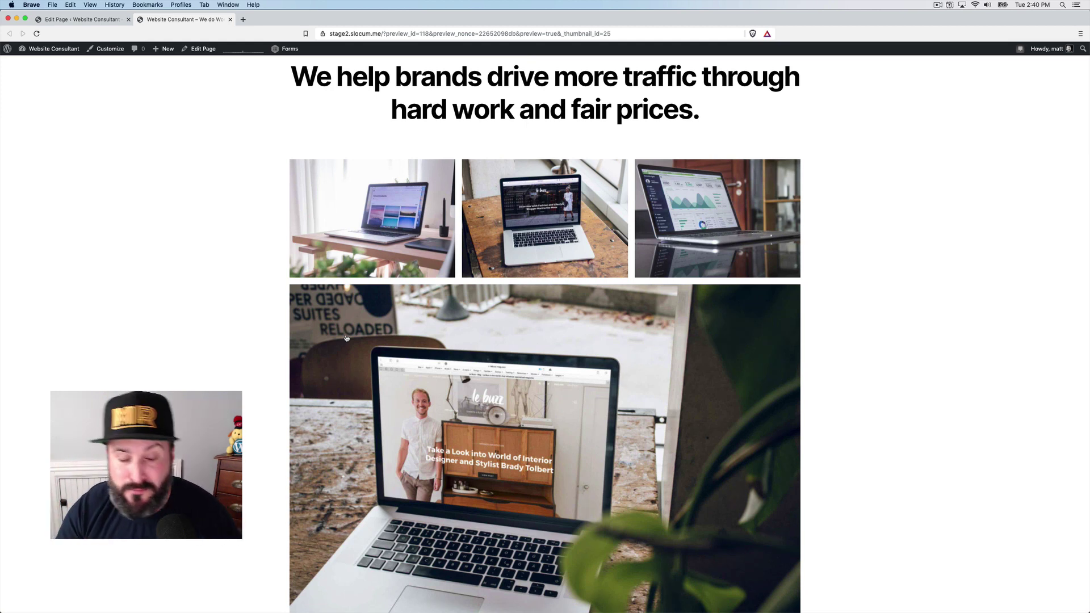
{"action": "scroll", "coordinate": [364, 331], "scroll_direction": "down", "scroll_amount": 1}
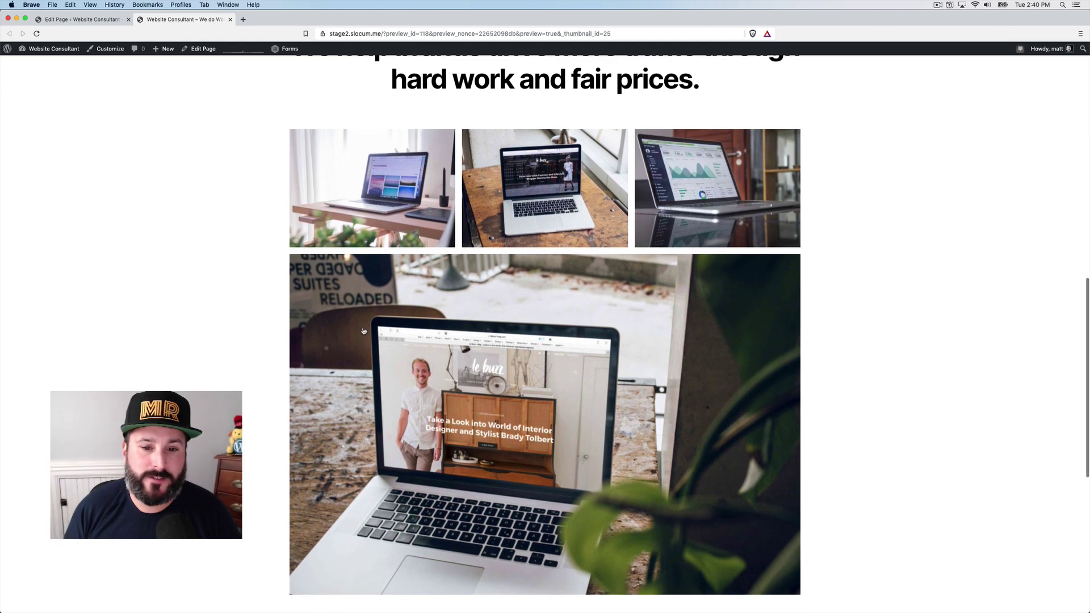
Browse the gallery photos in the full-screen carousel from the white desk to the dashboard laptop, and close the preview tab.
{"action": "left_click", "coordinate": [384, 201]}
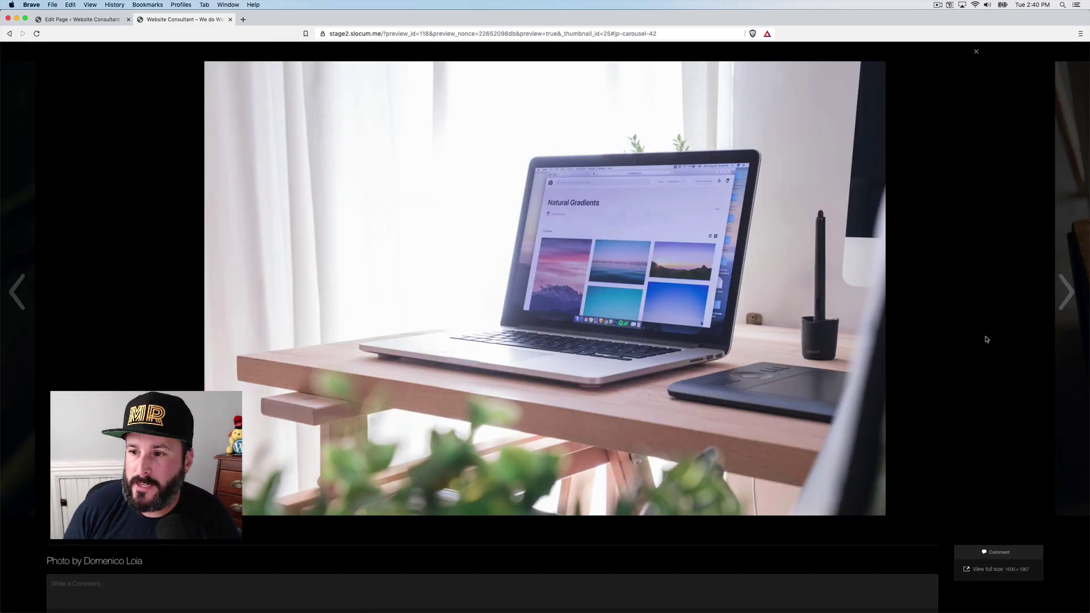
{"action": "left_click", "coordinate": [1074, 306]}
{"action": "left_click", "coordinate": [1074, 306]}
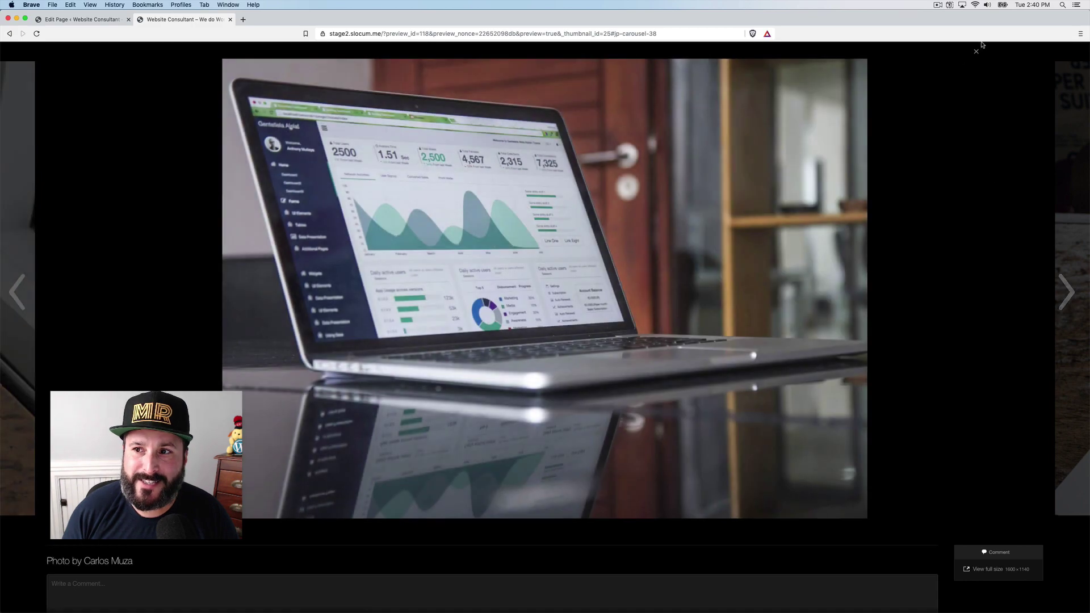
{"action": "left_click", "coordinate": [976, 52]}
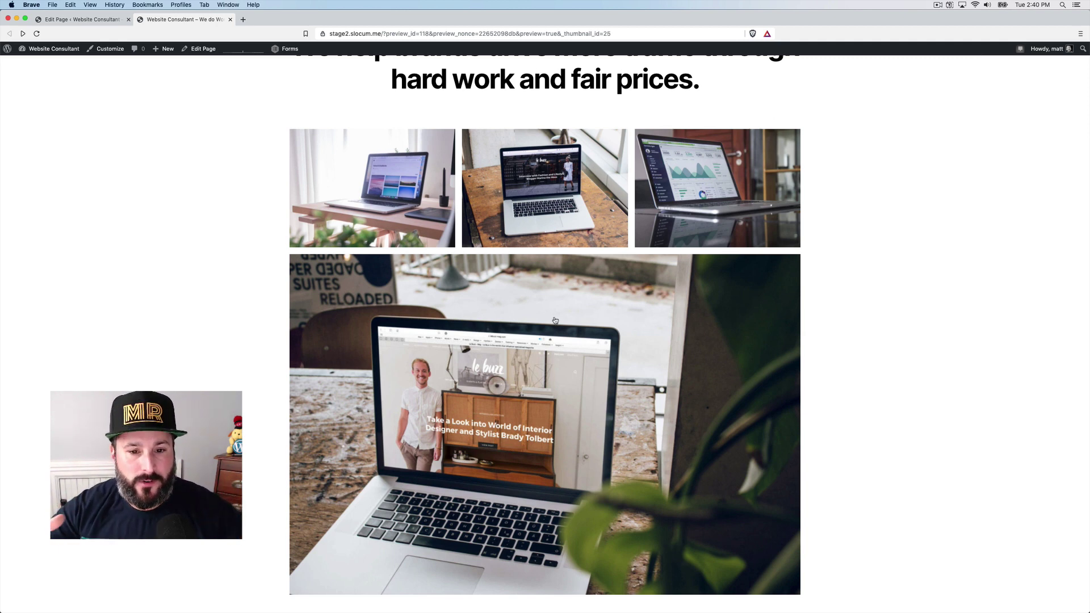
{"action": "scroll", "coordinate": [448, 394], "scroll_direction": "down", "scroll_amount": 4}
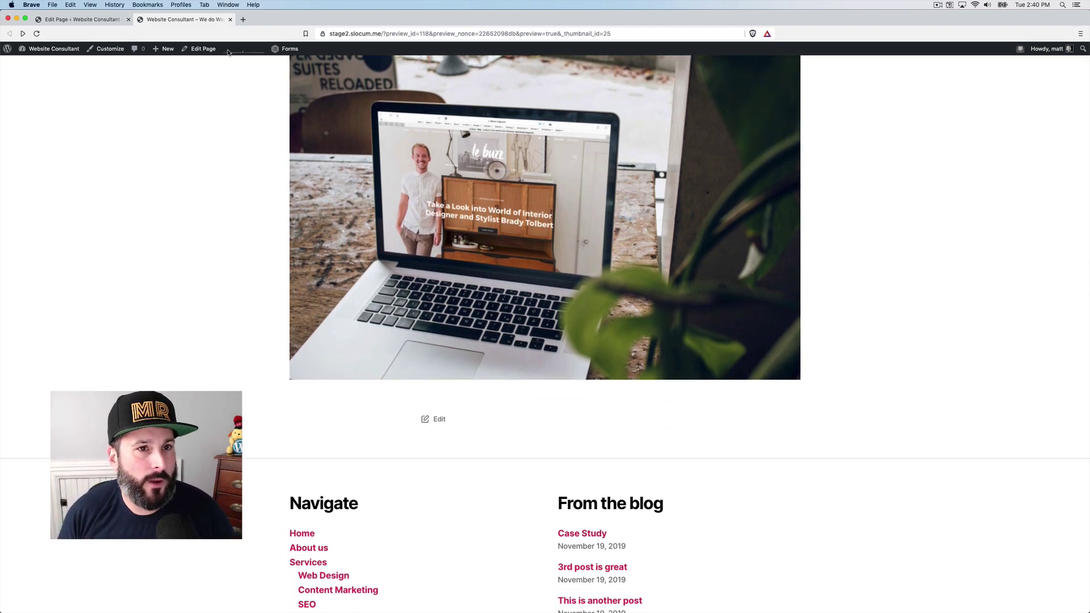
{"action": "left_click", "coordinate": [229, 20]}
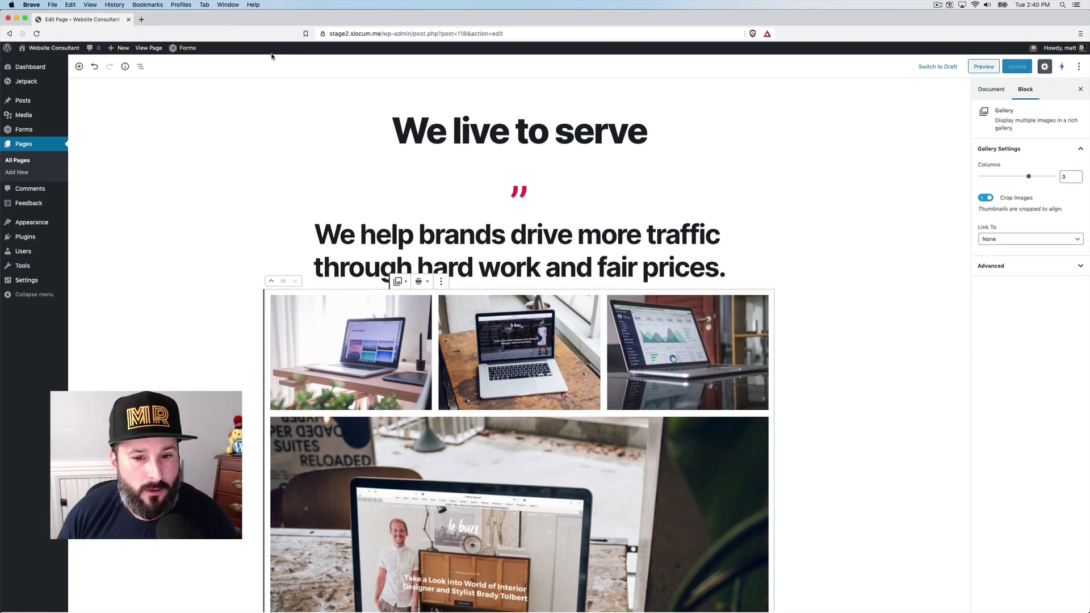
Add a Services block from the CoBlocks category below the gallery.
{"action": "scroll", "coordinate": [240, 319], "scroll_direction": "down", "scroll_amount": 8}
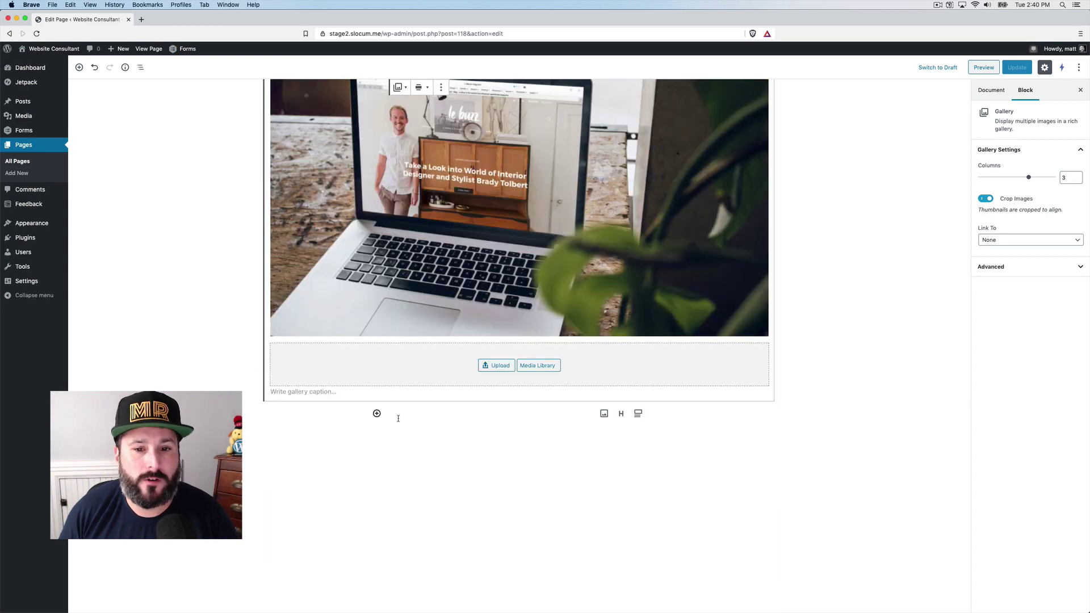
{"action": "left_click", "coordinate": [376, 413]}
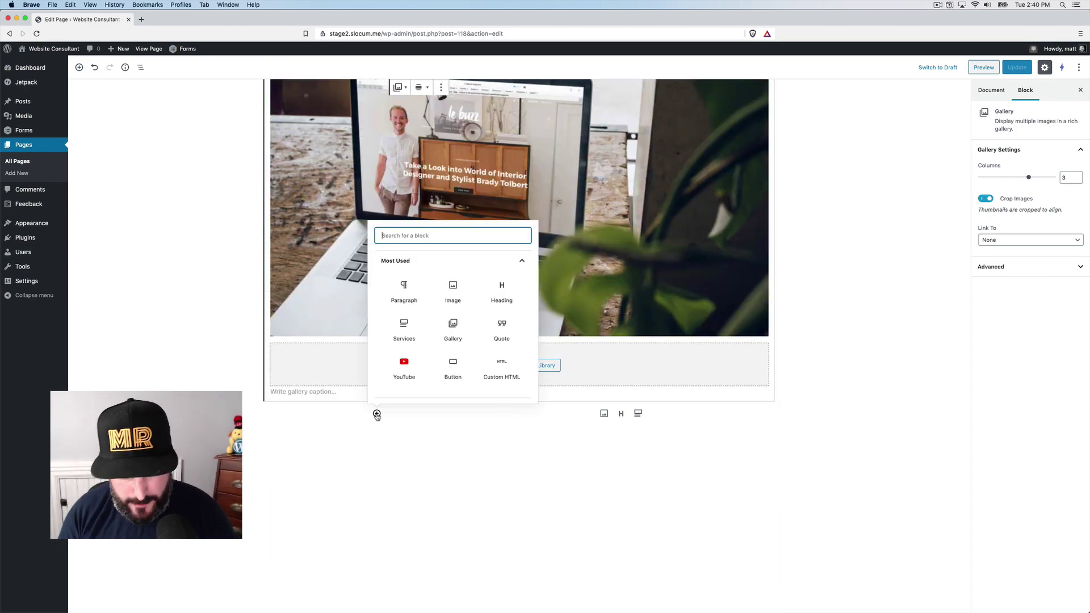
{"action": "scroll", "coordinate": [455, 350], "scroll_direction": "down", "scroll_amount": 3}
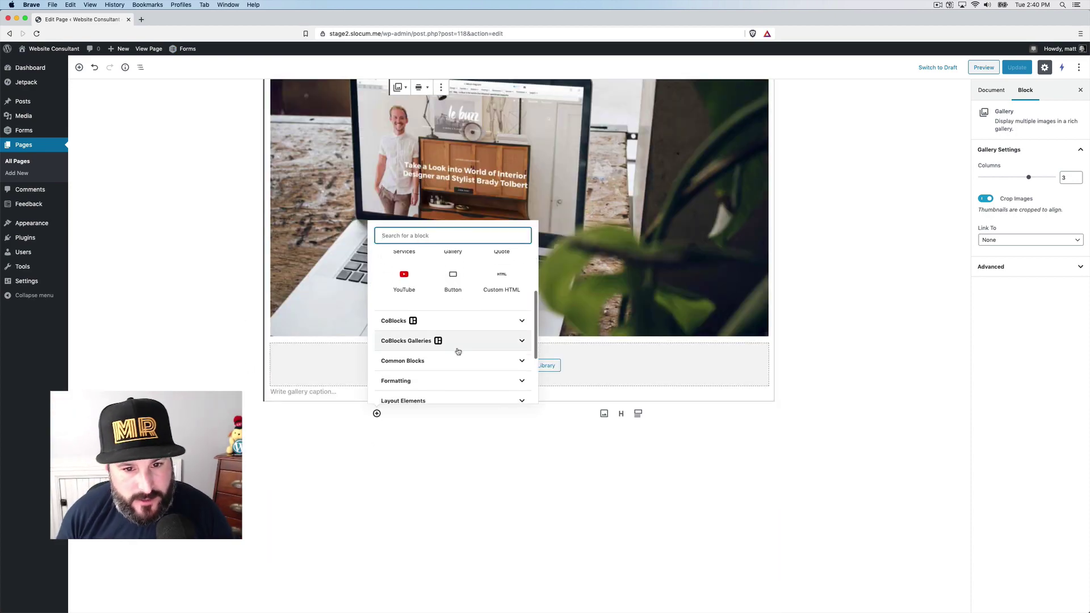
{"action": "left_click", "coordinate": [434, 319]}
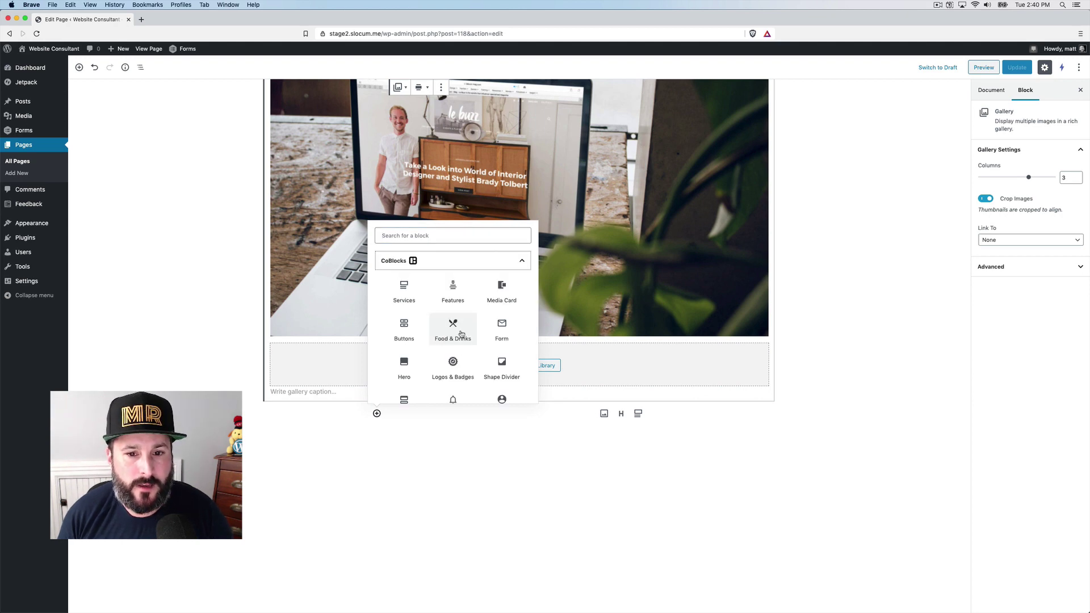
{"action": "scroll", "coordinate": [460, 332], "scroll_direction": "down", "scroll_amount": 2}
{"action": "scroll", "coordinate": [461, 332], "scroll_direction": "down", "scroll_amount": 3}
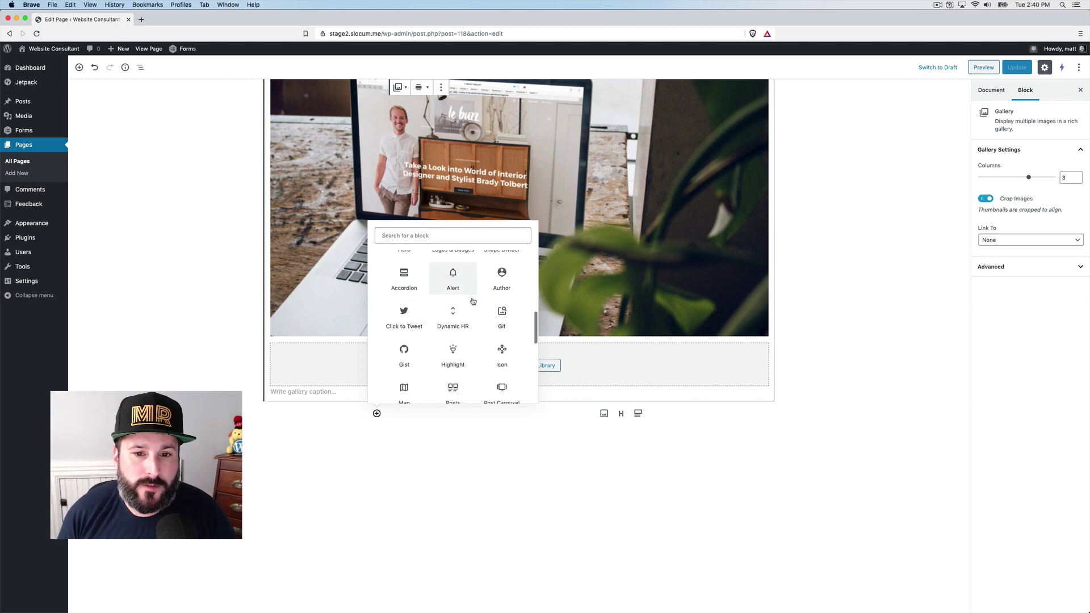
{"action": "scroll", "coordinate": [469, 334], "scroll_direction": "down", "scroll_amount": 1}
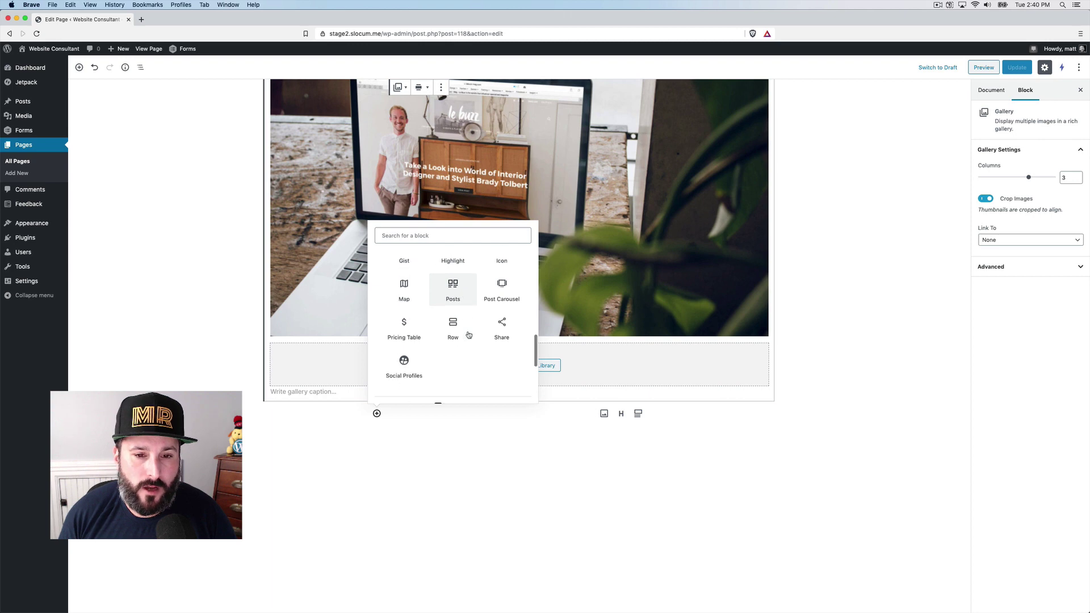
{"action": "scroll", "coordinate": [468, 335], "scroll_direction": "up", "scroll_amount": 2}
{"action": "scroll", "coordinate": [454, 337], "scroll_direction": "down", "scroll_amount": 2}
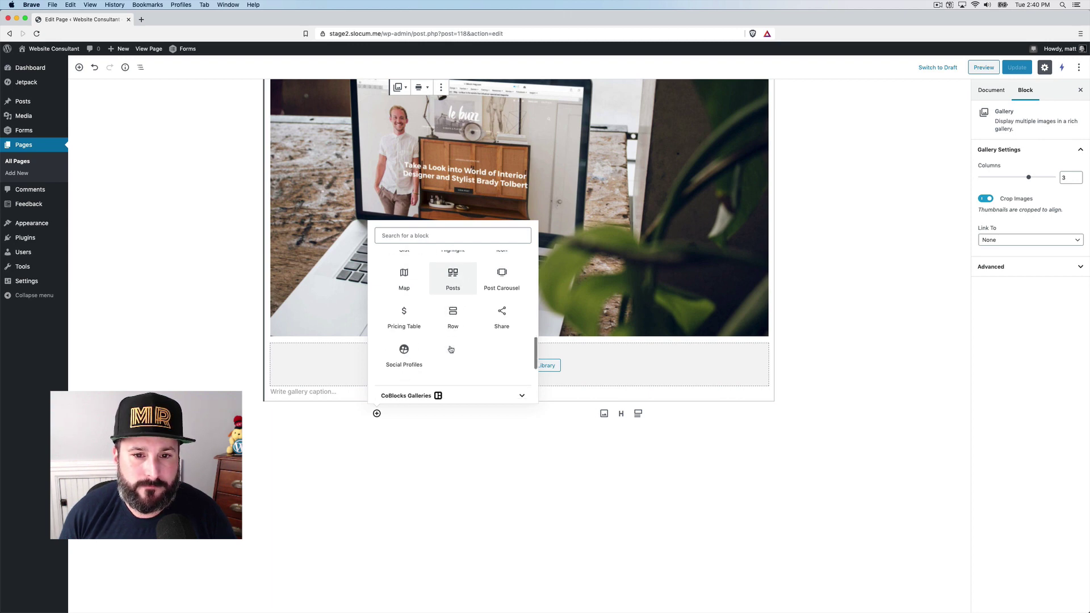
{"action": "scroll", "coordinate": [485, 306], "scroll_direction": "up", "scroll_amount": 4}
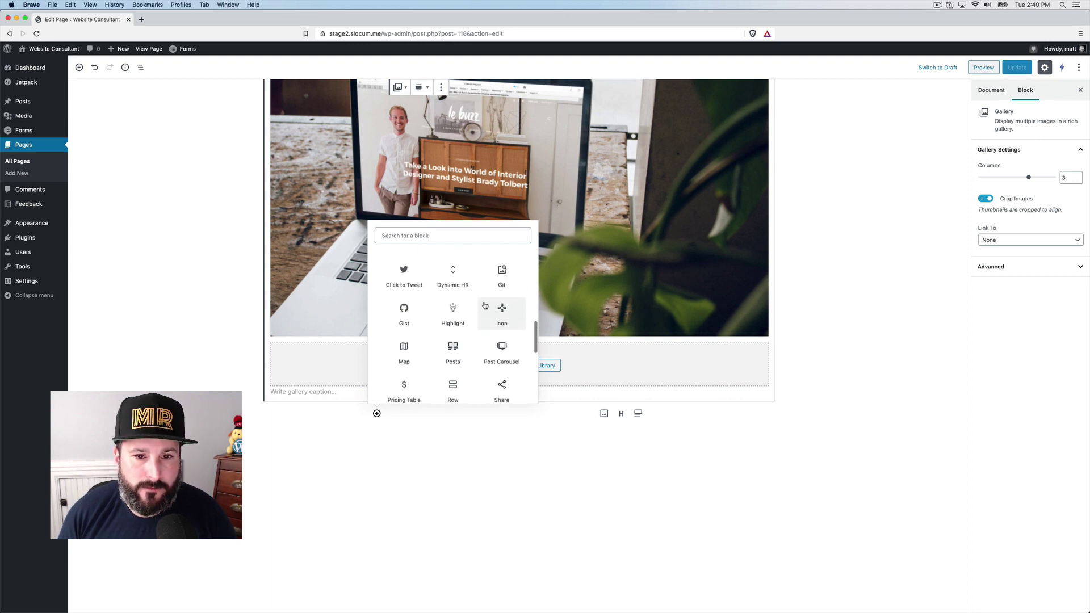
{"action": "scroll", "coordinate": [485, 317], "scroll_direction": "up", "scroll_amount": 2}
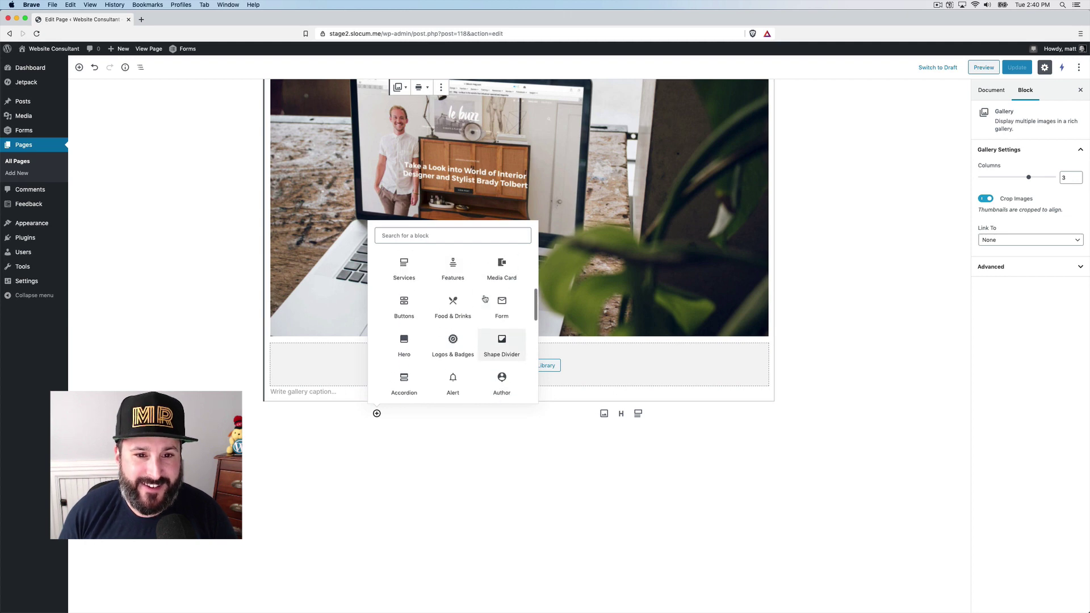
{"action": "left_click", "coordinate": [405, 281]}
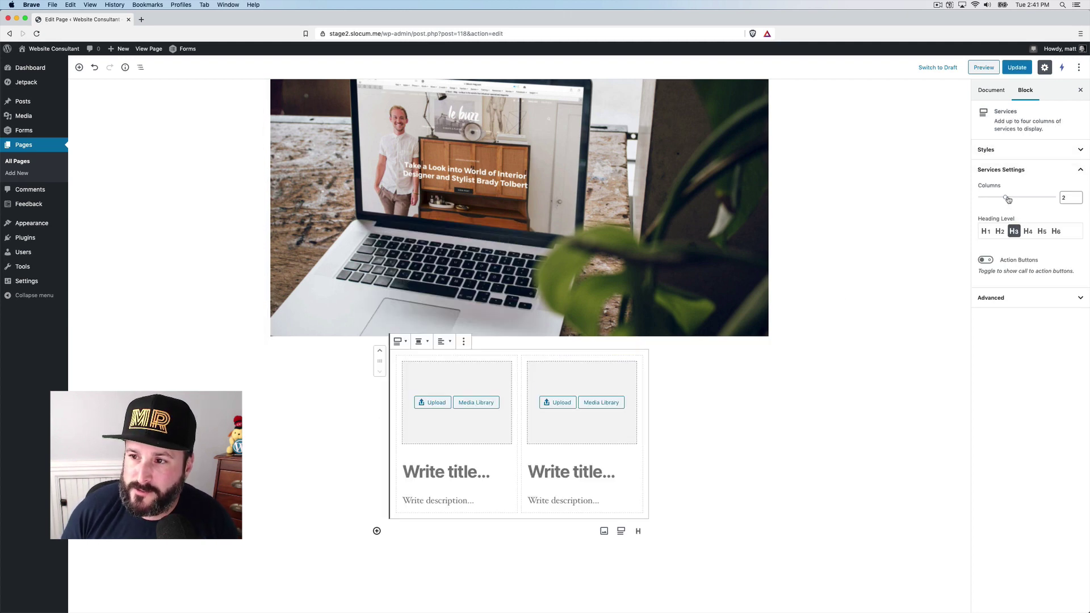
Set the Services block to 3 columns and its alignment to Wide Width.
{"action": "left_click_drag", "start_coordinate": [1008, 199], "coordinate": [1027, 198]}
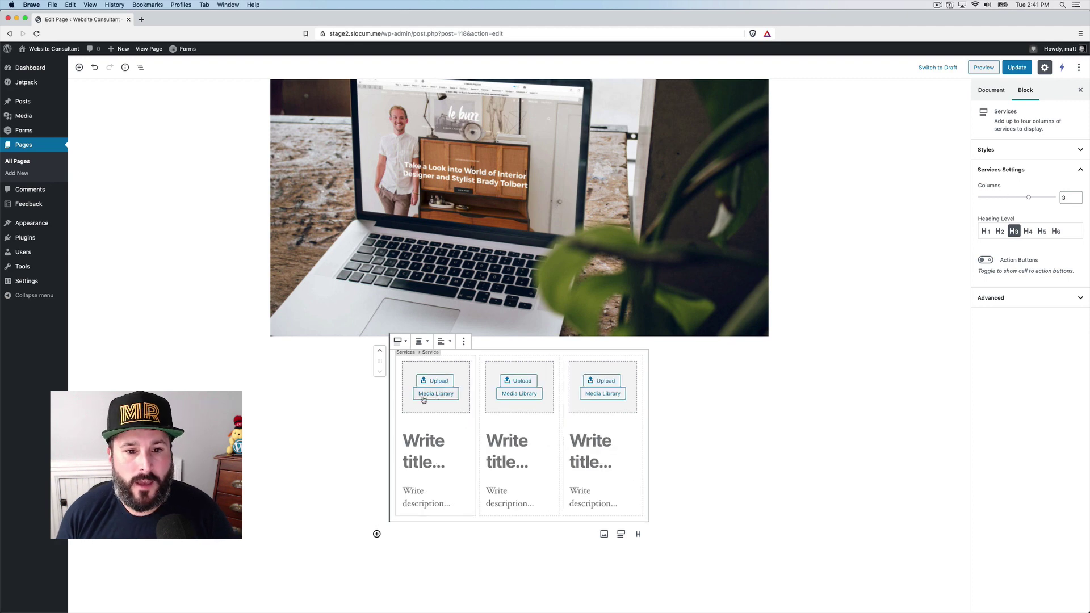
{"action": "left_click", "coordinate": [420, 341]}
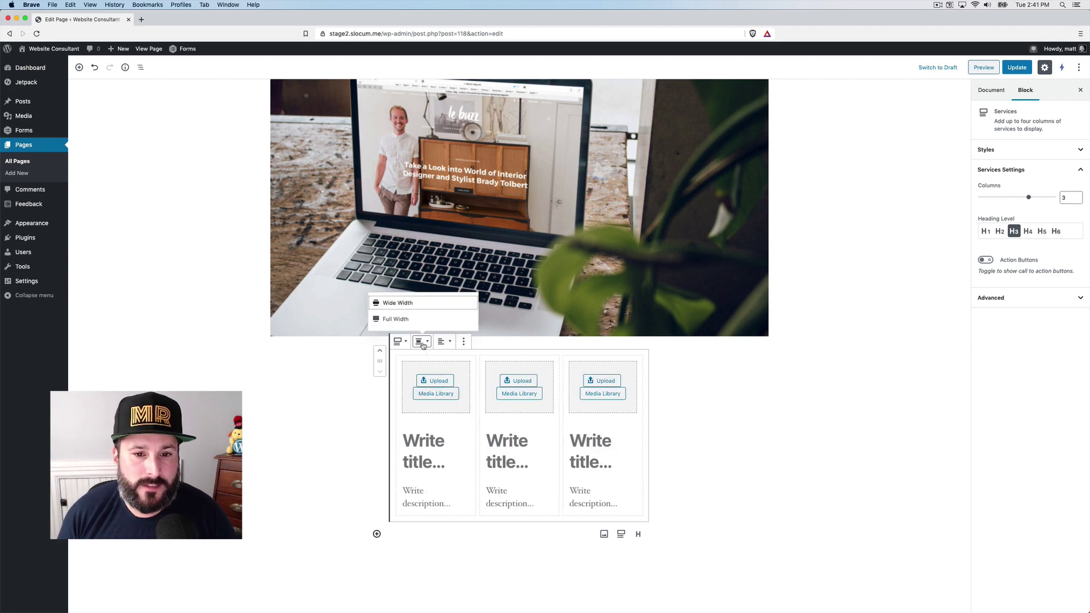
{"action": "left_click", "coordinate": [420, 302]}
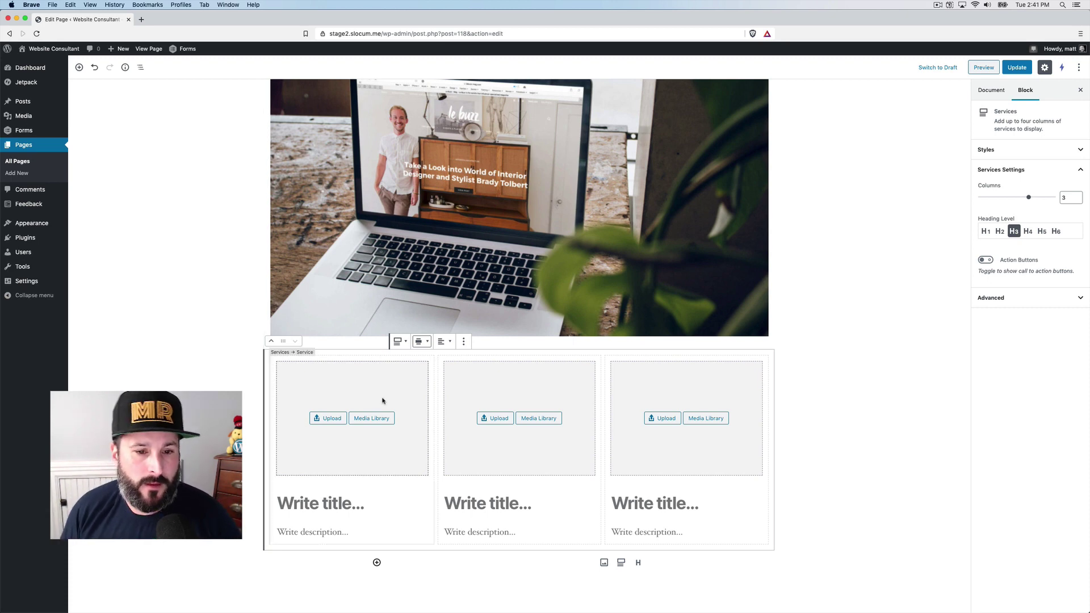
Give the three services, in order, the Media Library photos of people sharing a laptop, hands typing on a laptop, and the green T-logo website.
{"action": "left_click", "coordinate": [371, 418]}
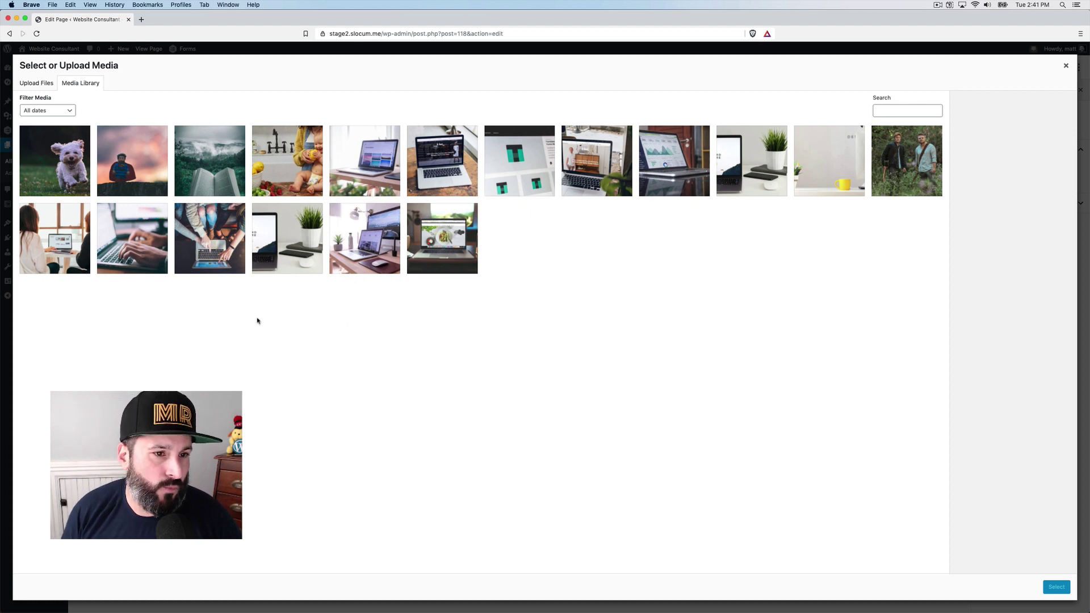
{"action": "left_click", "coordinate": [209, 232]}
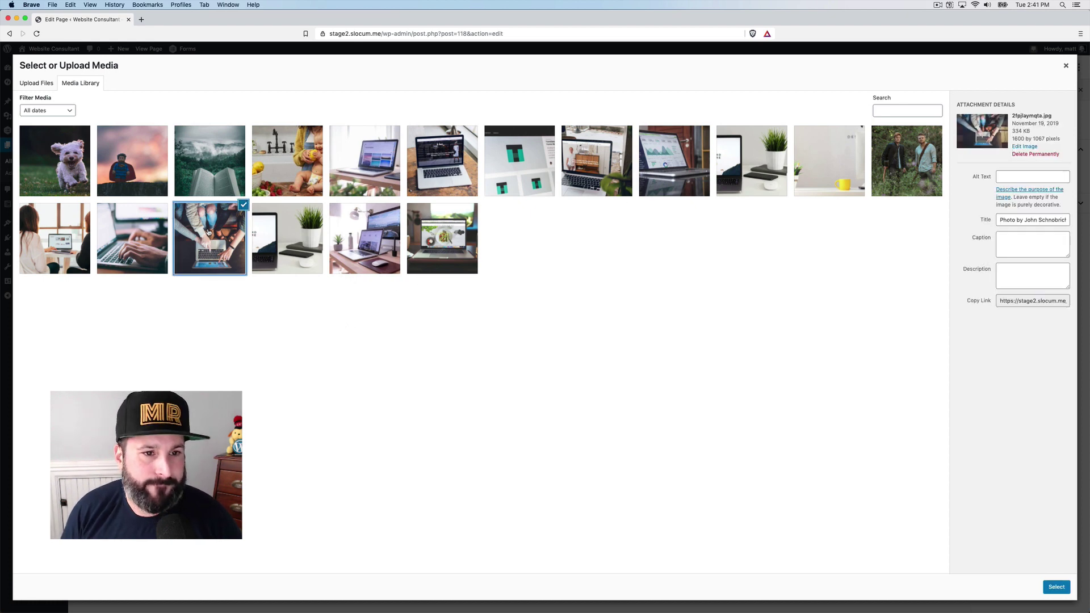
{"action": "left_click", "coordinate": [1054, 587]}
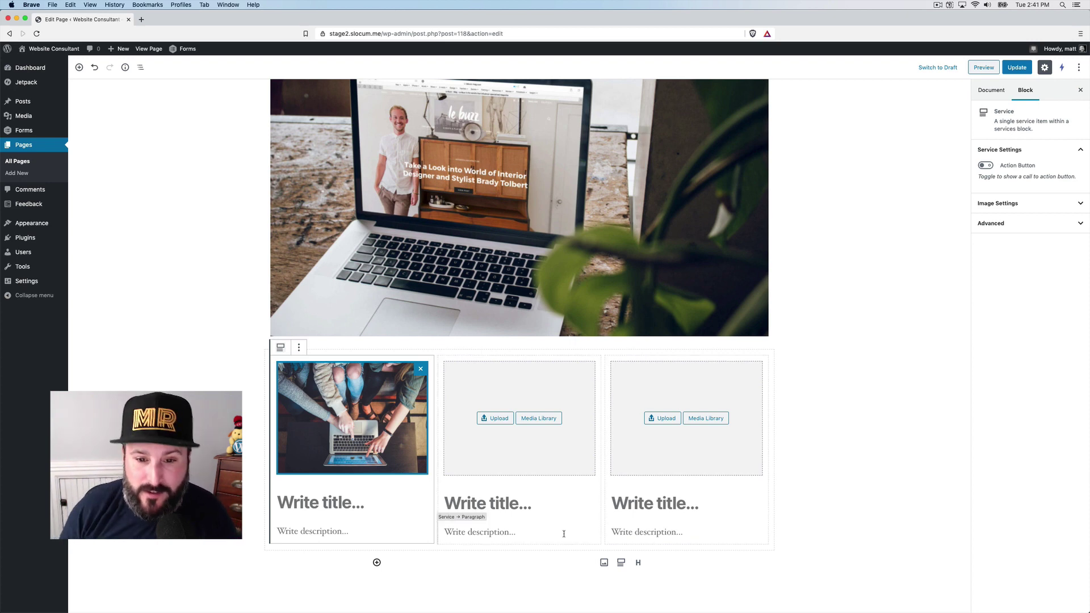
{"action": "left_click", "coordinate": [531, 420]}
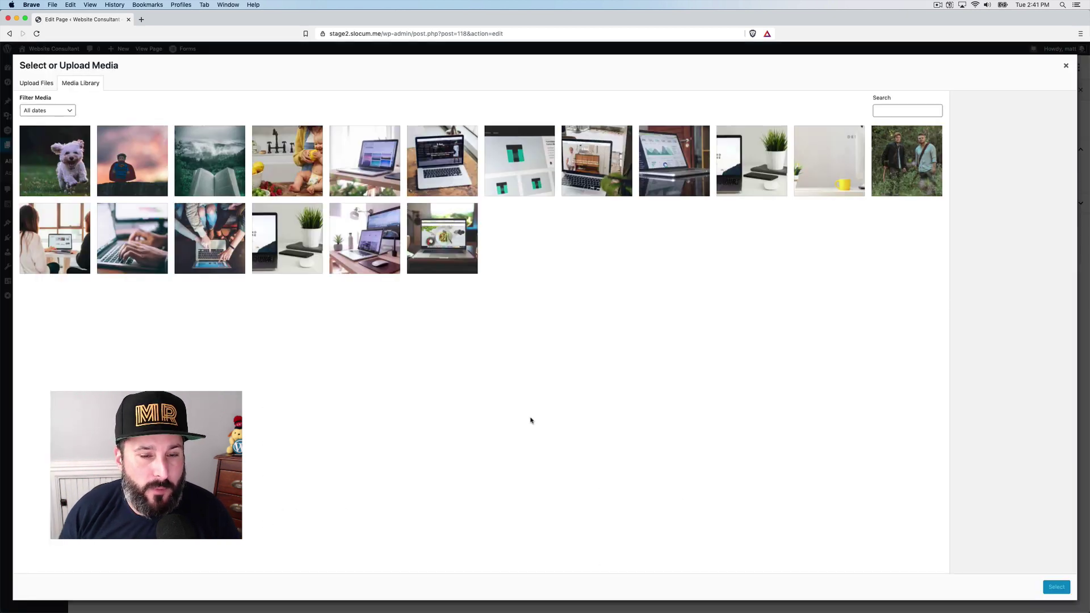
{"action": "left_click", "coordinate": [134, 261]}
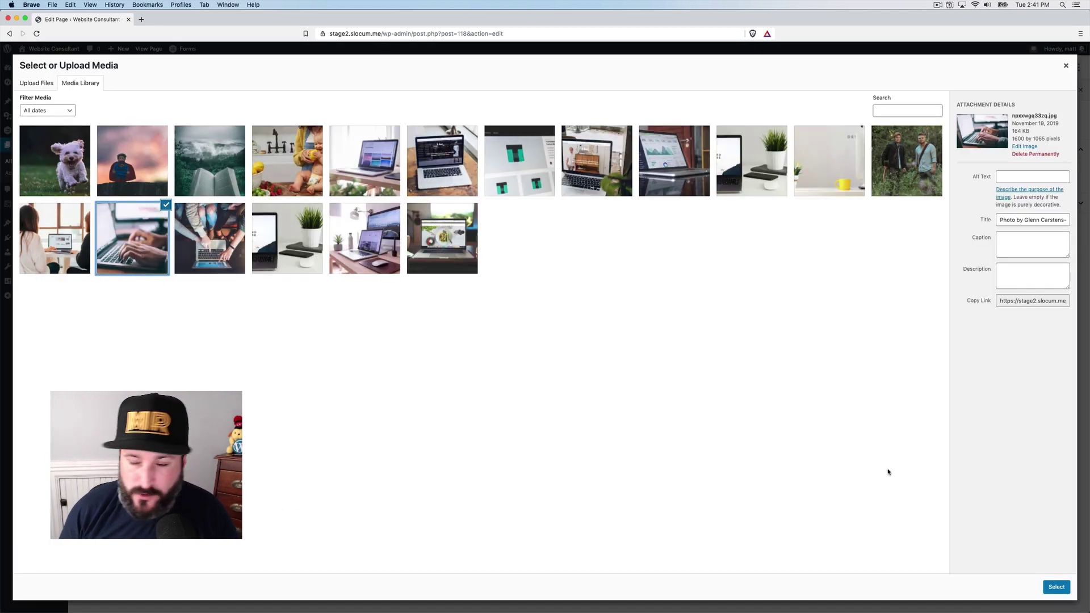
{"action": "left_click", "coordinate": [1055, 587]}
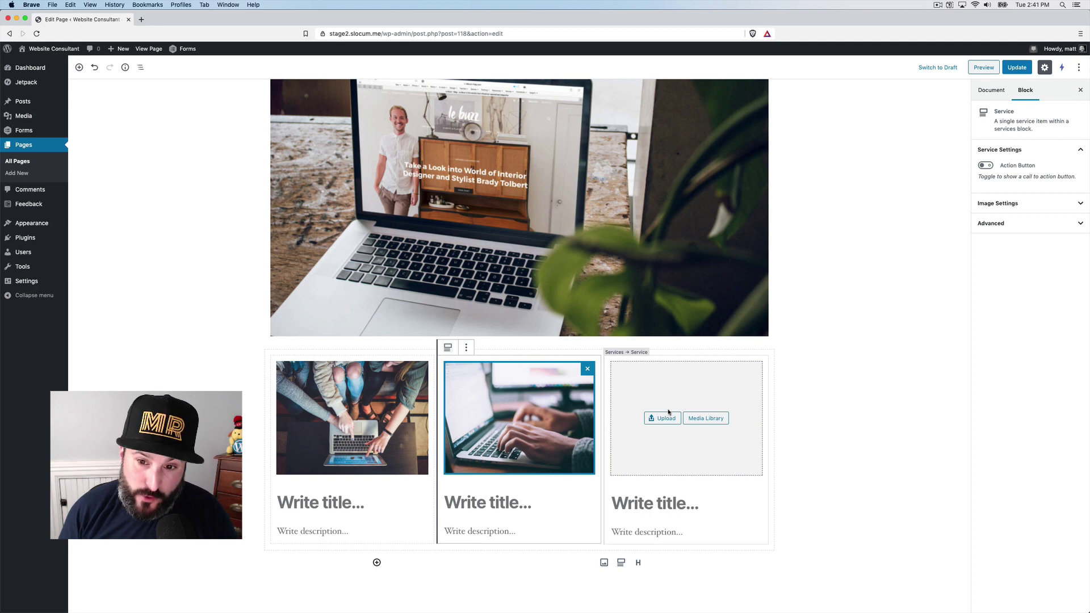
{"action": "left_click", "coordinate": [706, 418]}
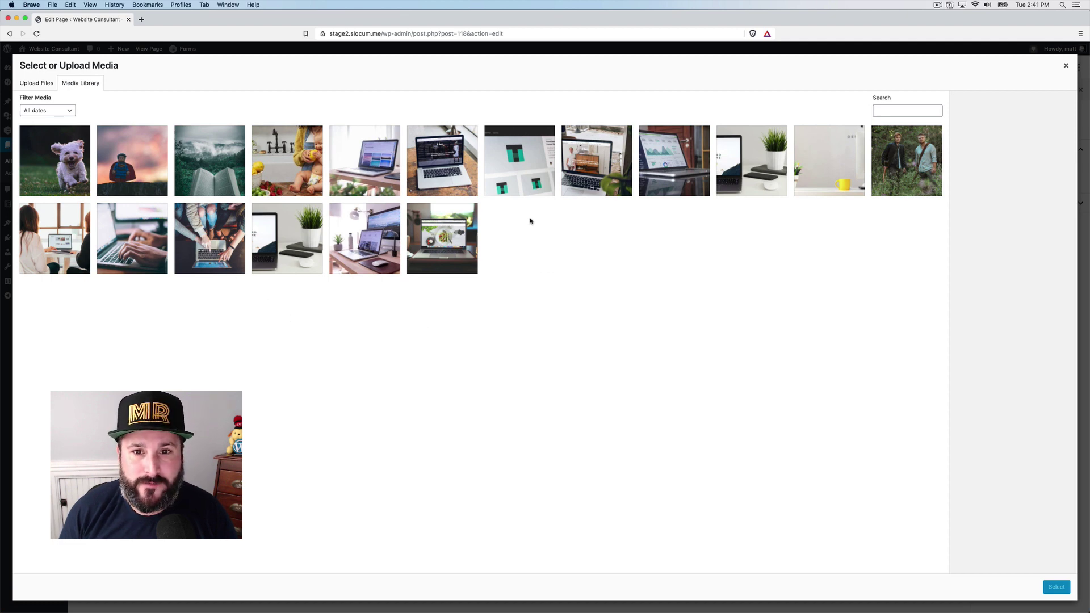
{"action": "left_click", "coordinate": [525, 188]}
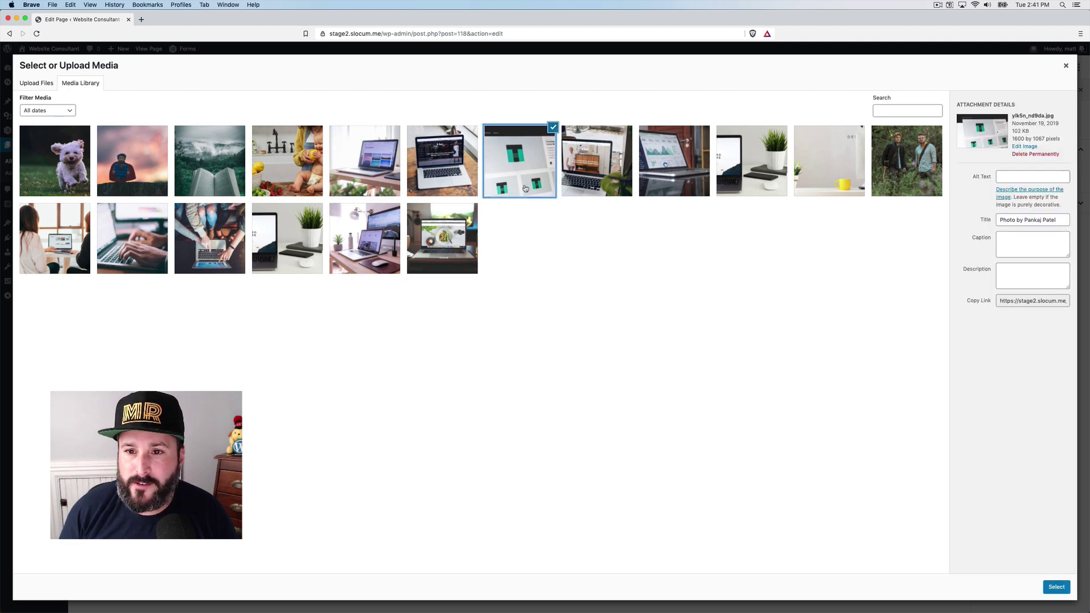
{"action": "left_click", "coordinate": [1057, 589]}
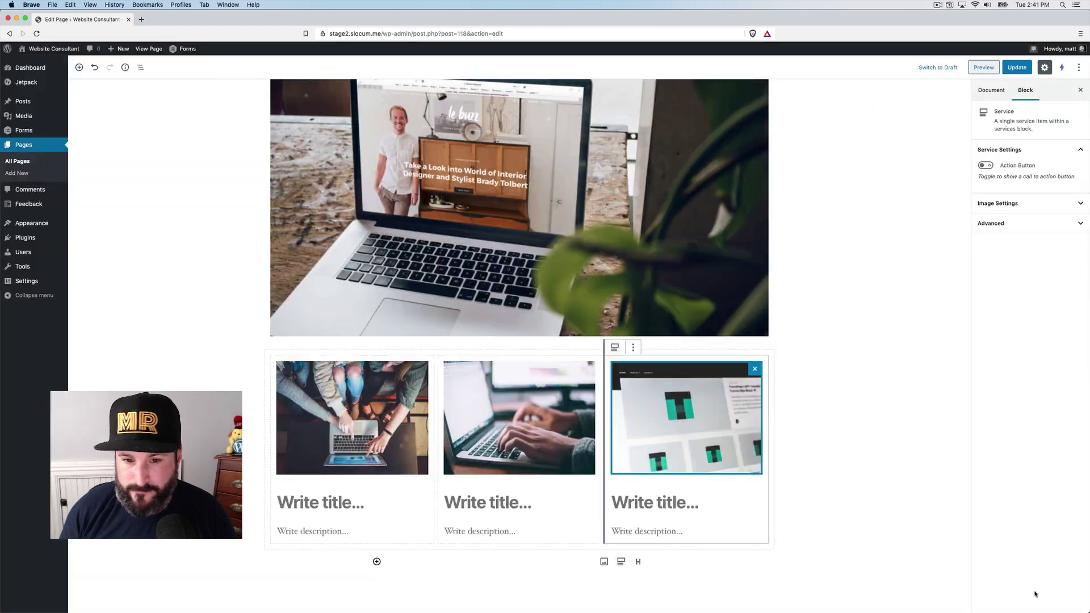
Title the three services Web Design, Content Marketing and SEO, in that order.
{"action": "left_click", "coordinate": [319, 495]}
{"action": "type", "text": "Web S"}
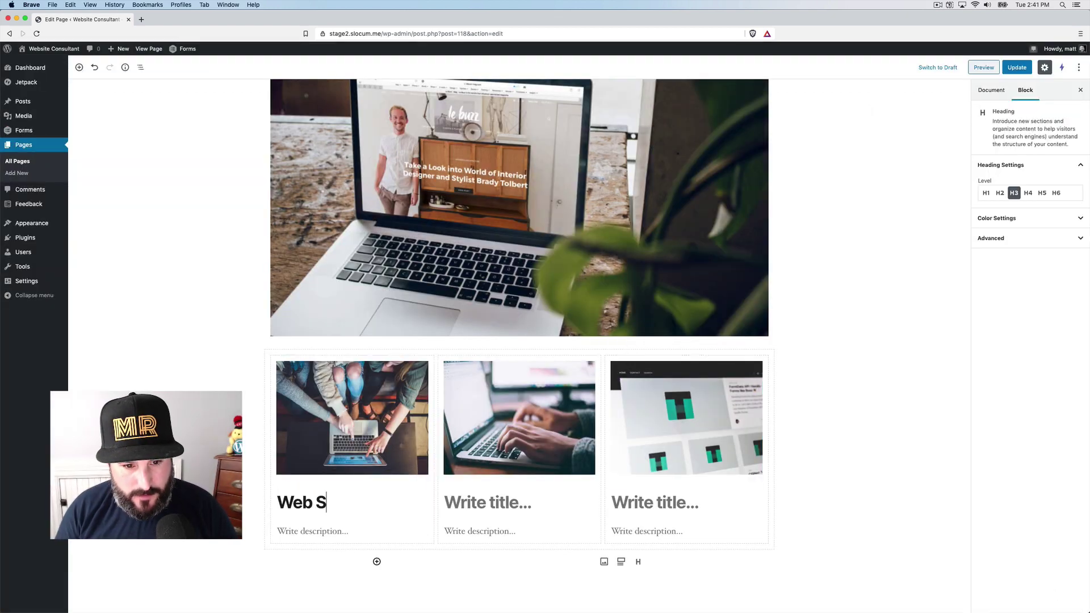
{"action": "key", "text": "BackSpace"}
{"action": "type", "text": "Design"}
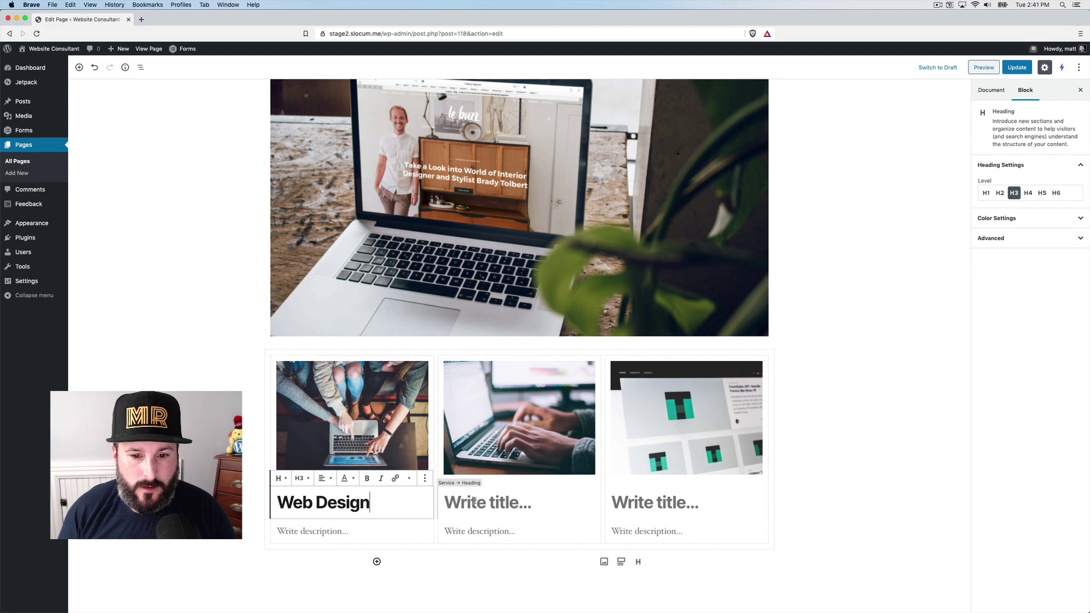
{"action": "left_click", "coordinate": [474, 501]}
{"action": "type", "text": "Content"}
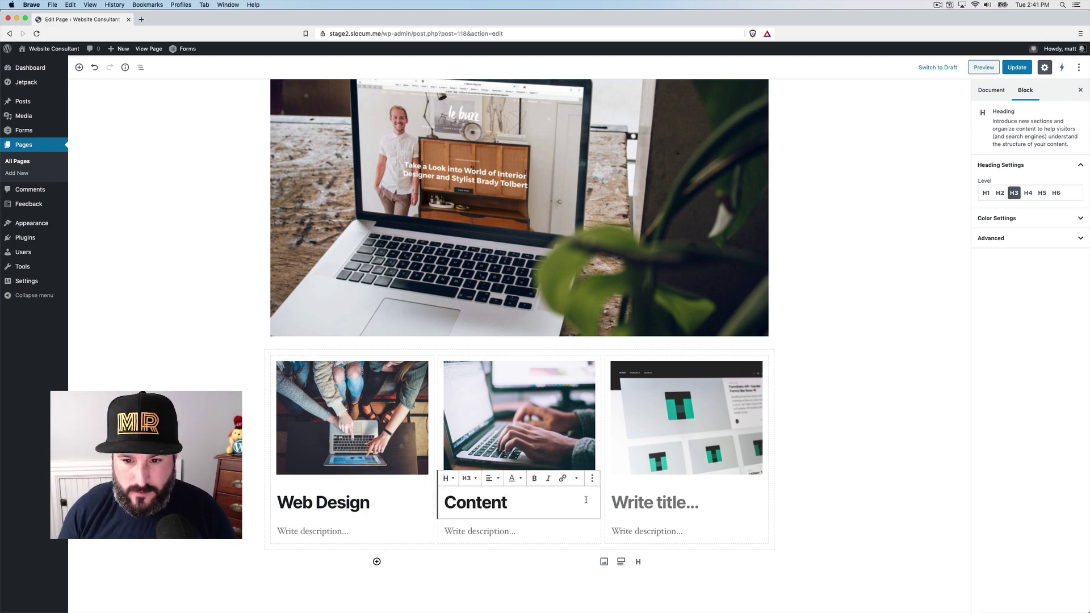
{"action": "type", "text": " Marketing"}
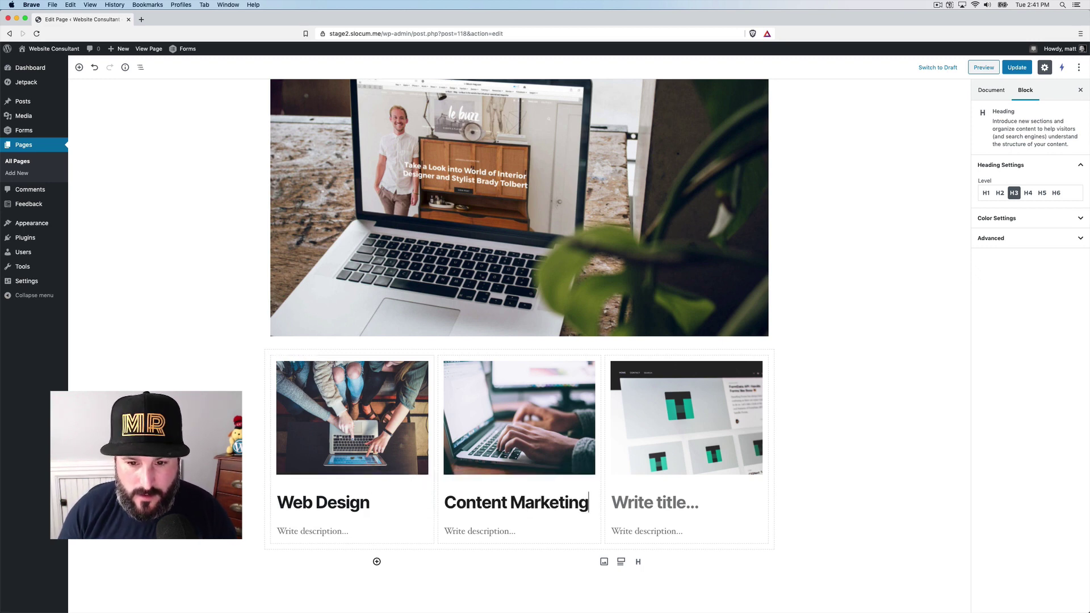
{"action": "left_click", "coordinate": [676, 504]}
{"action": "type", "text": "SEP"}
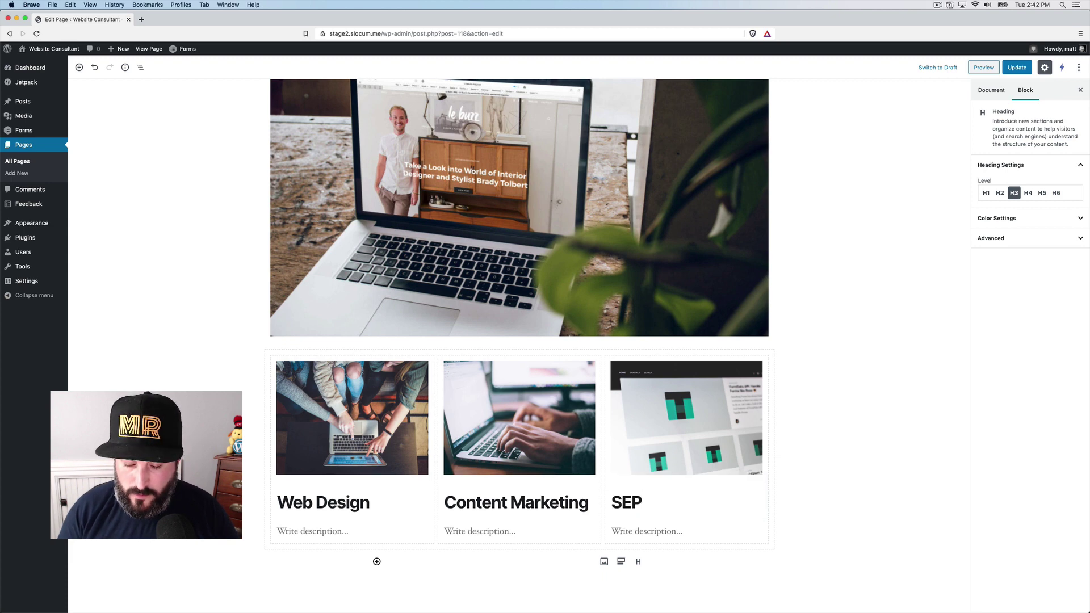
{"action": "key", "text": "BackSpace"}
{"action": "type", "text": "O"}
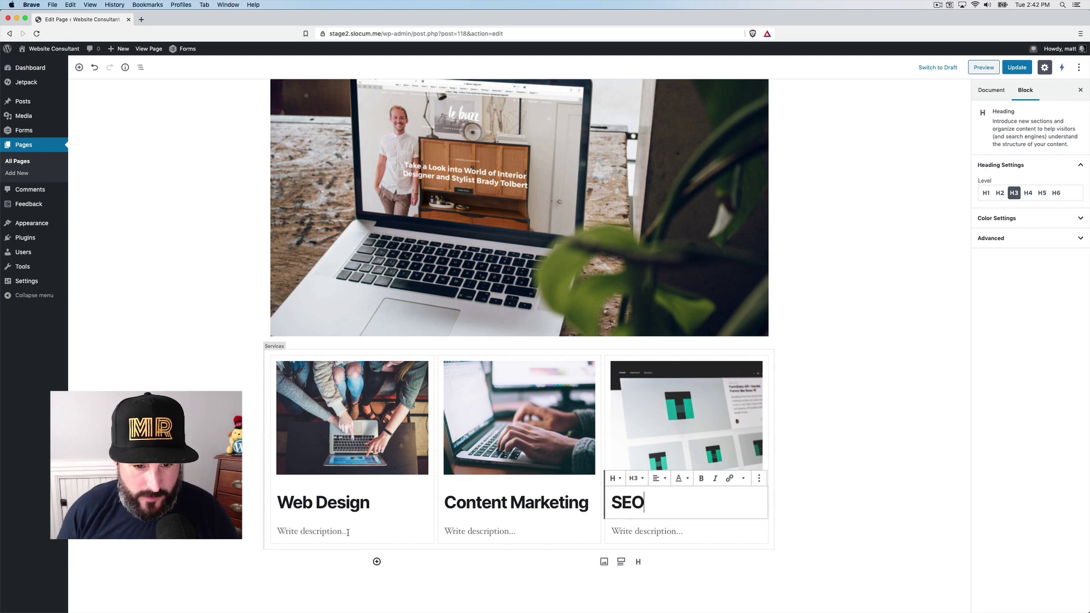
Enter "We make the best websites." as the description of the Web Design service.
{"action": "left_click", "coordinate": [348, 532]}
{"action": "type", "text": "We make the "}
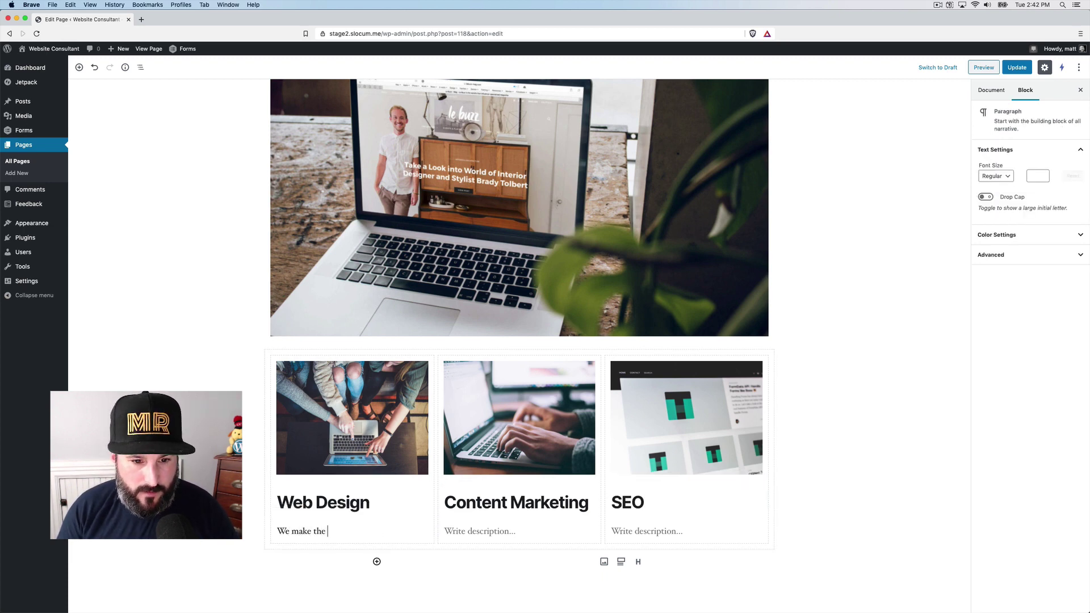
{"action": "type", "text": "best websites."}
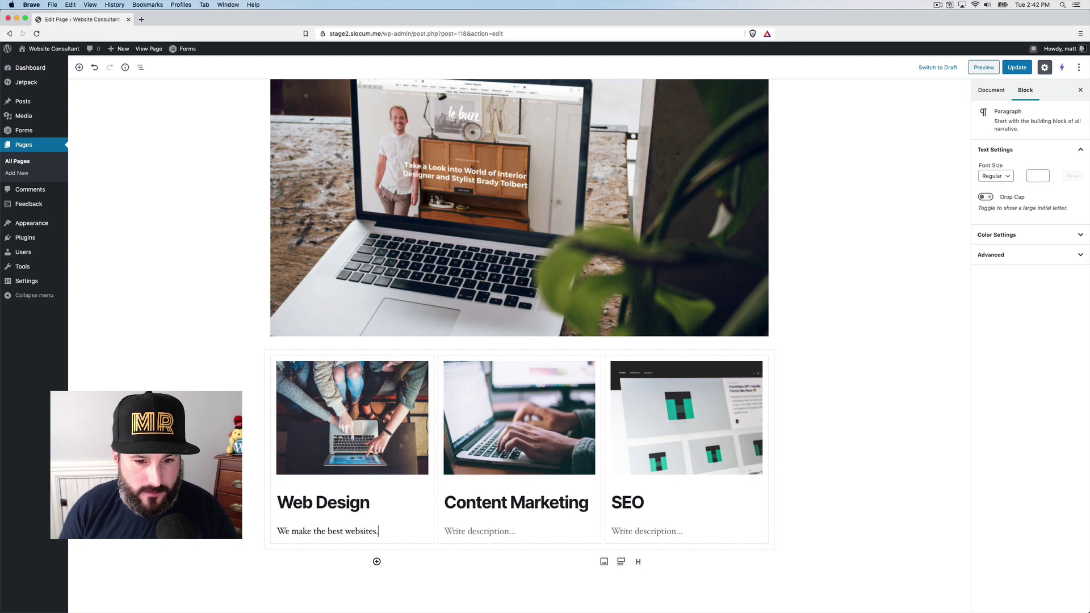
Enter "We produce the best content." as the Content Marketing description and "We Search Engine Optimize the best!" as the SEO description.
{"action": "left_click", "coordinate": [451, 530]}
{"action": "type", "text": "We prod"}
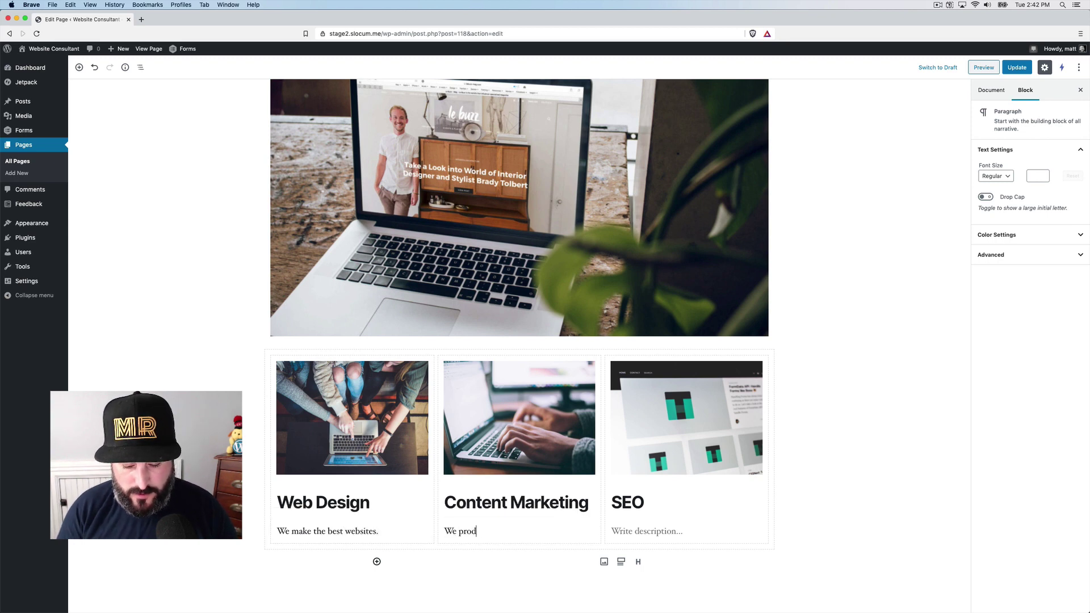
{"action": "type", "text": "uce the best content."}
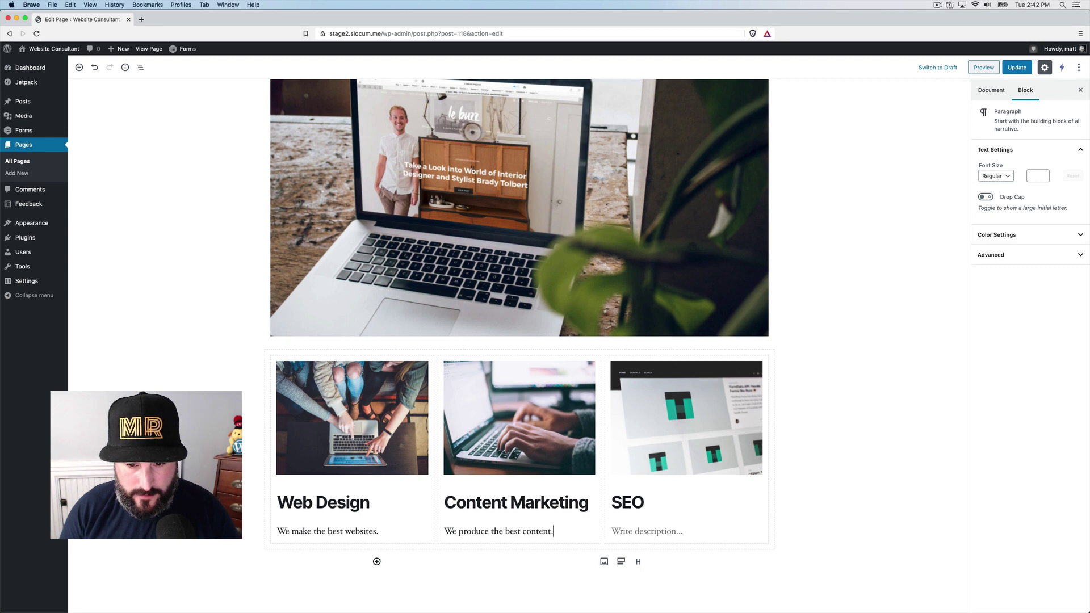
{"action": "left_click", "coordinate": [635, 532]}
{"action": "type", "text": "We Sear"}
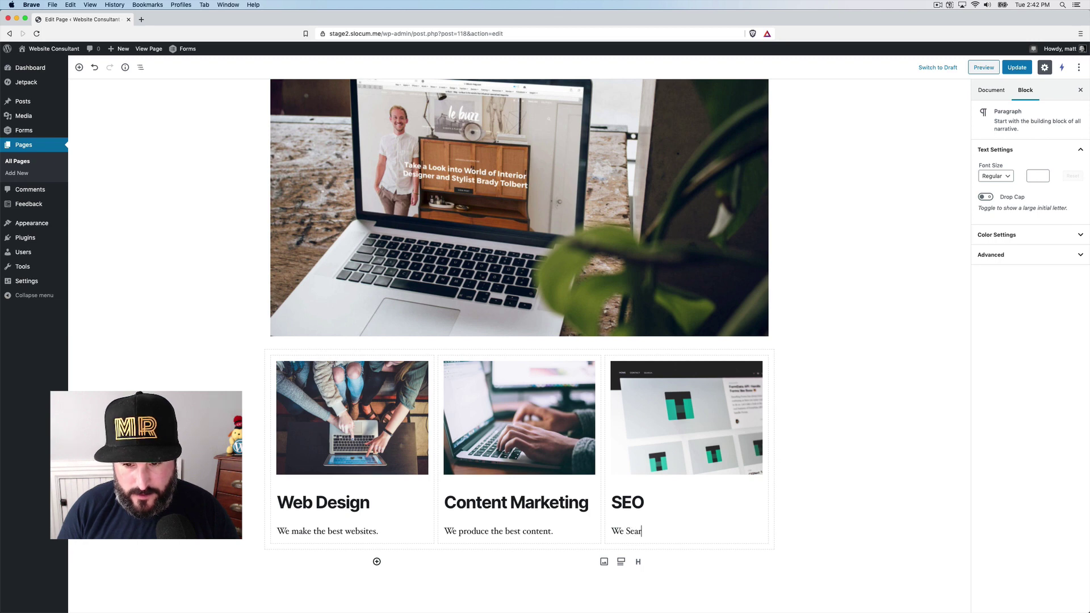
{"action": "type", "text": "ch Engine Opti"}
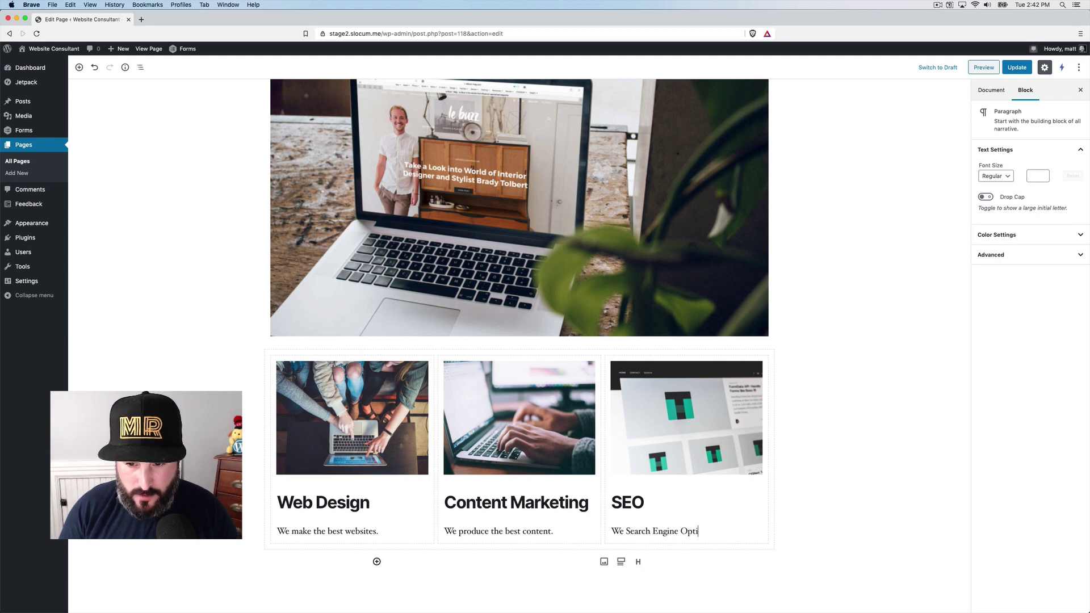
{"action": "type", "text": "mize the best"}
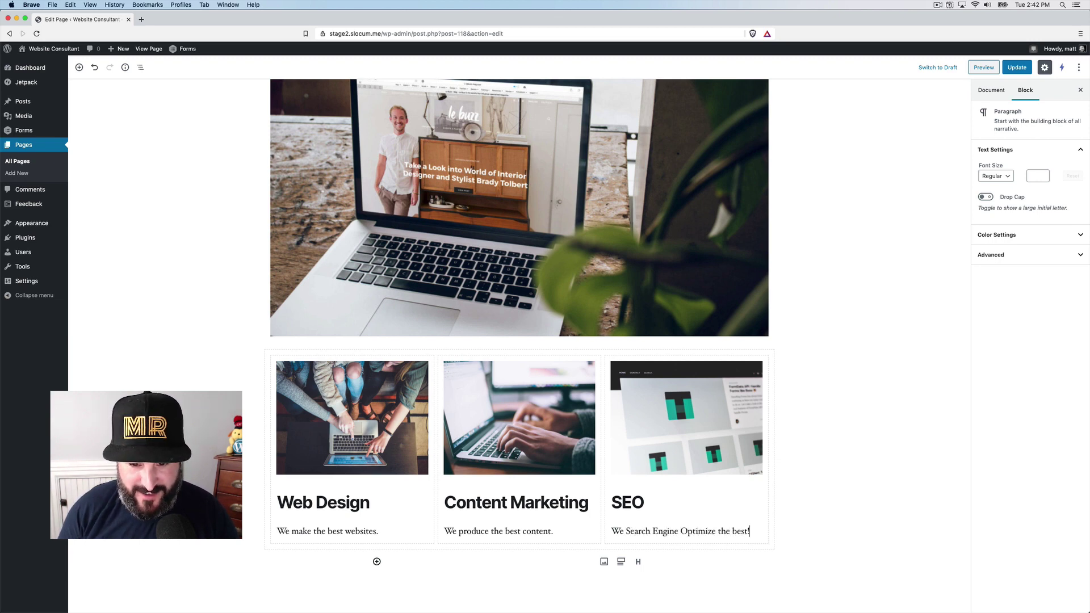
{"action": "type", "text": "!"}
Update the page and preview it down to the three services with their descriptions.
{"action": "scroll", "coordinate": [352, 499], "scroll_direction": "down", "scroll_amount": 2}
{"action": "left_click_drag", "start_coordinate": [323, 448], "coordinate": [355, 469]}
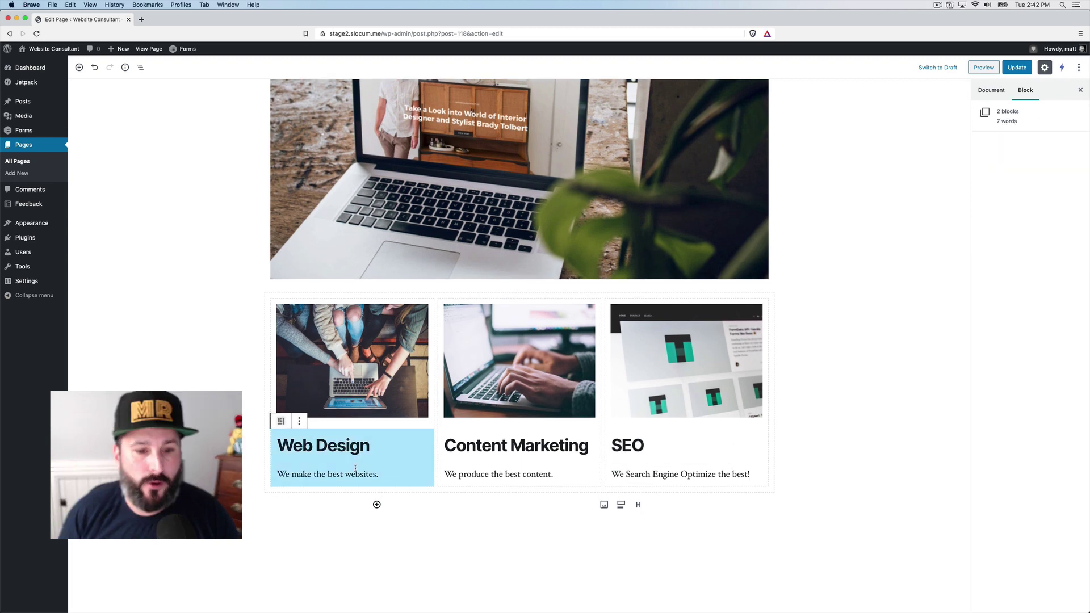
{"action": "left_click", "coordinate": [369, 375]}
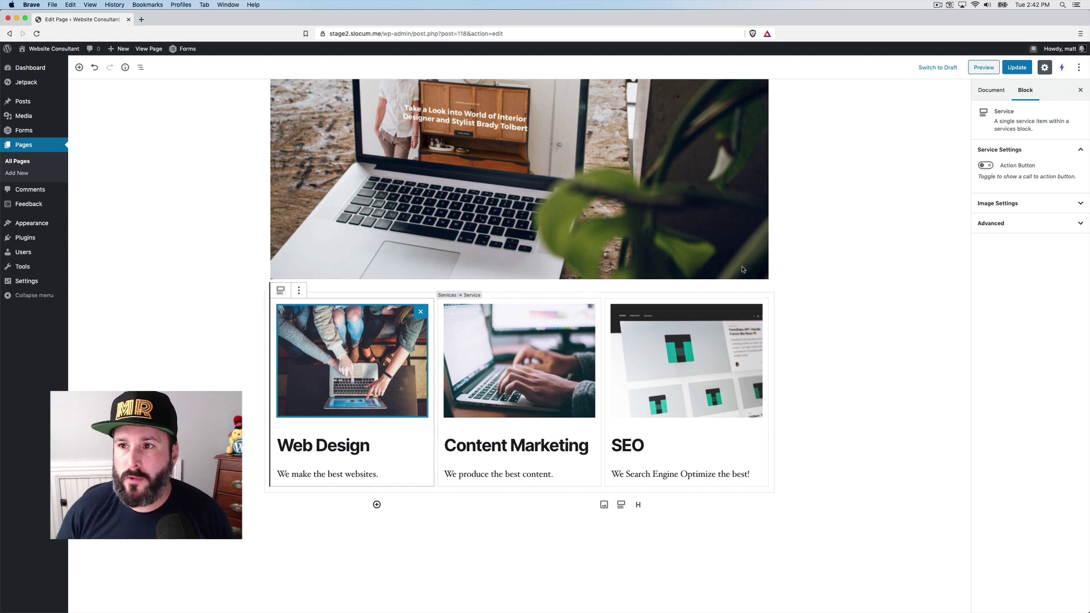
{"action": "left_click", "coordinate": [1016, 68]}
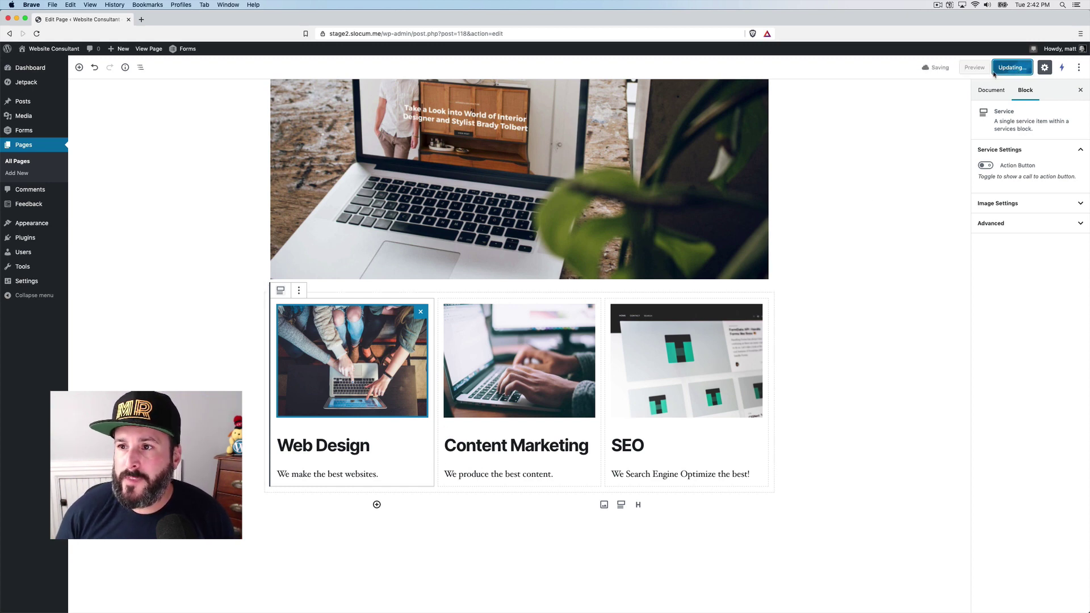
{"action": "left_click", "coordinate": [983, 67]}
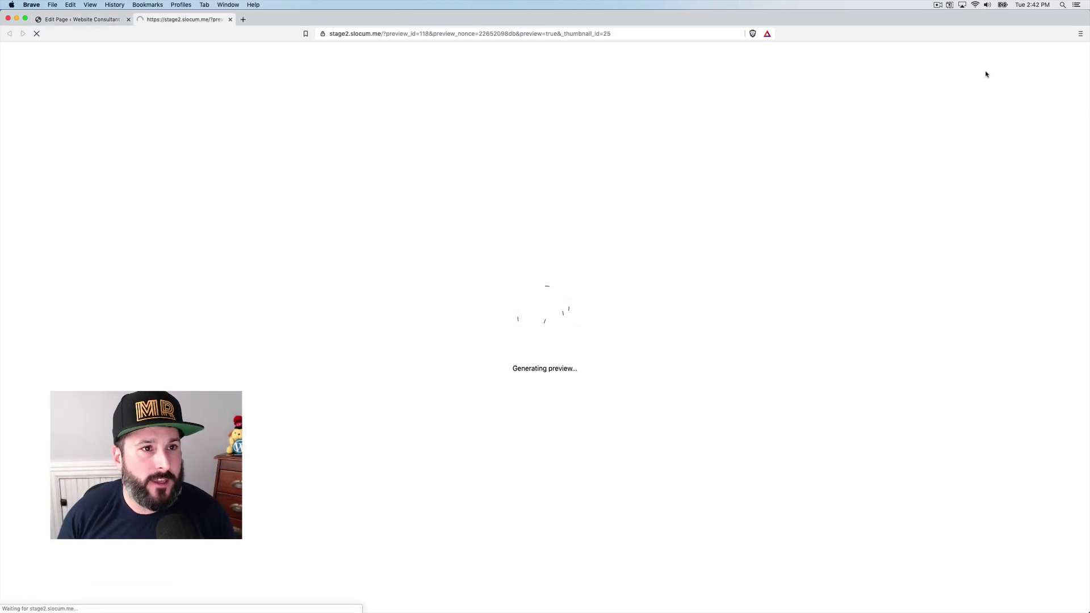
{"action": "scroll", "coordinate": [741, 53], "scroll_direction": "down", "scroll_amount": 5}
{"action": "scroll", "coordinate": [710, 163], "scroll_direction": "down", "scroll_amount": 15}
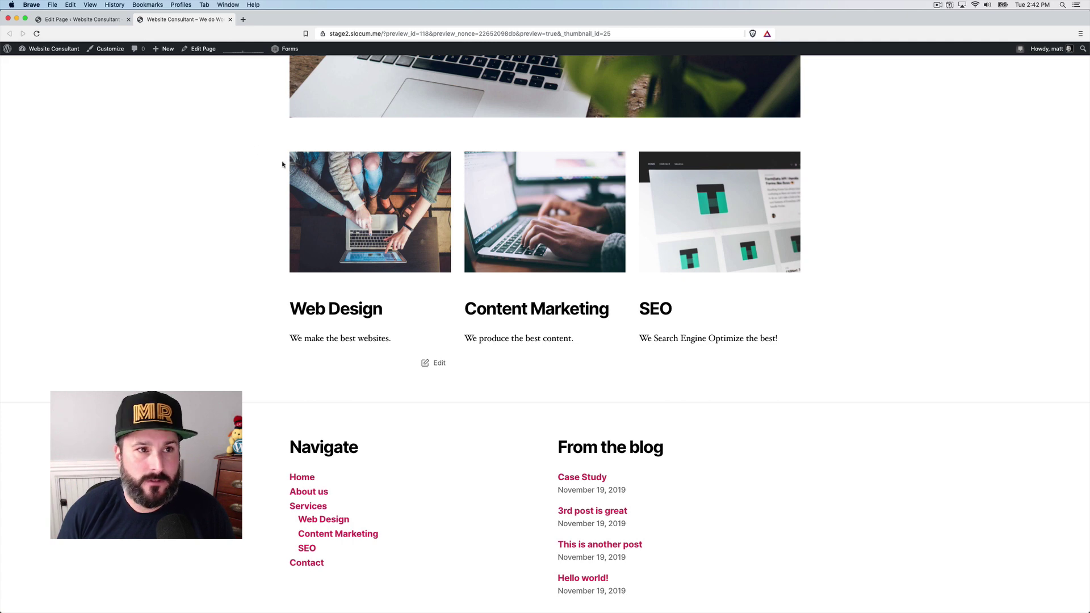
Return to the page editor and turn on action buttons for the whole Services block.
{"action": "left_click", "coordinate": [86, 19]}
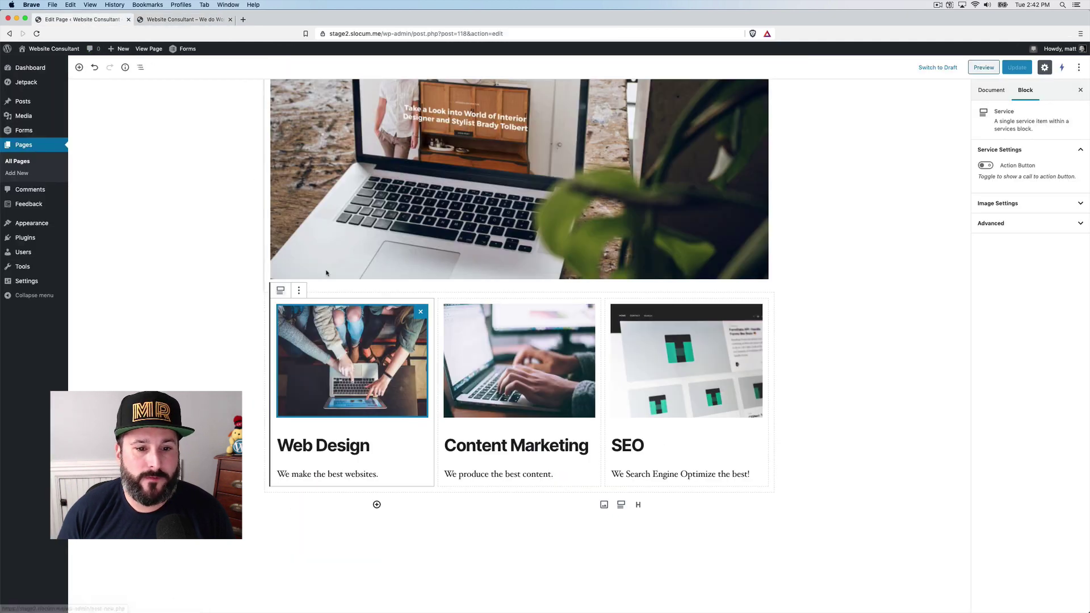
{"action": "left_click", "coordinate": [140, 67]}
{"action": "left_click", "coordinate": [142, 108]}
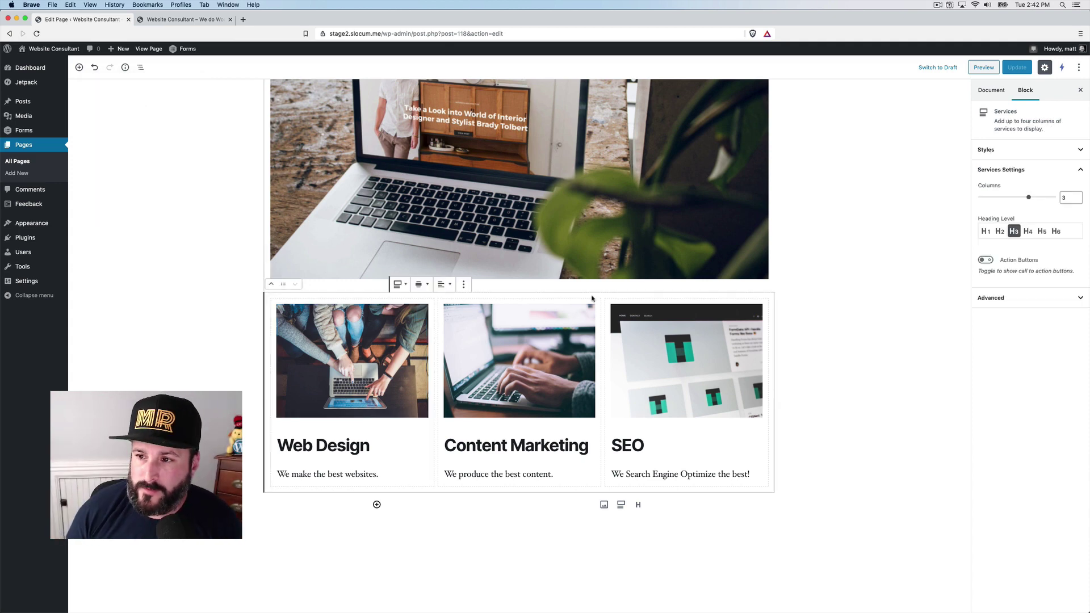
{"action": "left_click", "coordinate": [985, 261]}
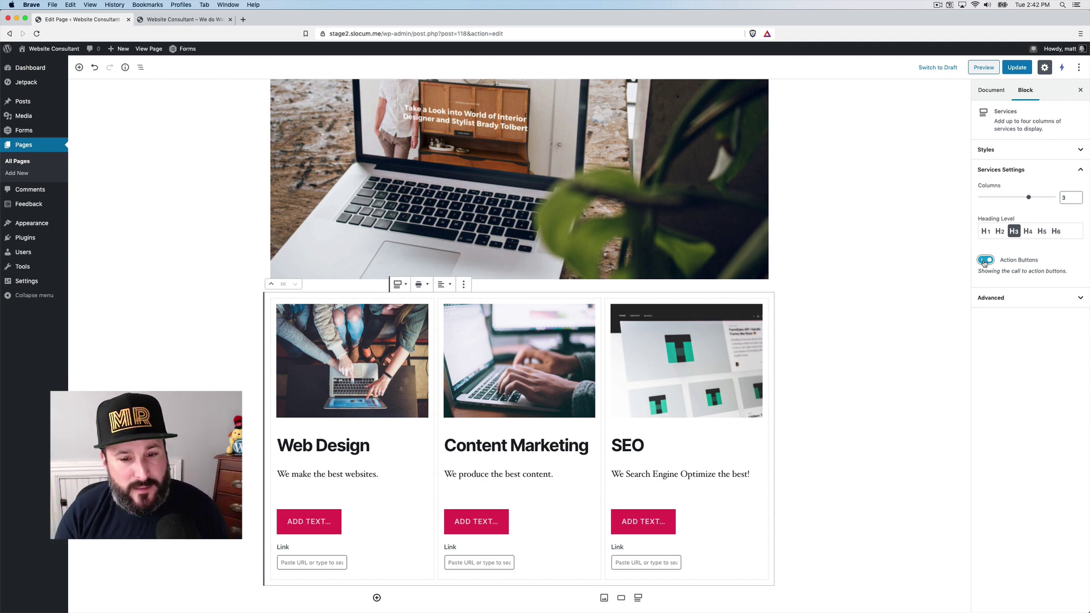
Label the action buttons of all three services "LEARN MORE".
{"action": "left_click", "coordinate": [309, 522]}
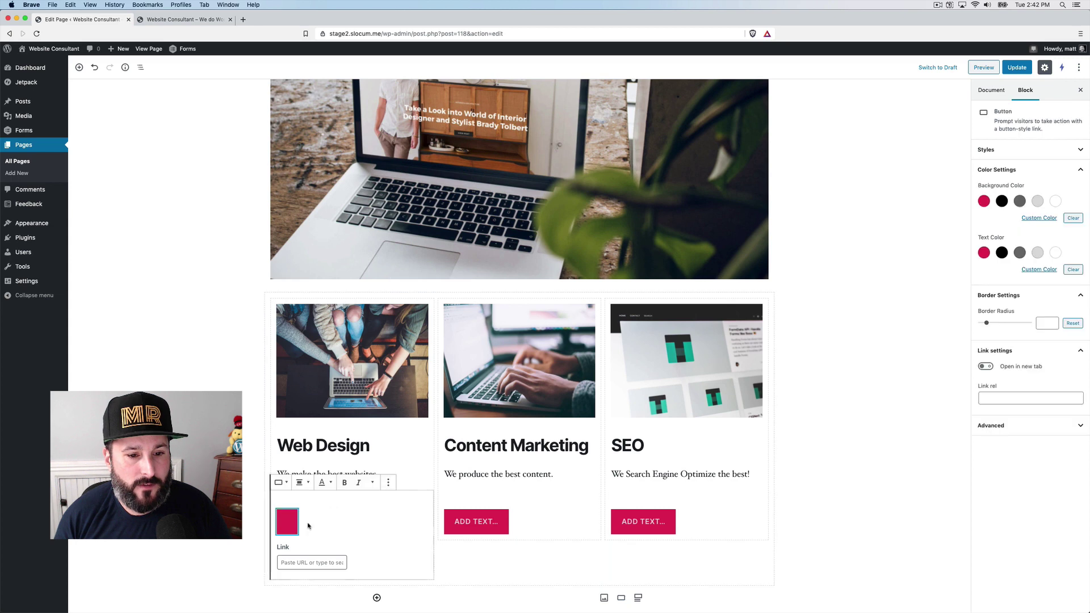
{"action": "type", "text": "LEARN MORE"}
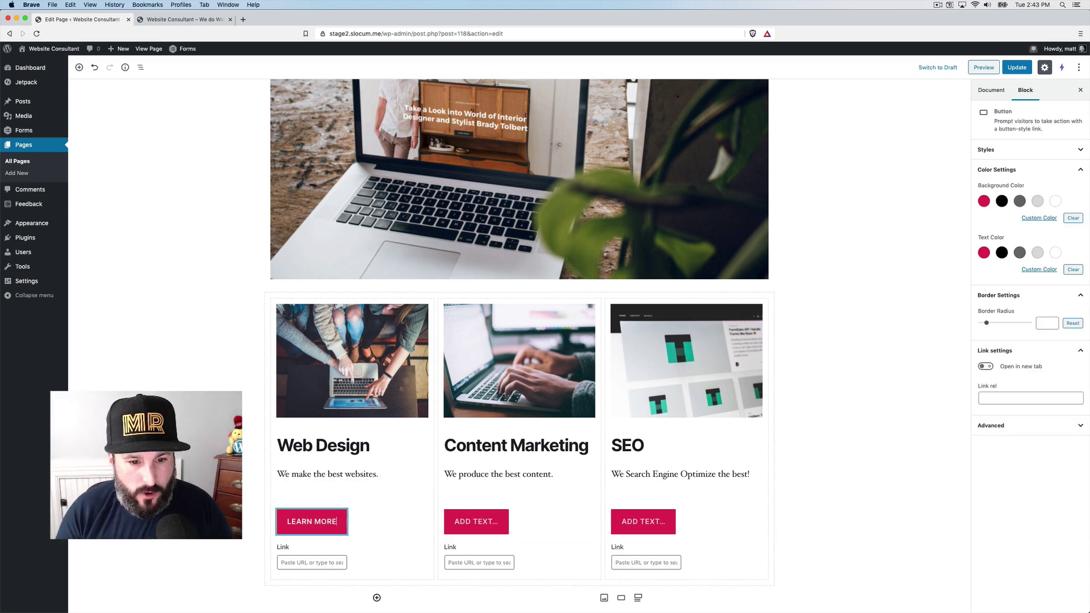
{"action": "left_click", "coordinate": [477, 521]}
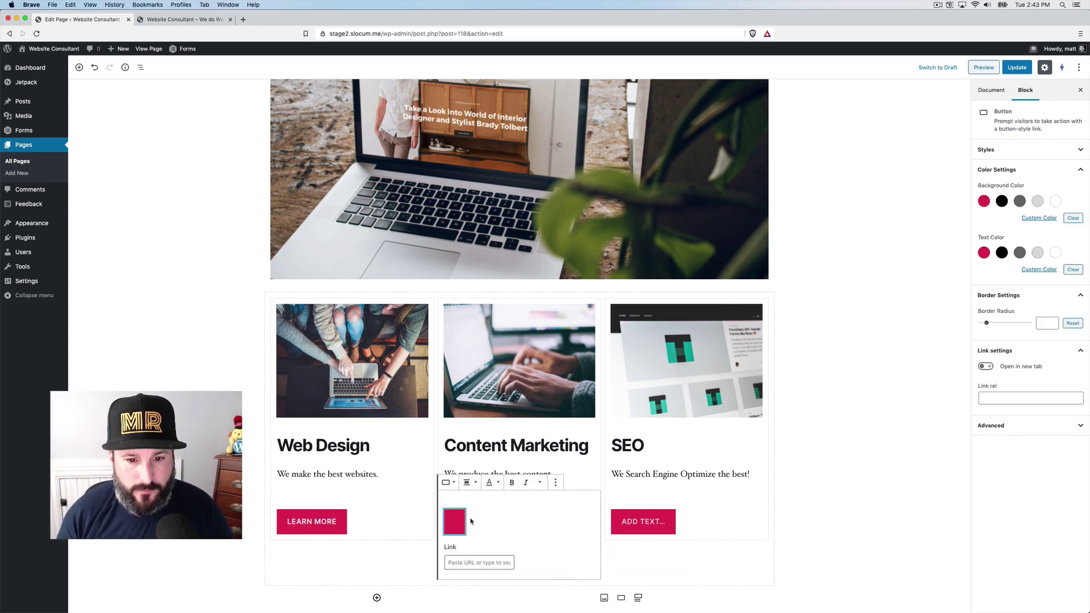
{"action": "type", "text": "LEARN MORE"}
{"action": "left_click", "coordinate": [651, 519]}
{"action": "type", "text": "LEARN MORE"}
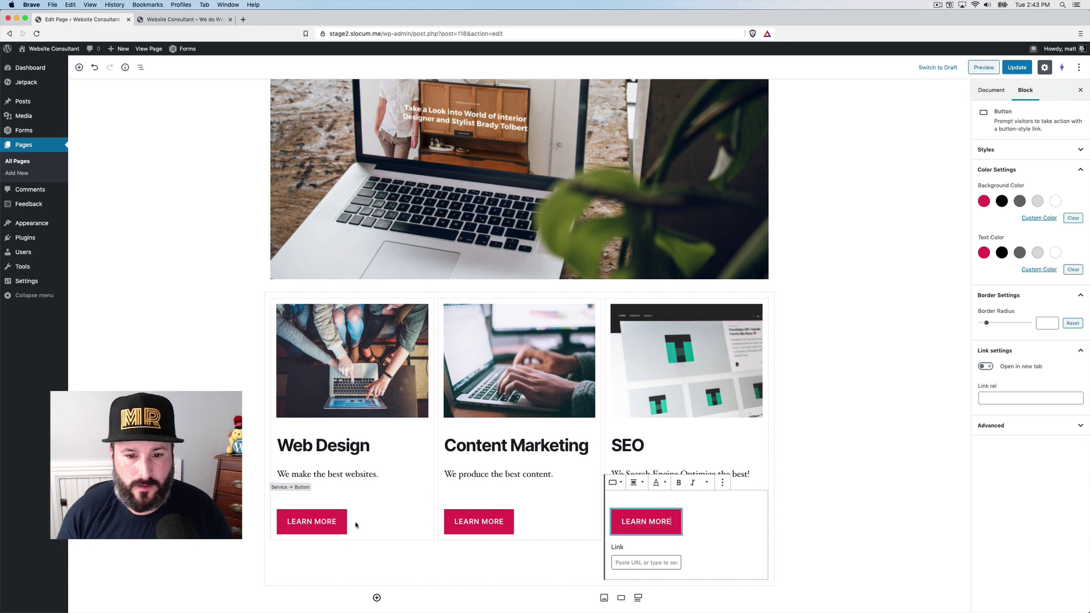
Link the Web Design, Content Marketing and SEO buttons to site pages found by searching "web", "content" and "seo" respectively.
{"action": "left_click", "coordinate": [320, 521]}
{"action": "left_click", "coordinate": [302, 561]}
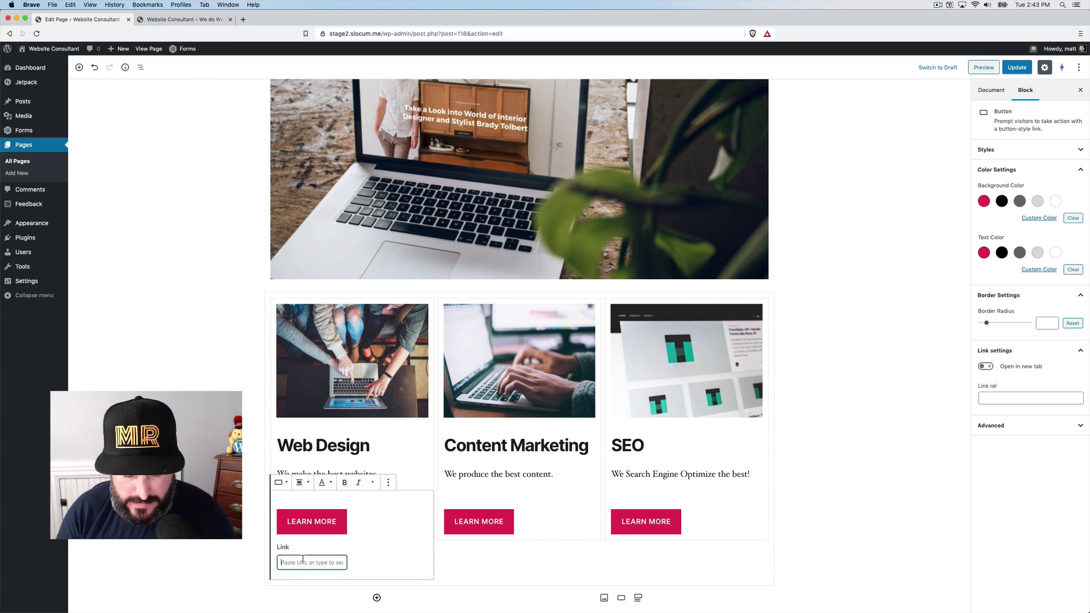
{"action": "type", "text": "web"}
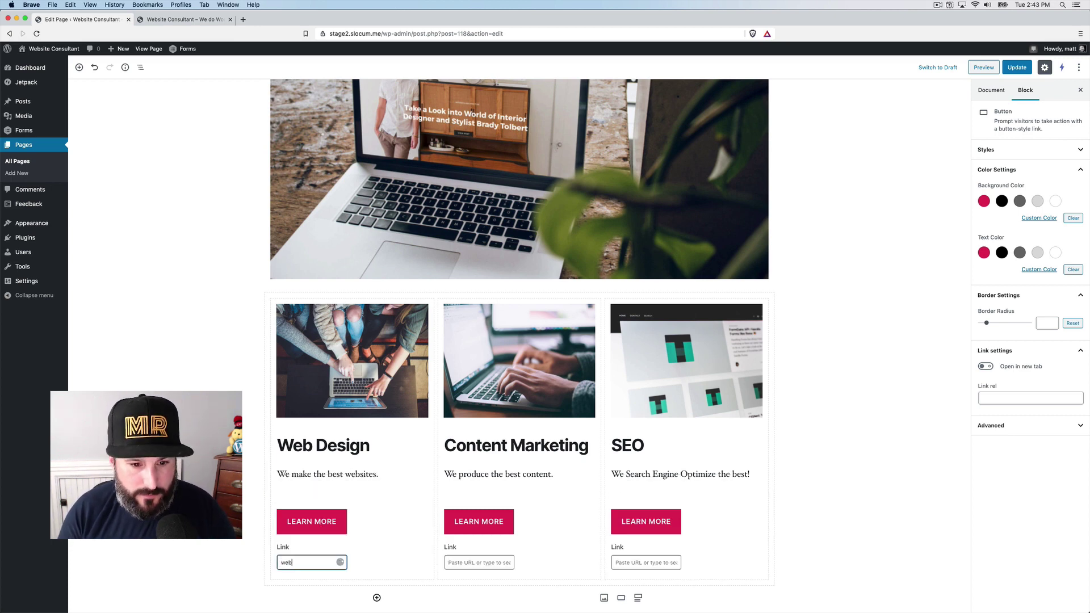
{"action": "left_click", "coordinate": [269, 517]}
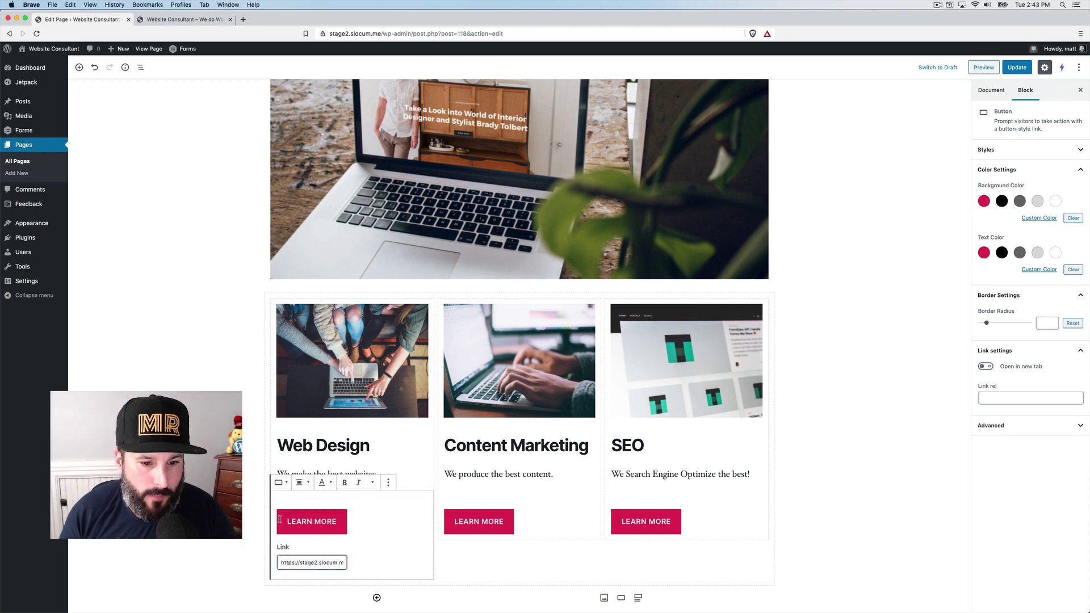
{"action": "left_click", "coordinate": [499, 549]}
{"action": "left_click", "coordinate": [489, 567]}
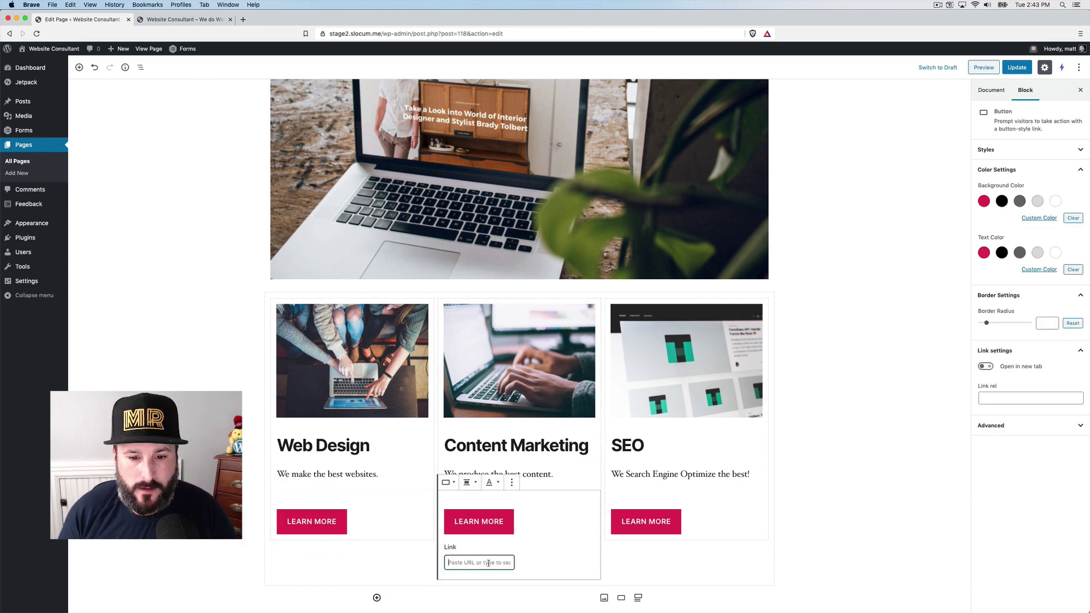
{"action": "type", "text": "content"}
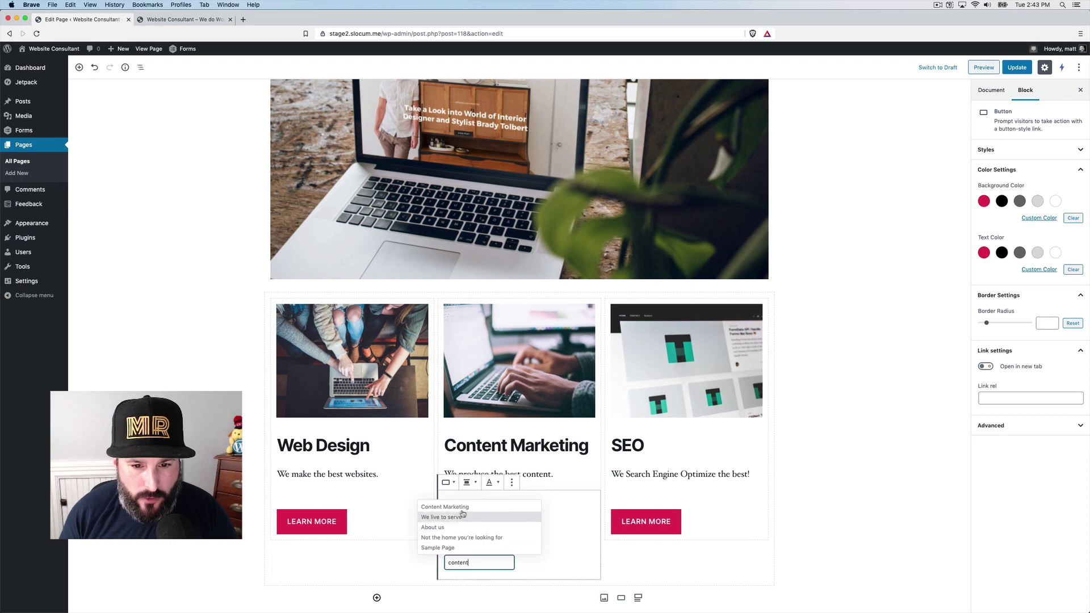
{"action": "left_click", "coordinate": [454, 516]}
{"action": "left_click", "coordinate": [695, 528]}
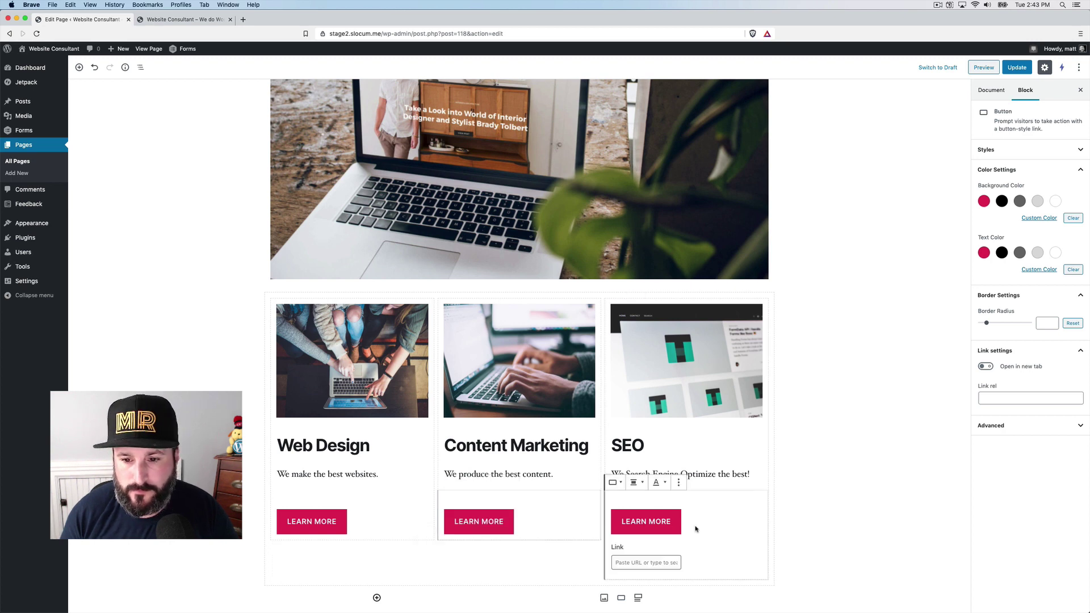
{"action": "left_click", "coordinate": [661, 562]}
{"action": "type", "text": "seo"}
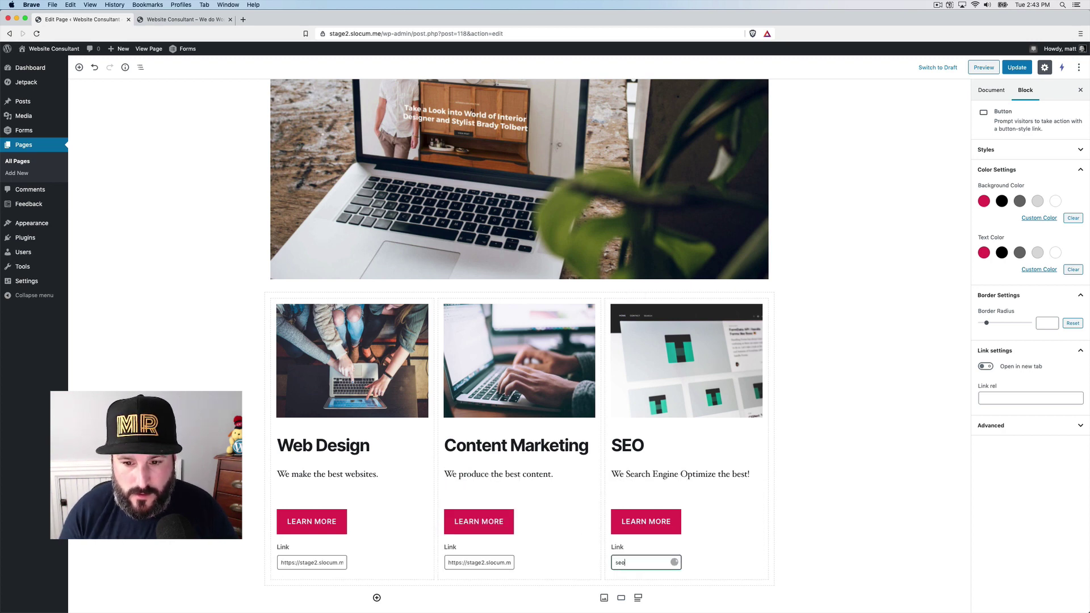
{"action": "left_click", "coordinate": [636, 581]}
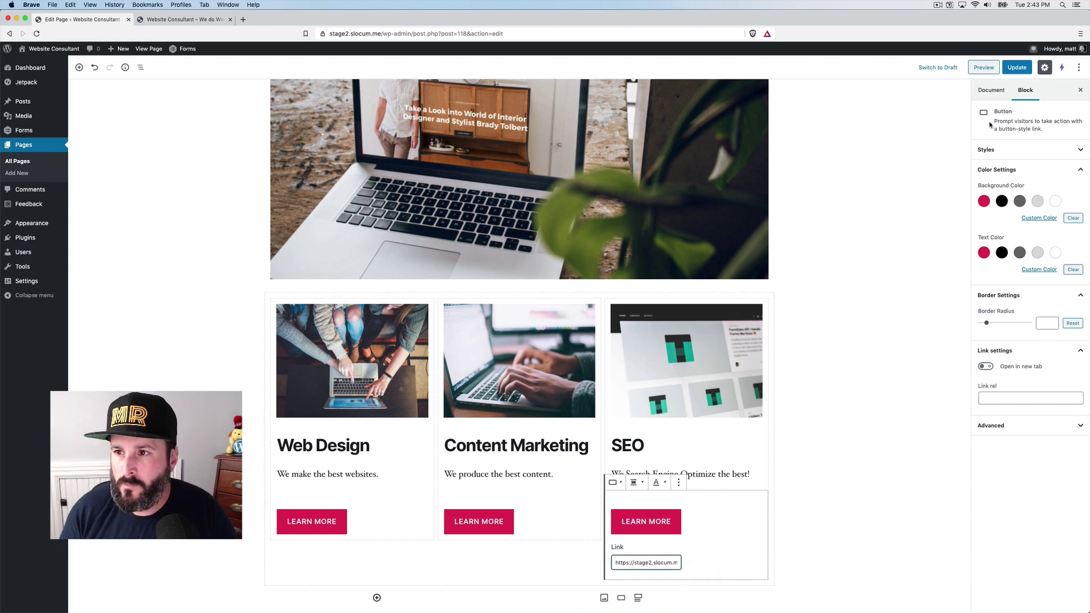
Update the page and check the LEARN MORE buttons of the Services section in the preview.
{"action": "left_click", "coordinate": [1012, 68]}
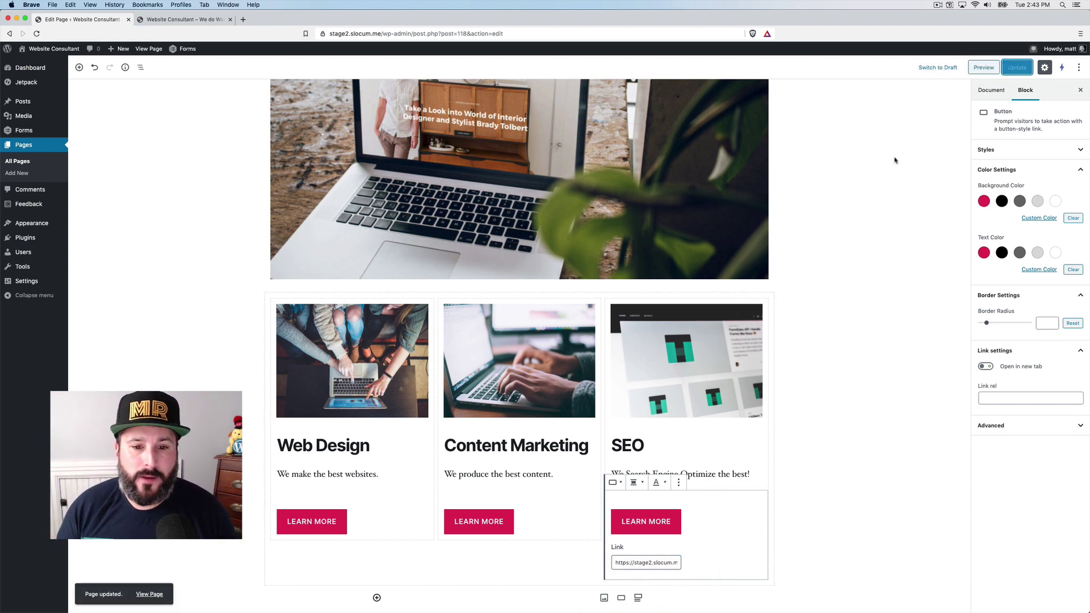
{"action": "left_click", "coordinate": [984, 67]}
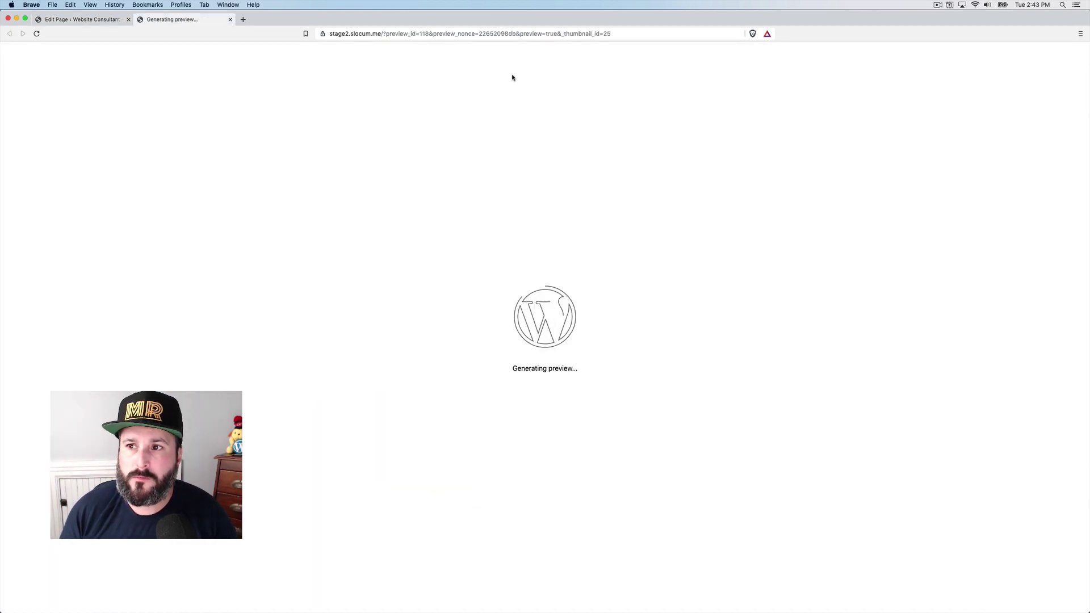
{"action": "scroll", "coordinate": [336, 340], "scroll_direction": "down", "scroll_amount": 10}
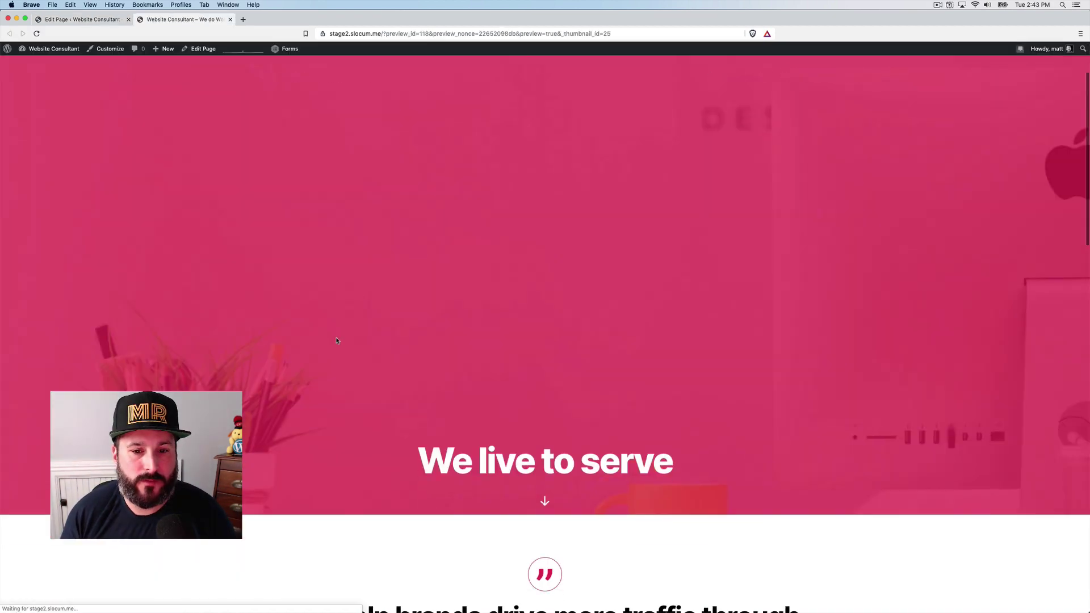
{"action": "scroll", "coordinate": [336, 340], "scroll_direction": "down", "scroll_amount": 10}
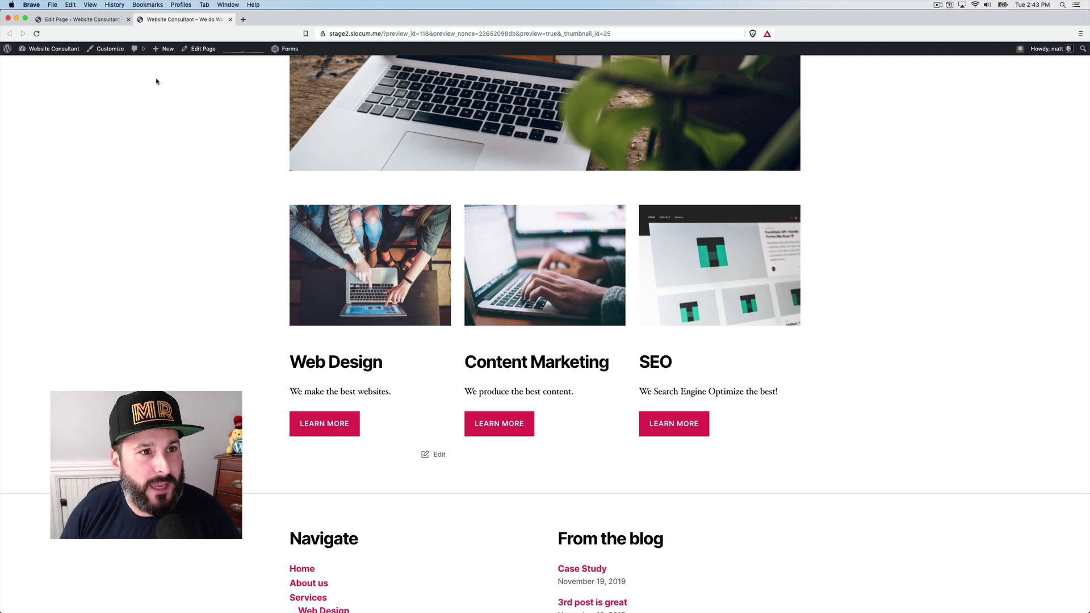
Return to the page editor and add a CoBlocks Hero block below the Services section.
{"action": "left_click", "coordinate": [93, 22]}
{"action": "scroll", "coordinate": [344, 312], "scroll_direction": "down", "scroll_amount": 5}
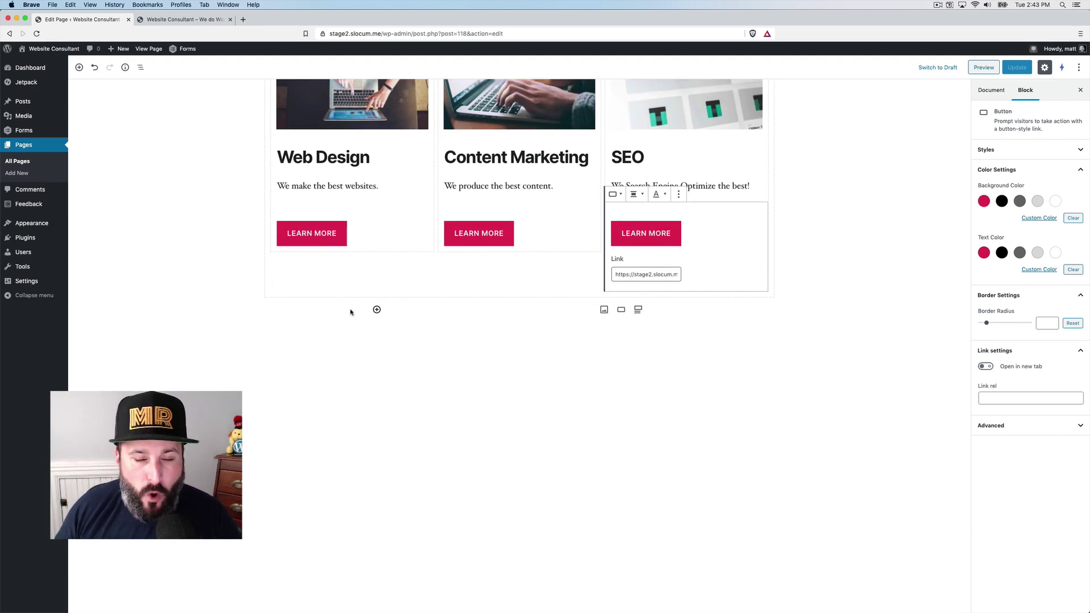
{"action": "left_click", "coordinate": [350, 311]}
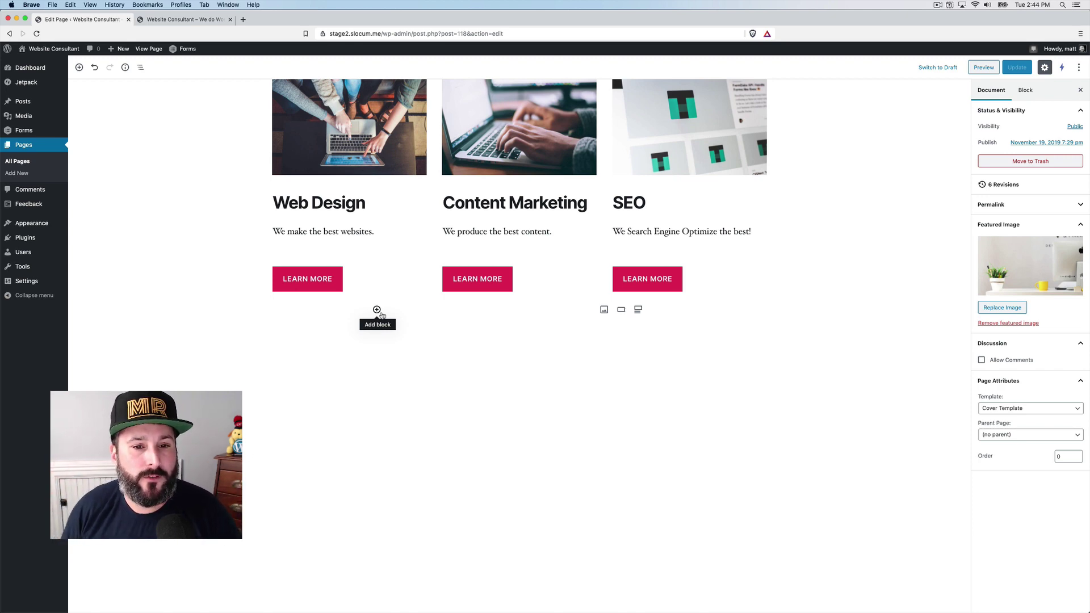
{"action": "left_click", "coordinate": [377, 310]}
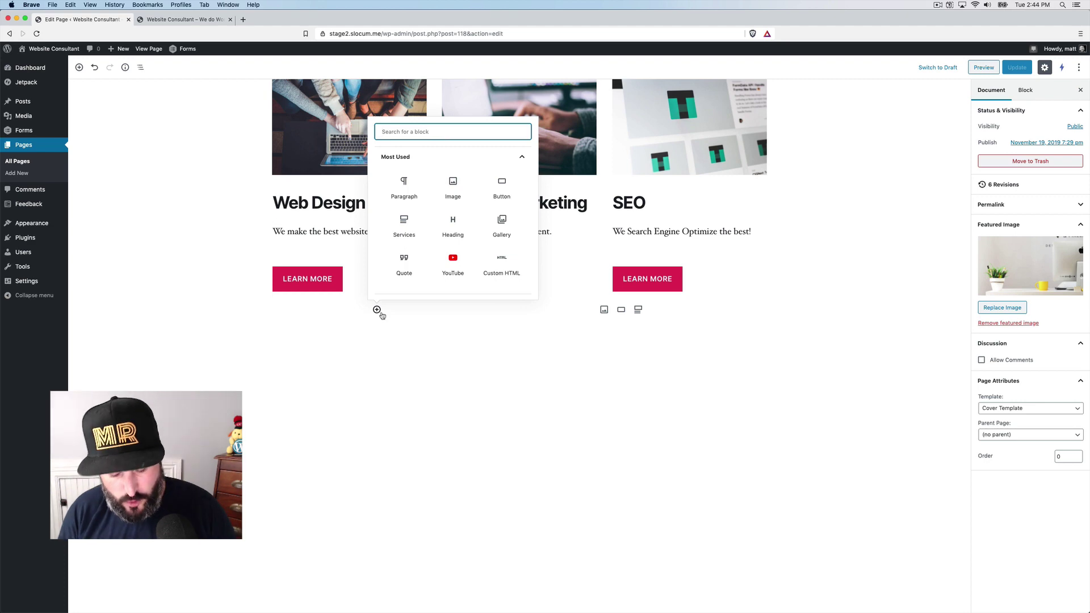
{"action": "scroll", "coordinate": [443, 253], "scroll_direction": "down", "scroll_amount": 3}
{"action": "left_click", "coordinate": [456, 234]}
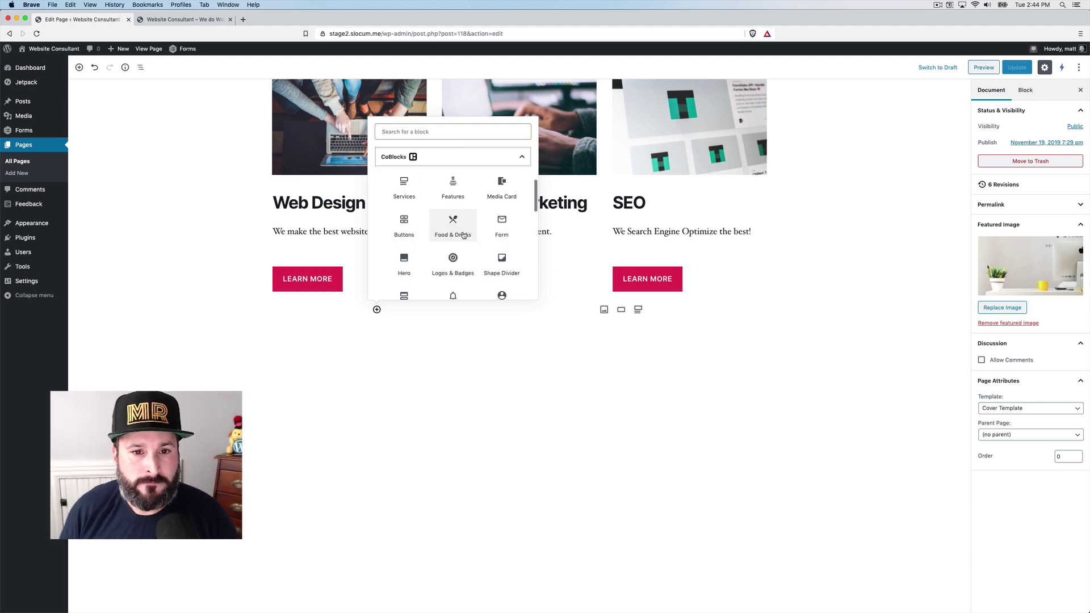
{"action": "scroll", "coordinate": [452, 232], "scroll_direction": "down", "scroll_amount": 2}
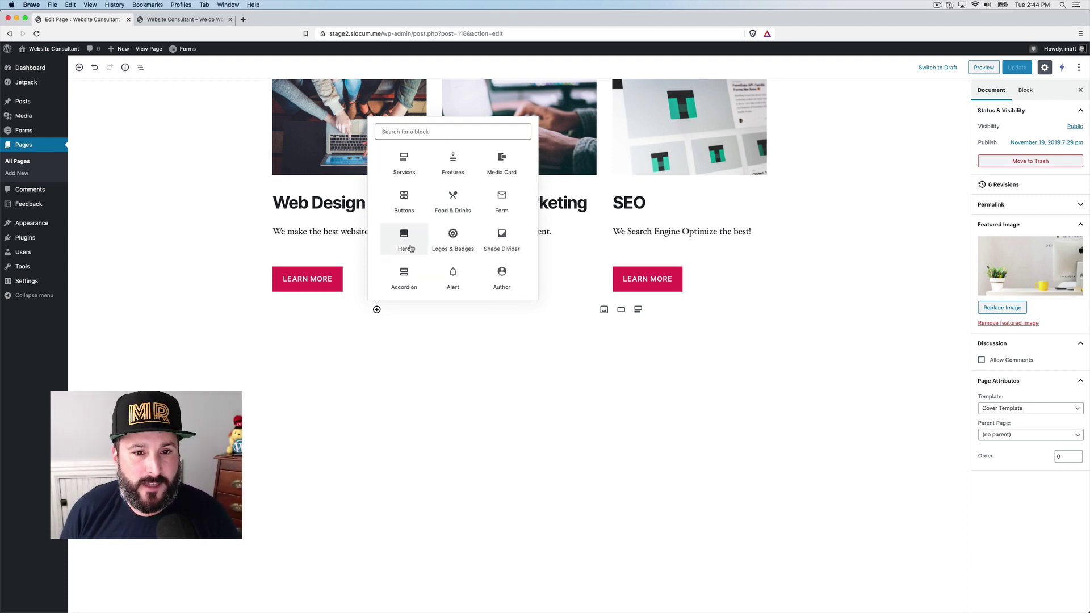
{"action": "left_click", "coordinate": [410, 247]}
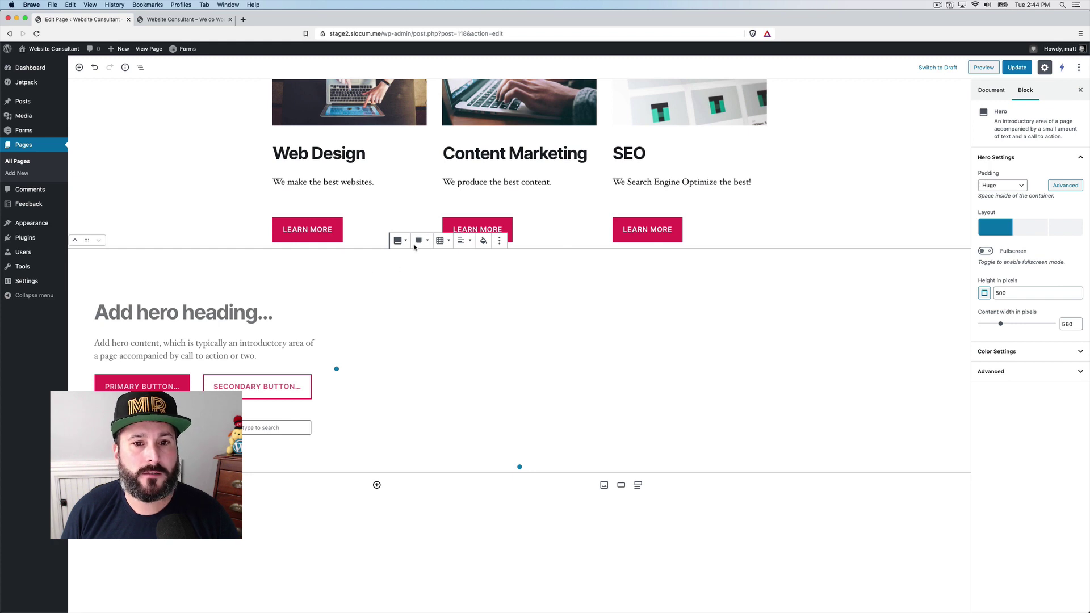
Enter "Book a FREE consultation. Seriously." as the heading of the Hero block.
{"action": "left_click", "coordinate": [421, 241]}
{"action": "left_click", "coordinate": [402, 329]}
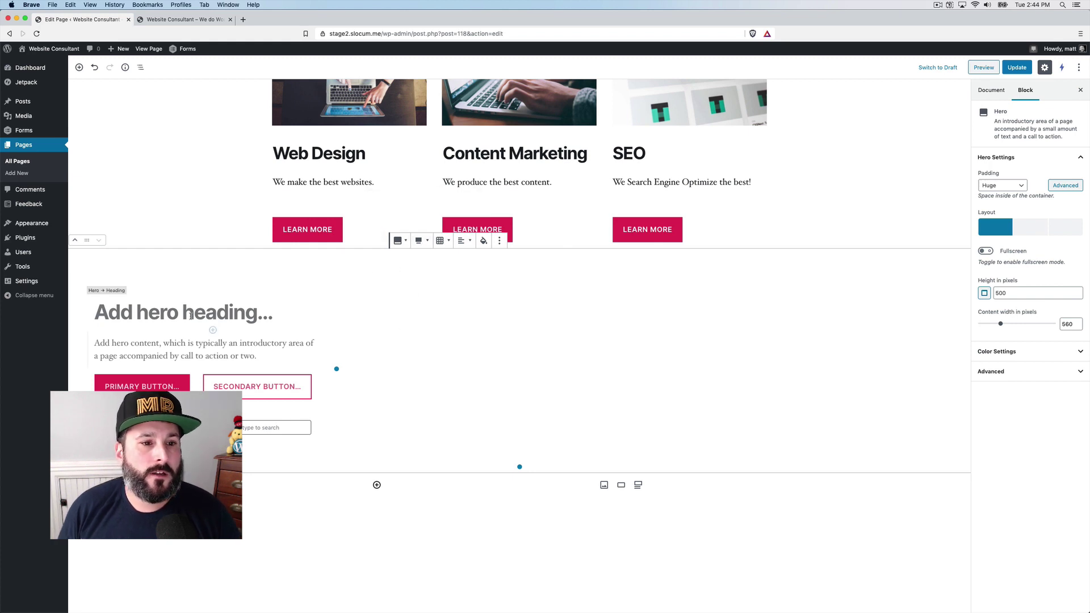
{"action": "left_click", "coordinate": [190, 315]}
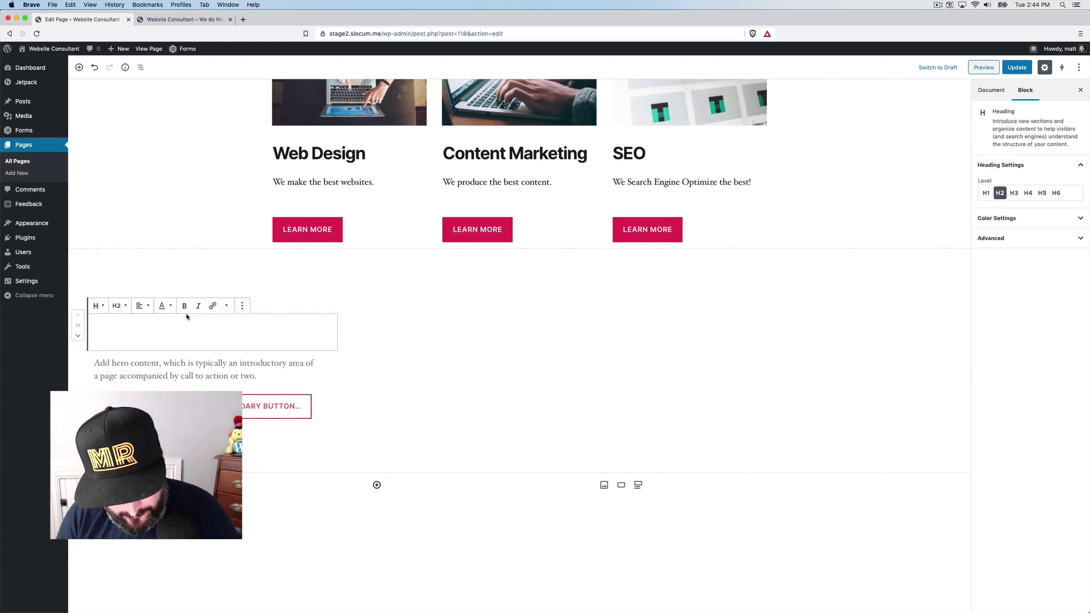
{"action": "type", "text": "Book a "}
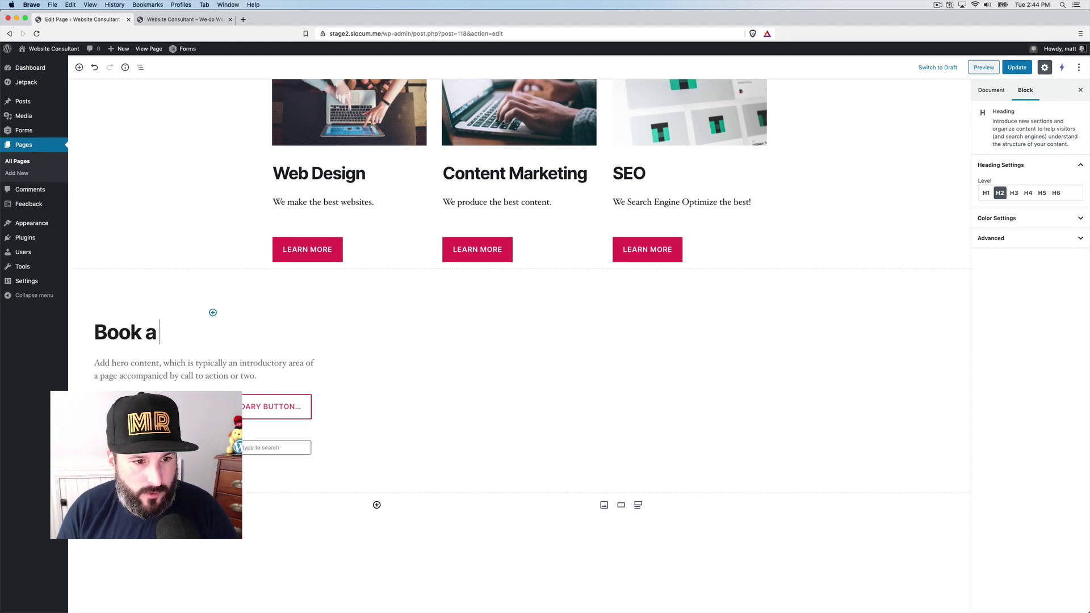
{"action": "type", "text": "free"}
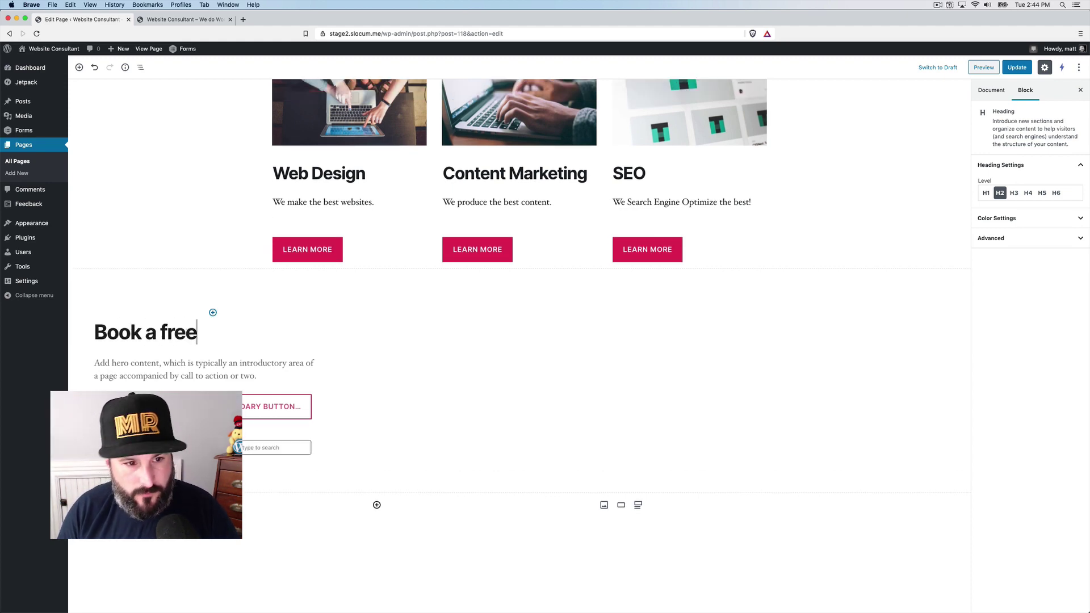
{"action": "key", "text": "BackSpace"}
{"action": "key", "text": "BackSpace"}
{"action": "key", "text": "BackSpace"}
{"action": "key", "text": "BackSpace"}
{"action": "type", "text": "FREE con"}
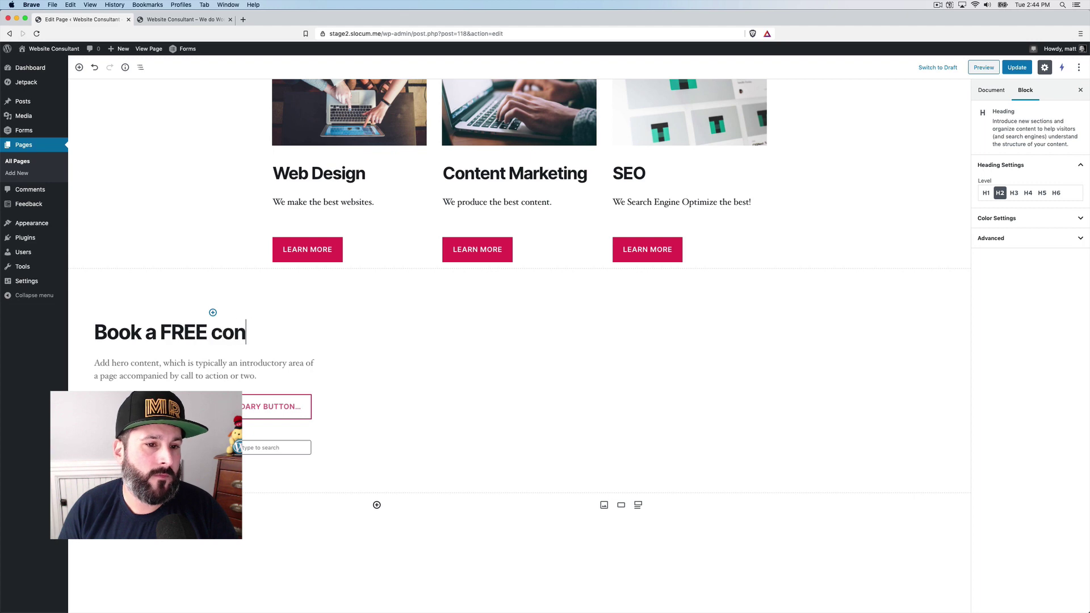
{"action": "type", "text": "sultatiomn"}
{"action": "key", "text": "BackSpace"}
{"action": "key", "text": "BackSpace"}
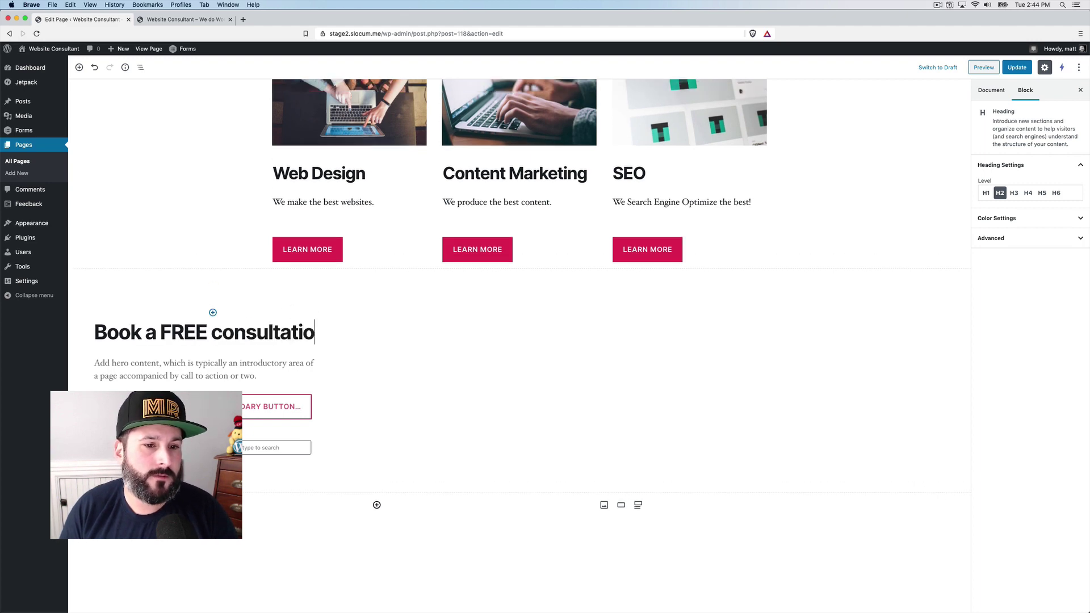
{"action": "type", "text": "m"}
{"action": "key", "text": "BackSpace"}
{"action": "type", "text": "n"}
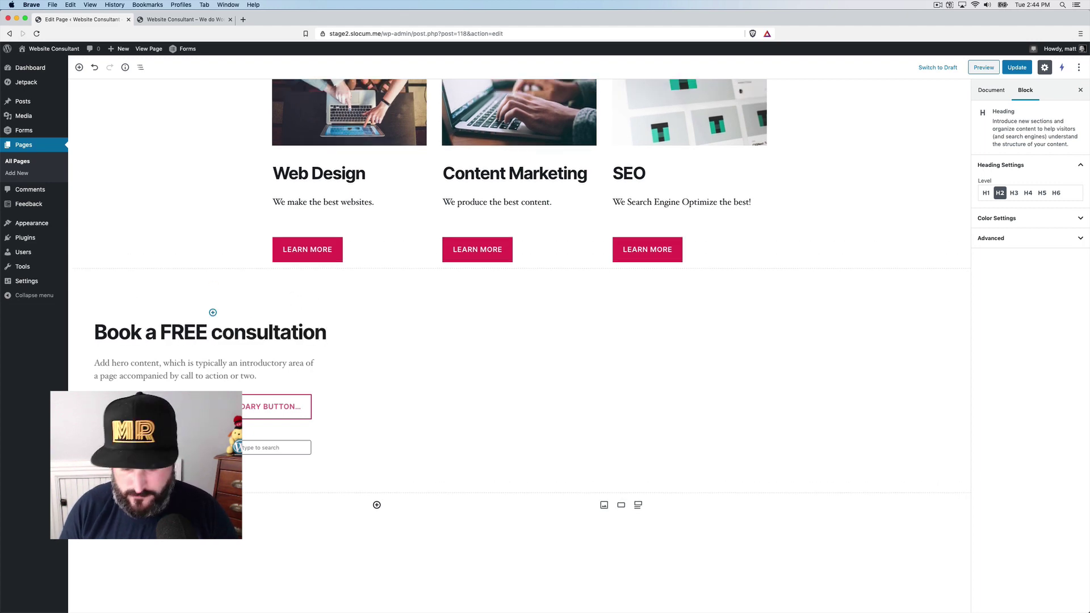
{"action": "type", "text": ". Seriousl"}
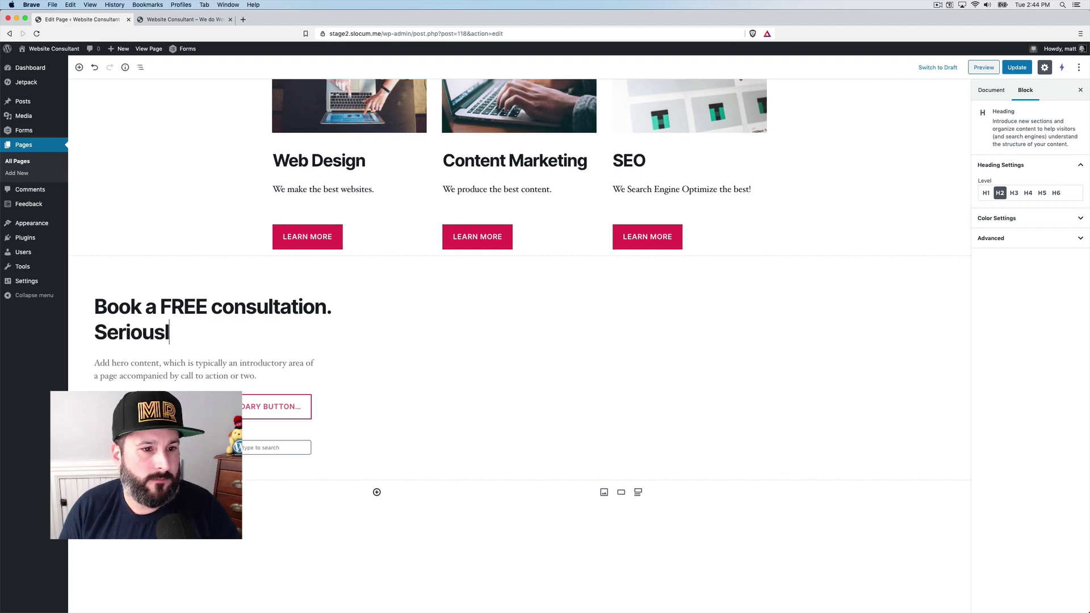
{"action": "key", "text": "BackSpace"}
{"action": "type", "text": "ly."}
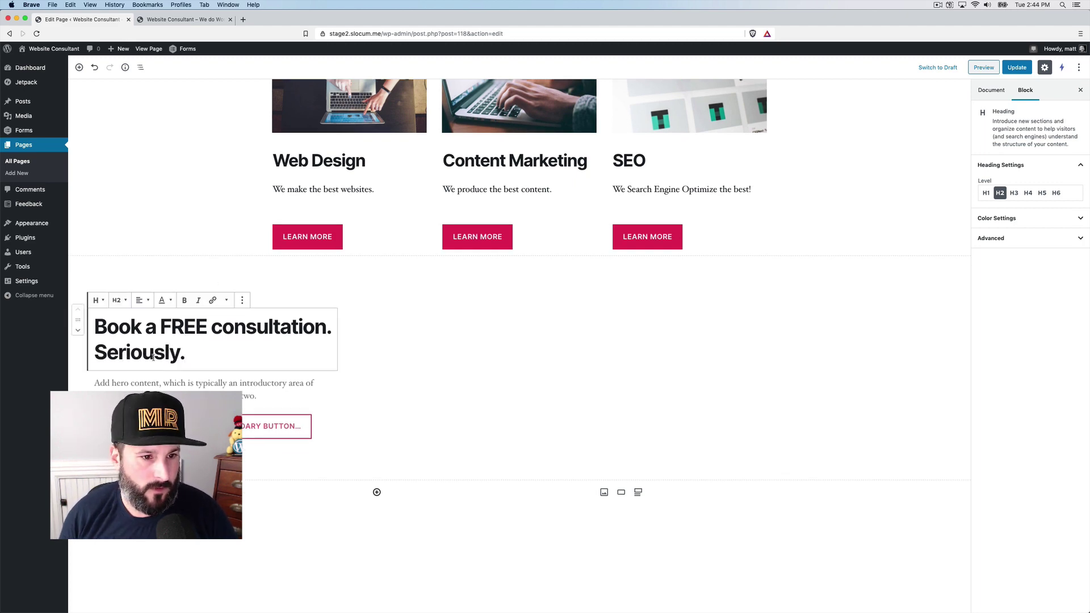
Enter the hero content "We'll sit down for an hour completely free to talk about your next project.".
{"action": "left_click", "coordinate": [147, 385]}
{"action": "type", "text": "WE'll sit down for an hour"}
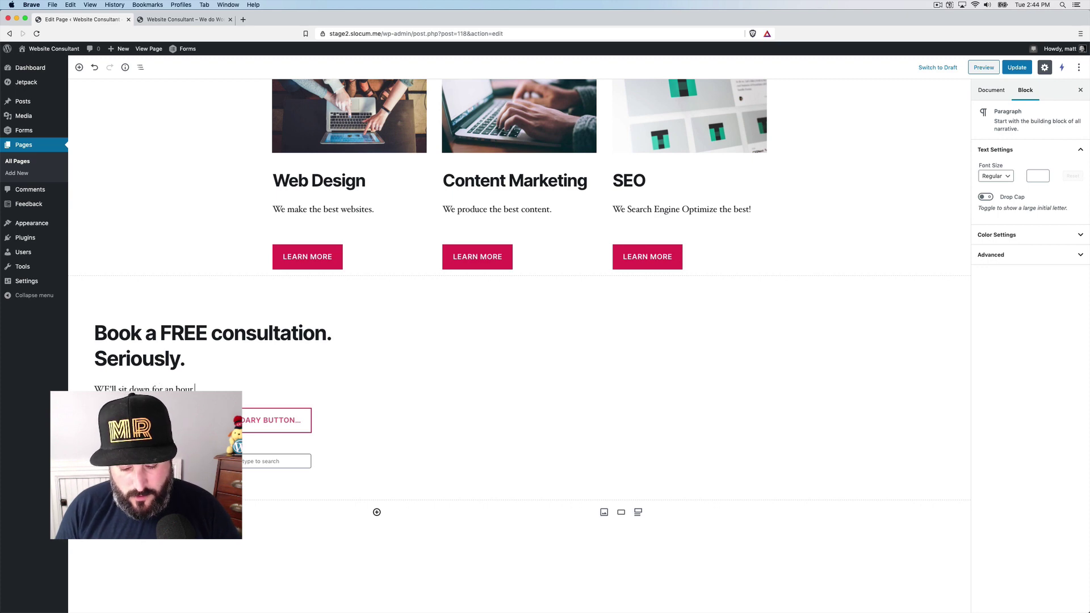
{"action": "type", "text": " compl"}
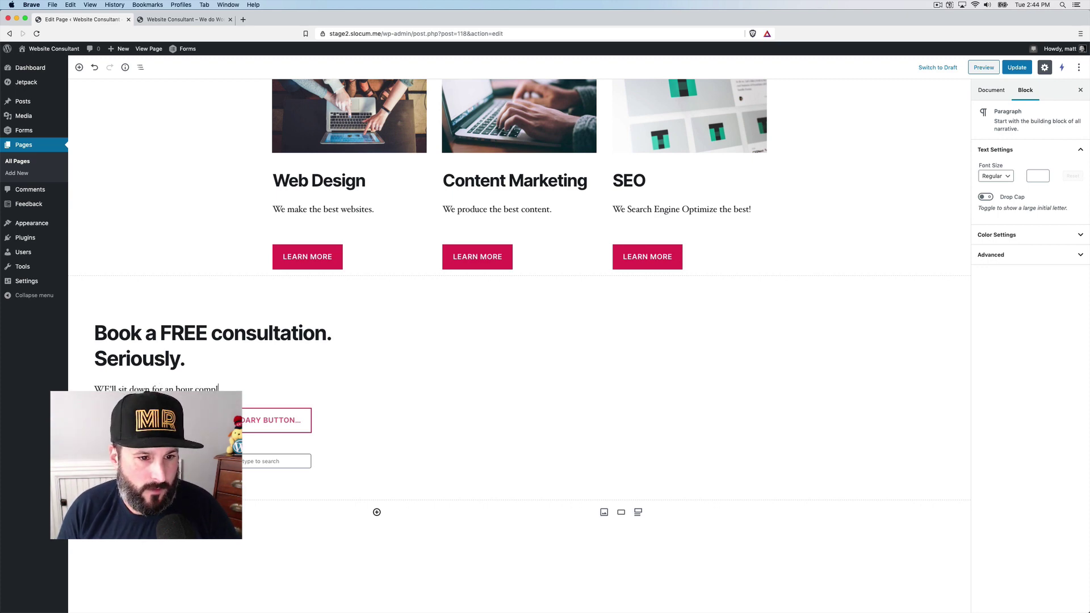
{"action": "type", "text": "etely free"}
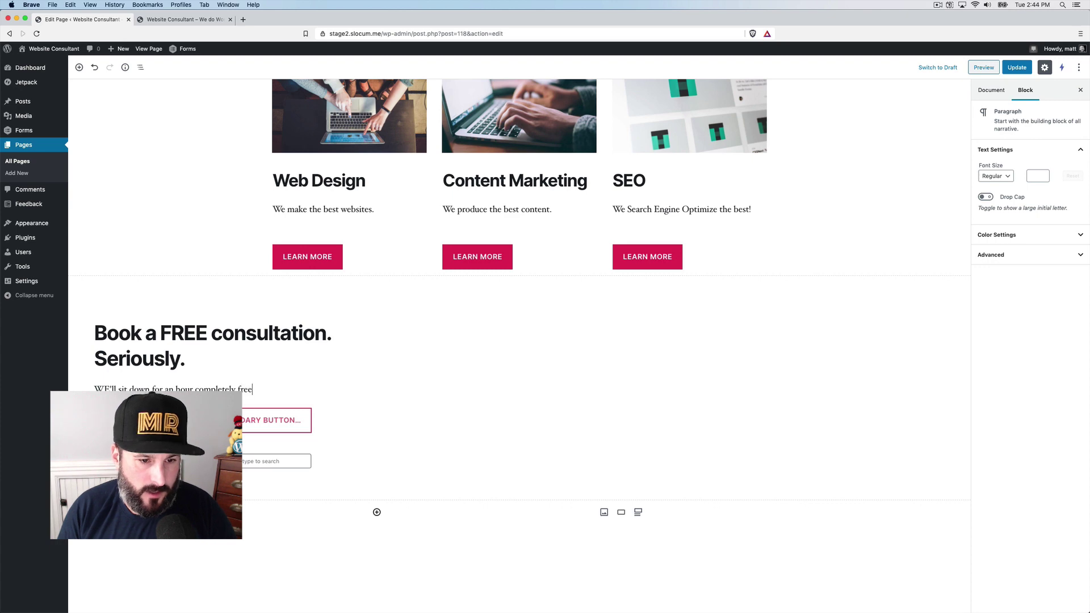
{"action": "type", "text": " to talk about your "}
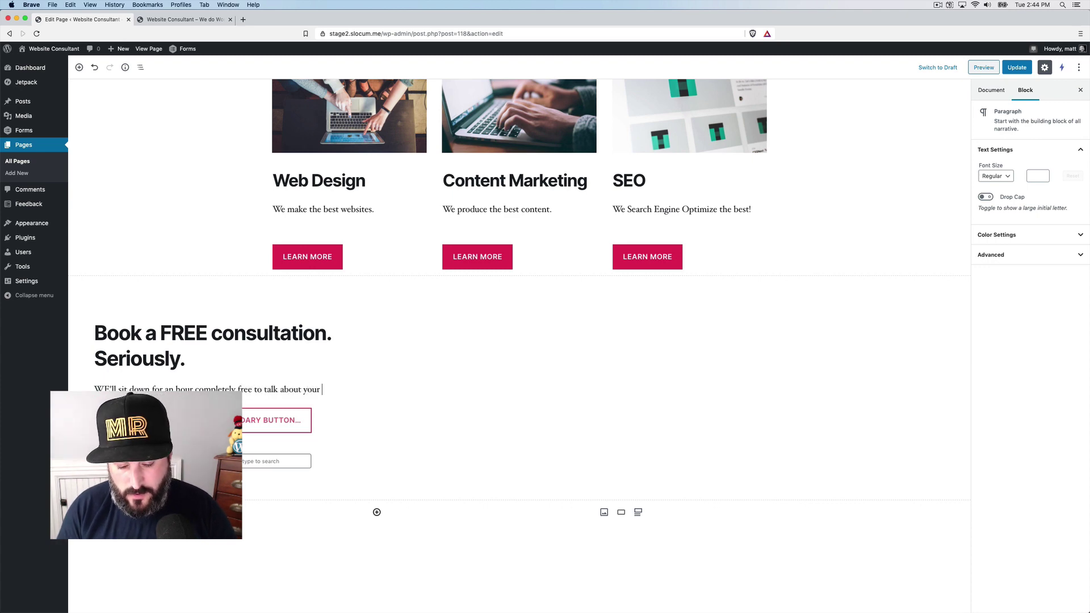
{"action": "type", "text": "next proje"}
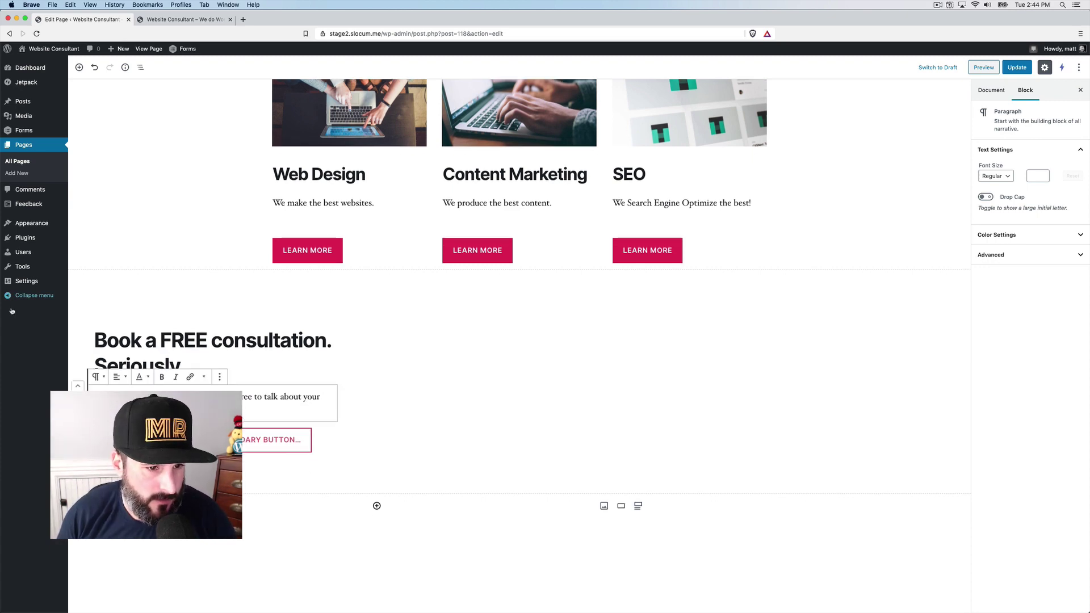
{"action": "key", "text": "BackSpace"}
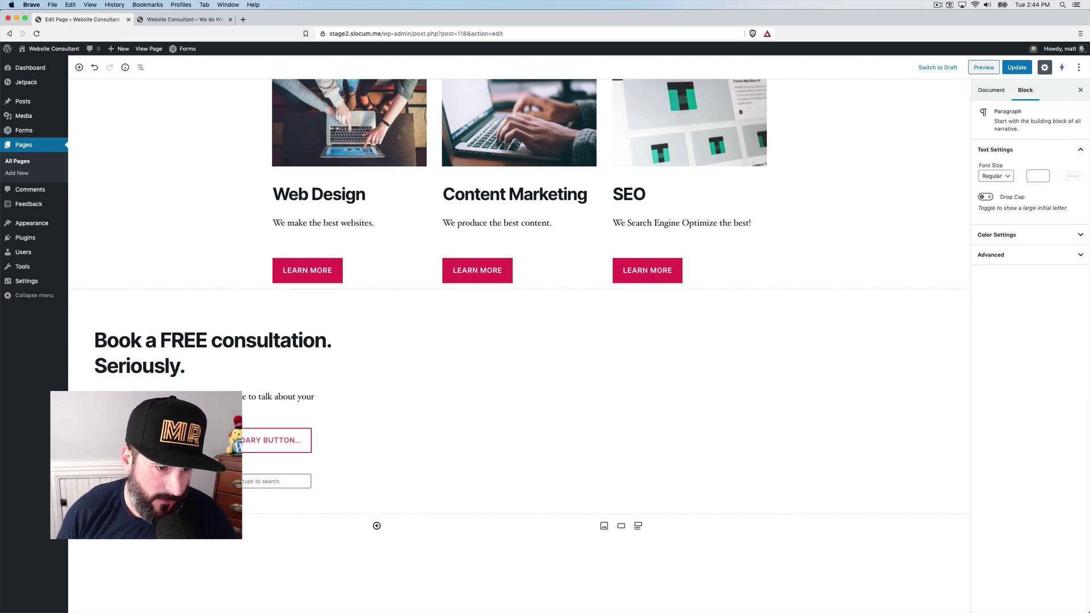
{"action": "type", "text": "e"}
Label the hero's primary button "SCHEDULE A CALL" and link it to the site's contact page.
{"action": "left_click", "coordinate": [147, 459]}
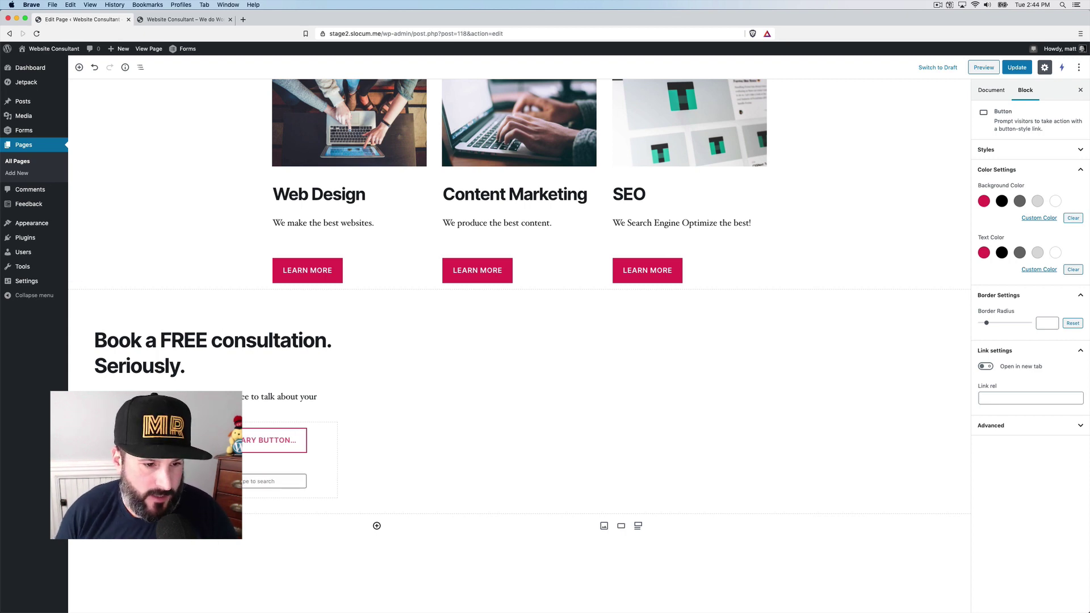
{"action": "left_click", "coordinate": [139, 442]}
{"action": "left_click", "coordinate": [140, 505]}
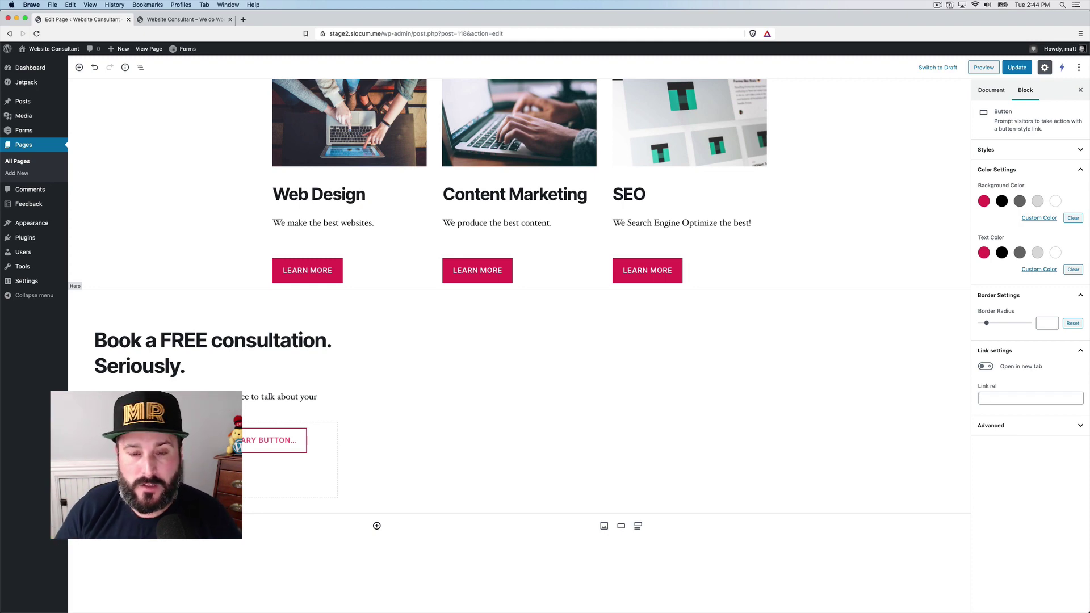
{"action": "left_click", "coordinate": [296, 363]}
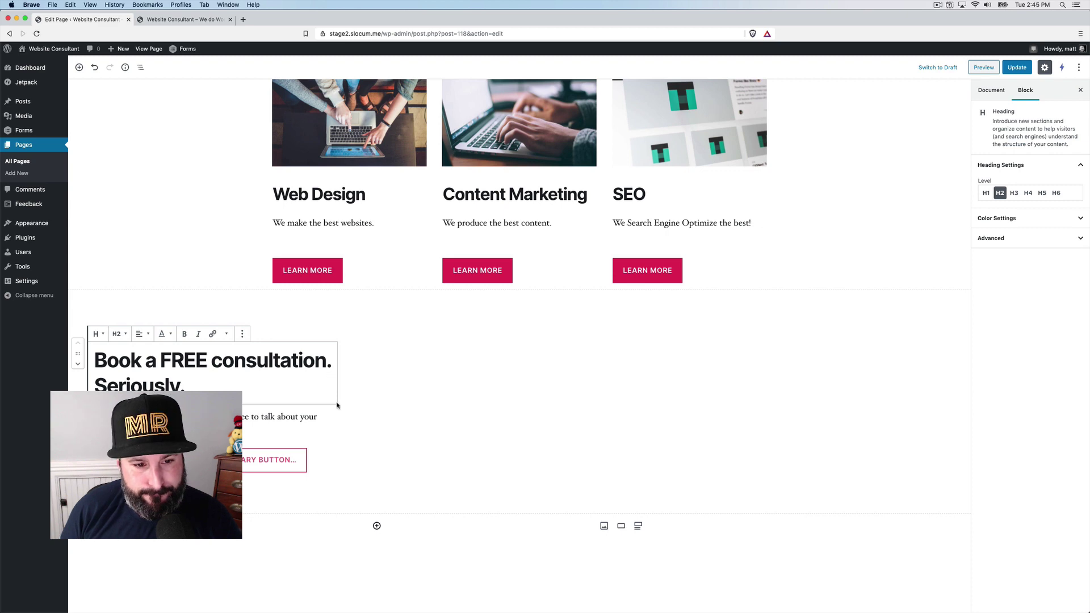
Update the page and check the Hero section below the services in the preview, closing the preview when done.
{"action": "left_click", "coordinate": [1020, 72]}
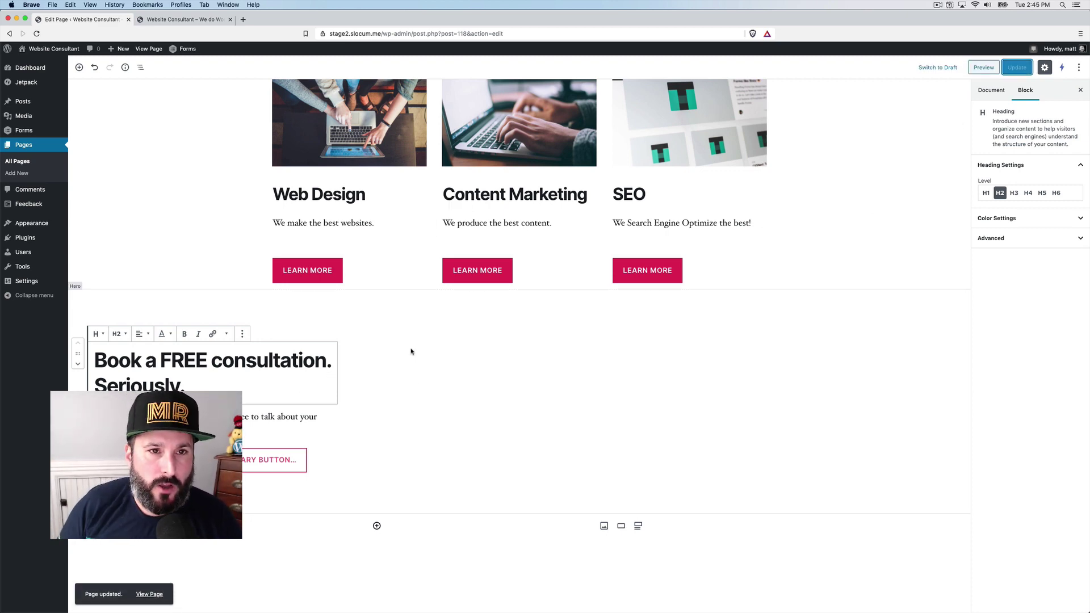
{"action": "left_click", "coordinate": [983, 68]}
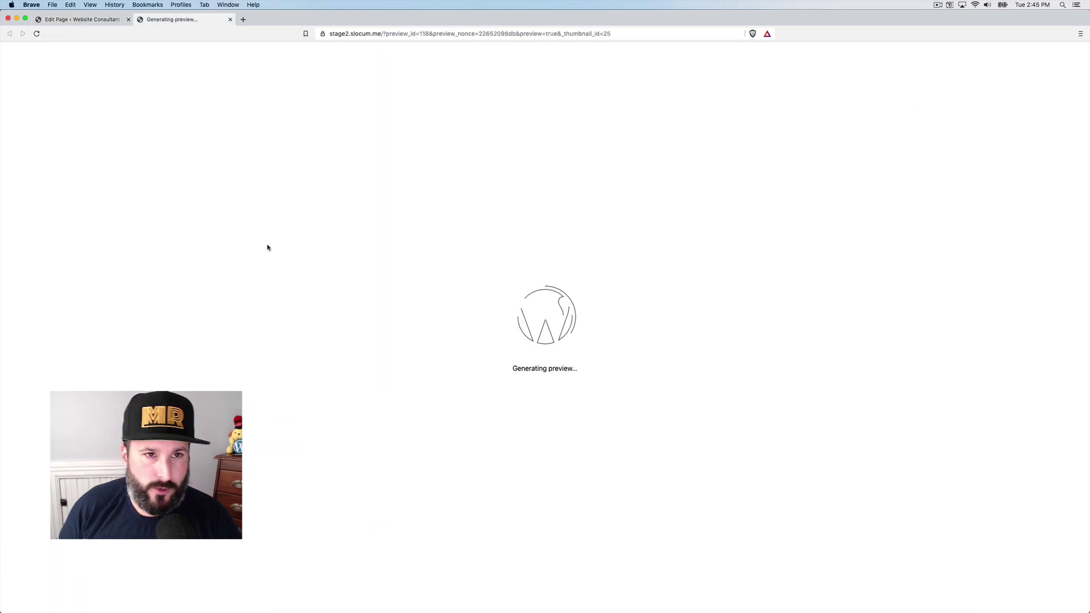
{"action": "scroll", "coordinate": [408, 281], "scroll_direction": "down", "scroll_amount": 15}
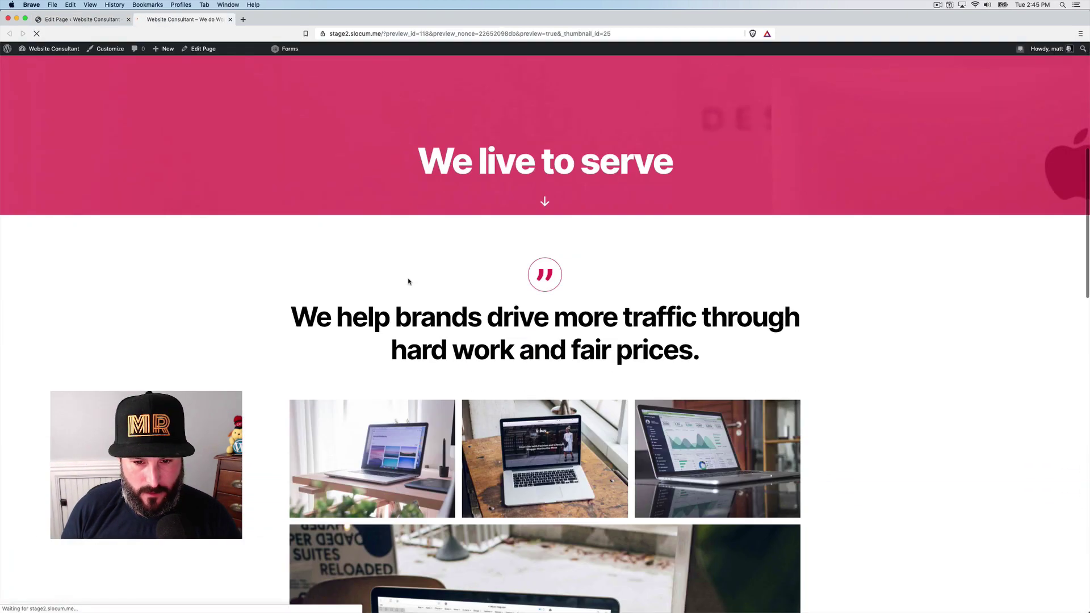
{"action": "scroll", "coordinate": [409, 282], "scroll_direction": "down", "scroll_amount": 2}
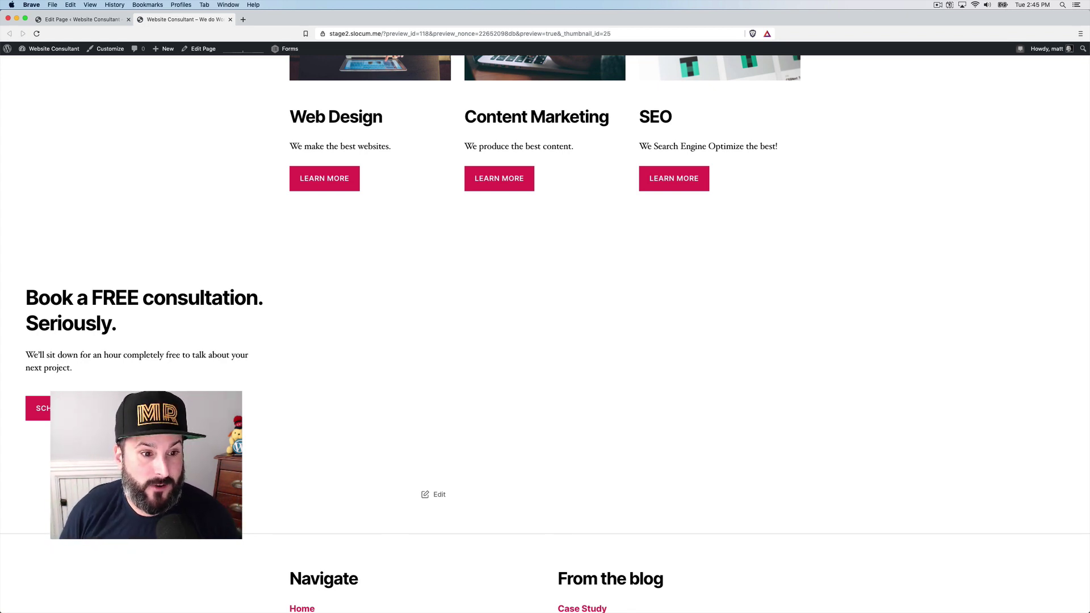
{"action": "left_click", "coordinate": [230, 19]}
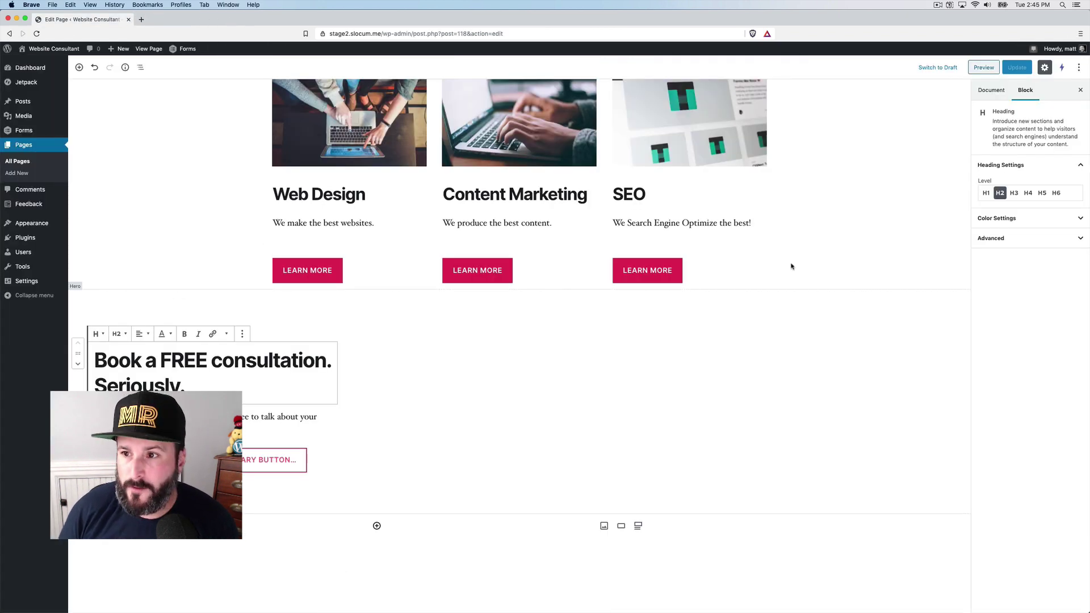
Reduce the Hero's Buttons block to 1 button, removing the unused secondary button, and update the page.
{"action": "left_click", "coordinate": [140, 67]}
{"action": "left_click", "coordinate": [152, 102]}
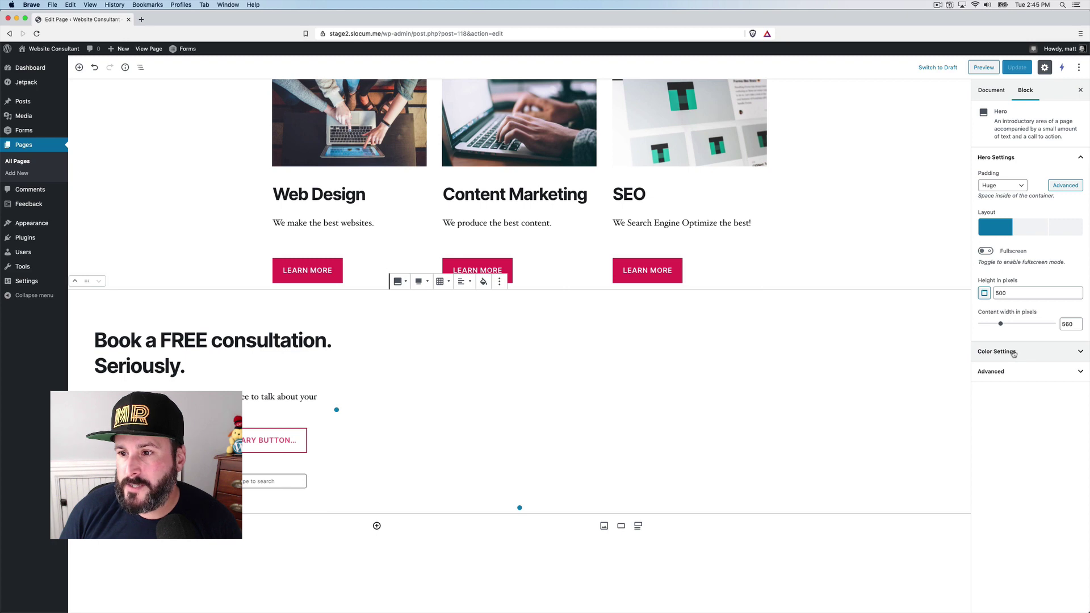
{"action": "left_click", "coordinate": [140, 67]}
{"action": "left_click", "coordinate": [135, 149]}
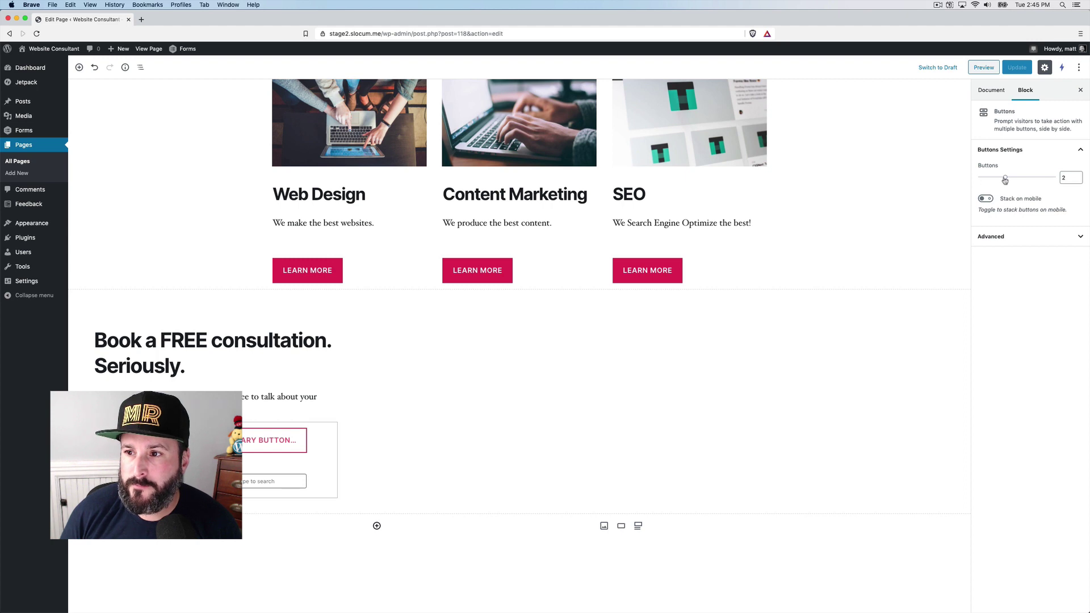
{"action": "left_click_drag", "start_coordinate": [1004, 180], "coordinate": [981, 177]}
{"action": "left_click", "coordinate": [1016, 67]}
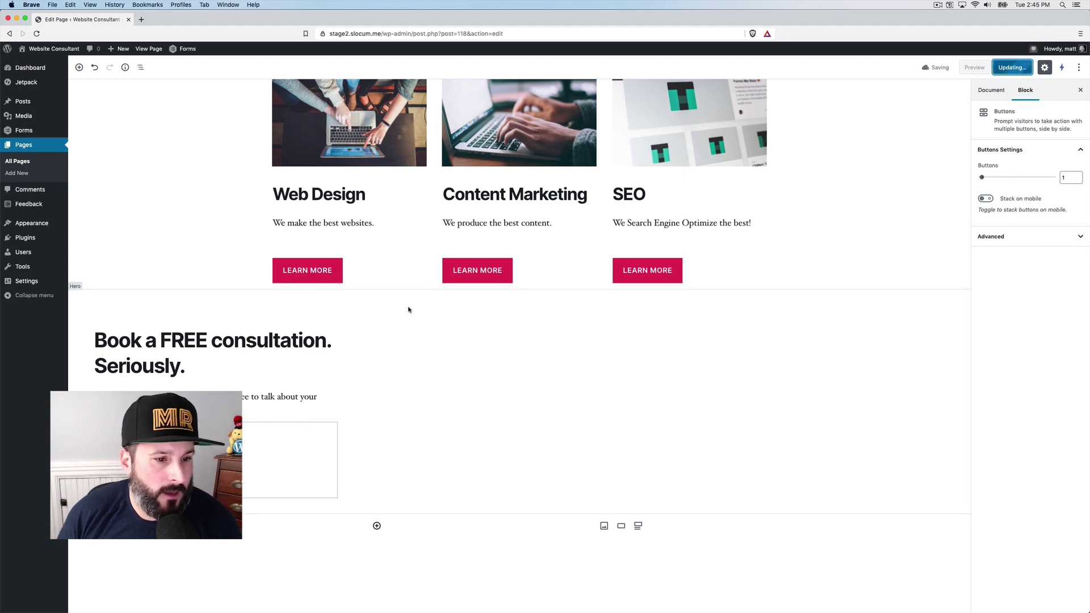
Widen the Hero block's content to 801 pixels and switch it to the centered layout.
{"action": "left_click", "coordinate": [365, 384]}
{"action": "left_click", "coordinate": [363, 389]}
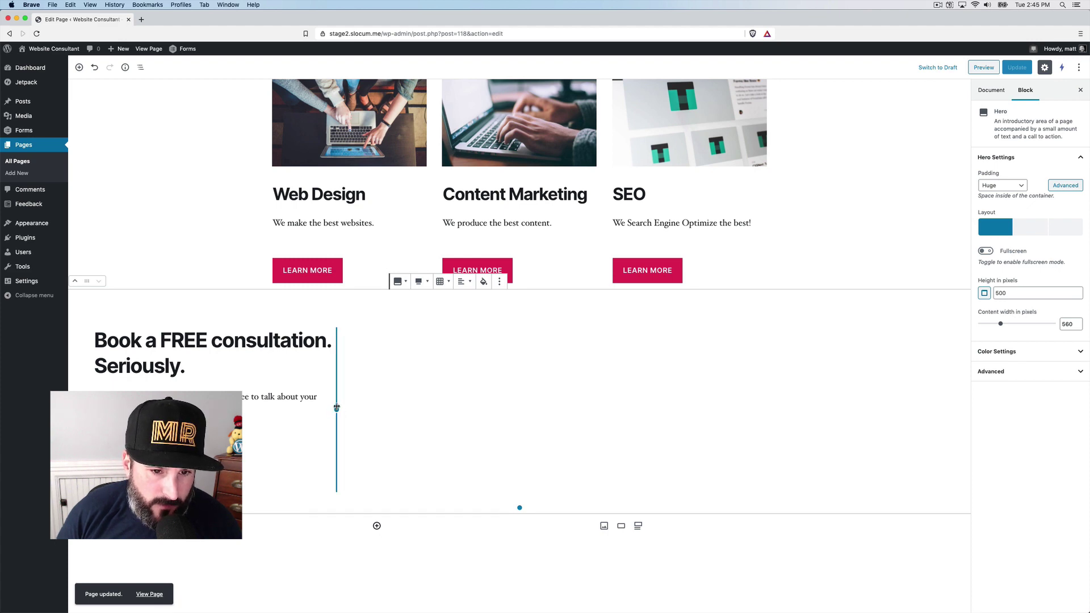
{"action": "left_click_drag", "start_coordinate": [337, 407], "coordinate": [431, 402]}
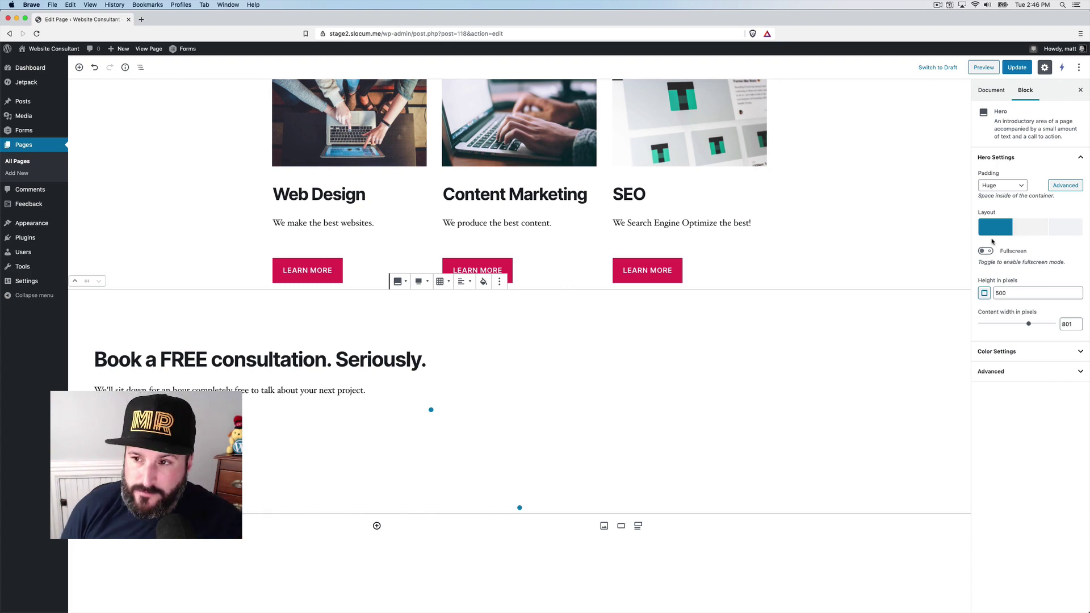
{"action": "left_click", "coordinate": [1032, 232]}
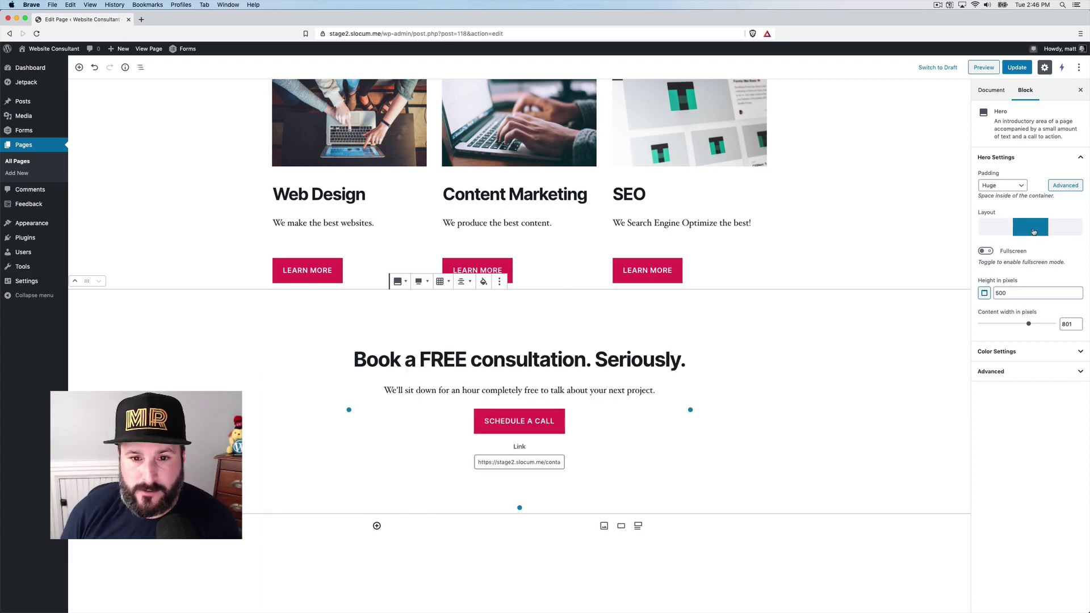
Set the Hero block's height to 300 pixels.
{"action": "left_click", "coordinate": [1010, 292]}
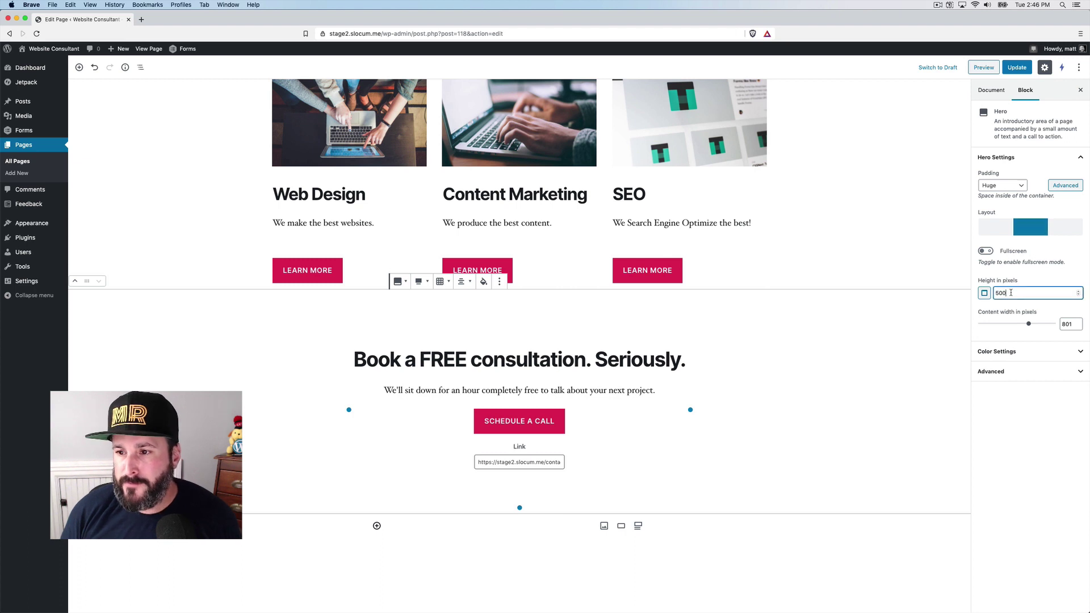
{"action": "left_click", "coordinate": [1079, 297]}
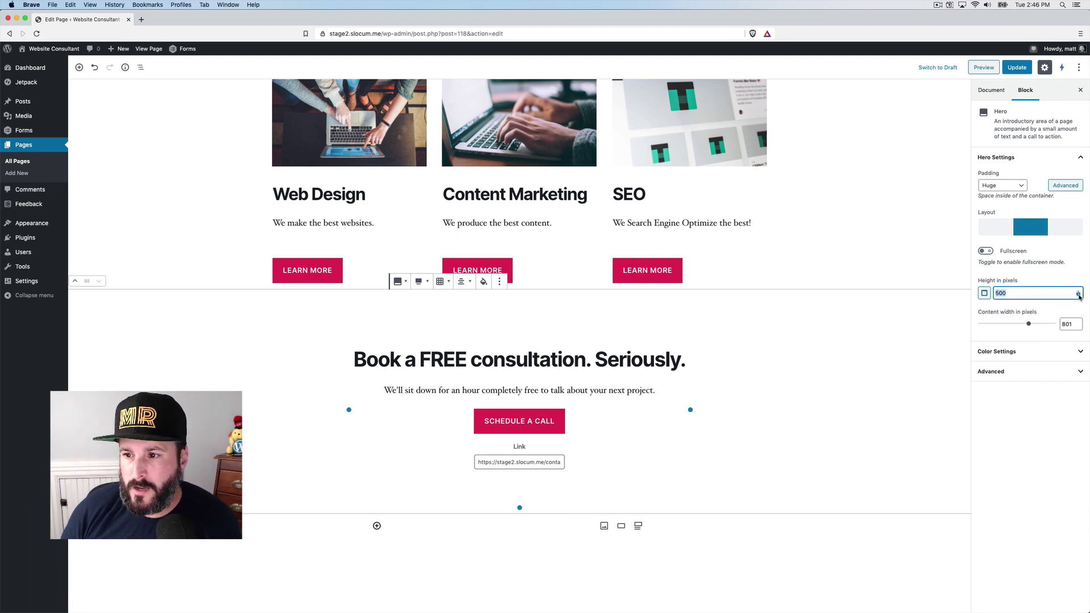
{"action": "type", "text": "0"}
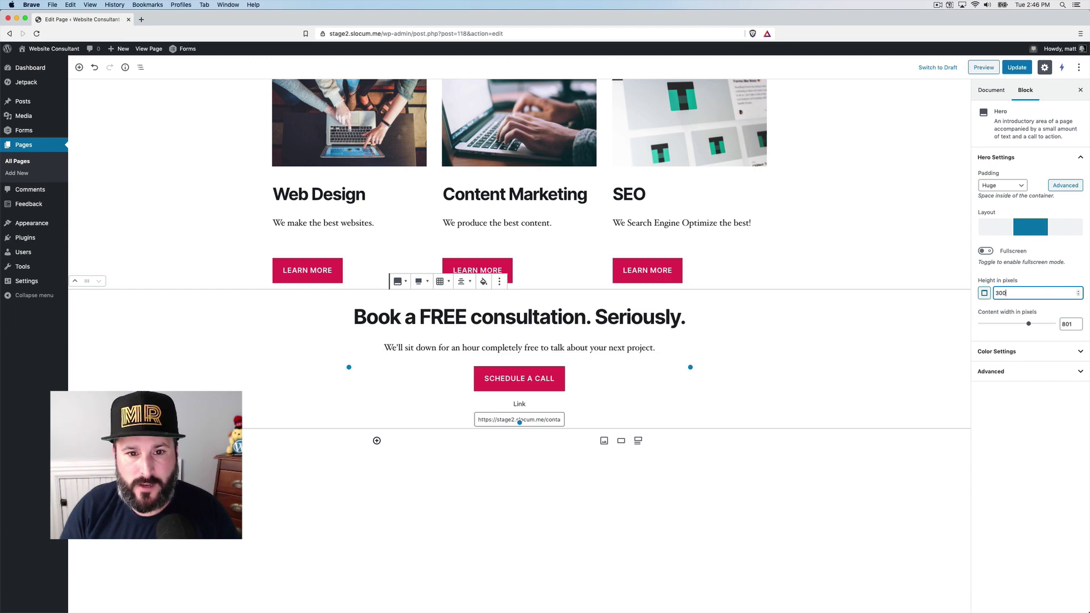
{"action": "left_click", "coordinate": [1047, 278]}
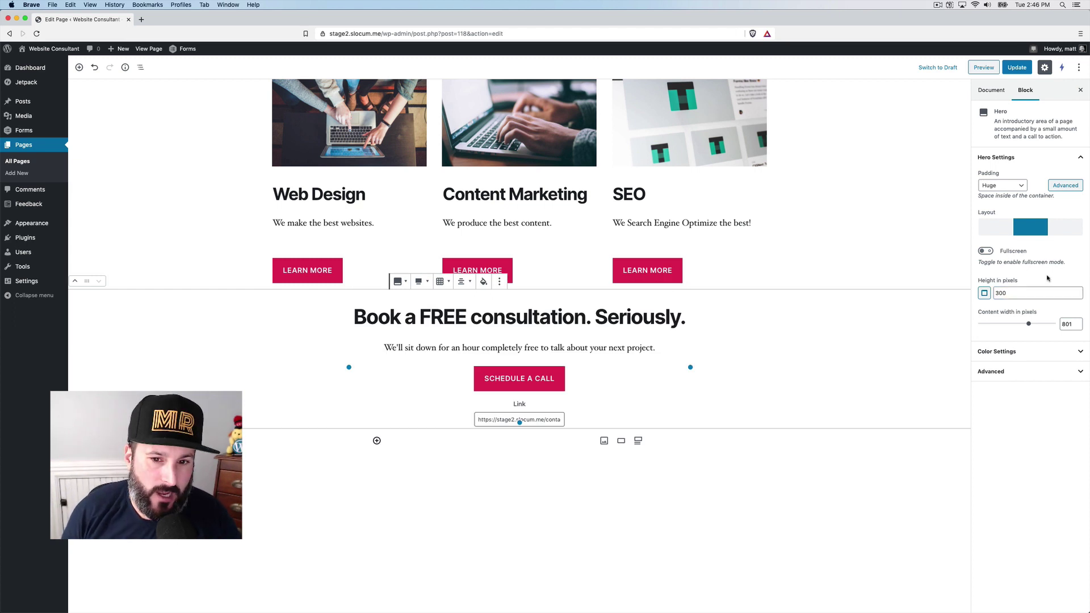
Update the page and check the shortened Hero section beneath the services in a fresh preview.
{"action": "left_click", "coordinate": [1016, 67]}
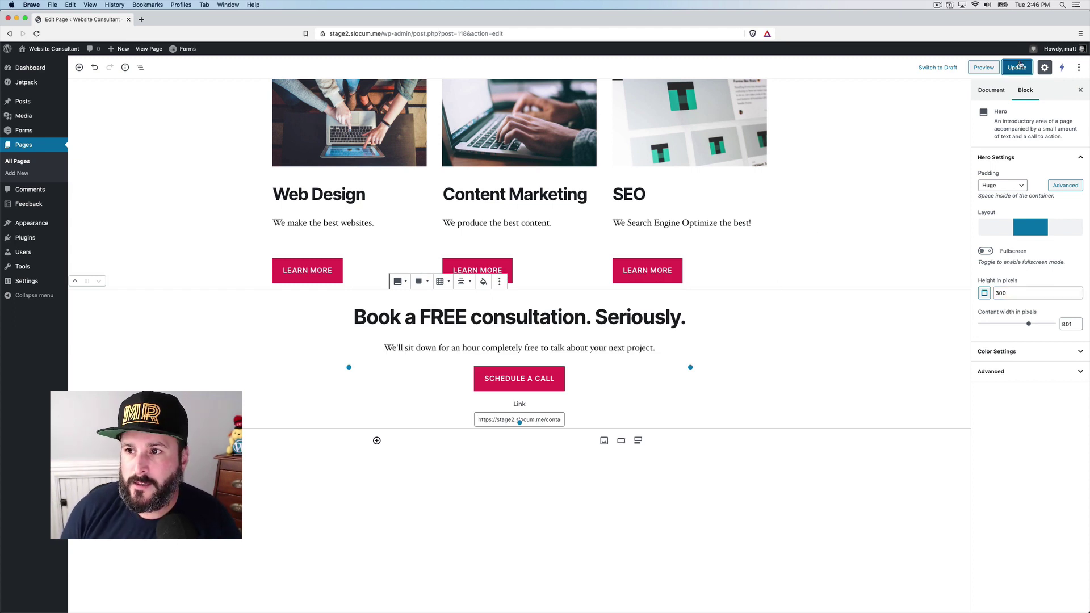
{"action": "left_click", "coordinate": [983, 68]}
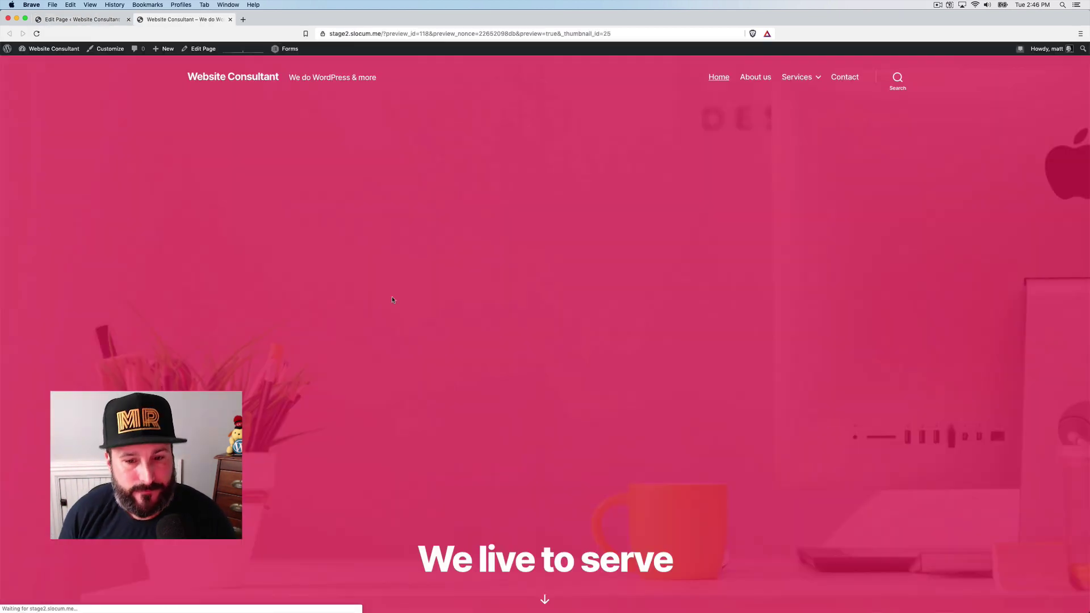
{"action": "scroll", "coordinate": [392, 298], "scroll_direction": "down", "scroll_amount": 10}
{"action": "scroll", "coordinate": [391, 299], "scroll_direction": "down", "scroll_amount": 12}
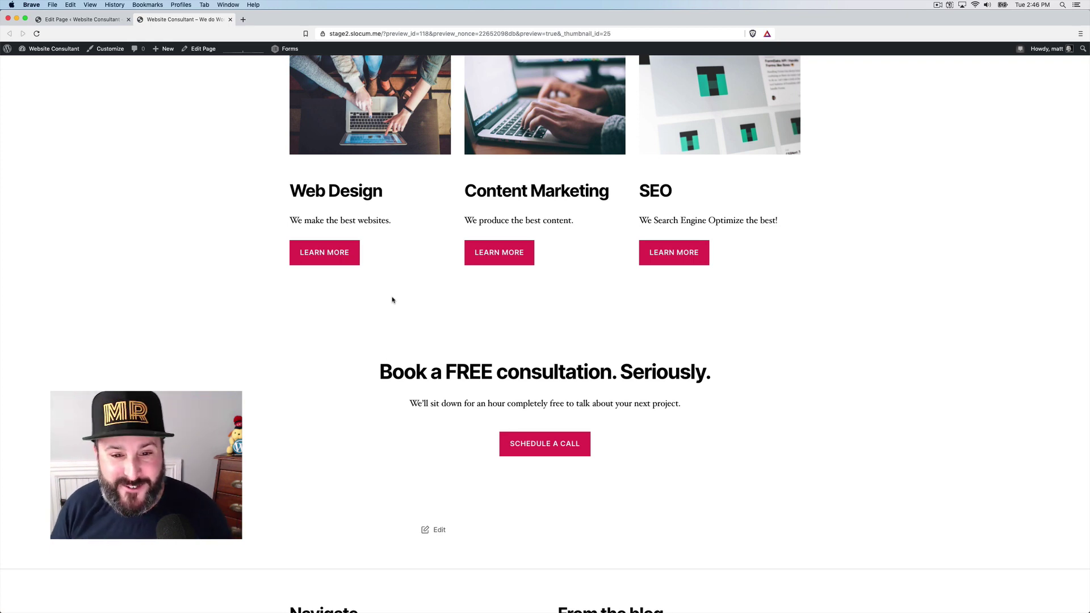
{"action": "scroll", "coordinate": [391, 299], "scroll_direction": "down", "scroll_amount": 1}
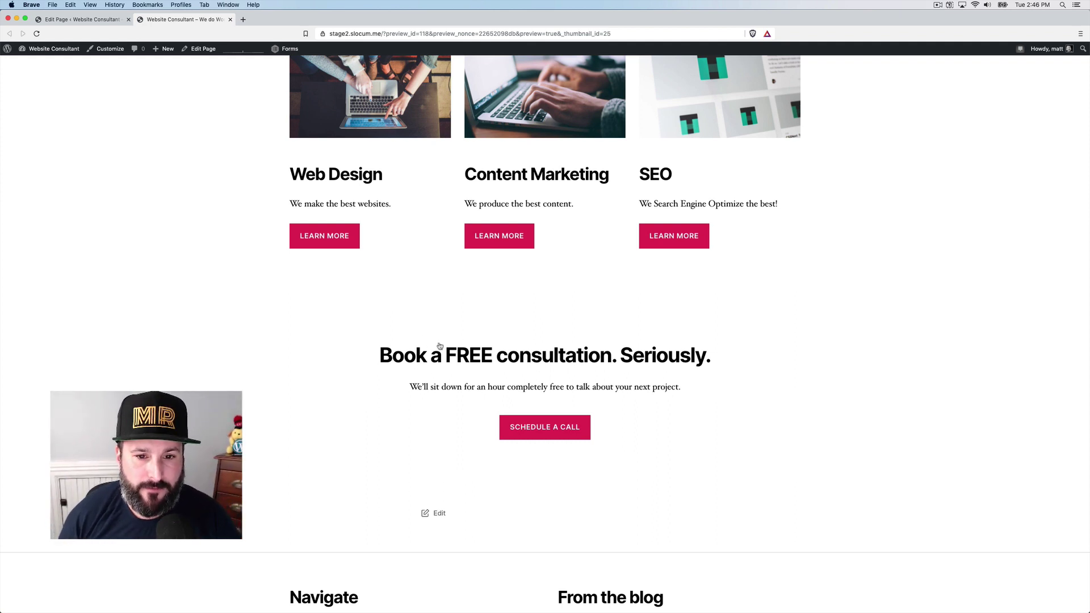
Review the previewed page from the cover down to the Hero, viewing the first two gallery images in the carousel along the way.
{"action": "scroll", "coordinate": [450, 384], "scroll_direction": "up", "scroll_amount": 3}
{"action": "scroll", "coordinate": [450, 383], "scroll_direction": "up", "scroll_amount": 15}
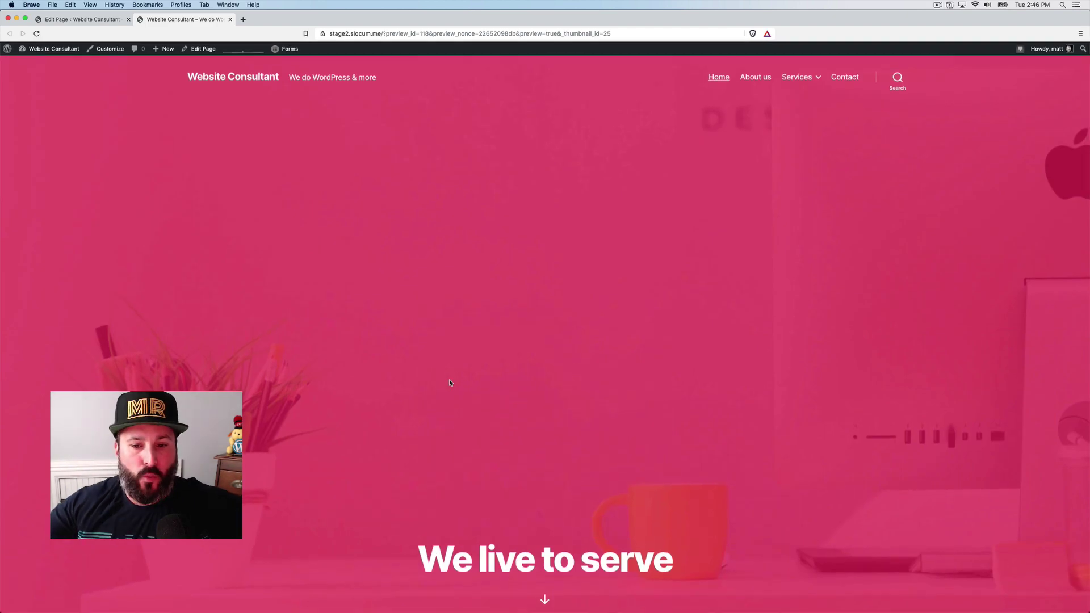
{"action": "scroll", "coordinate": [449, 382], "scroll_direction": "down", "scroll_amount": 7}
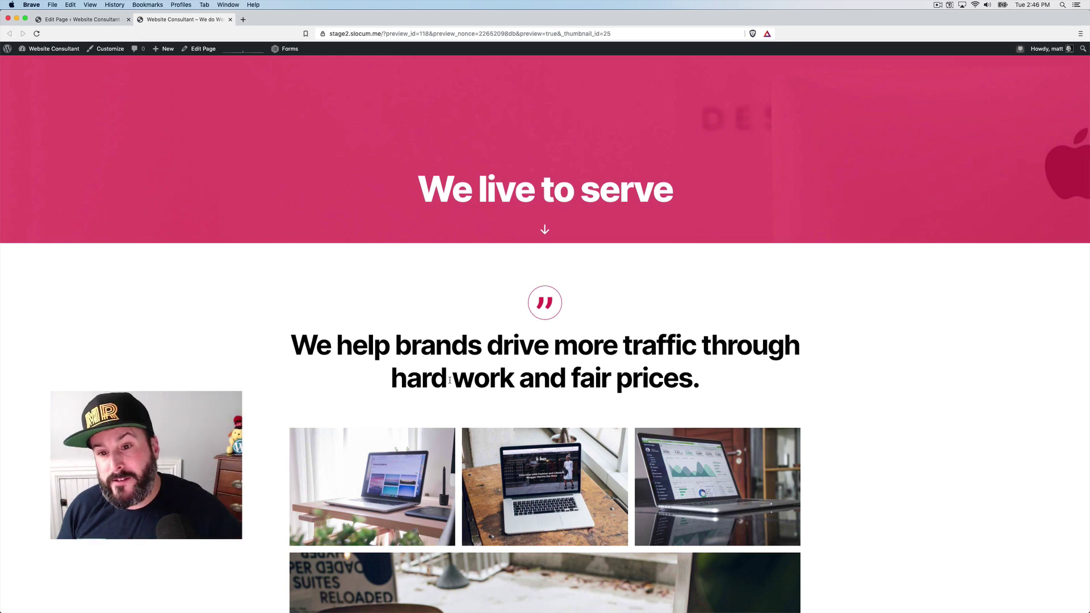
{"action": "scroll", "coordinate": [458, 354], "scroll_direction": "down", "scroll_amount": 2}
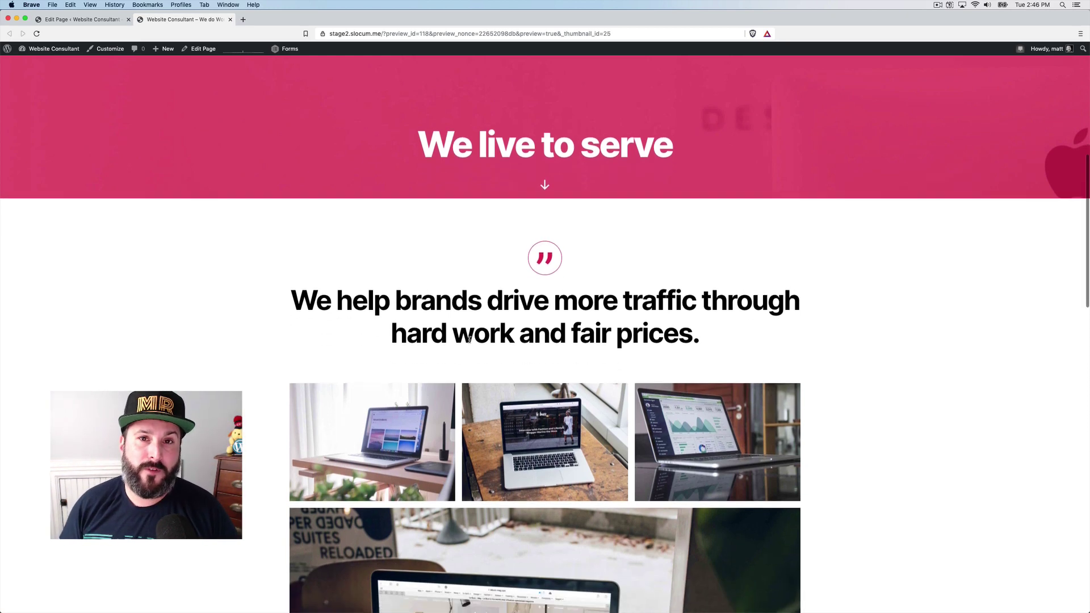
{"action": "scroll", "coordinate": [480, 315], "scroll_direction": "down", "scroll_amount": 3}
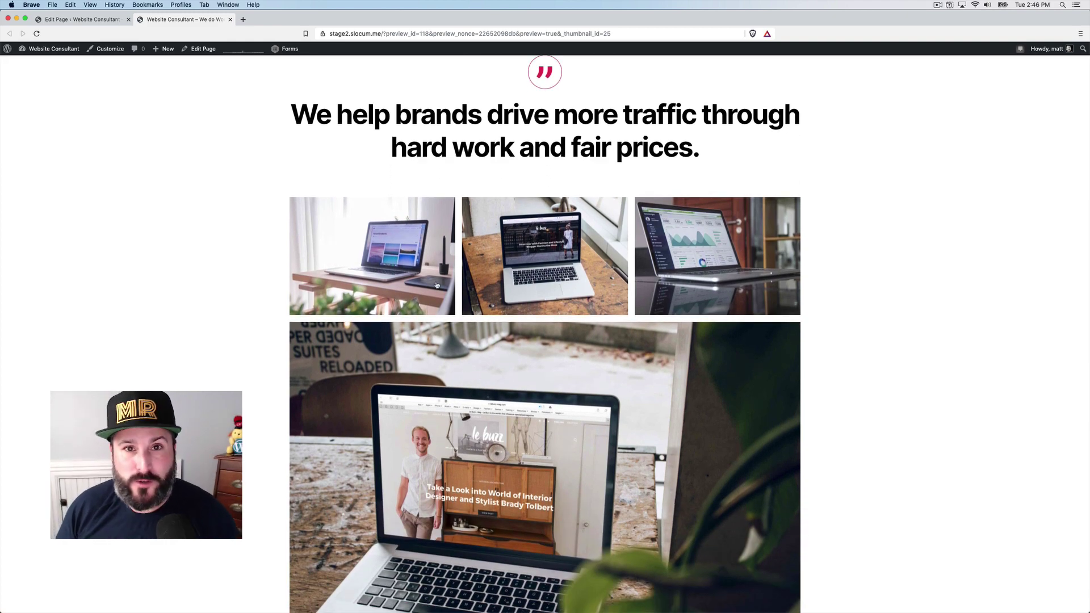
{"action": "left_click", "coordinate": [436, 283]}
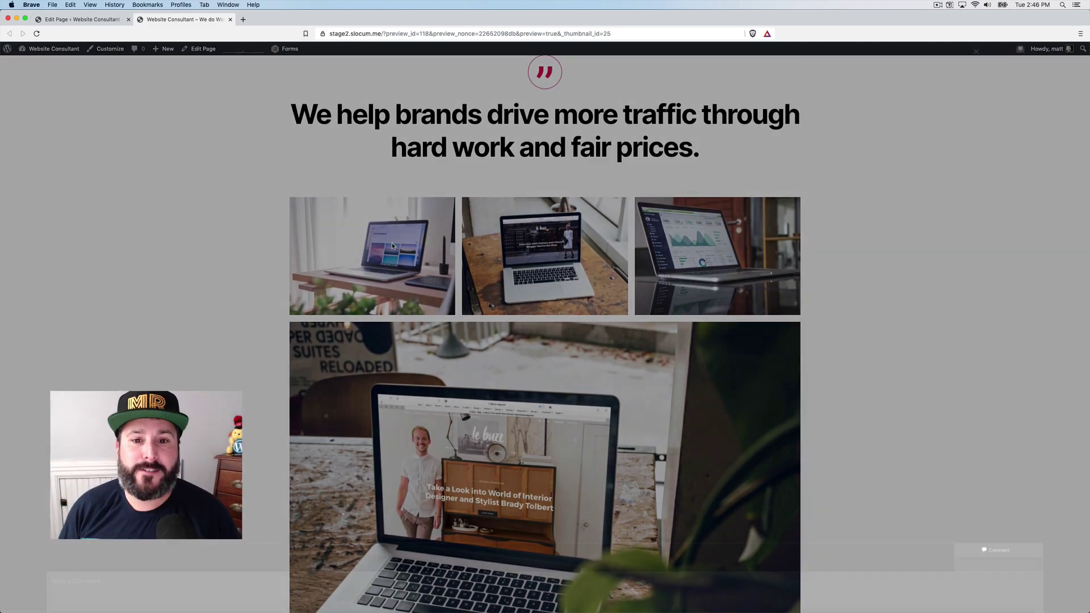
{"action": "left_click", "coordinate": [1070, 298]}
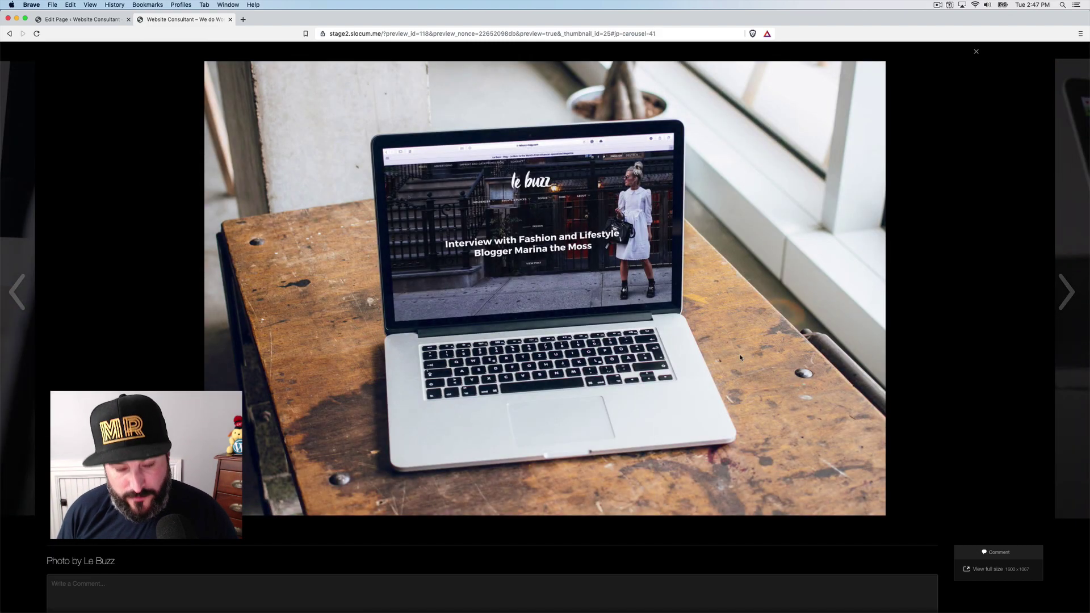
{"action": "key", "text": "Escape"}
{"action": "scroll", "coordinate": [509, 369], "scroll_direction": "down", "scroll_amount": 5}
{"action": "scroll", "coordinate": [508, 369], "scroll_direction": "down", "scroll_amount": 2}
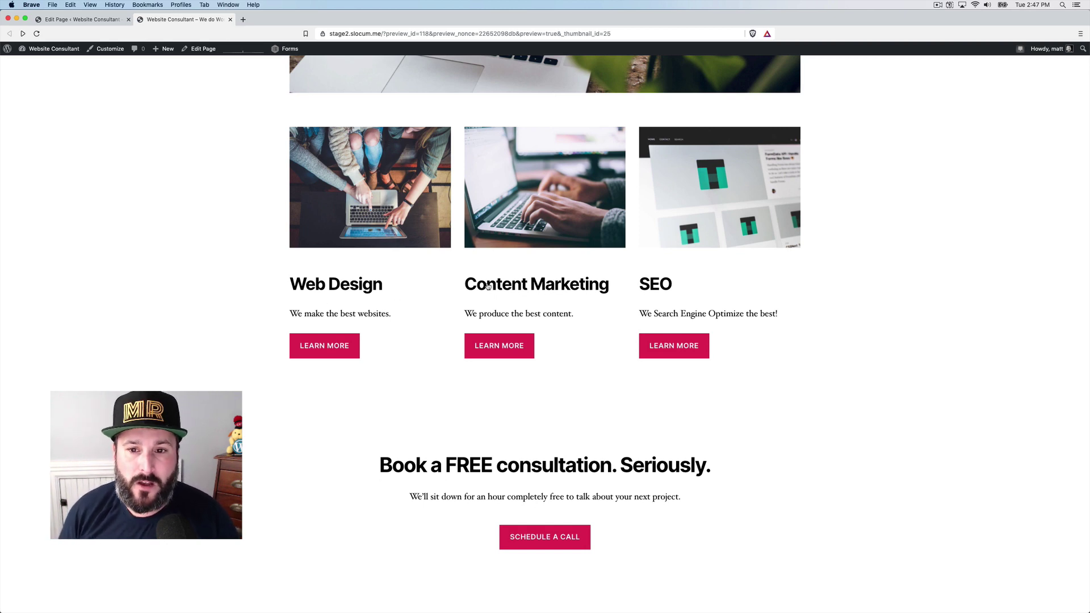
{"action": "scroll", "coordinate": [537, 377], "scroll_direction": "down", "scroll_amount": 2}
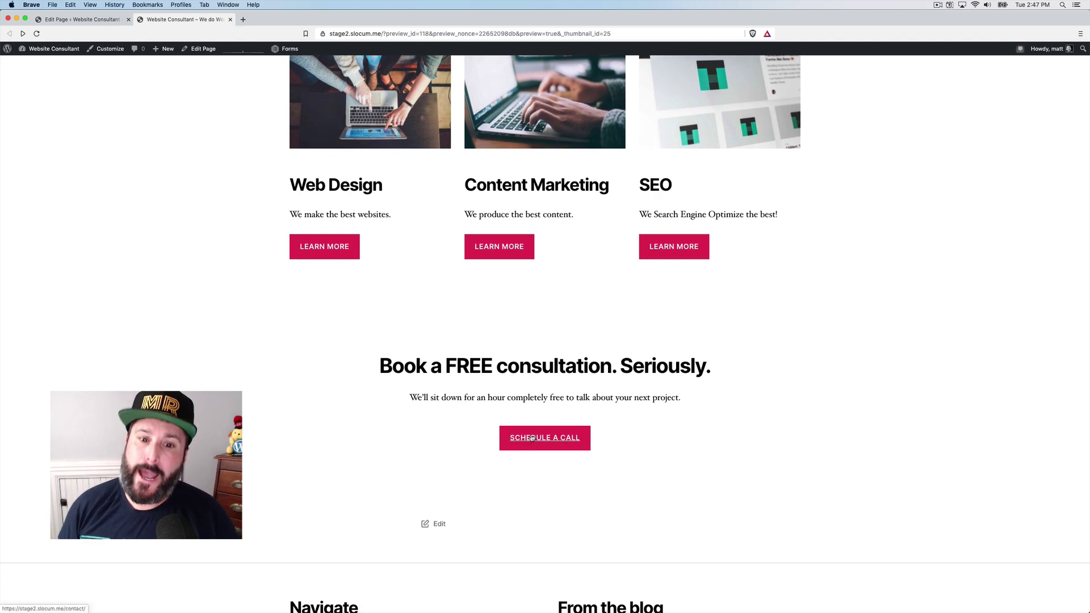
Return to the page editor and add a CoBlocks Media Card block below the Hero.
{"action": "left_click", "coordinate": [96, 20]}
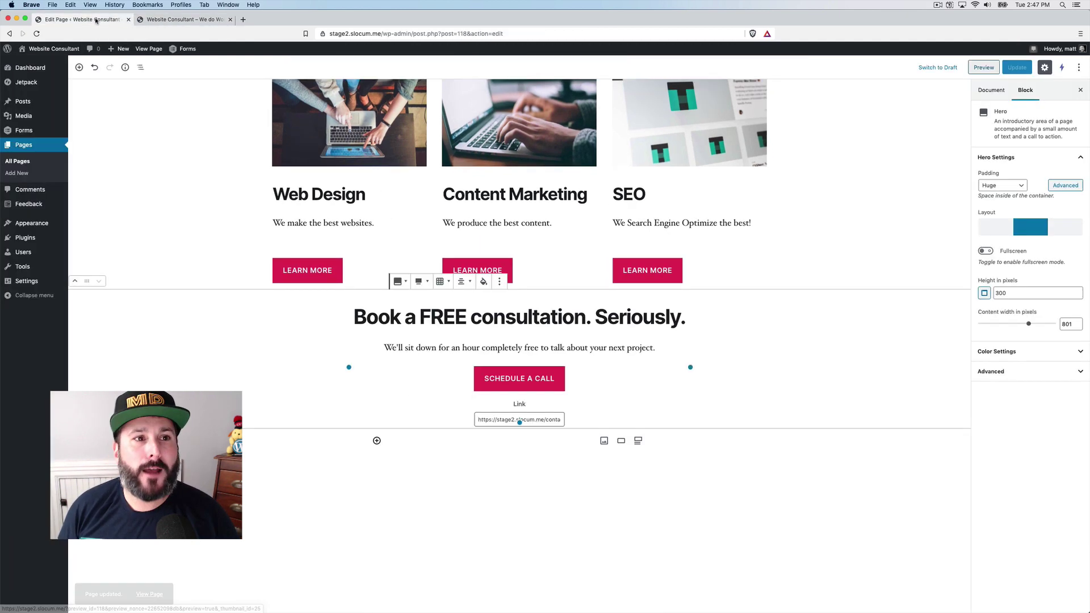
{"action": "left_click", "coordinate": [173, 264]}
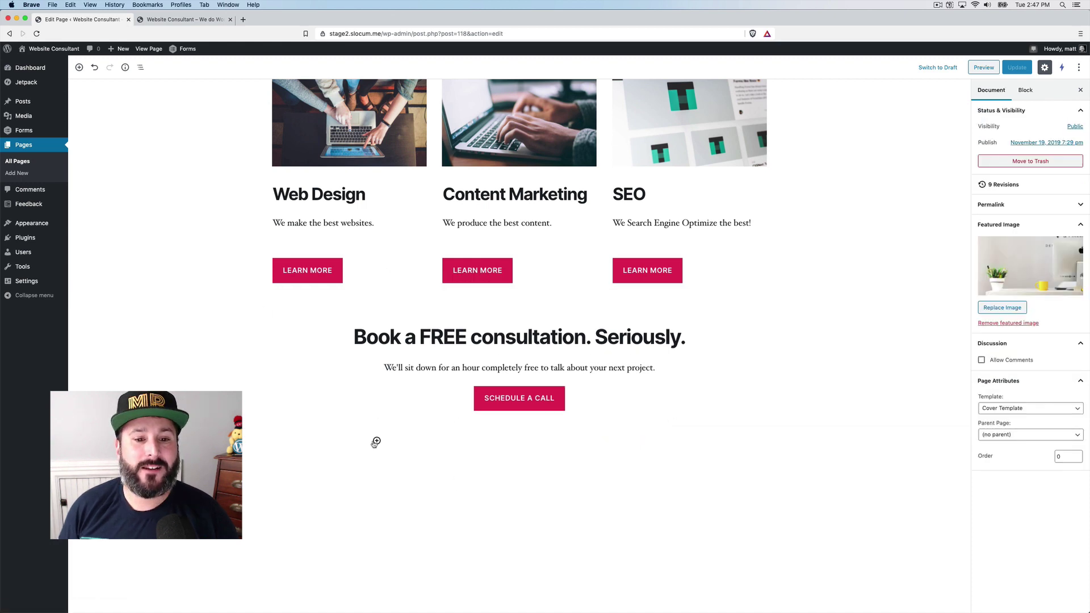
{"action": "left_click", "coordinate": [376, 440]}
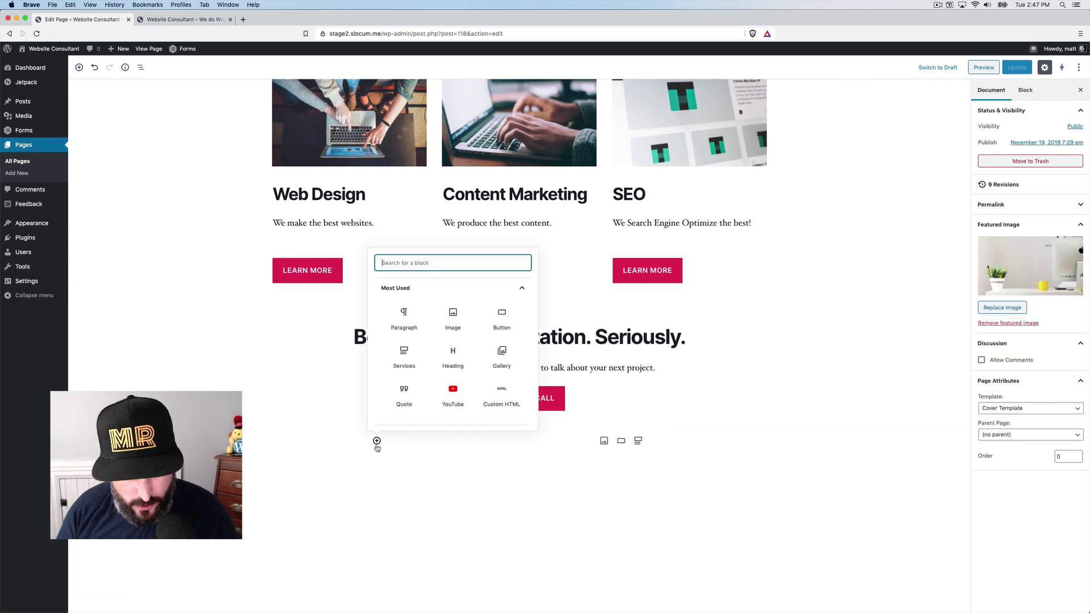
{"action": "scroll", "coordinate": [417, 319], "scroll_direction": "down", "scroll_amount": 4}
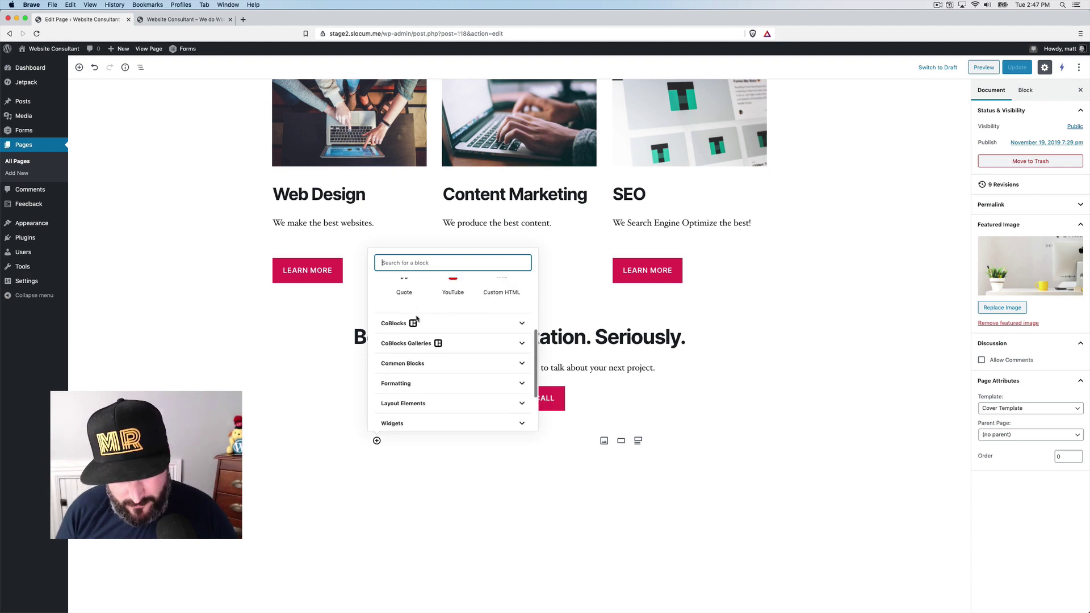
{"action": "left_click", "coordinate": [417, 321]}
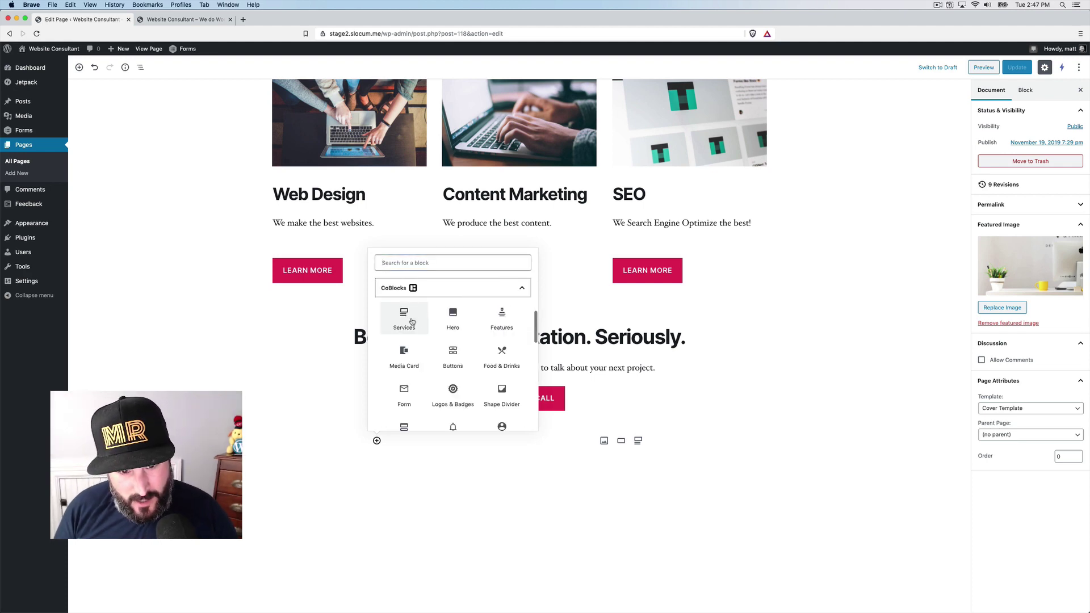
{"action": "left_click", "coordinate": [426, 358]}
{"action": "scroll", "coordinate": [516, 265], "scroll_direction": "up", "scroll_amount": 5}
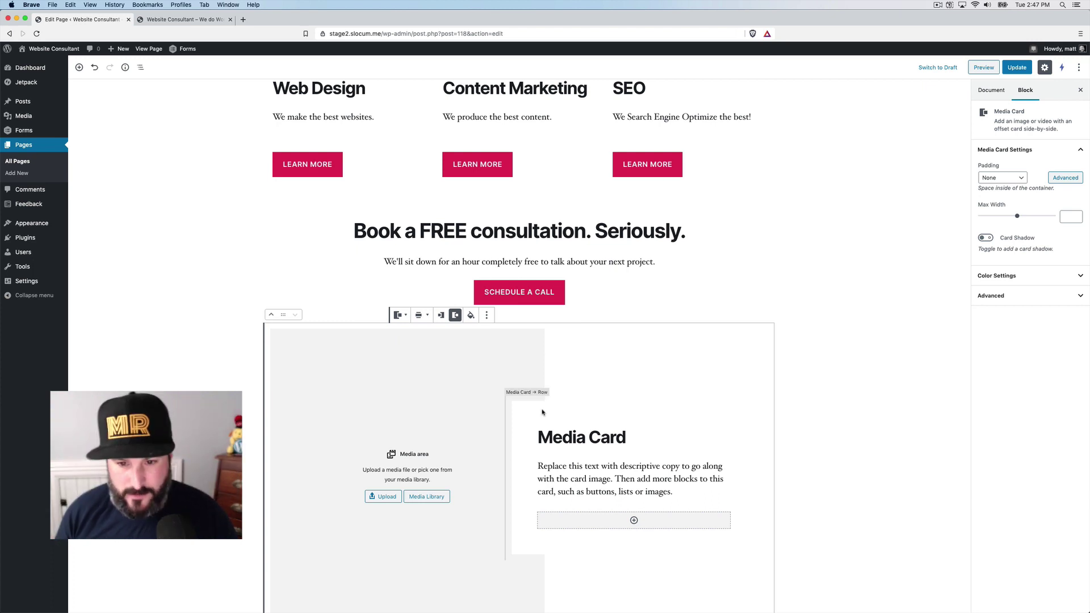
Replace the Media Card heading with the consultant's surname followed by "was the best for me!".
{"action": "double_click", "coordinate": [543, 441]}
{"action": "triple_click", "coordinate": [543, 441]}
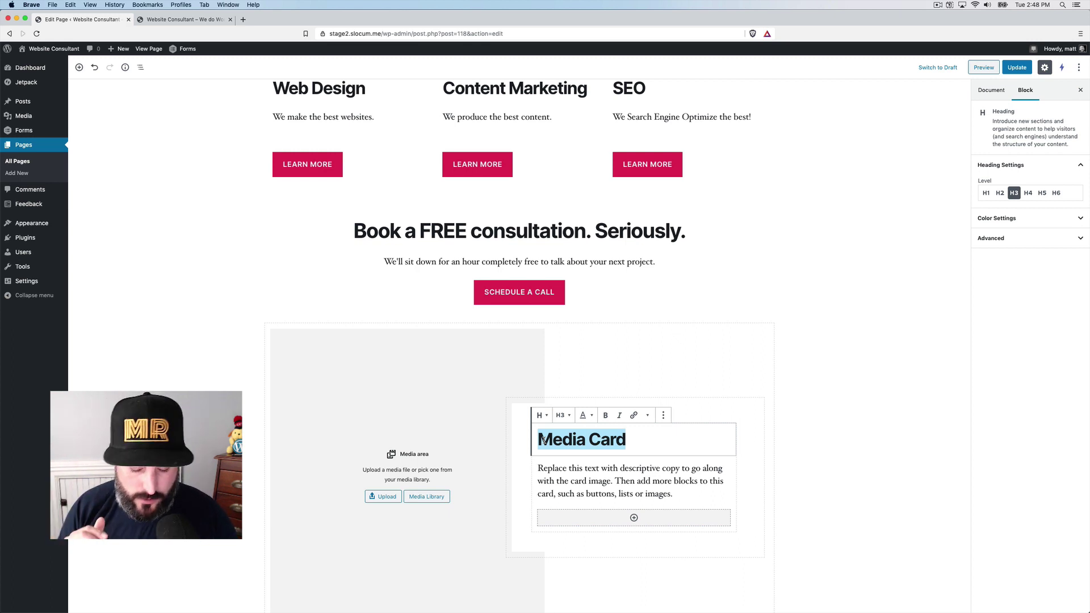
{"action": "type", "text": "Medeiros"}
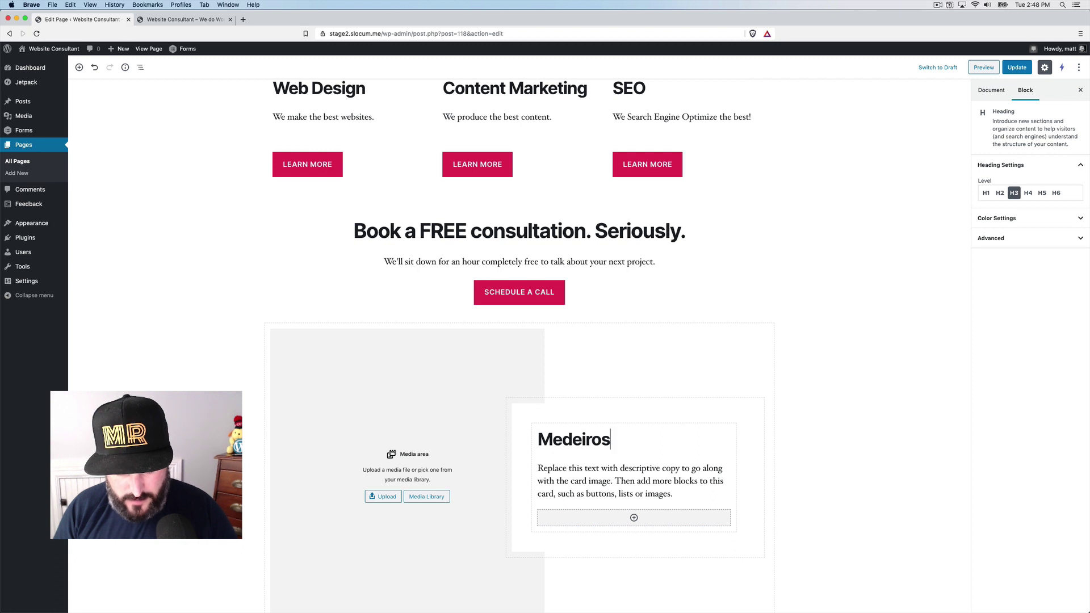
{"action": "type", "text": " was the be"}
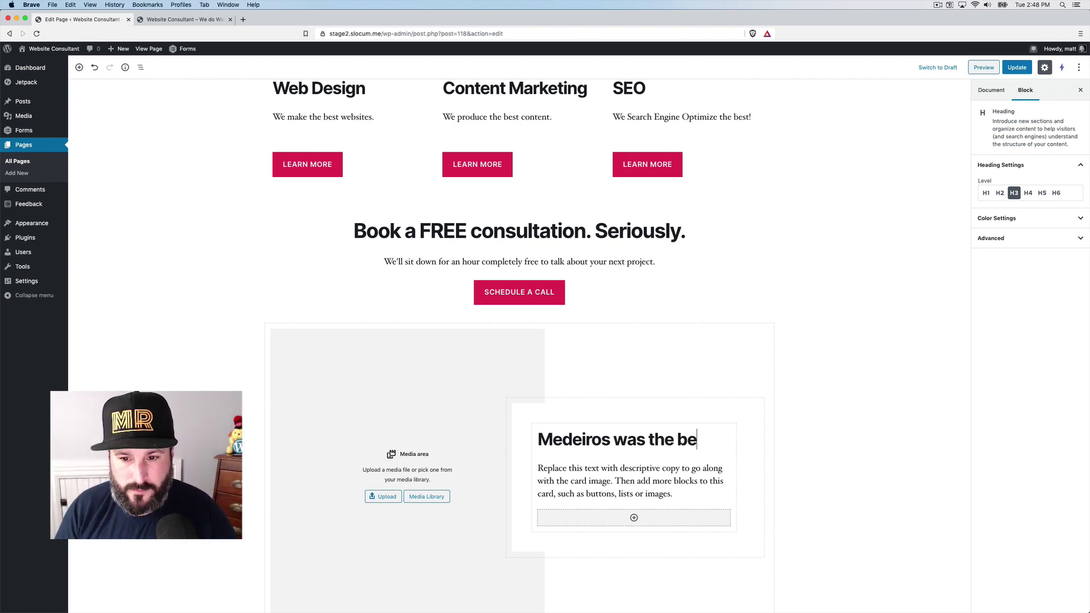
{"action": "type", "text": "st "}
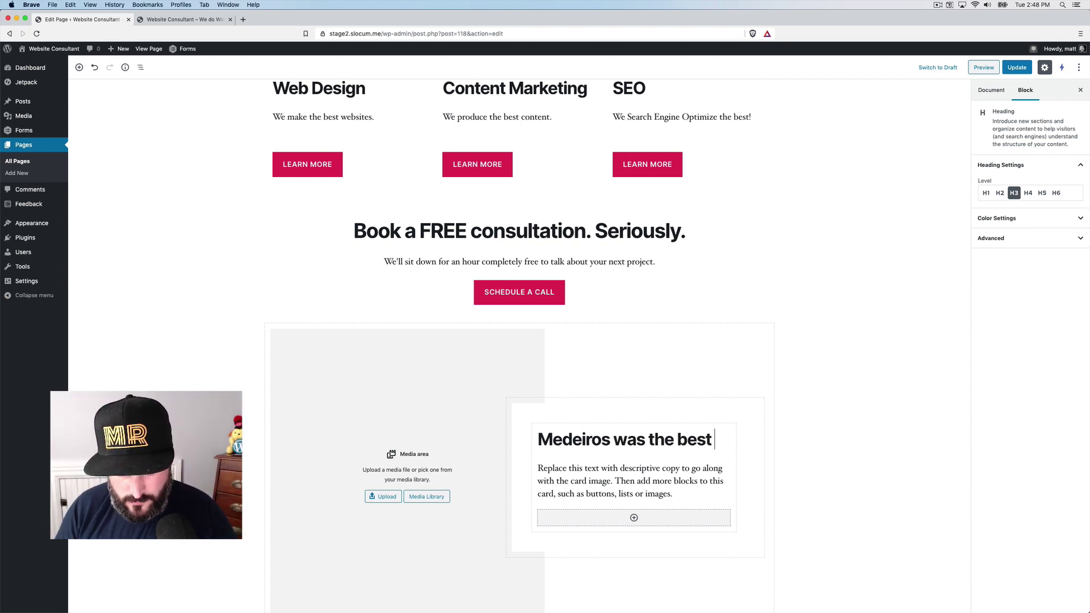
{"action": "type", "text": "for me!"}
Transform the Media Card's placeholder paragraph into a Quote block.
{"action": "left_click", "coordinate": [564, 476]}
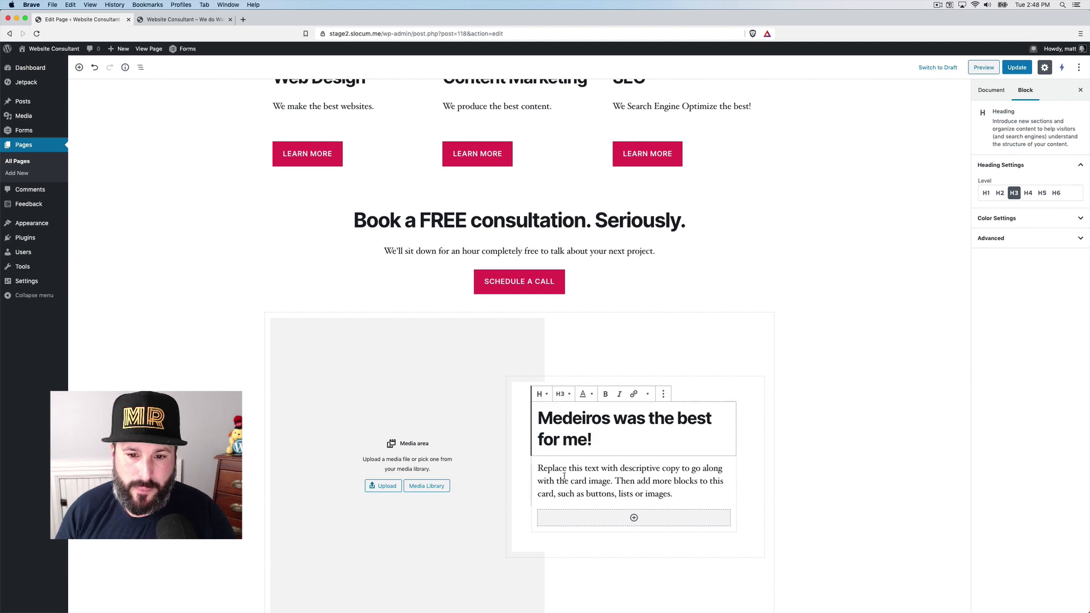
{"action": "key", "text": "super+a"}
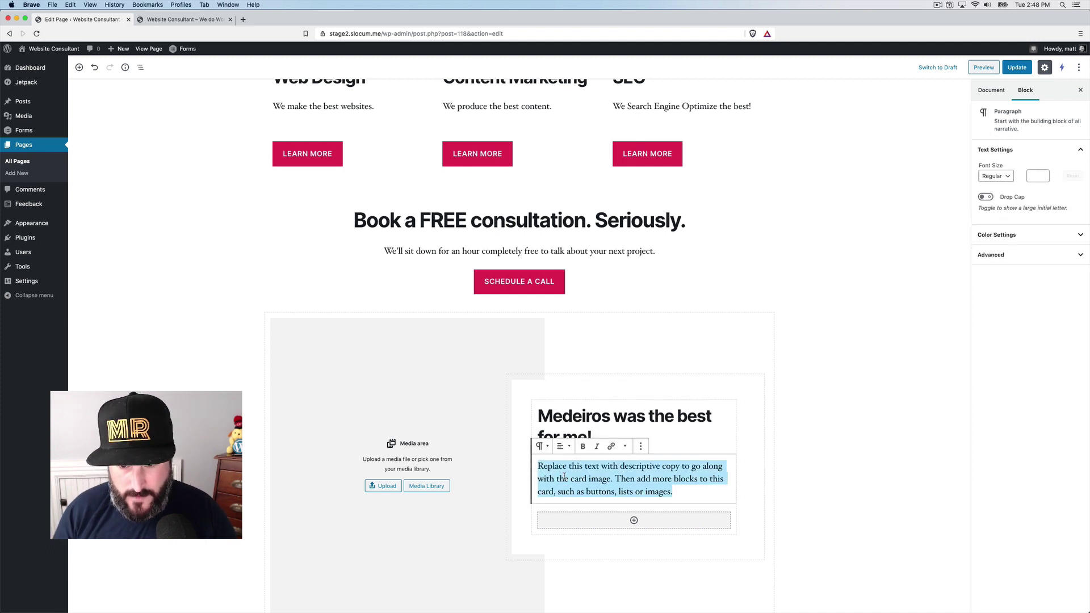
{"action": "left_click", "coordinate": [540, 446]}
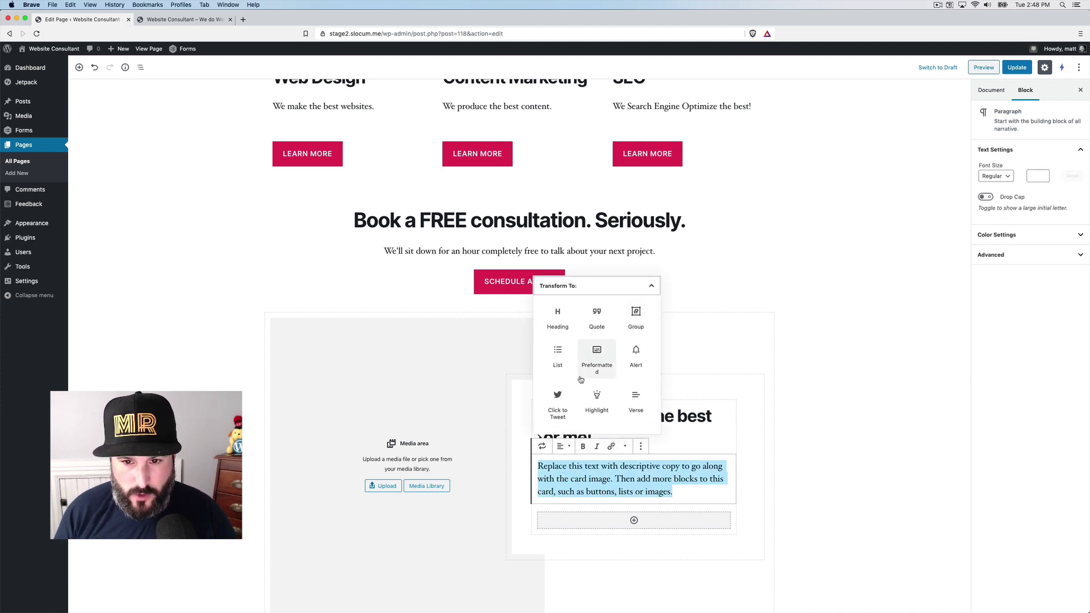
{"action": "left_click", "coordinate": [605, 328]}
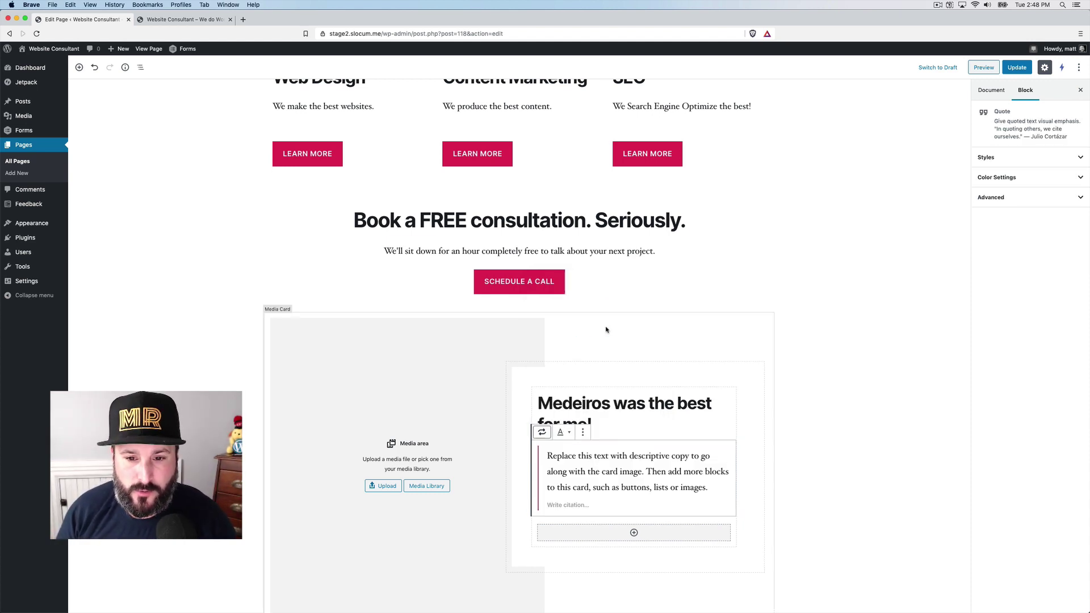
Replace the quote text with the consultant's first name plus "made my website, ma.tt so fast and efficient, he truly is the best WordPress consultant on the web.".
{"action": "left_click_drag", "start_coordinate": [548, 456], "coordinate": [716, 493]}
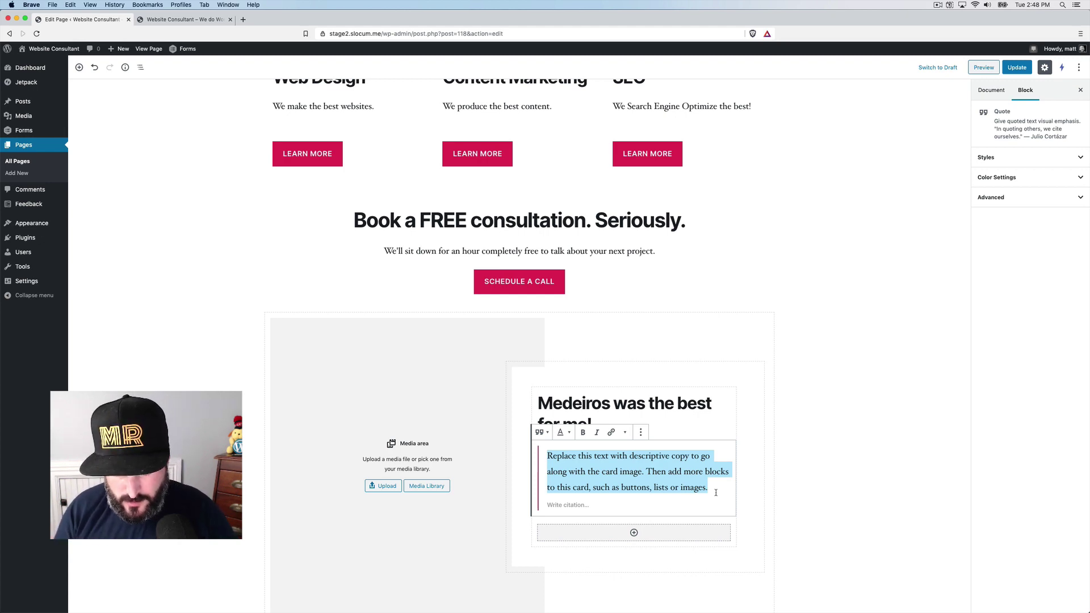
{"action": "type", "text": "Matt made mty"}
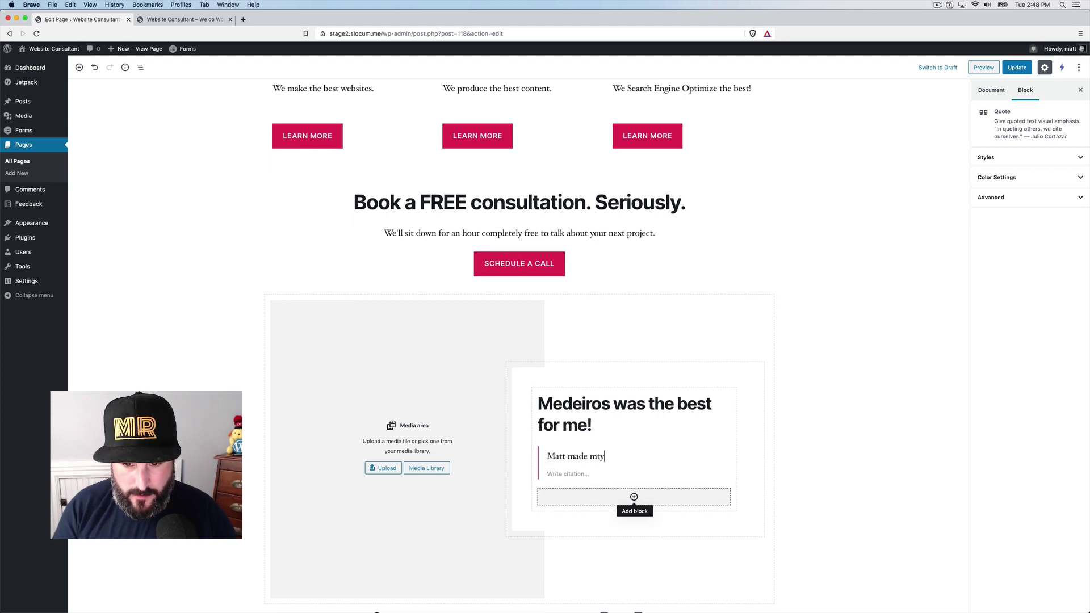
{"action": "key", "text": "BackSpace"}
{"action": "key", "text": "BackSpace"}
{"action": "type", "text": "y websi"}
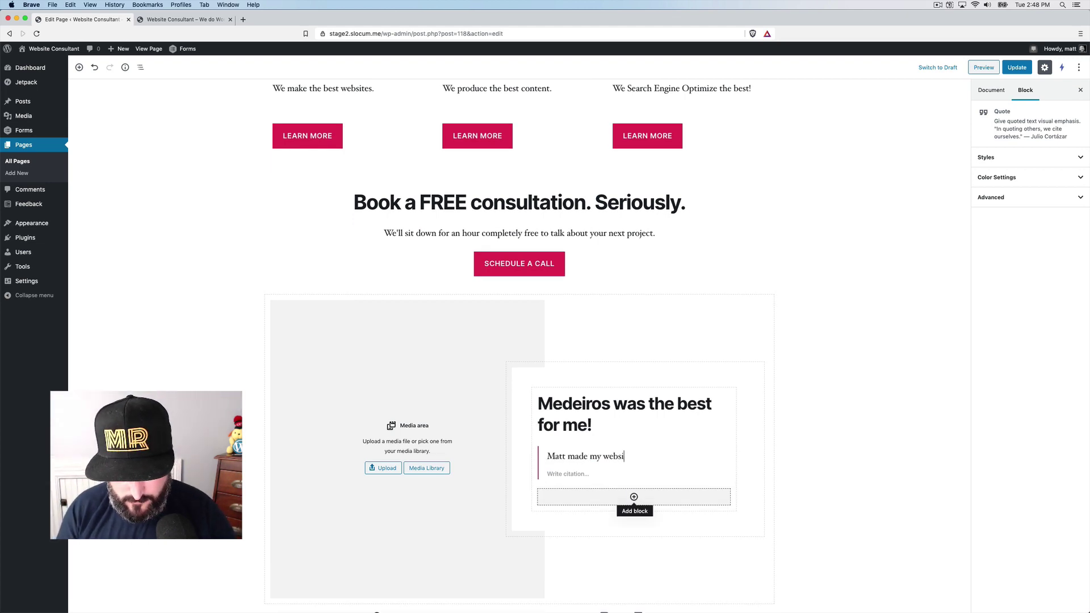
{"action": "type", "text": "te, ma.tt"}
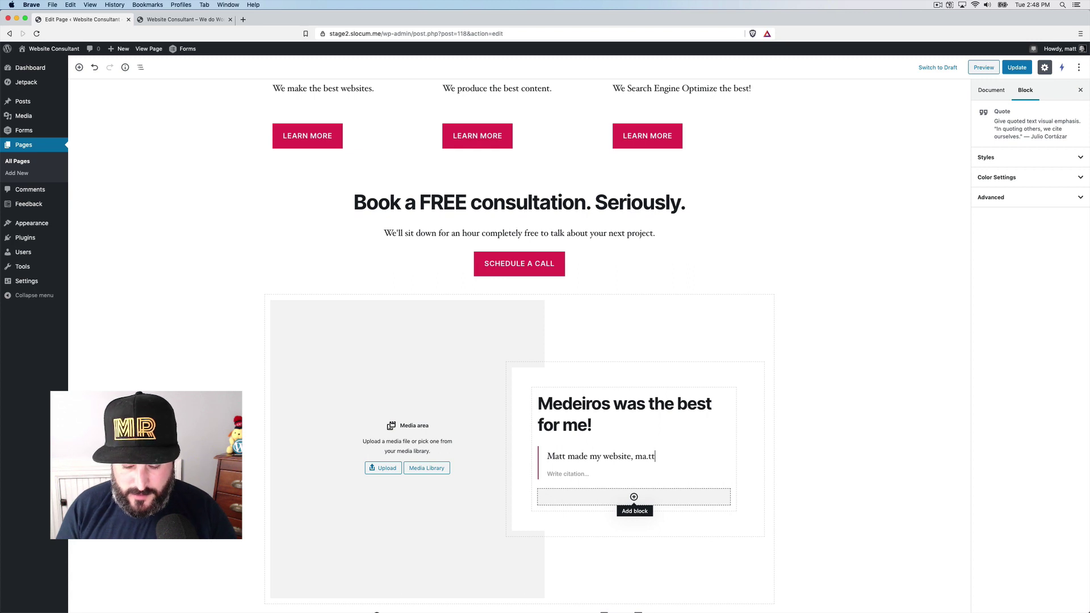
{"action": "type", "text": " sou"}
{"action": "key", "text": "BackSpace"}
{"action": "key", "text": "BackSpace"}
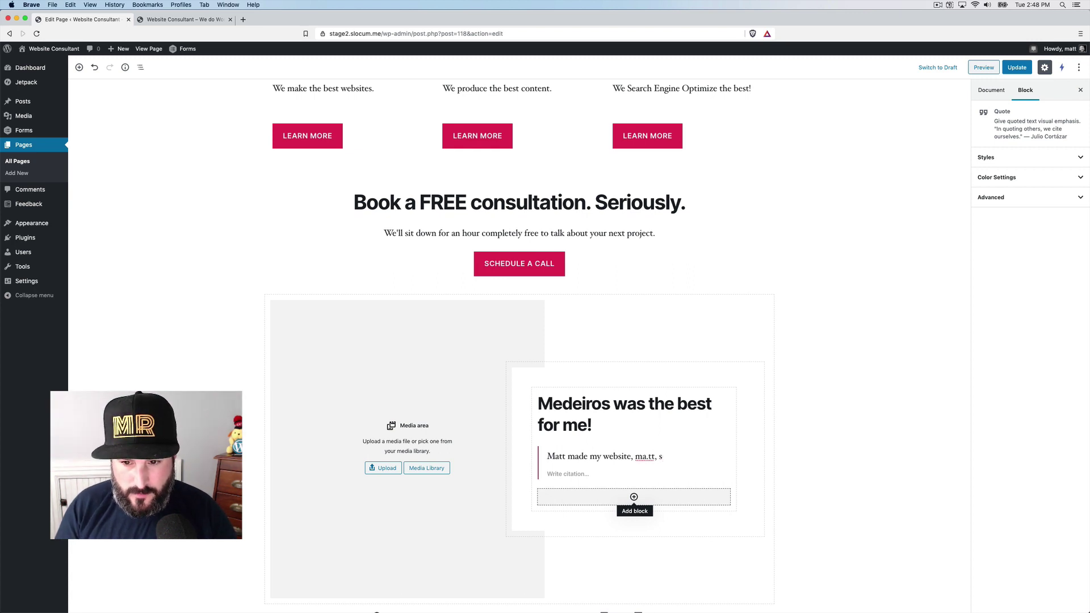
{"action": "type", "text": "o far"}
{"action": "type", "text": "t and effici"}
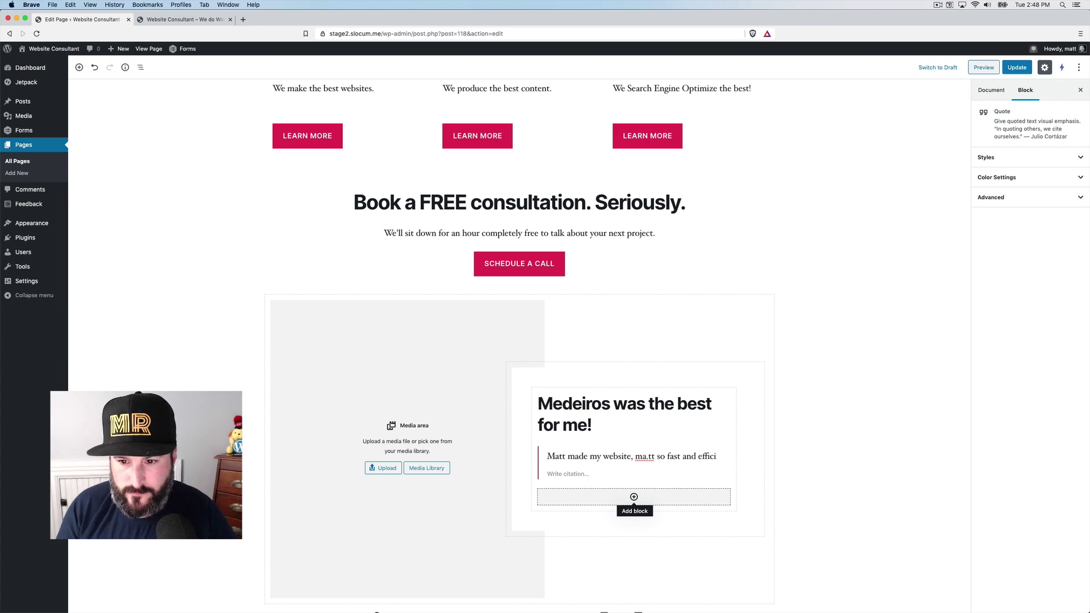
{"action": "type", "text": "ent h"}
{"action": "key", "text": "BackSpace"}
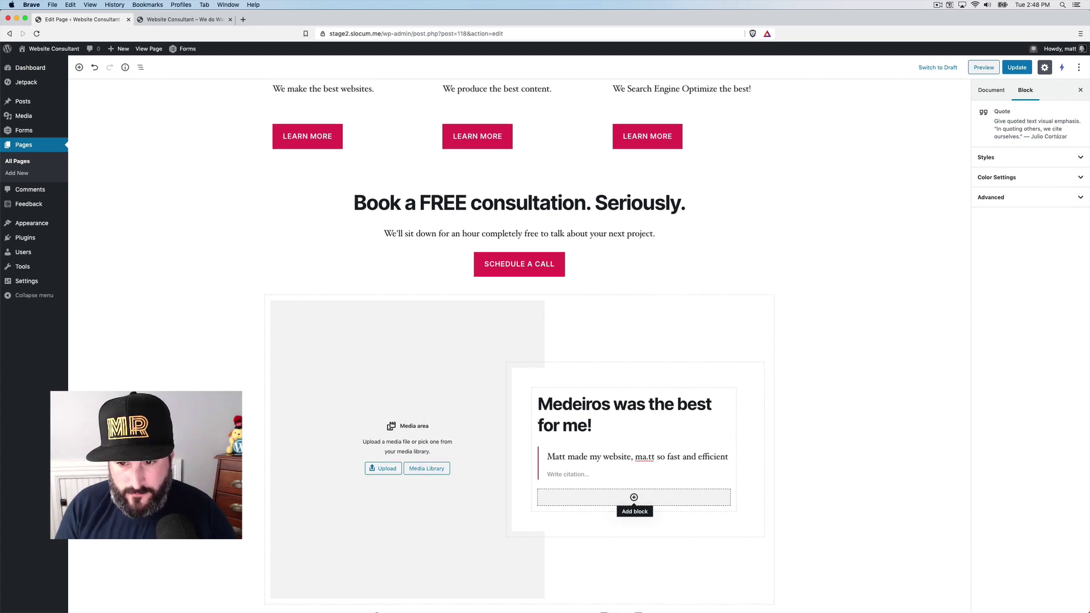
{"action": "key", "text": "BackSpace"}
{"action": "type", "text": ", he "}
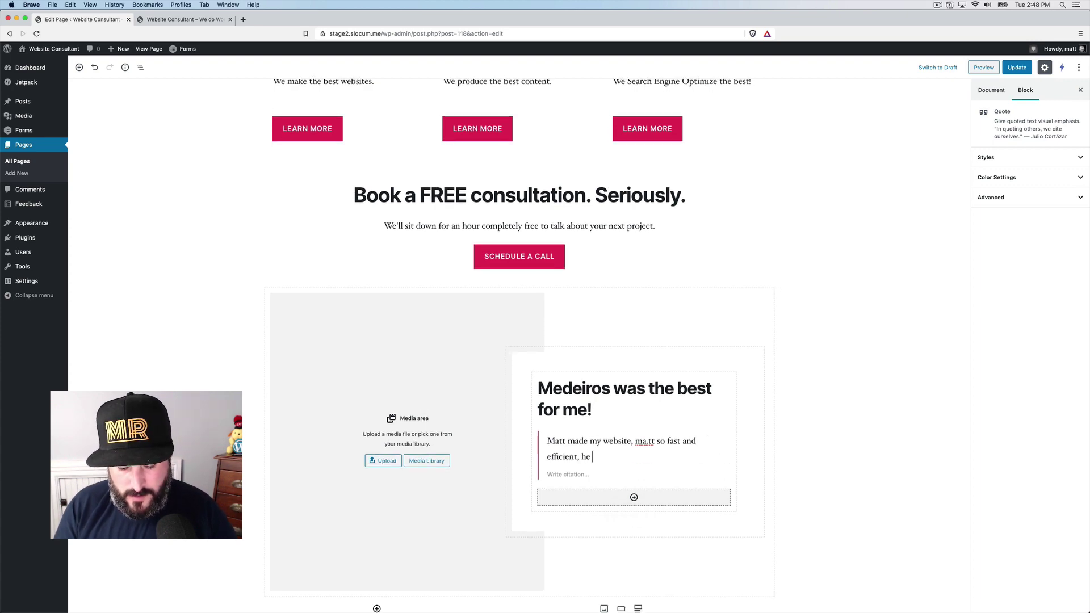
{"action": "type", "text": "truly is the best "}
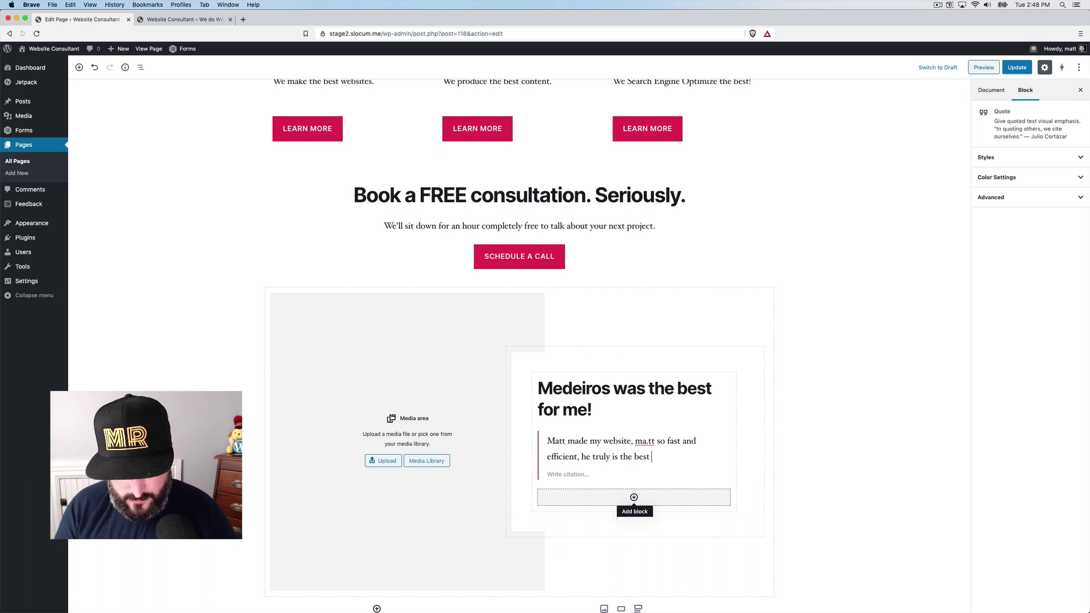
{"action": "type", "text": "WordPress consul"}
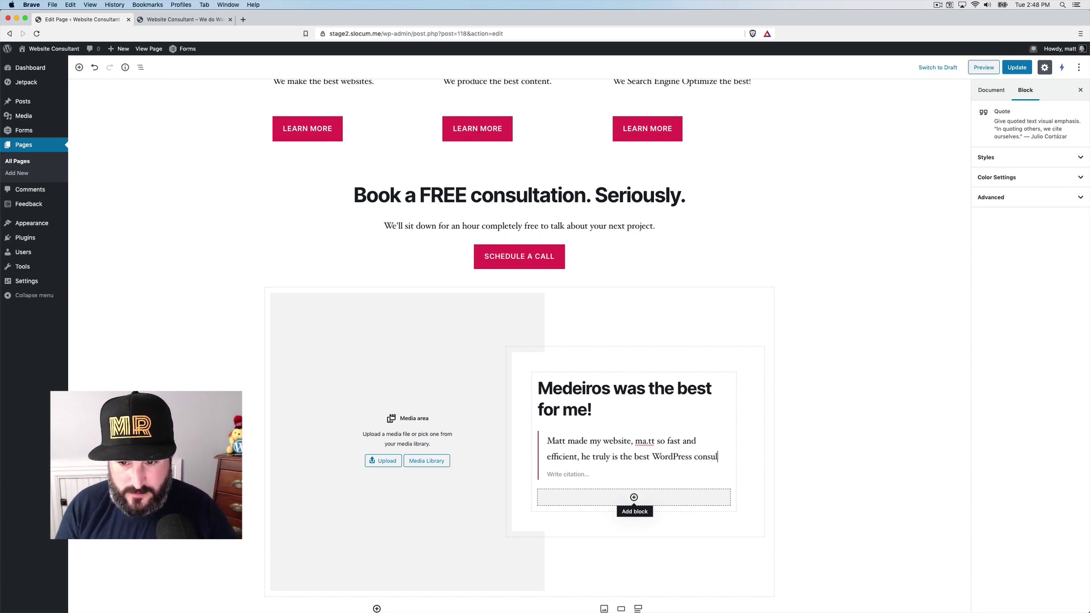
{"action": "type", "text": "tant on the web"}
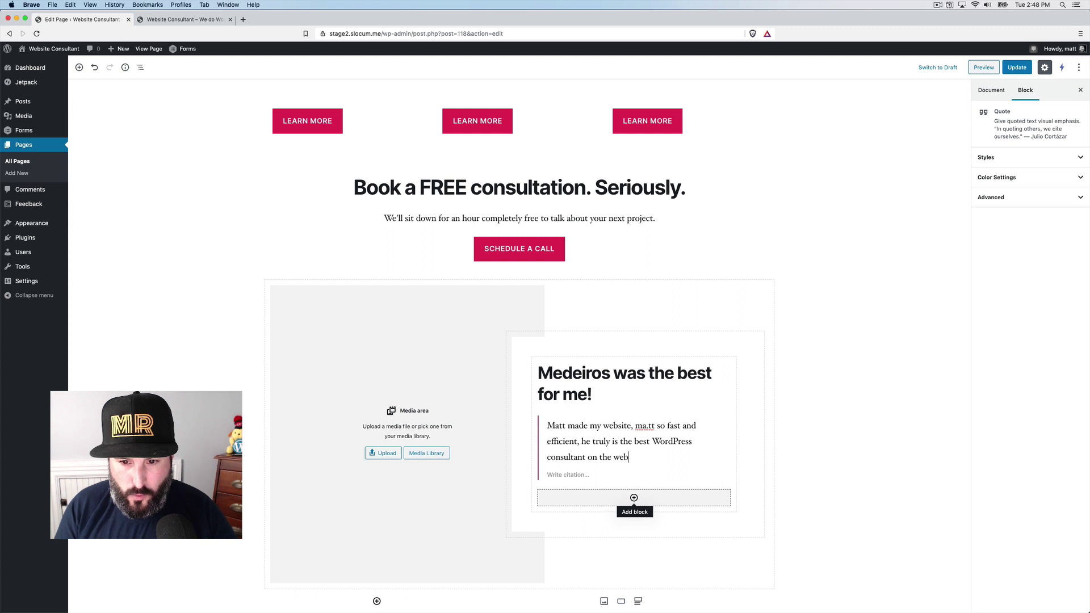
{"action": "type", "text": "."}
Set the quote's citation to "Matt Mullenweg, Automattic".
{"action": "key", "text": "Return"}
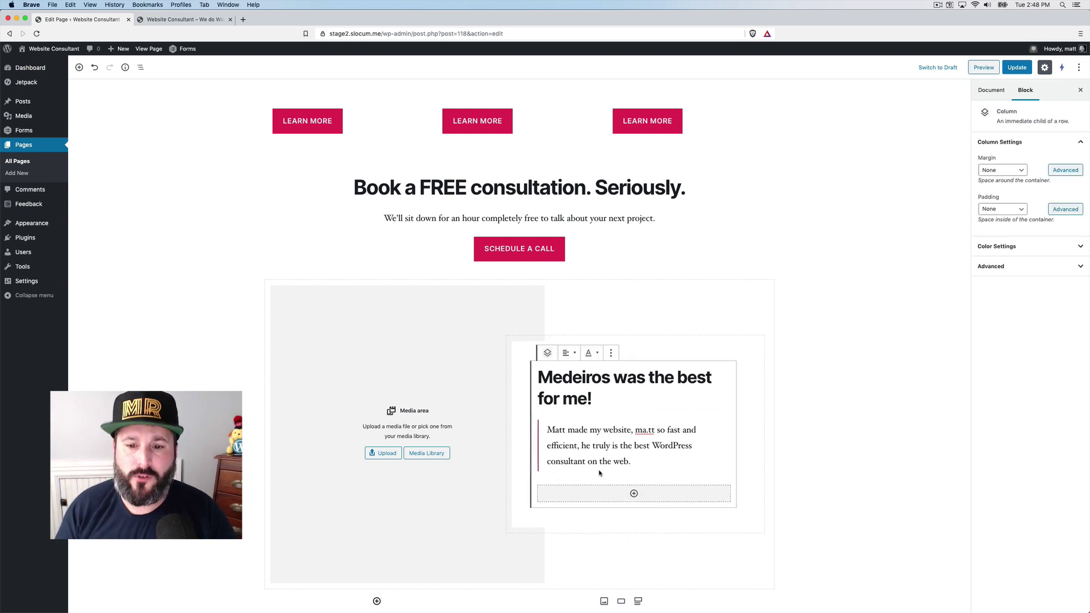
{"action": "type", "text": "Ma"}
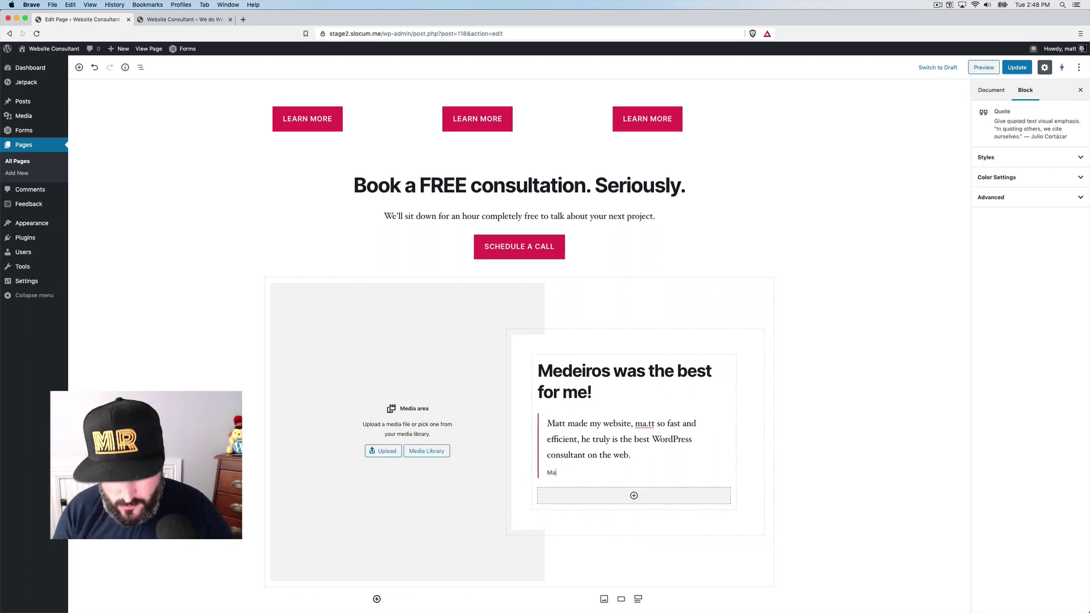
{"action": "type", "text": "tt Mullen"}
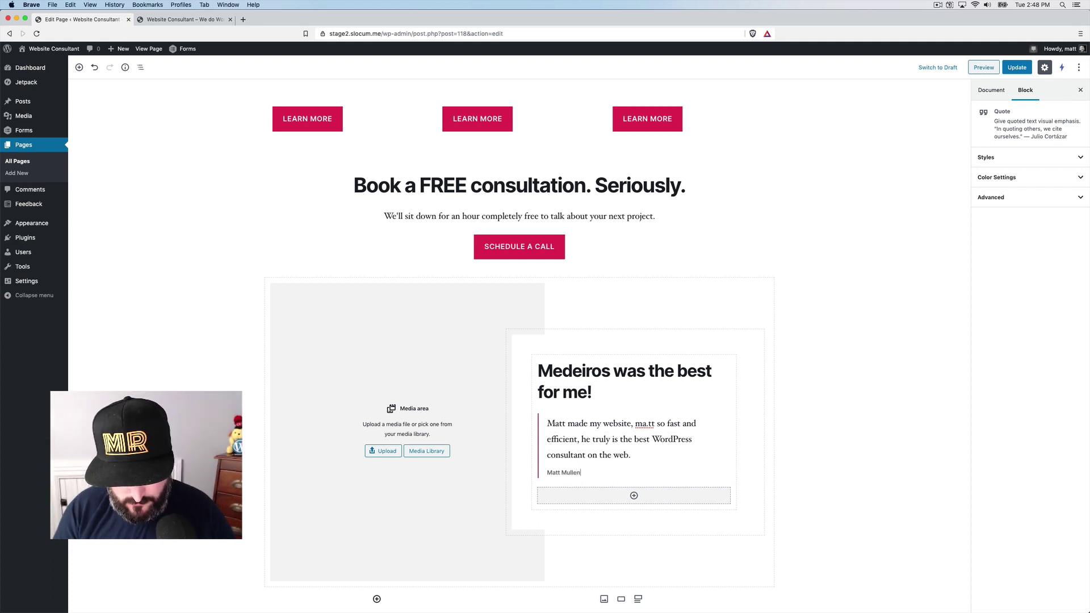
{"action": "type", "text": "weg, Au"}
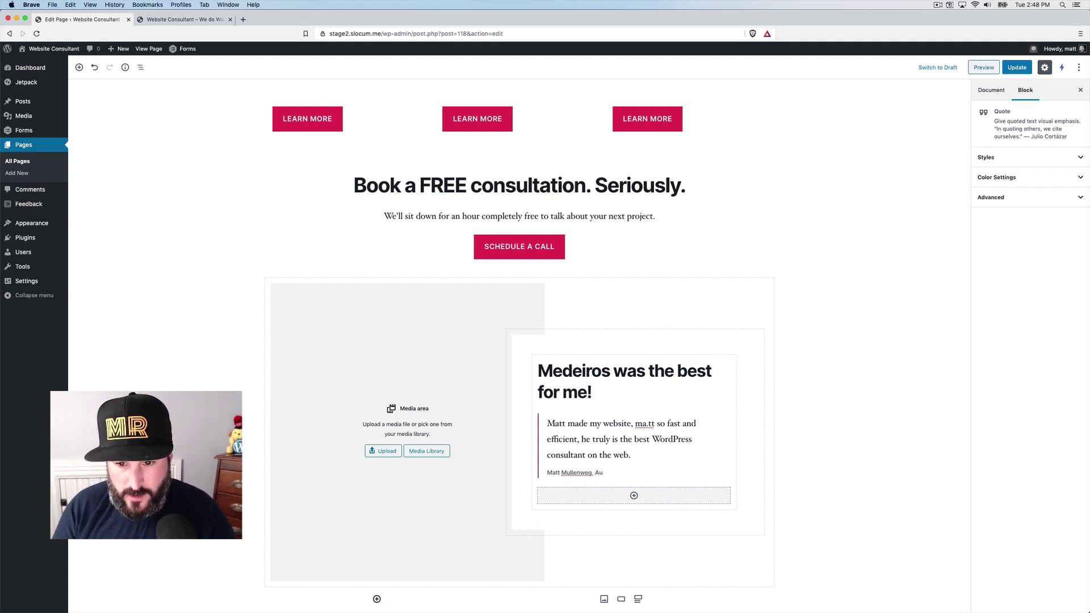
{"action": "type", "text": "tomattic"}
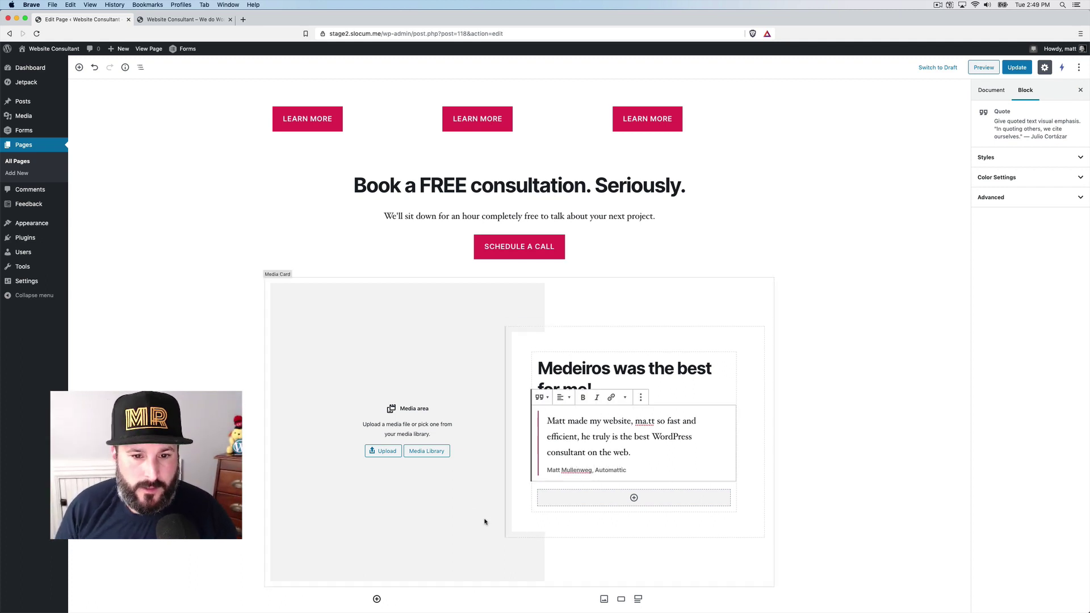
Fill the Media Card's media area with the media library photo of two men standing in a forest.
{"action": "left_click", "coordinate": [427, 452]}
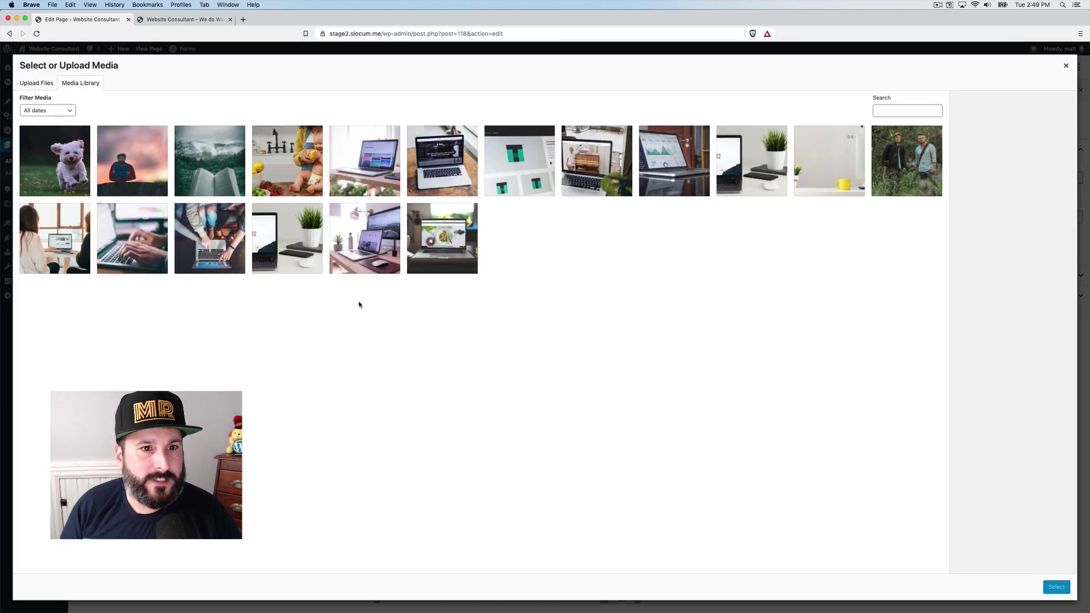
{"action": "left_click", "coordinate": [901, 161]}
{"action": "left_click", "coordinate": [1055, 586]}
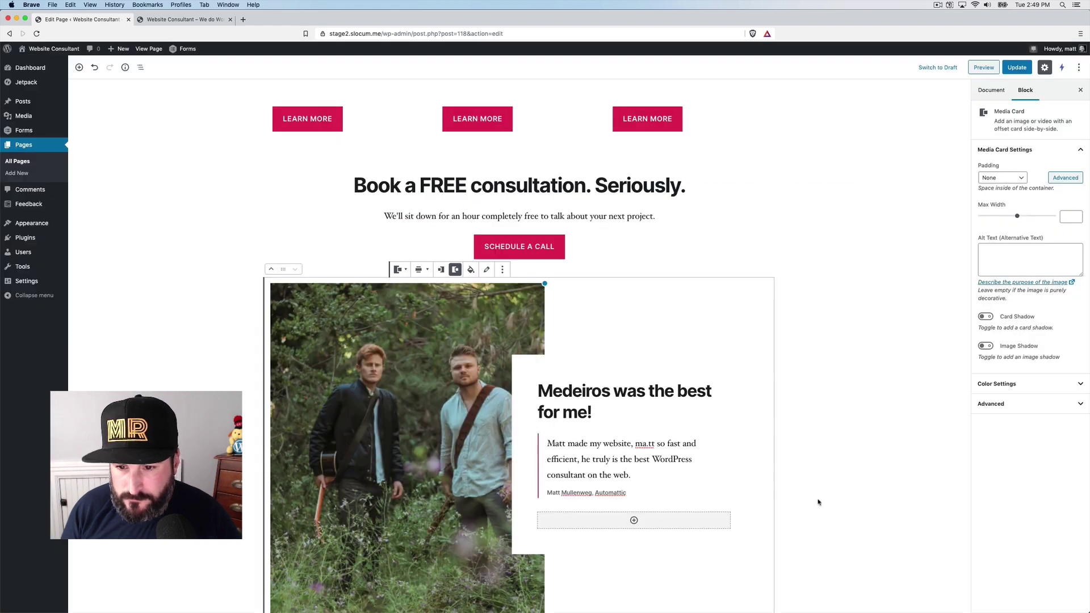
Add a Button block below the quote in the Media Card, labelled "READ THE CASE STUDY".
{"action": "left_click", "coordinate": [633, 519]}
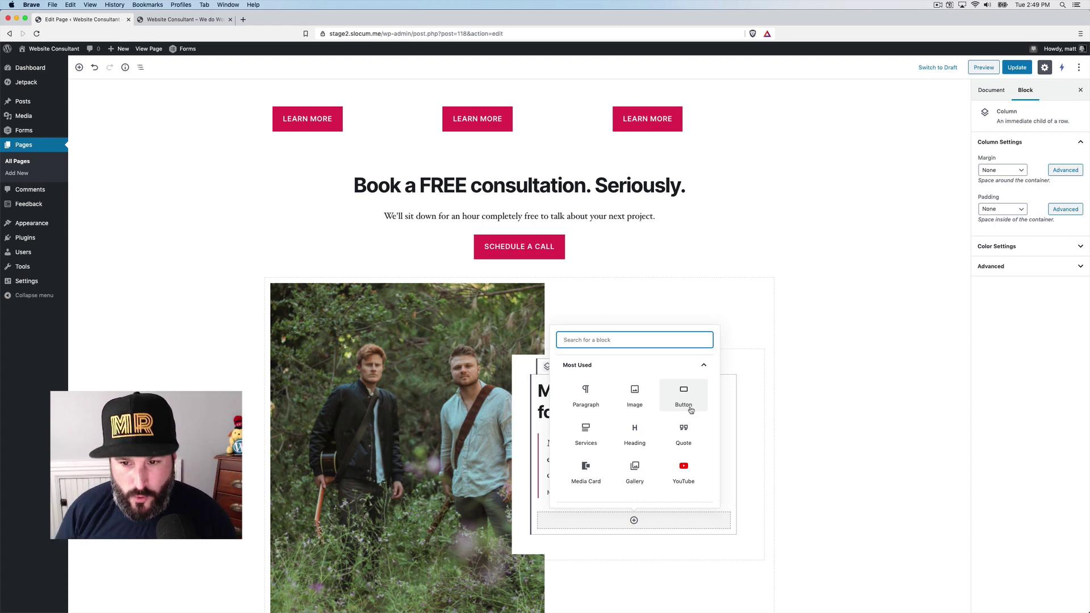
{"action": "left_click", "coordinate": [683, 396]}
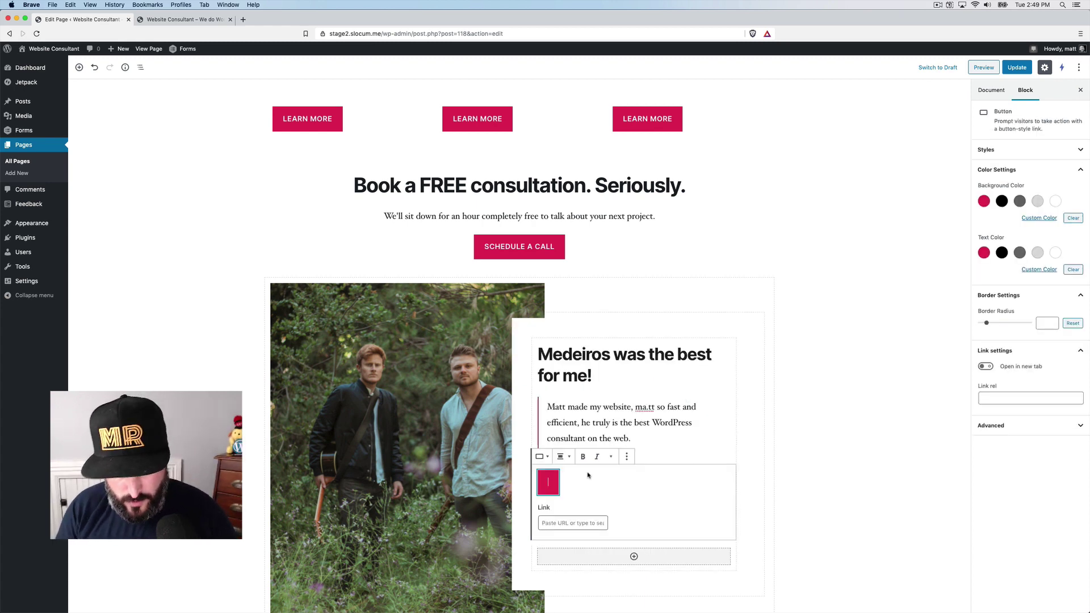
{"action": "type", "text": "READ THE CASE"}
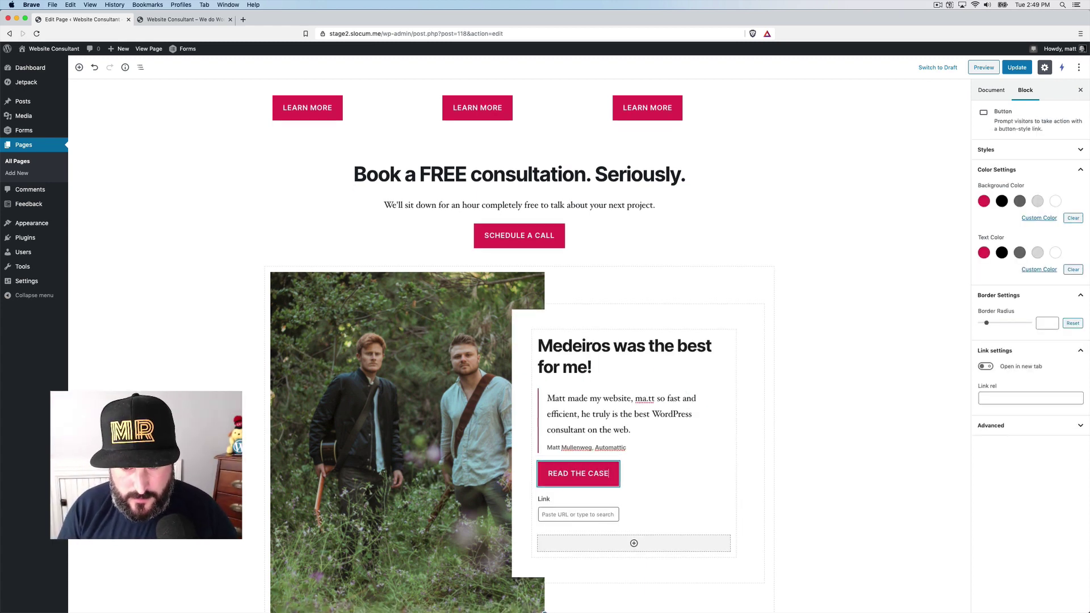
{"action": "type", "text": " STUFY"}
{"action": "key", "text": "BackSpace"}
{"action": "key", "text": "BackSpace"}
{"action": "type", "text": "D"}
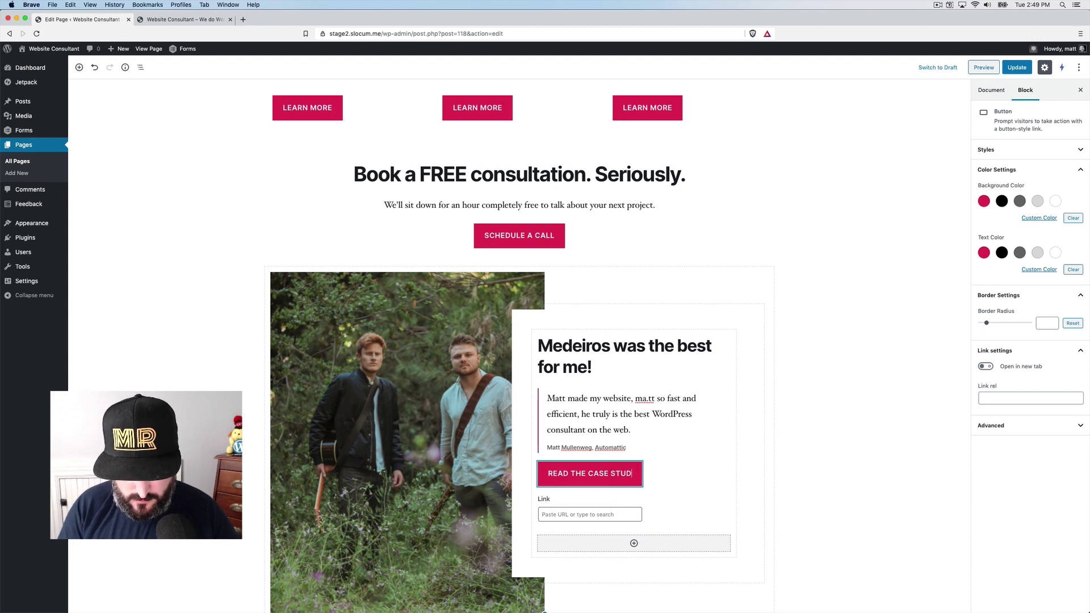
{"action": "type", "text": "Y"}
Link the Media Card's button to the existing "Case Study" post by searching for "case".
{"action": "key", "text": "Tab"}
{"action": "type", "text": "cas"}
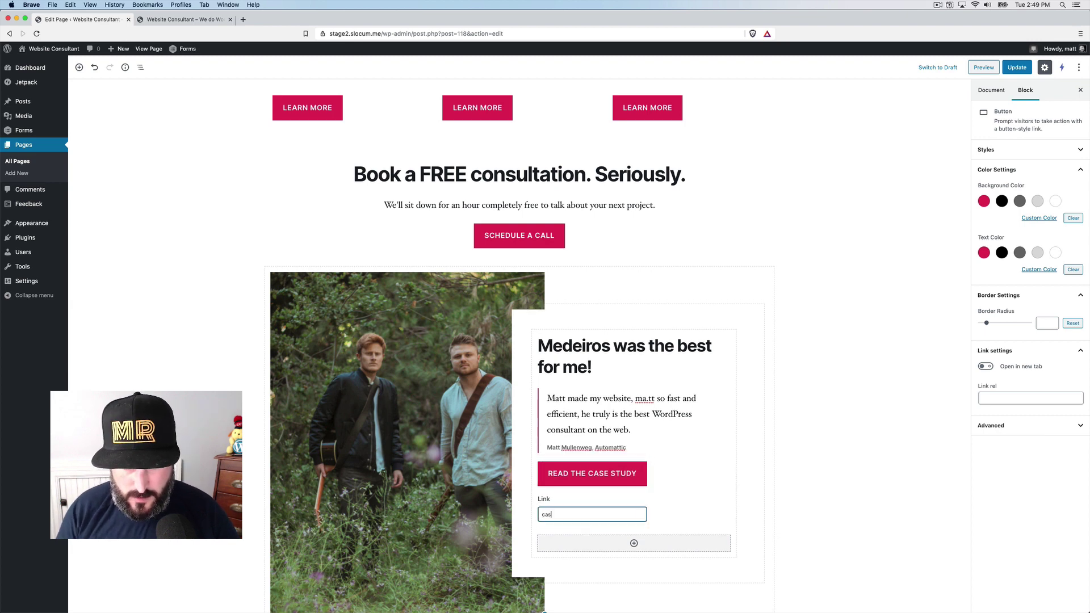
{"action": "type", "text": "t"}
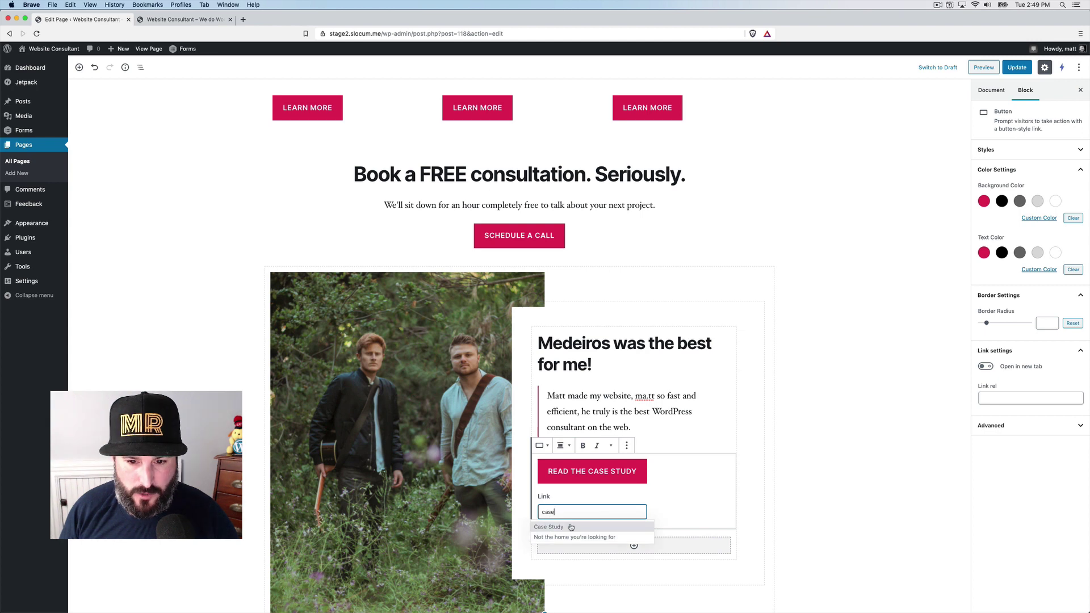
{"action": "left_click", "coordinate": [570, 527]}
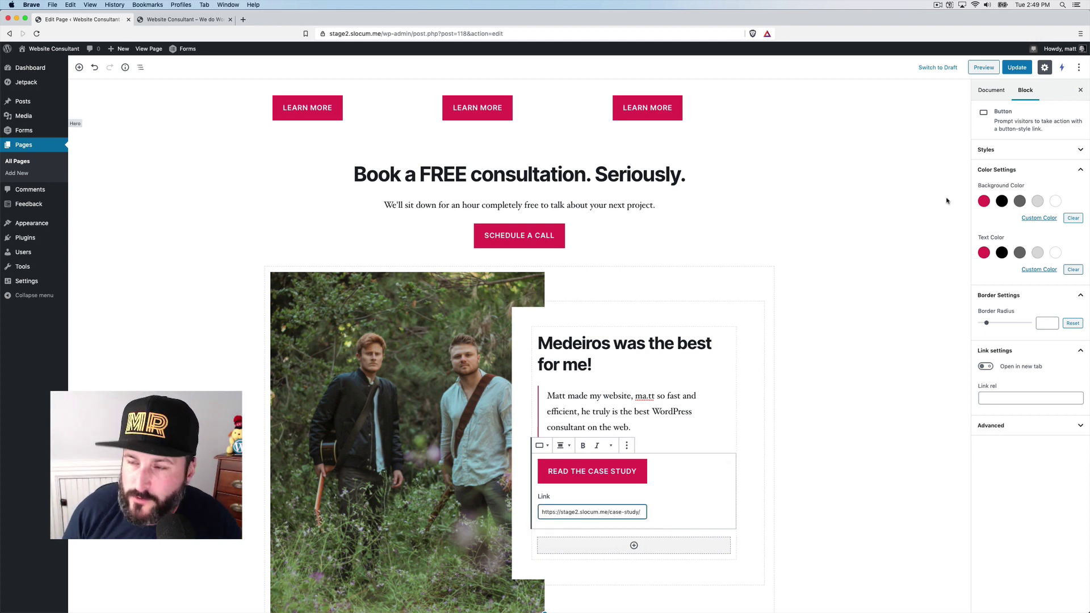
Update the page with the finished Media Card and open its preview.
{"action": "left_click", "coordinate": [1023, 70]}
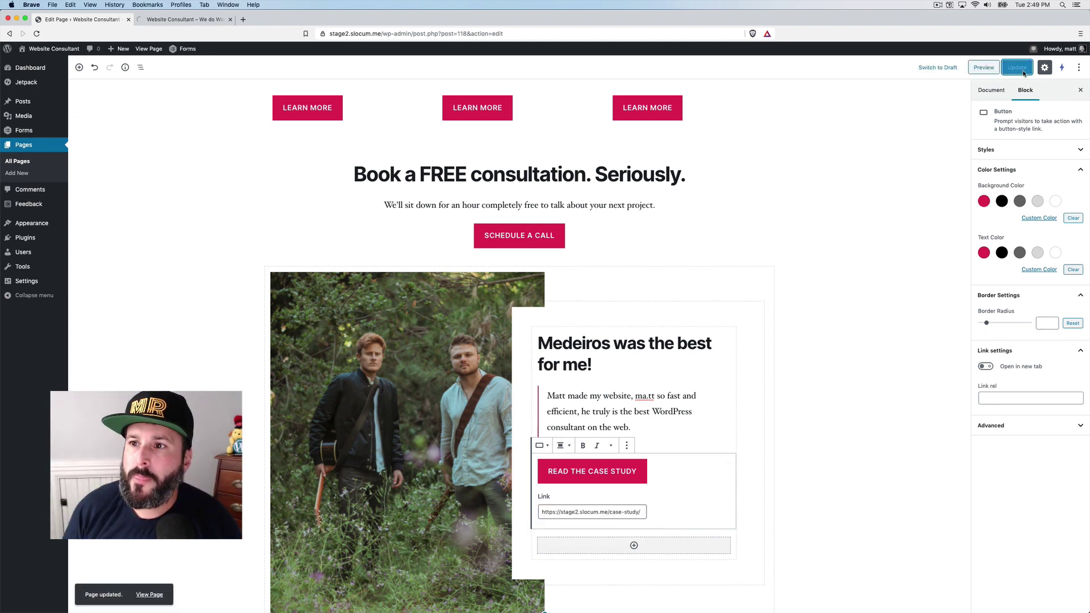
{"action": "left_click", "coordinate": [977, 67]}
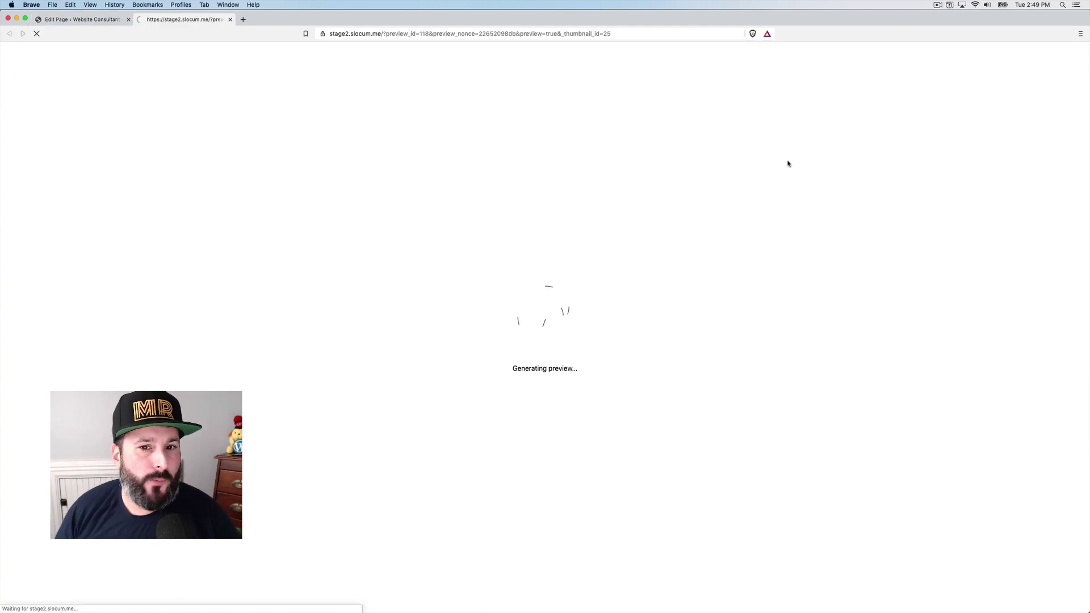
Review the previewed page from the cover through the gallery, Services section and Hero down to the Media Card testimonial.
{"action": "scroll", "coordinate": [732, 180], "scroll_direction": "down", "scroll_amount": 20}
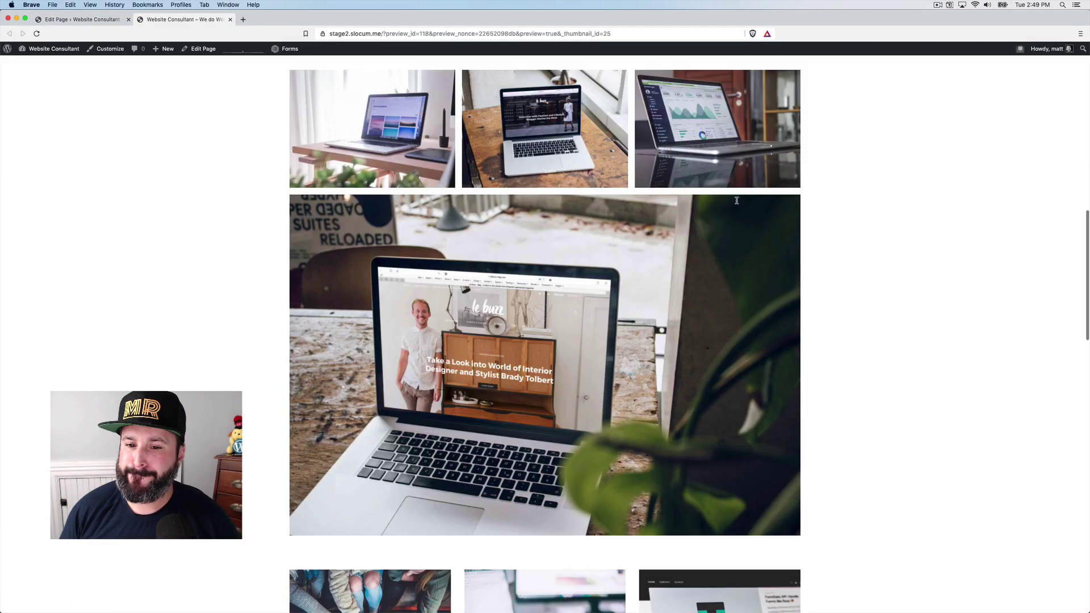
{"action": "scroll", "coordinate": [736, 204], "scroll_direction": "up", "scroll_amount": 15}
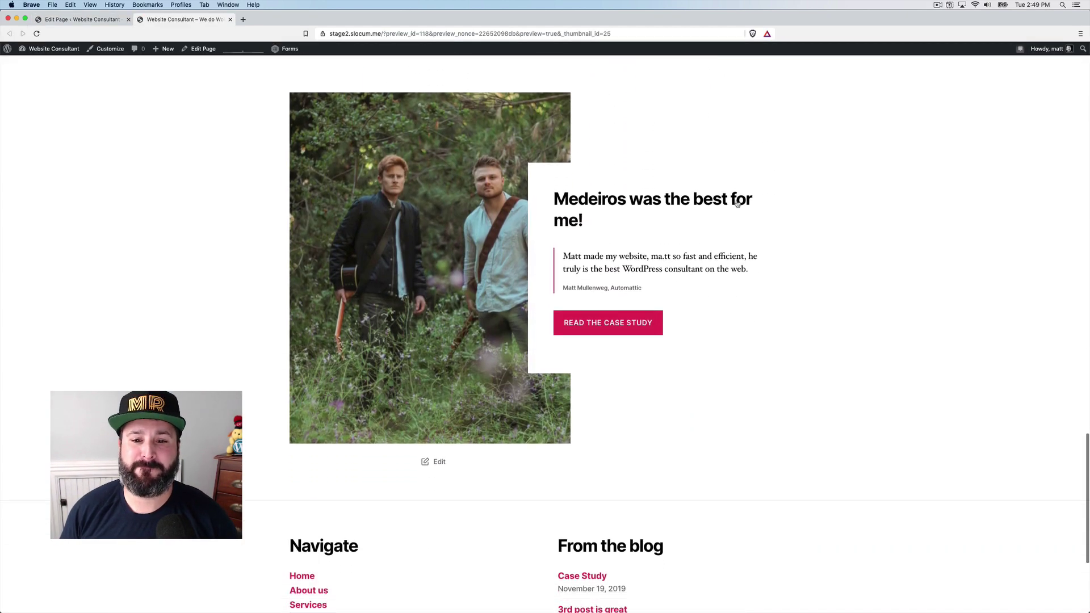
{"action": "scroll", "coordinate": [737, 204], "scroll_direction": "up", "scroll_amount": 8}
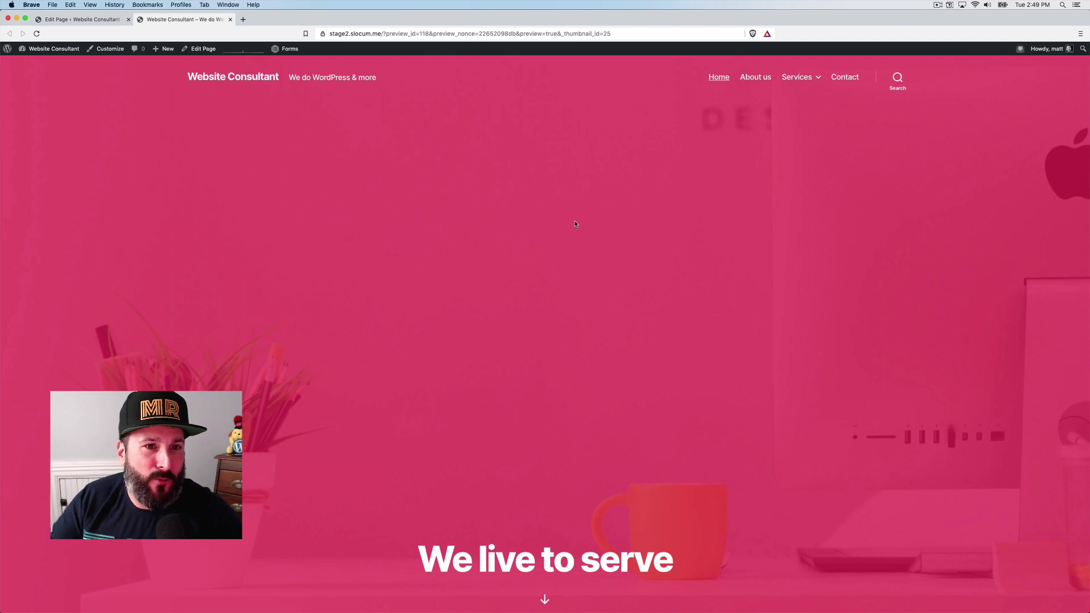
{"action": "scroll", "coordinate": [575, 224], "scroll_direction": "down", "scroll_amount": 10}
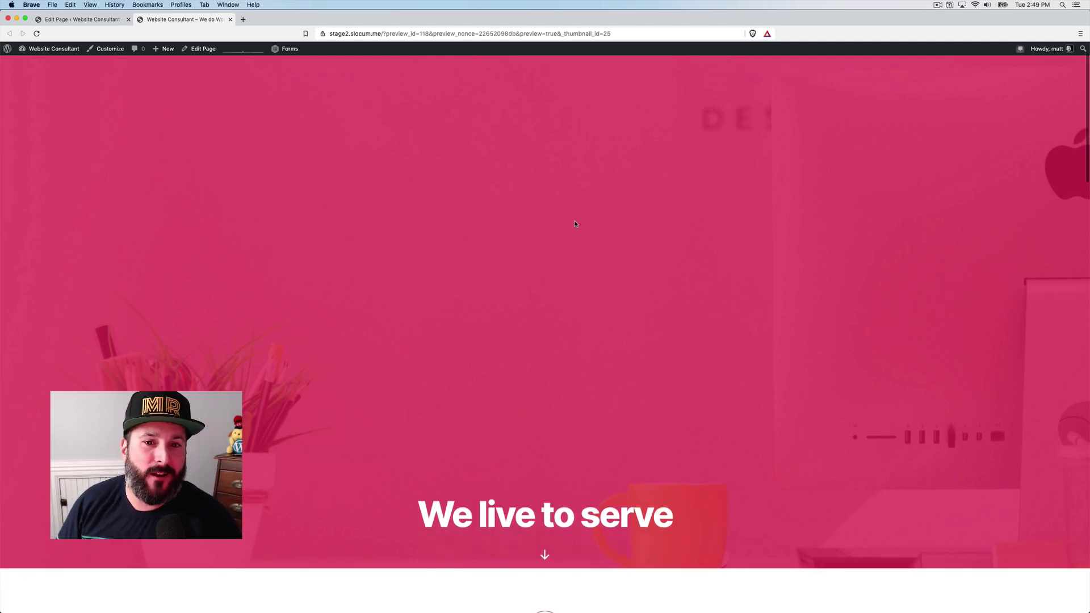
{"action": "scroll", "coordinate": [575, 224], "scroll_direction": "down", "scroll_amount": 6}
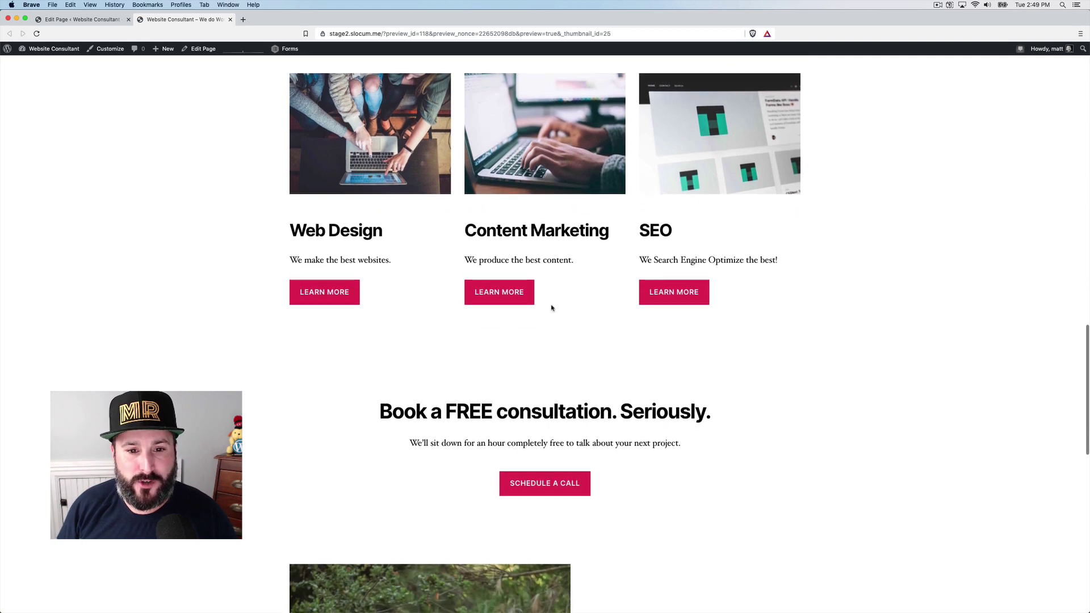
{"action": "scroll", "coordinate": [553, 309], "scroll_direction": "down", "scroll_amount": 5}
{"action": "scroll", "coordinate": [552, 309], "scroll_direction": "down", "scroll_amount": 4}
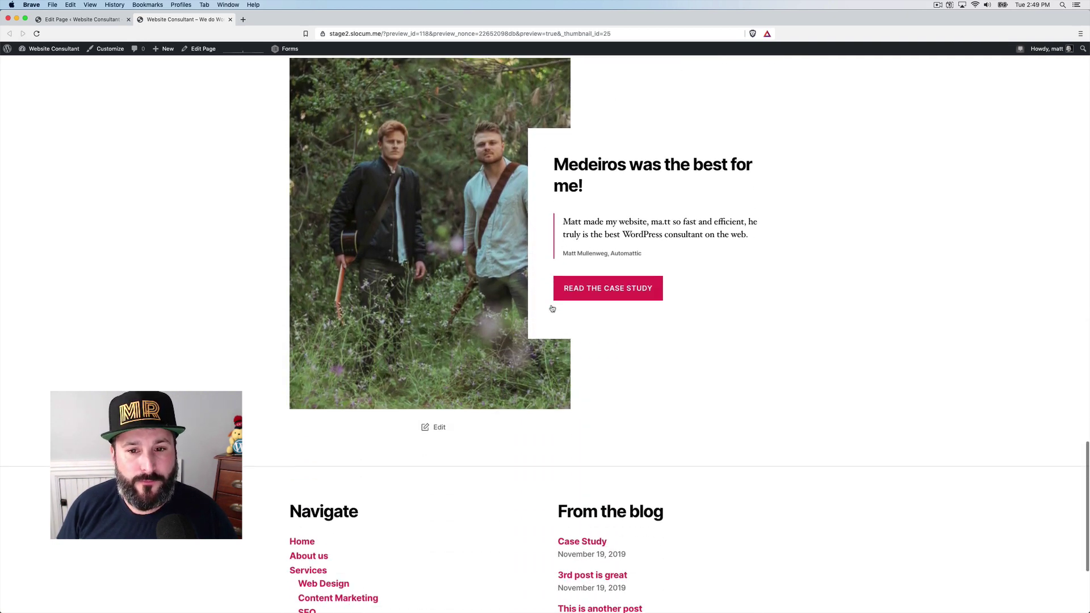
{"action": "scroll", "coordinate": [612, 214], "scroll_direction": "up", "scroll_amount": 3}
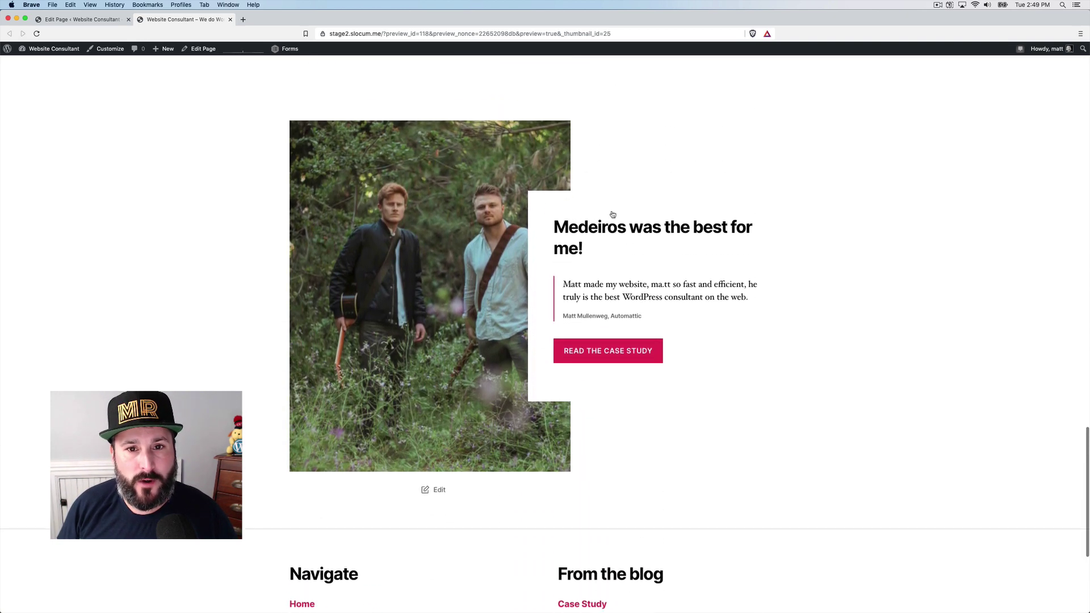
{"action": "scroll", "coordinate": [612, 214], "scroll_direction": "down", "scroll_amount": 2}
{"action": "scroll", "coordinate": [613, 214], "scroll_direction": "down", "scroll_amount": 1}
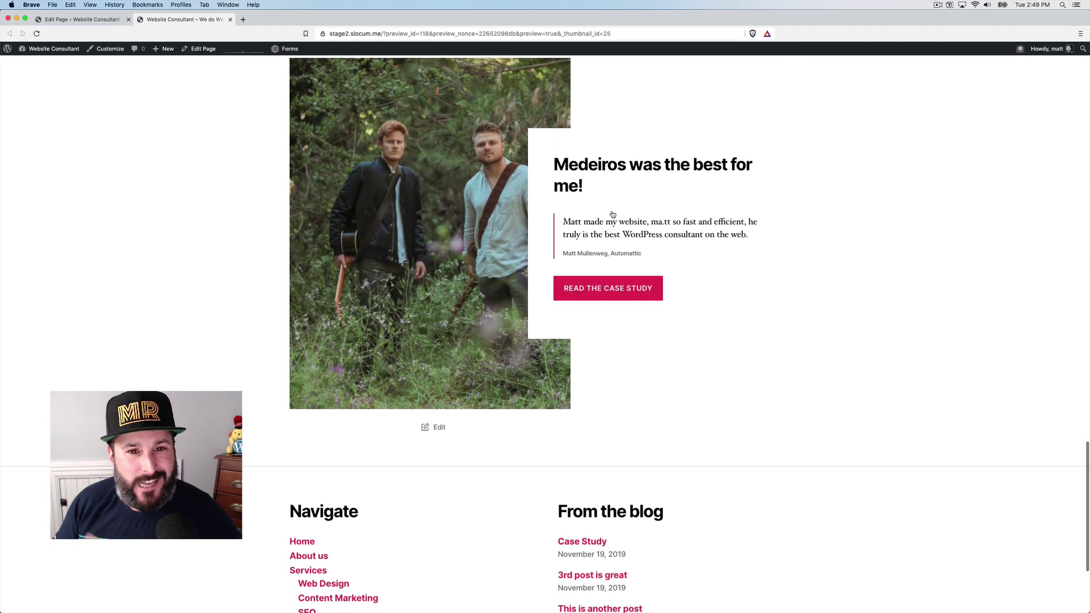
Look over the previewed home page again, from the testimonial up to the cover and back down through the gallery and Services section.
{"action": "scroll", "coordinate": [612, 214], "scroll_direction": "up", "scroll_amount": 15}
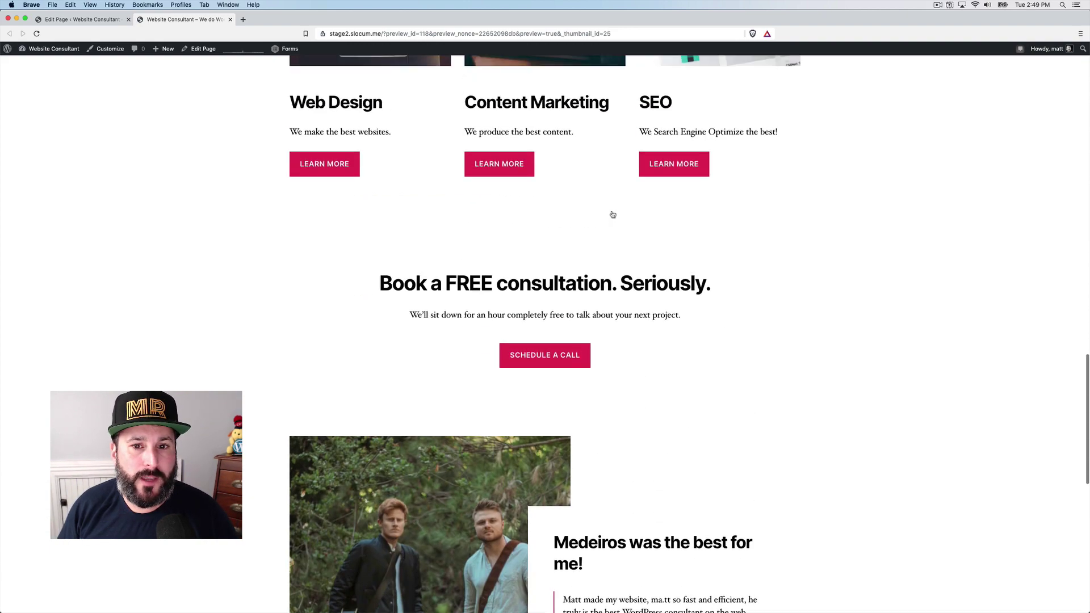
{"action": "scroll", "coordinate": [612, 214], "scroll_direction": "up", "scroll_amount": 15}
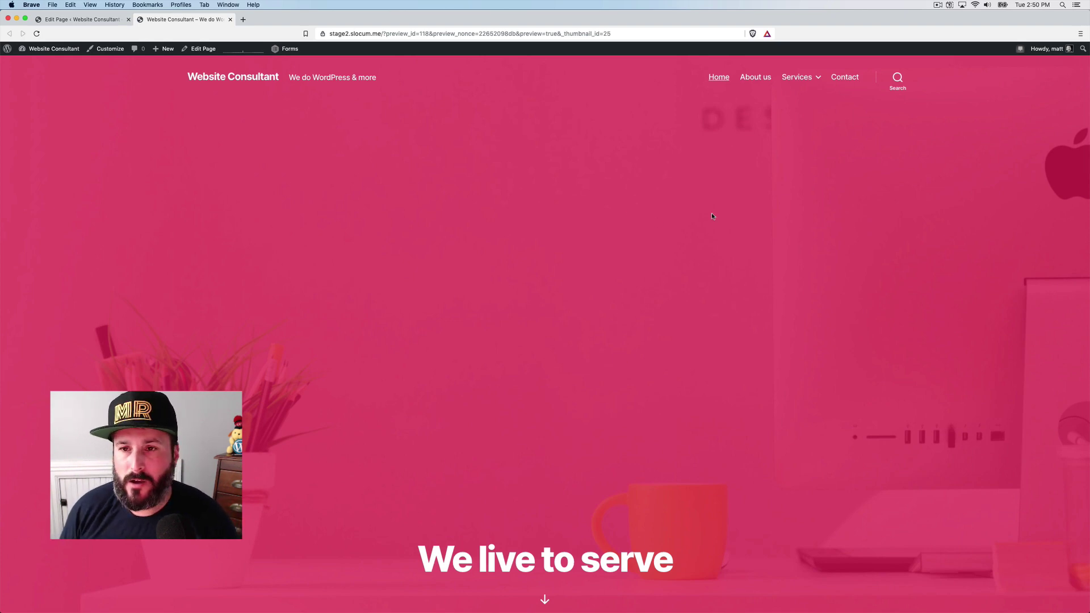
{"action": "scroll", "coordinate": [711, 215], "scroll_direction": "down", "scroll_amount": 5}
{"action": "scroll", "coordinate": [711, 216], "scroll_direction": "down", "scroll_amount": 15}
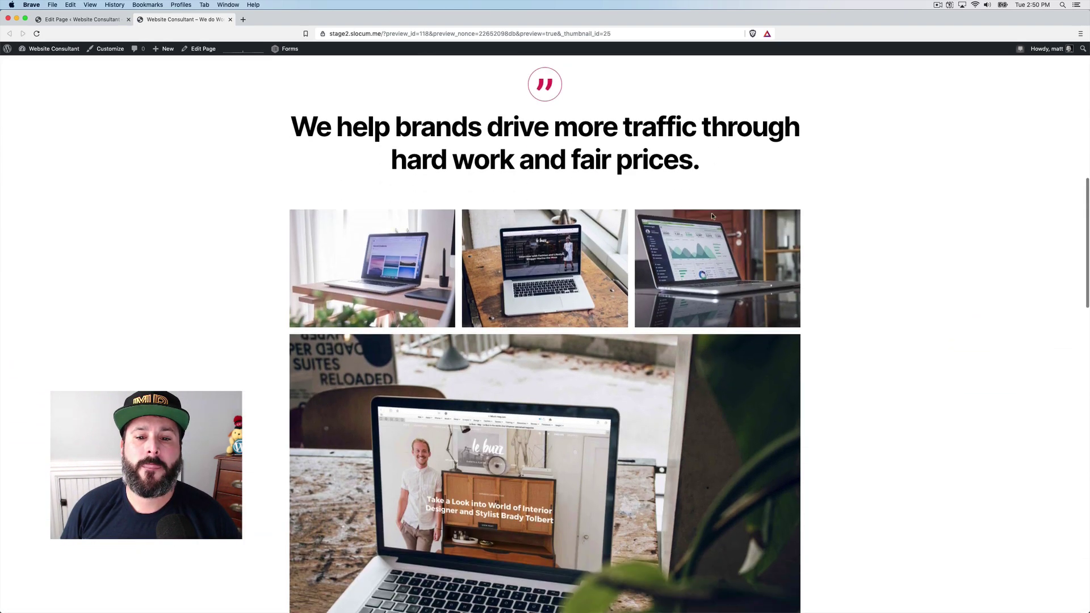
{"action": "scroll", "coordinate": [650, 304], "scroll_direction": "down", "scroll_amount": 2}
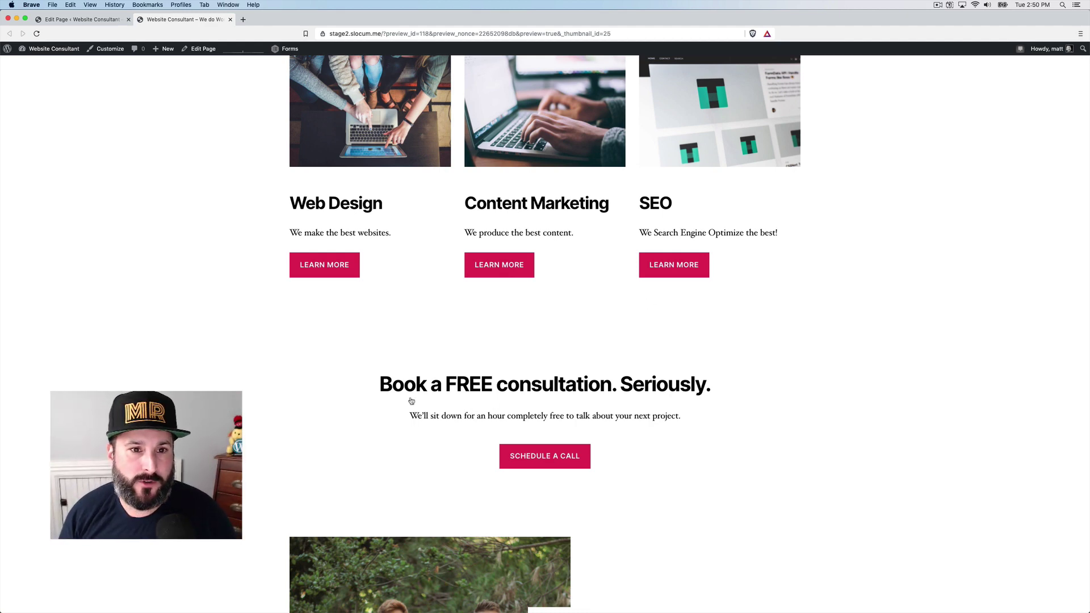
Follow the Web Design service's "LEARN MORE" link and examine the video and text on the page.
{"action": "left_click", "coordinate": [333, 265]}
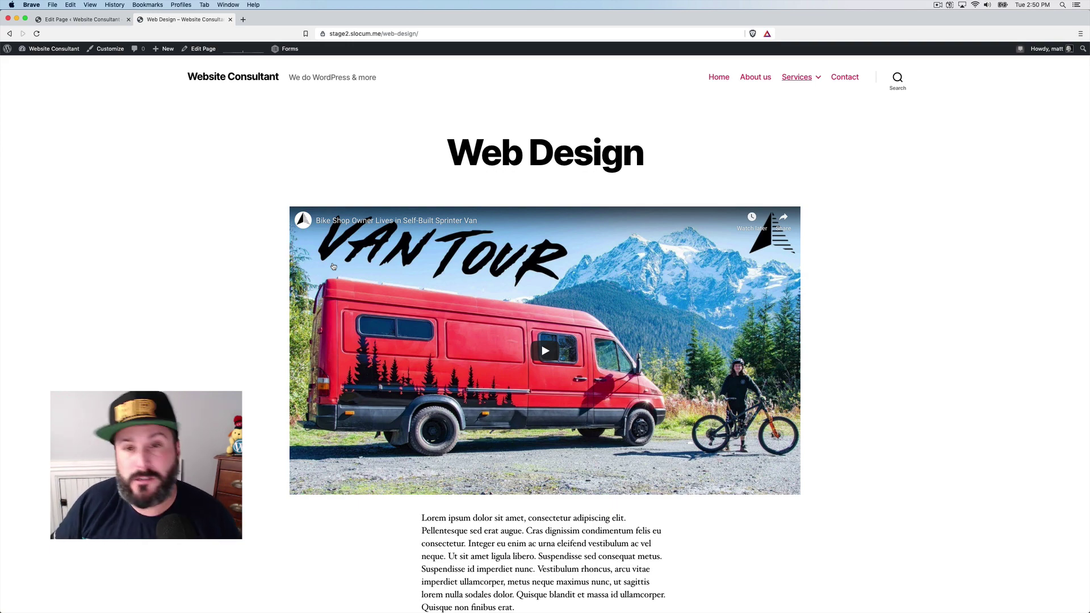
{"action": "scroll", "coordinate": [333, 266], "scroll_direction": "down", "scroll_amount": 6}
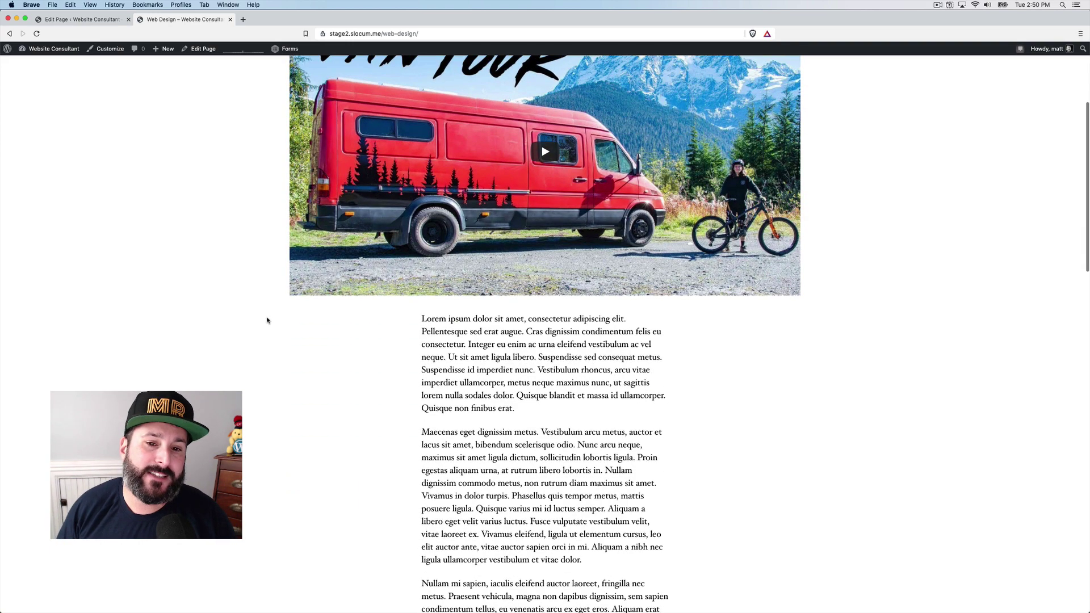
{"action": "scroll", "coordinate": [317, 319], "scroll_direction": "up", "scroll_amount": 5}
{"action": "scroll", "coordinate": [317, 320], "scroll_direction": "up", "scroll_amount": 1}
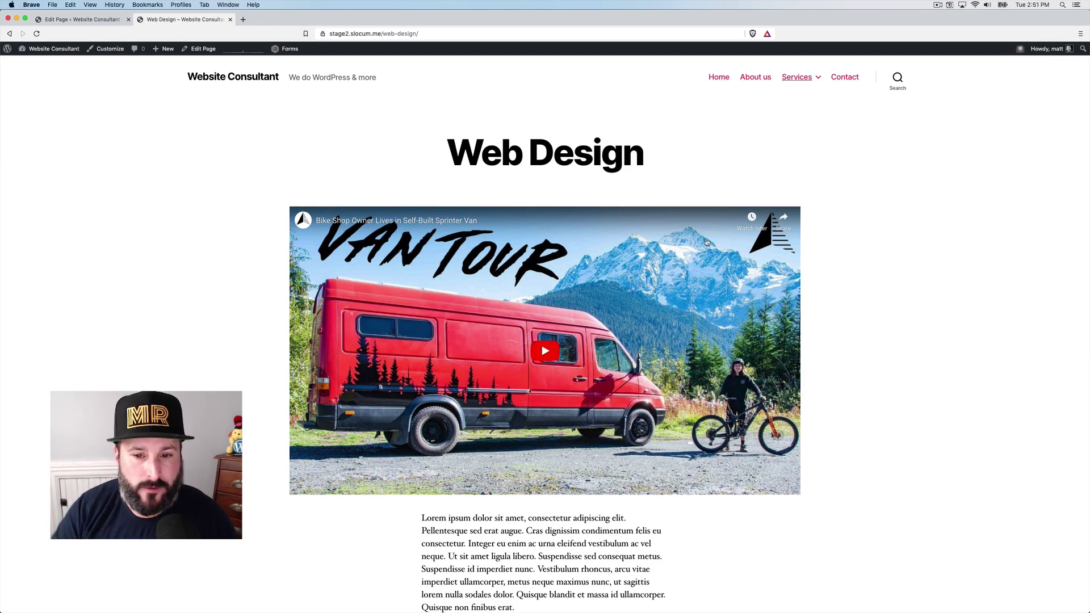
{"action": "scroll", "coordinate": [706, 242], "scroll_direction": "down", "scroll_amount": 1}
{"action": "scroll", "coordinate": [706, 242], "scroll_direction": "down", "scroll_amount": 5}
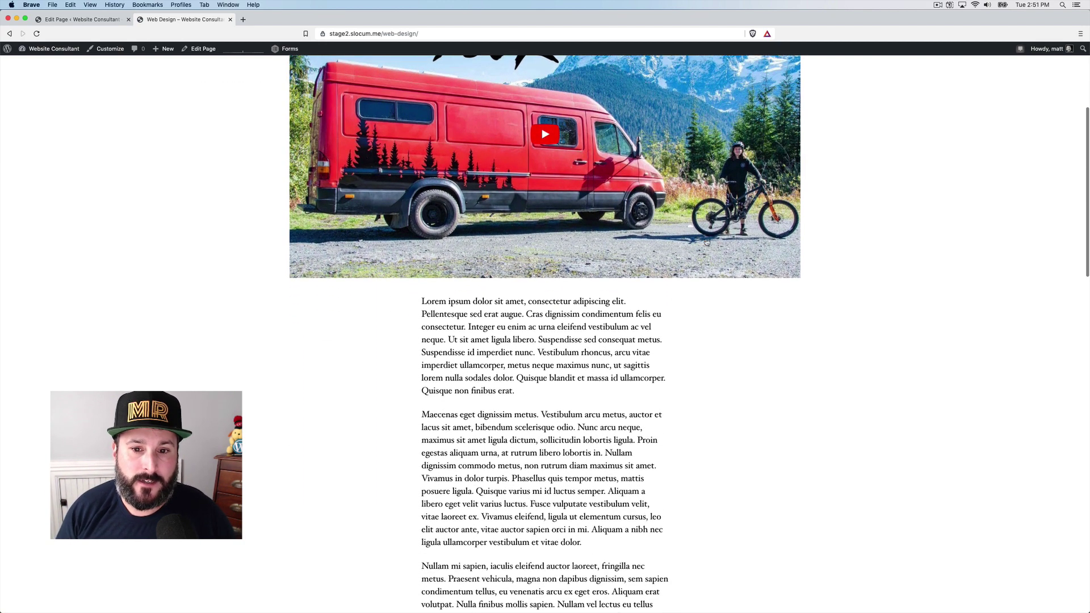
{"action": "scroll", "coordinate": [629, 325], "scroll_direction": "down", "scroll_amount": 2}
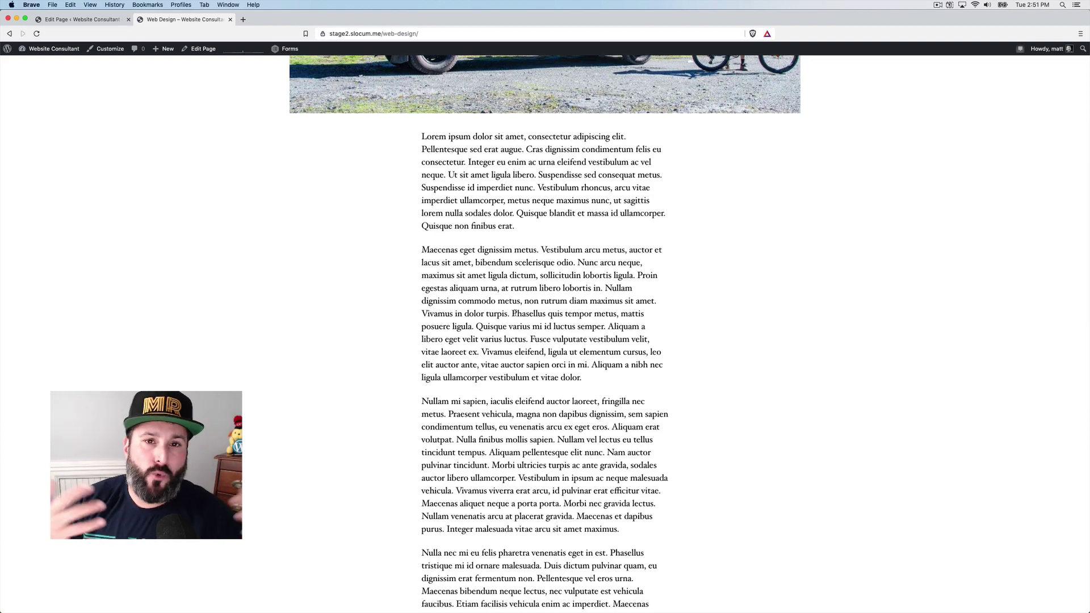
{"action": "scroll", "coordinate": [514, 311], "scroll_direction": "down", "scroll_amount": 7}
{"action": "scroll", "coordinate": [267, 191], "scroll_direction": "up", "scroll_amount": 15}
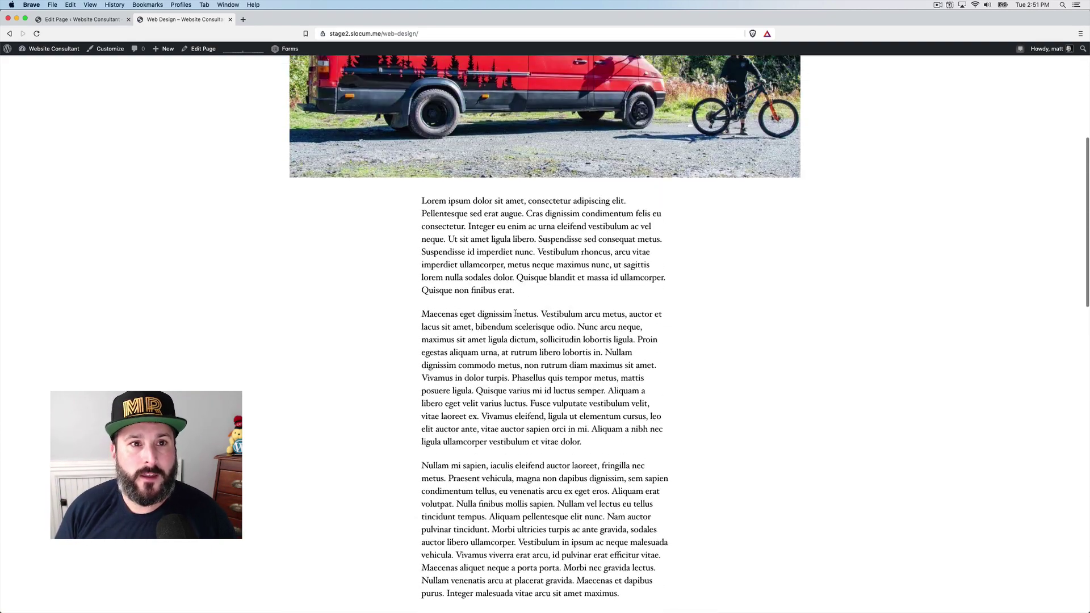
Open the Web Design page for editing at its body text.
{"action": "left_click", "coordinate": [200, 48]}
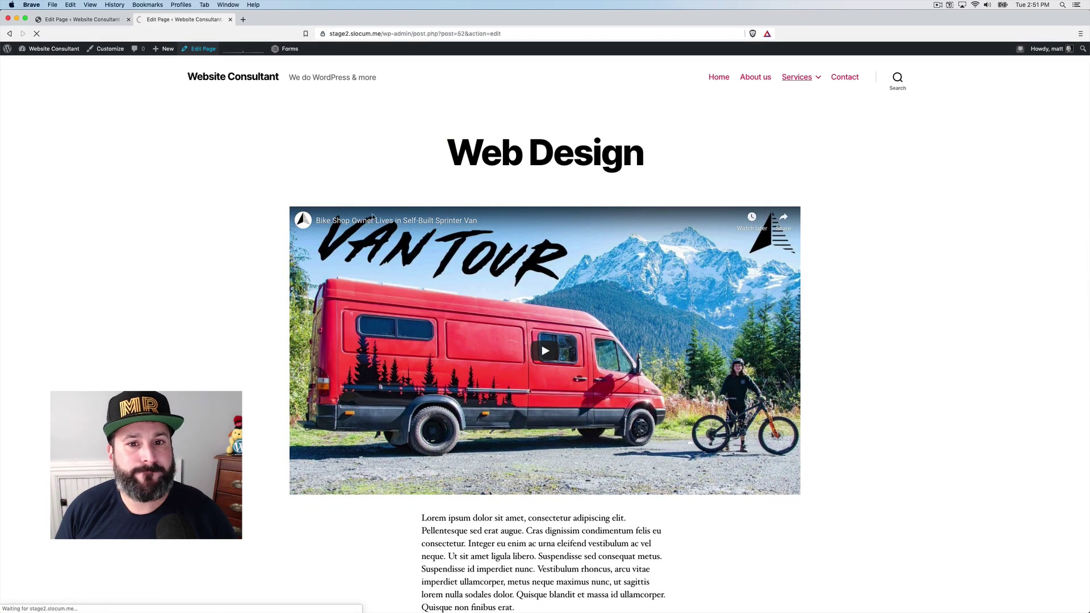
{"action": "scroll", "coordinate": [496, 397], "scroll_direction": "down", "scroll_amount": 3}
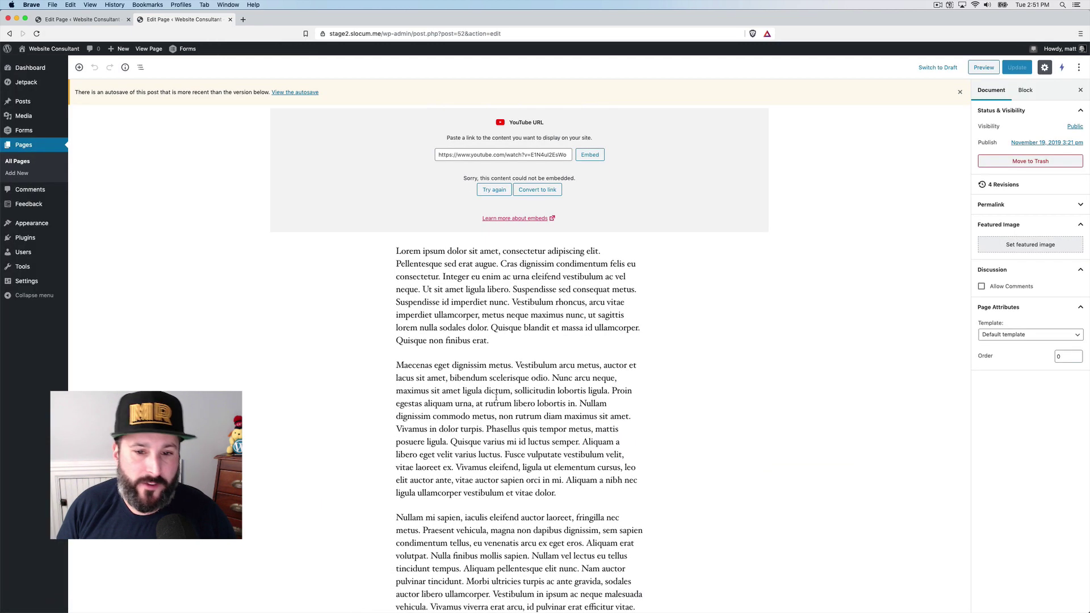
Browse the CoBlocks blocks and insert a Features block between the second and third paragraphs of the Web Design page.
{"action": "left_click", "coordinate": [519, 504]}
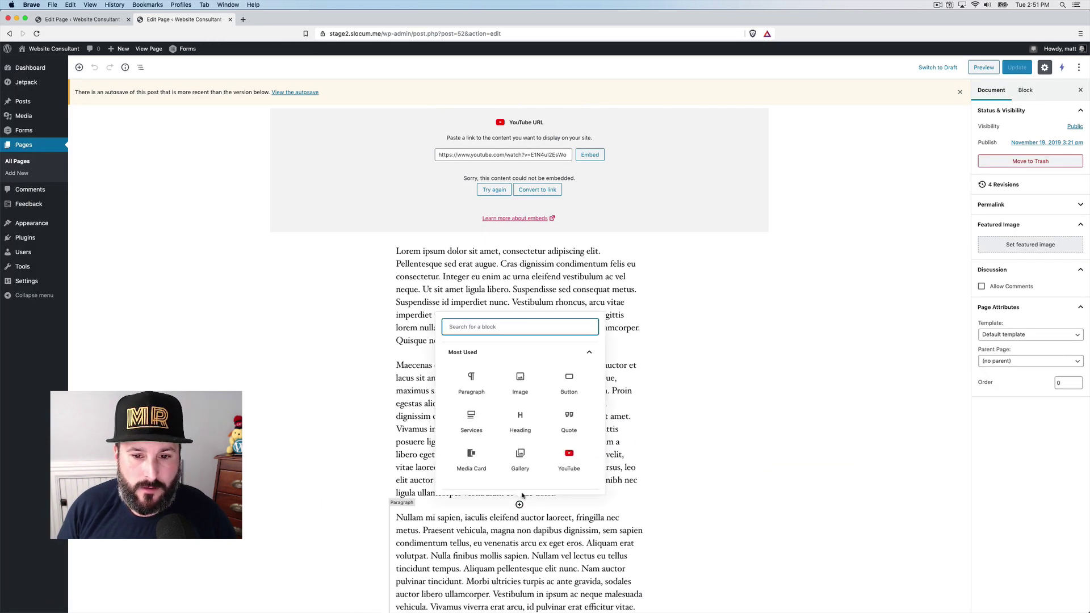
{"action": "scroll", "coordinate": [517, 447], "scroll_direction": "down", "scroll_amount": 3}
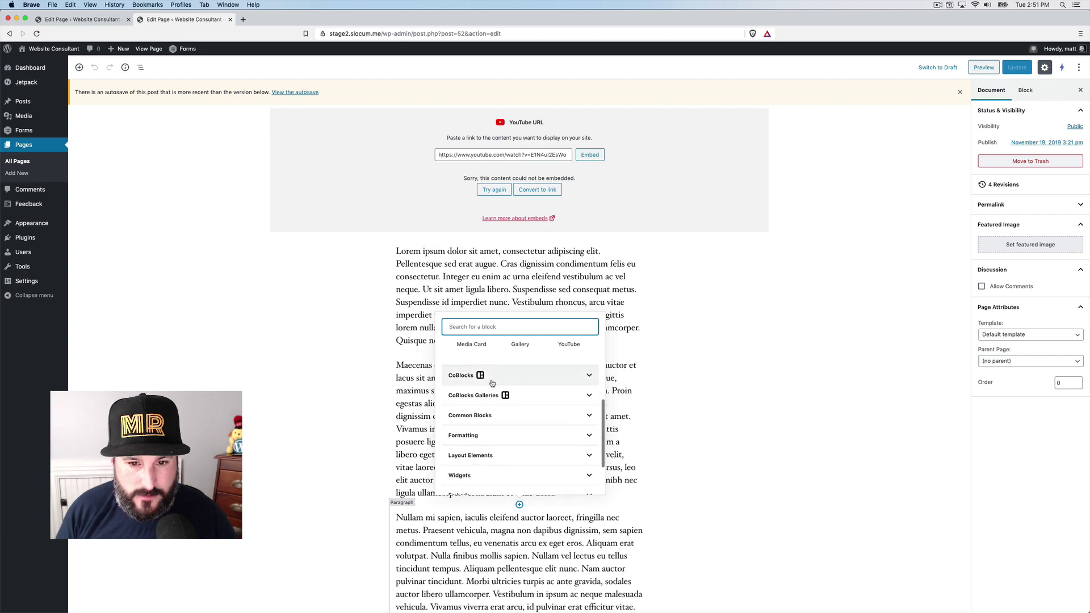
{"action": "left_click", "coordinate": [479, 372]}
{"action": "scroll", "coordinate": [519, 457], "scroll_direction": "down", "scroll_amount": 3}
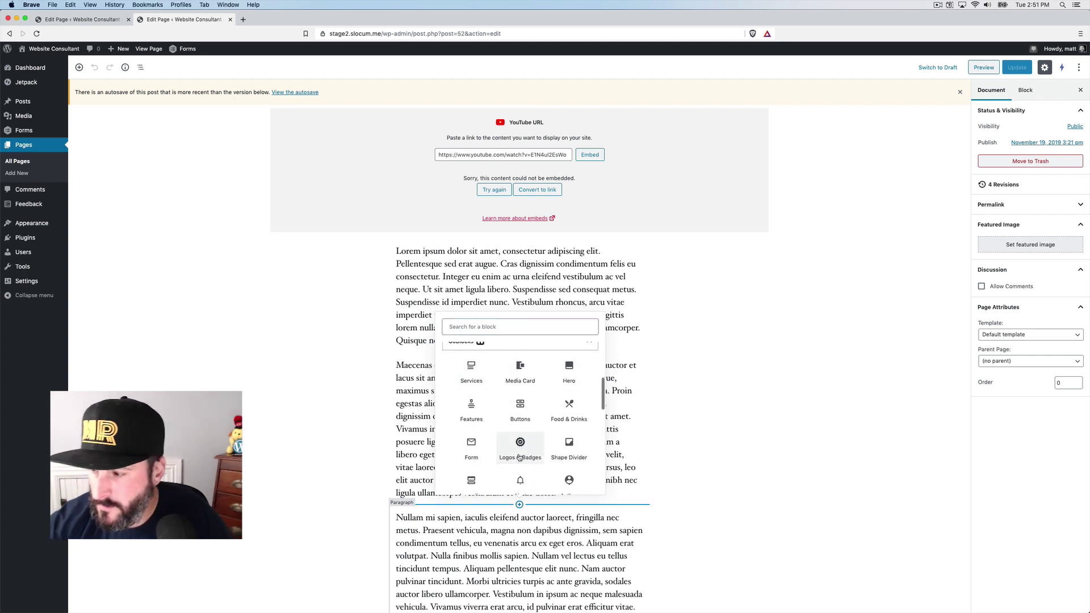
{"action": "scroll", "coordinate": [519, 456], "scroll_direction": "down", "scroll_amount": 1}
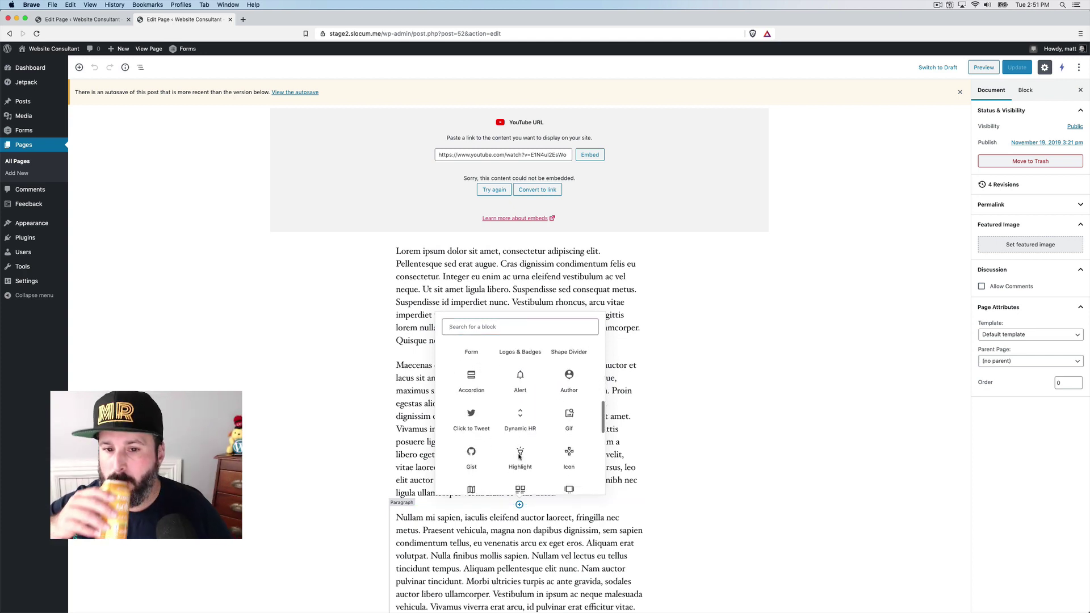
{"action": "scroll", "coordinate": [561, 466], "scroll_direction": "down", "scroll_amount": 3}
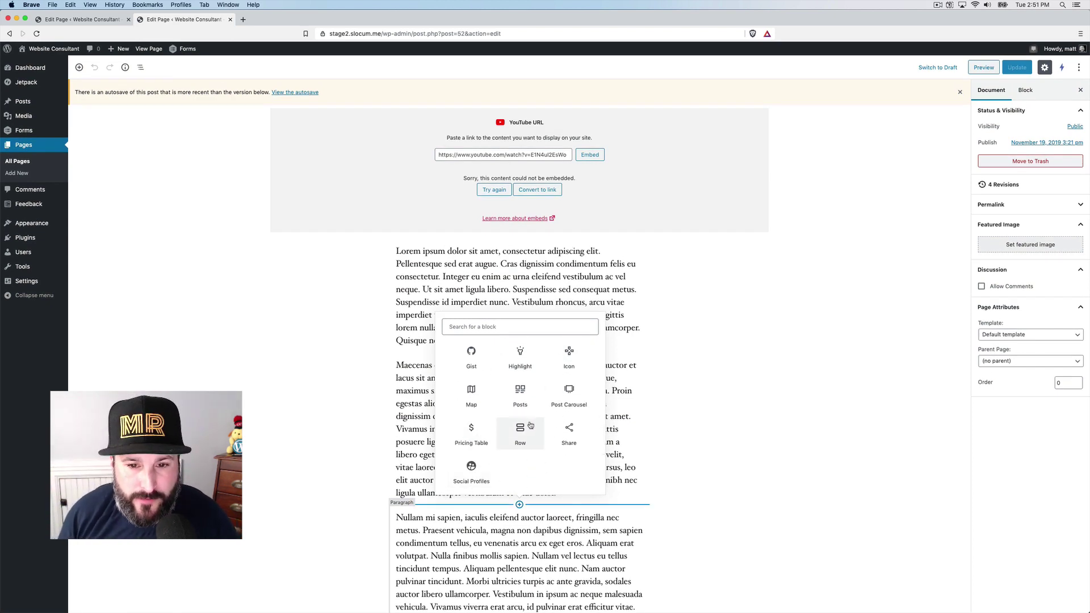
{"action": "scroll", "coordinate": [565, 437], "scroll_direction": "up", "scroll_amount": 1}
{"action": "scroll", "coordinate": [545, 431], "scroll_direction": "up", "scroll_amount": 3}
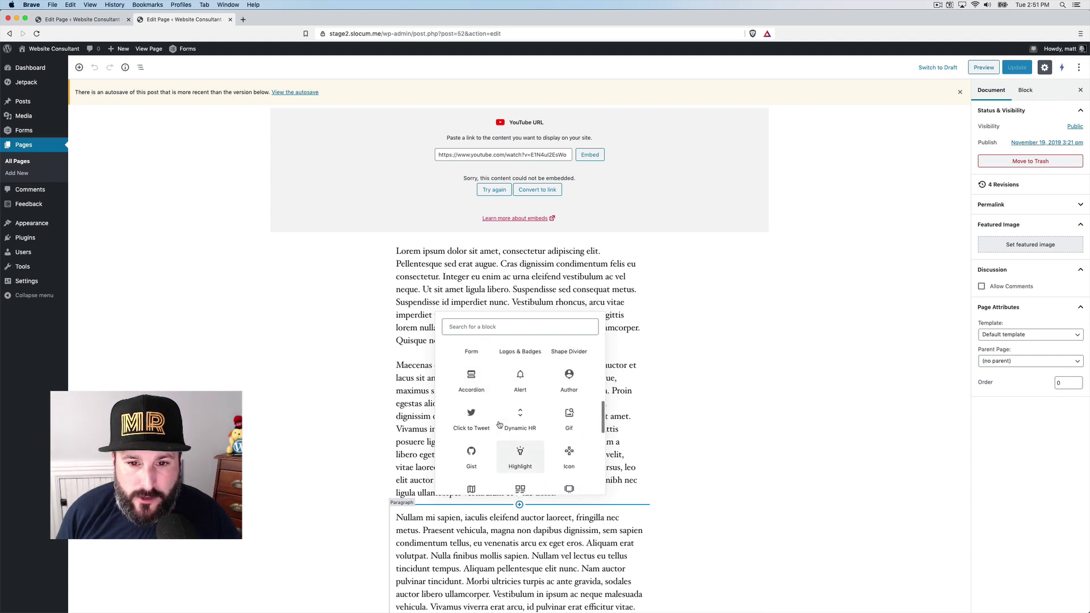
{"action": "scroll", "coordinate": [512, 432], "scroll_direction": "down", "scroll_amount": 2}
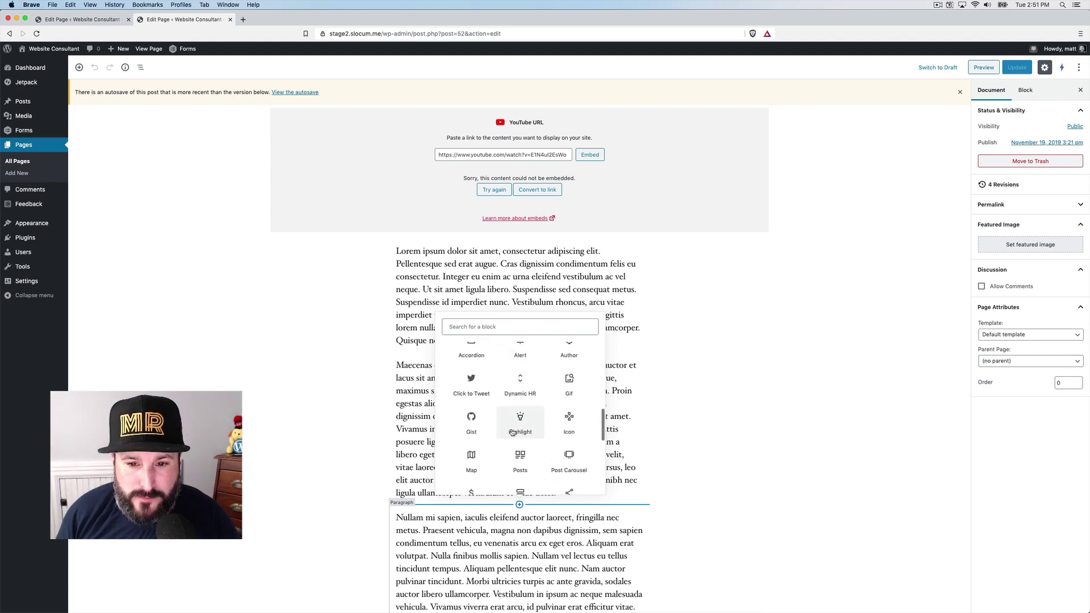
{"action": "scroll", "coordinate": [512, 433], "scroll_direction": "up", "scroll_amount": 2}
{"action": "scroll", "coordinate": [512, 432], "scroll_direction": "up", "scroll_amount": 2}
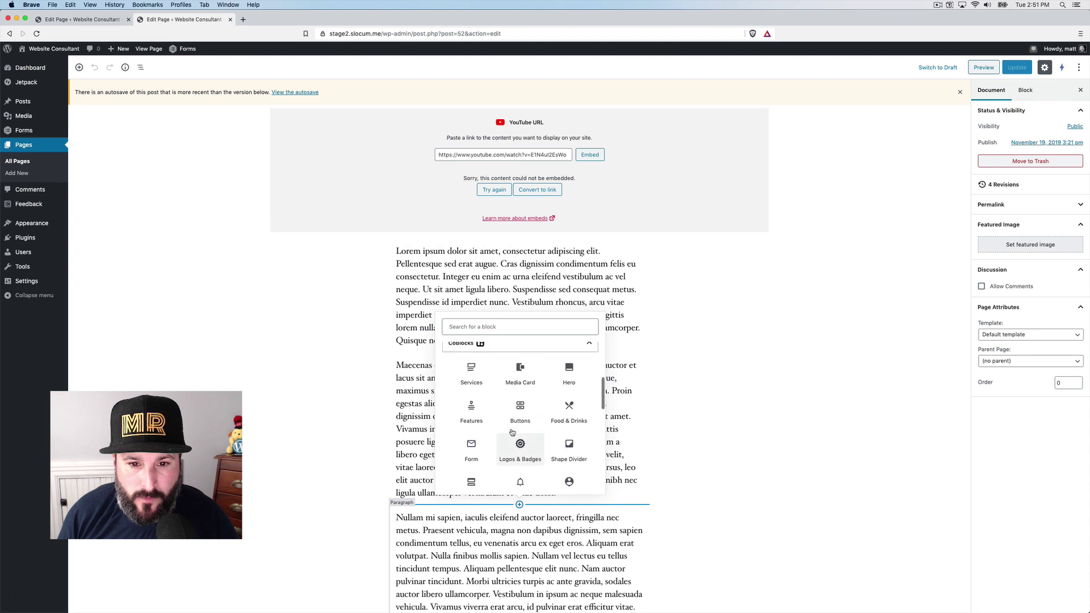
{"action": "left_click", "coordinate": [476, 429]}
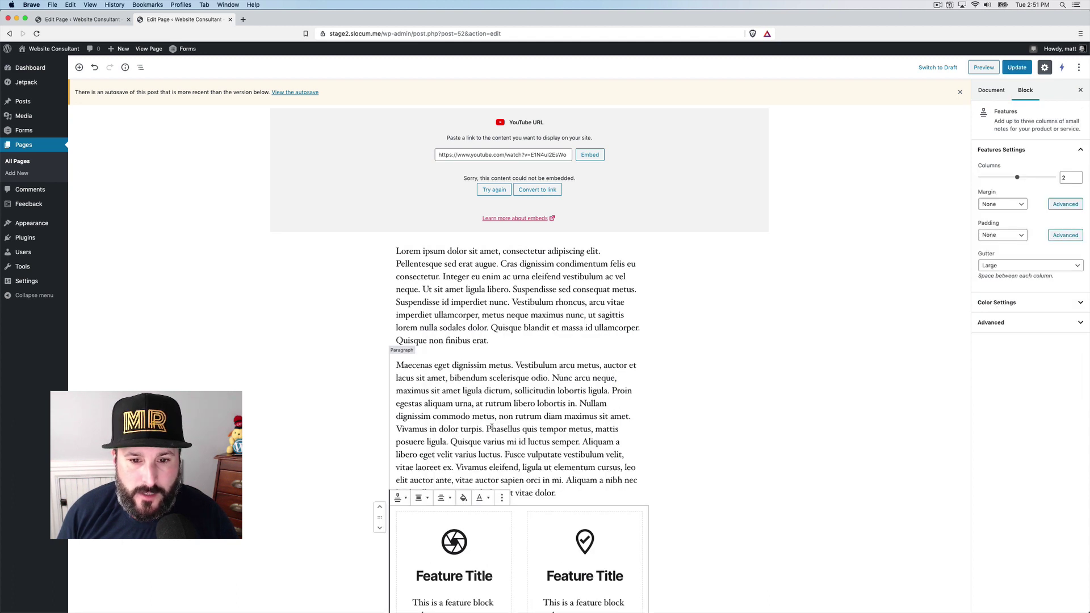
Raise the Features block to three columns and try to enter 4 as the column count.
{"action": "left_click", "coordinate": [1042, 178]}
{"action": "left_click", "coordinate": [1067, 179]}
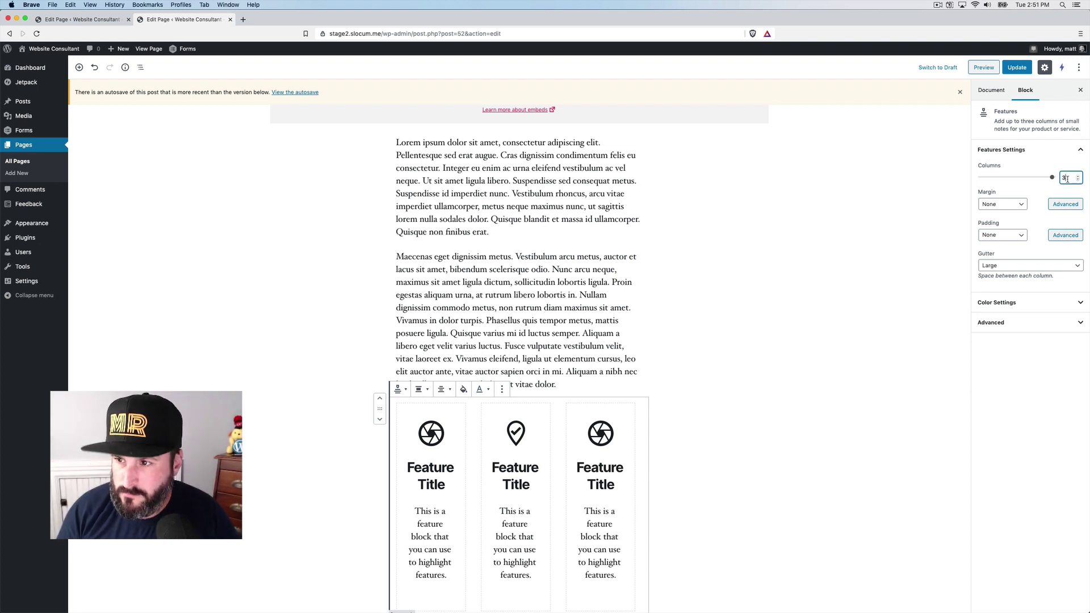
{"action": "key", "text": "BackSpace"}
{"action": "type", "text": "4"}
{"action": "left_click", "coordinate": [877, 263]}
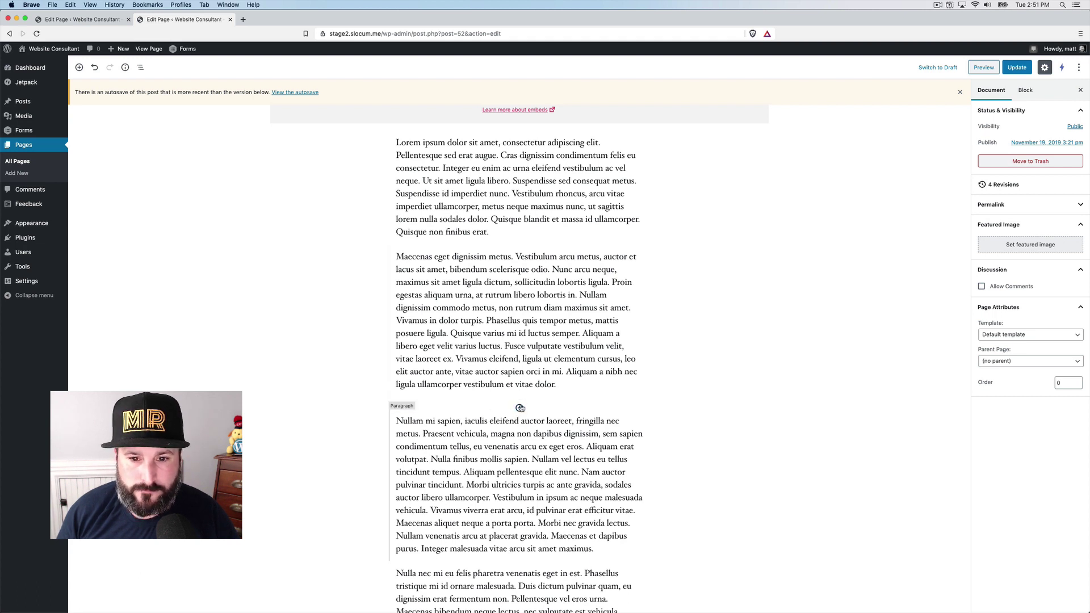
Insert a Features block between the second and third paragraphs, with three columns and Wide Width alignment.
{"action": "left_click", "coordinate": [520, 408]}
{"action": "type", "text": "feature"}
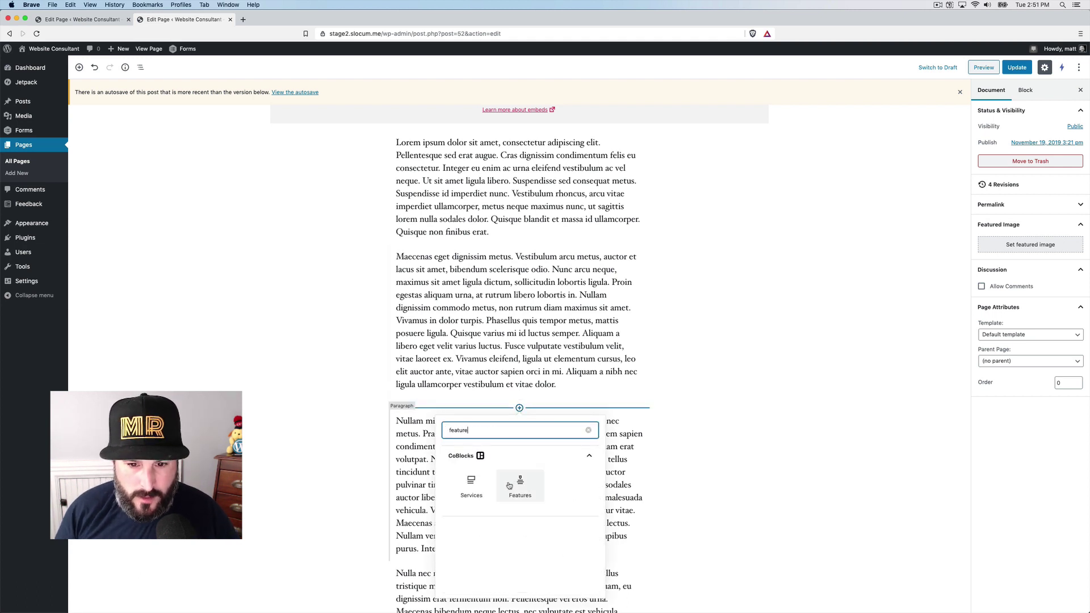
{"action": "left_click", "coordinate": [519, 485]}
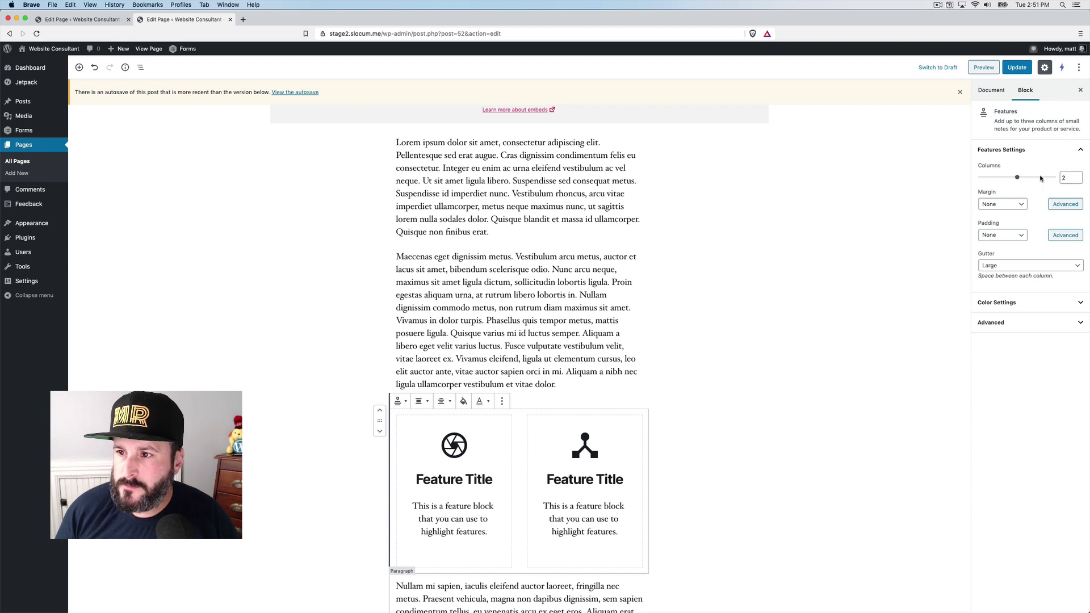
{"action": "left_click_drag", "start_coordinate": [1018, 178], "coordinate": [1051, 178]}
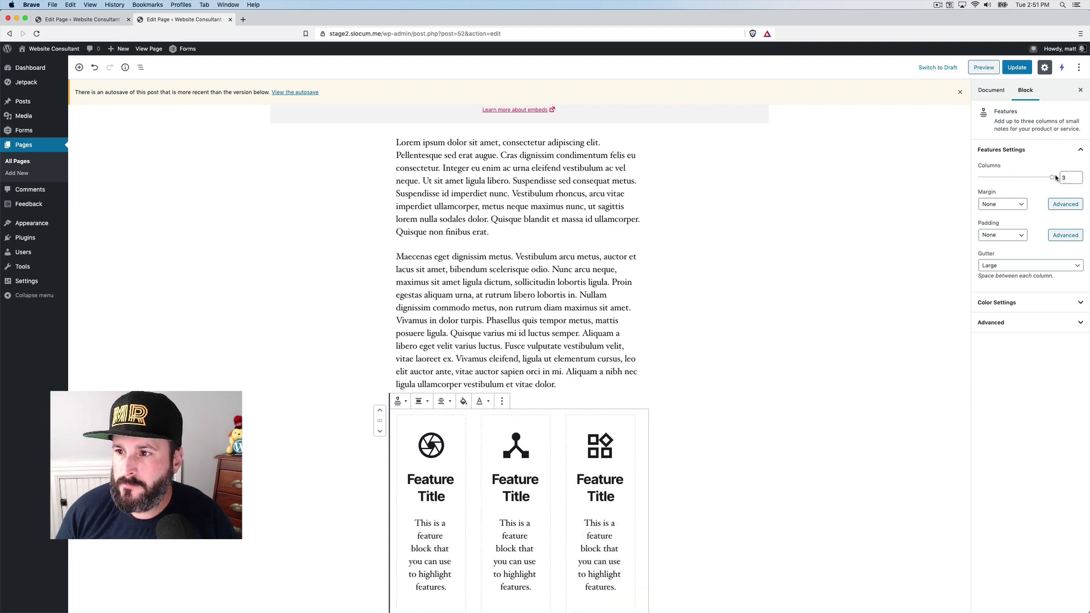
{"action": "left_click", "coordinate": [420, 401]}
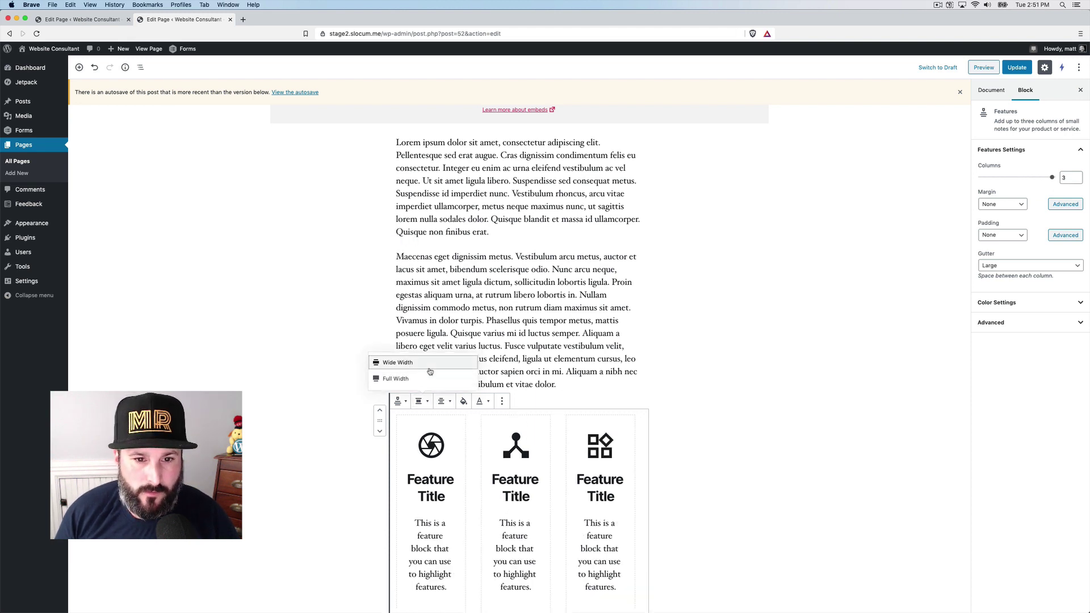
{"action": "left_click", "coordinate": [438, 379]}
{"action": "scroll", "coordinate": [438, 379], "scroll_direction": "down", "scroll_amount": 3}
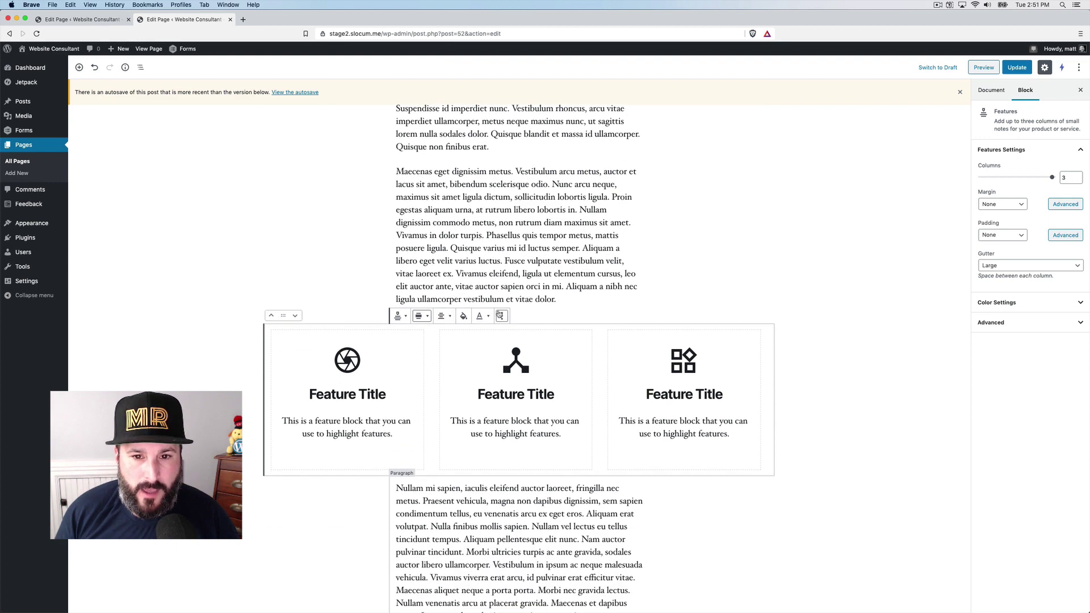
Duplicate the three-column Features block so a second row of features sits directly below it.
{"action": "left_click", "coordinate": [501, 316]}
{"action": "left_click", "coordinate": [518, 352]}
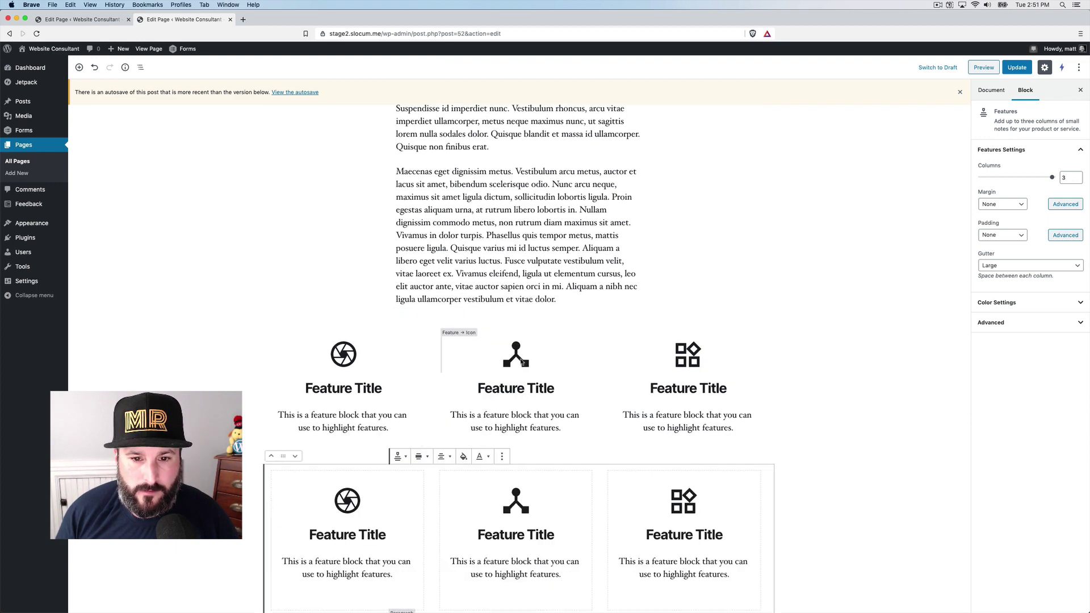
{"action": "scroll", "coordinate": [540, 457], "scroll_direction": "down", "scroll_amount": 5}
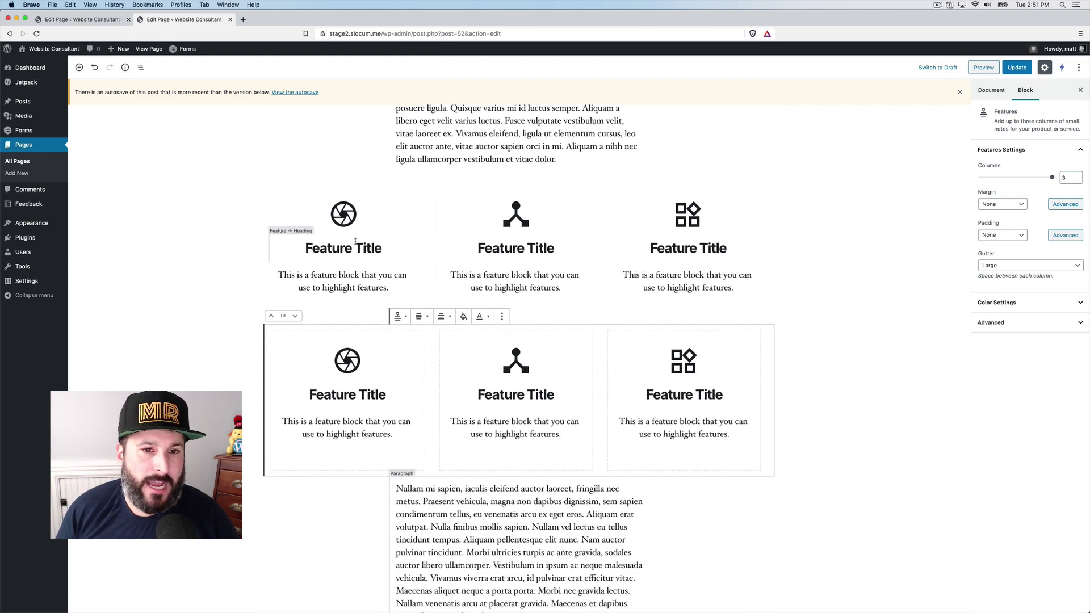
In the upper Features block, pick the aperture icon for the first feature and the circled-dot icon for the third.
{"action": "left_click", "coordinate": [351, 250]}
{"action": "left_click", "coordinate": [354, 218]}
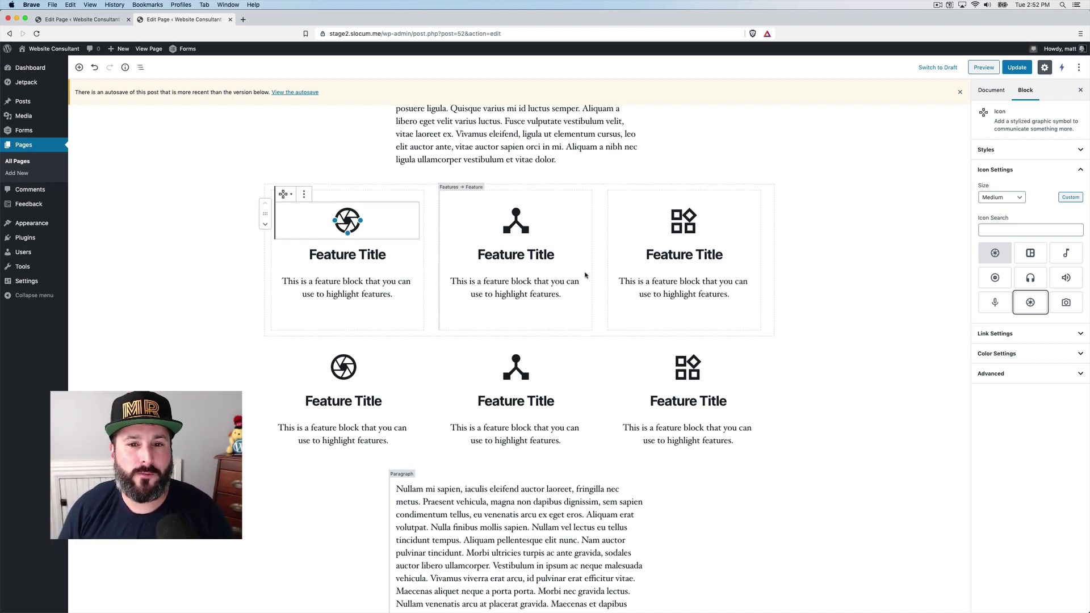
{"action": "scroll", "coordinate": [584, 274], "scroll_direction": "up", "scroll_amount": 1}
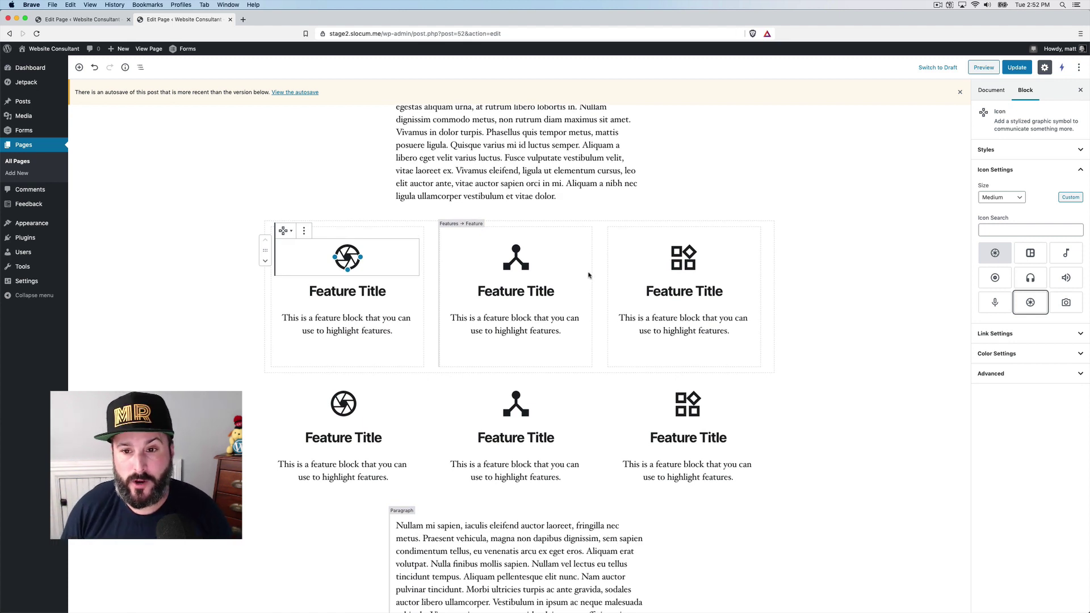
{"action": "left_click", "coordinate": [681, 258]}
{"action": "left_click", "coordinate": [996, 278]}
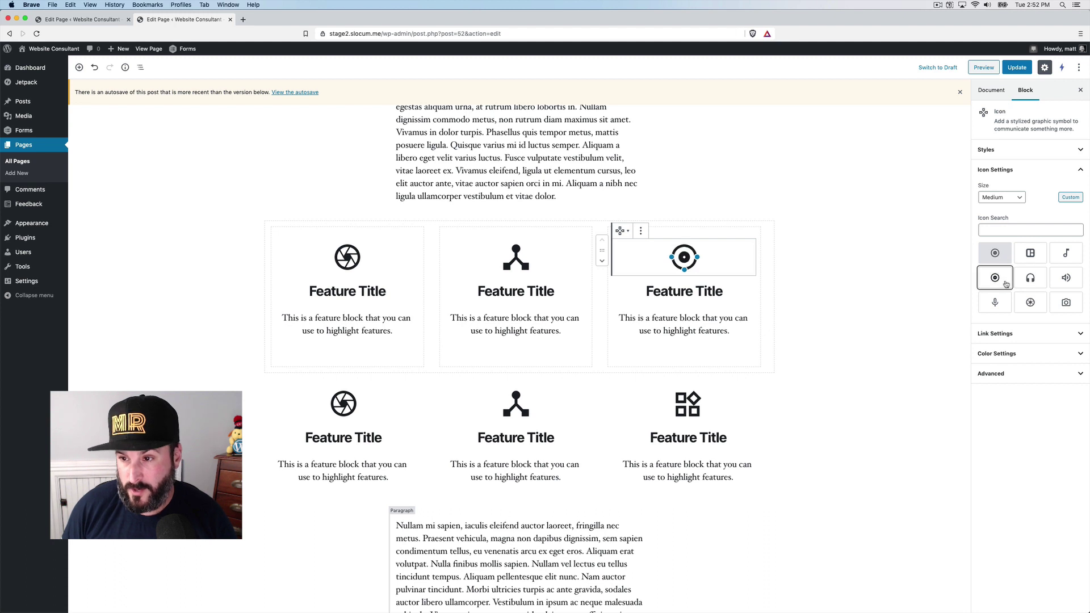
Change the third feature's icon in the lower Features block to the microphone.
{"action": "left_click", "coordinate": [516, 405]}
{"action": "left_click", "coordinate": [676, 406]}
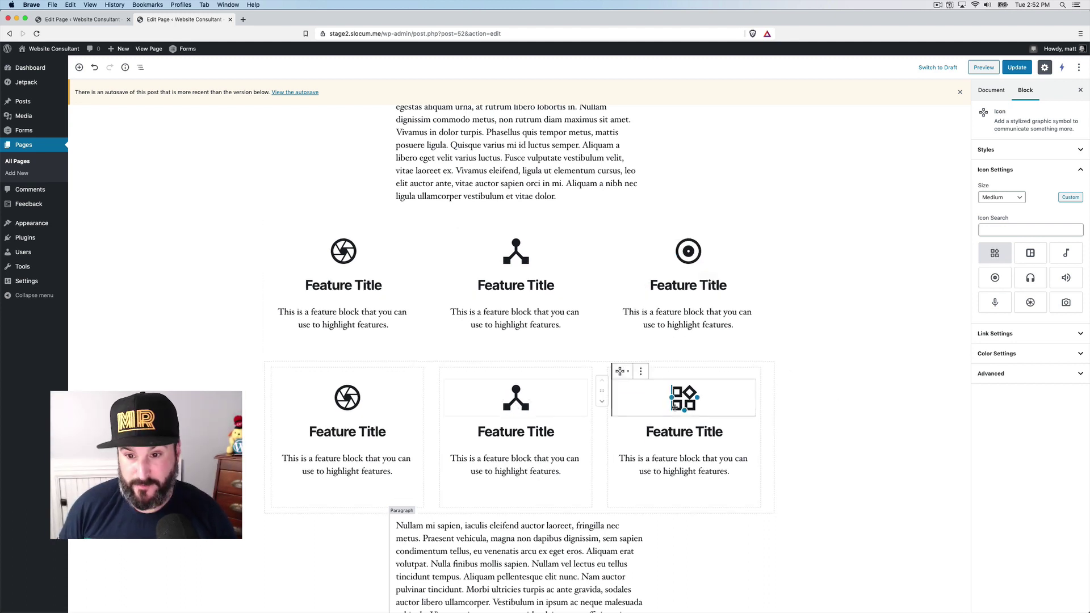
{"action": "left_click", "coordinate": [995, 302]}
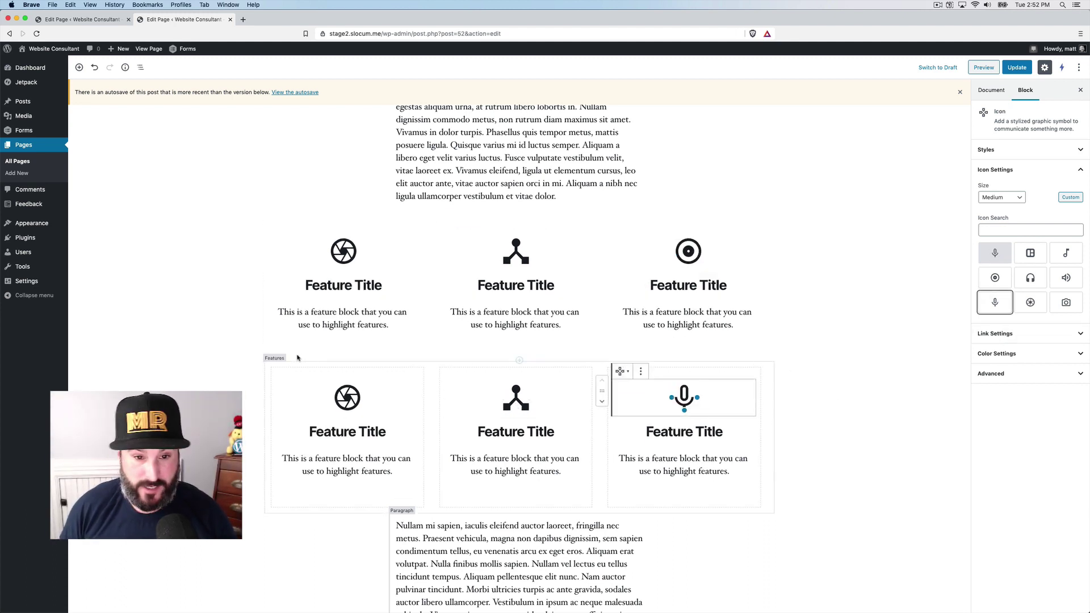
Change the first feature's icon in the lower Features block to the camera and save the page.
{"action": "left_click", "coordinate": [354, 418]}
{"action": "left_click", "coordinate": [349, 402]}
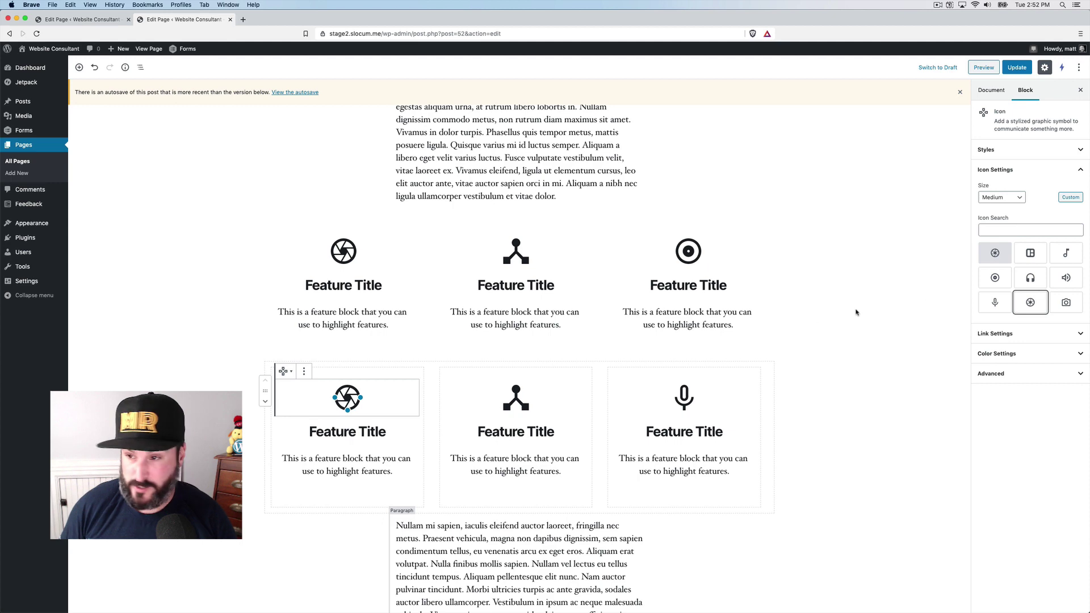
{"action": "left_click", "coordinate": [1061, 304]}
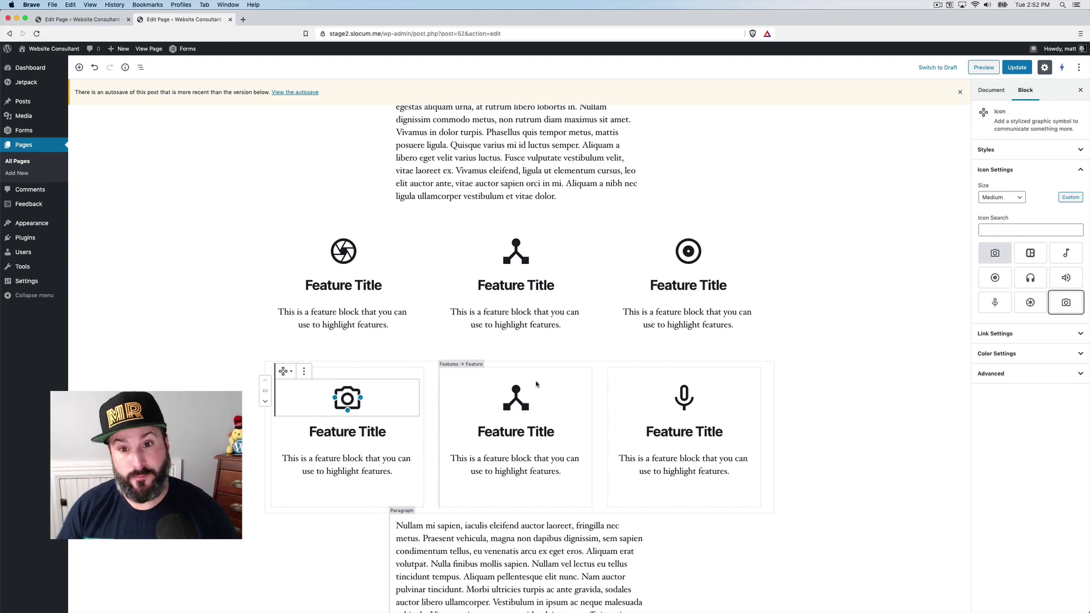
{"action": "left_click", "coordinate": [519, 311]}
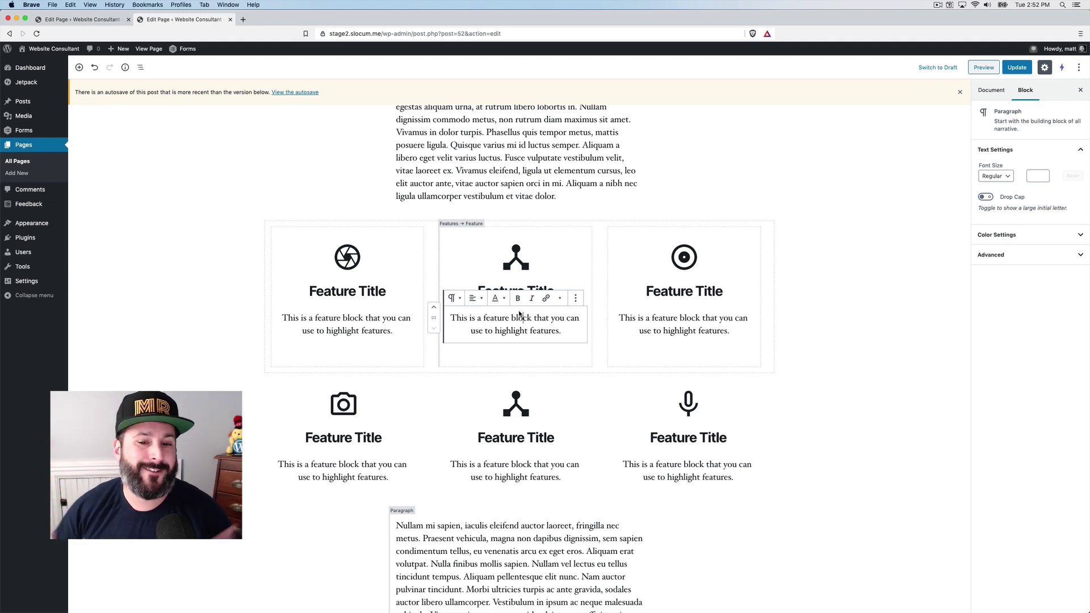
{"action": "key", "text": "super+s"}
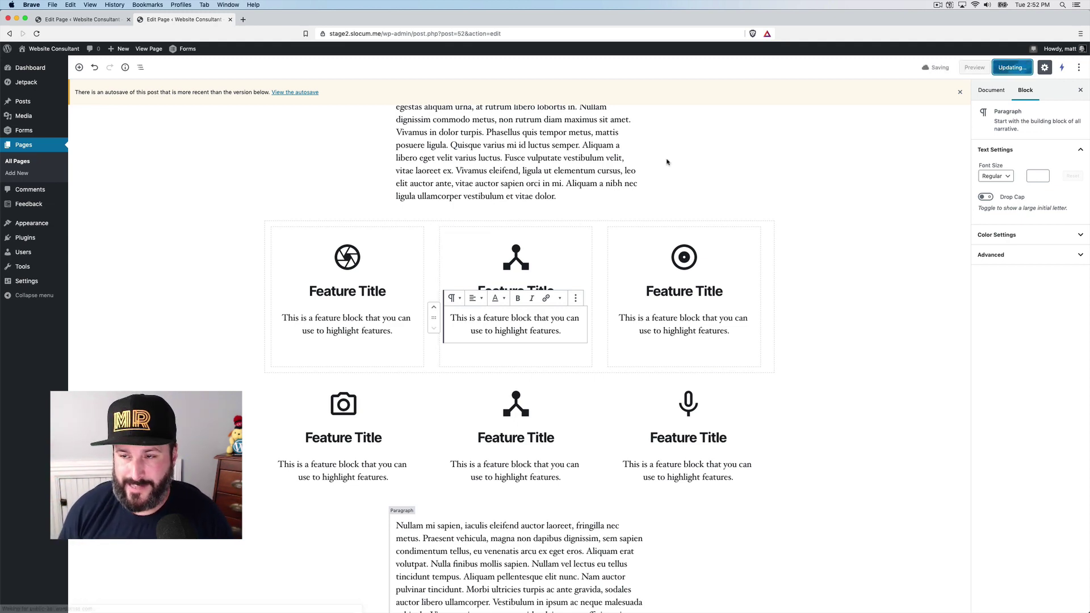
Preview the Web Design page and examine its video, feature rows, body text and ebook call to action with the email form.
{"action": "scroll", "coordinate": [614, 240], "scroll_direction": "down", "scroll_amount": 15}
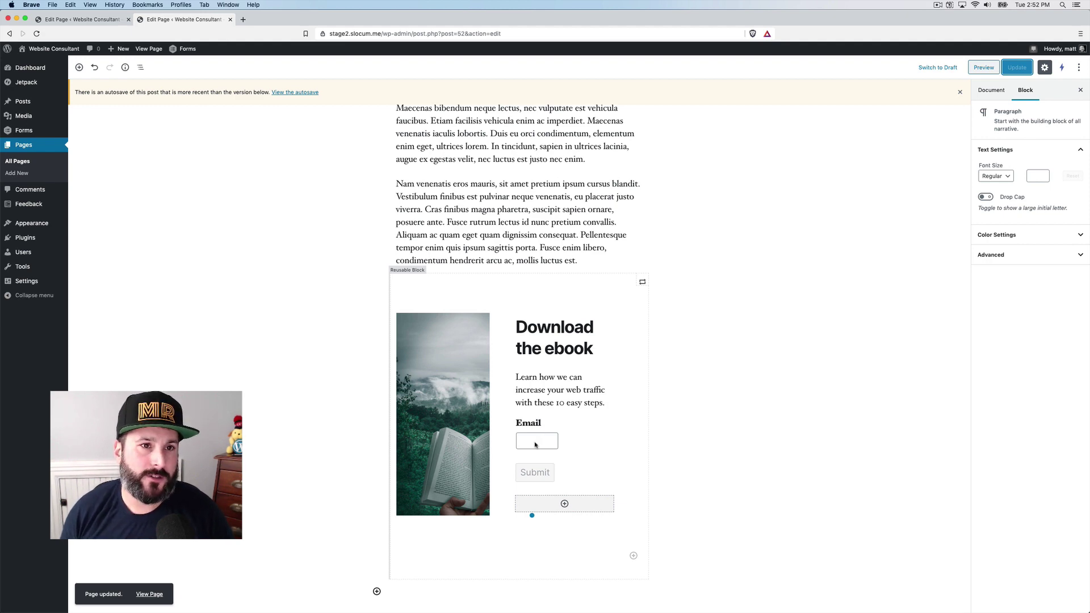
{"action": "scroll", "coordinate": [601, 397], "scroll_direction": "up", "scroll_amount": 5}
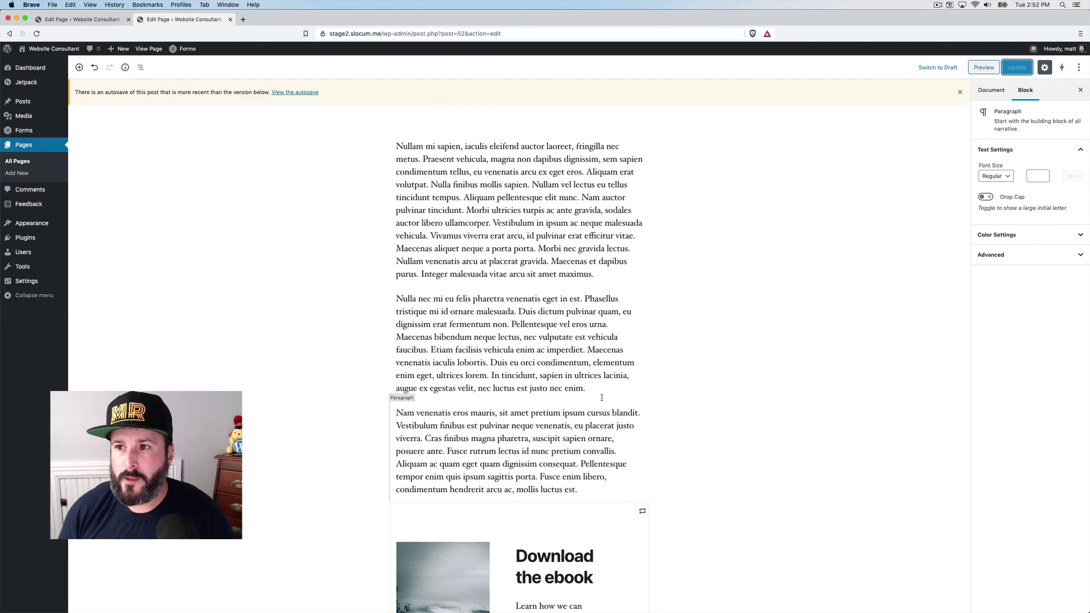
{"action": "left_click", "coordinate": [983, 68]}
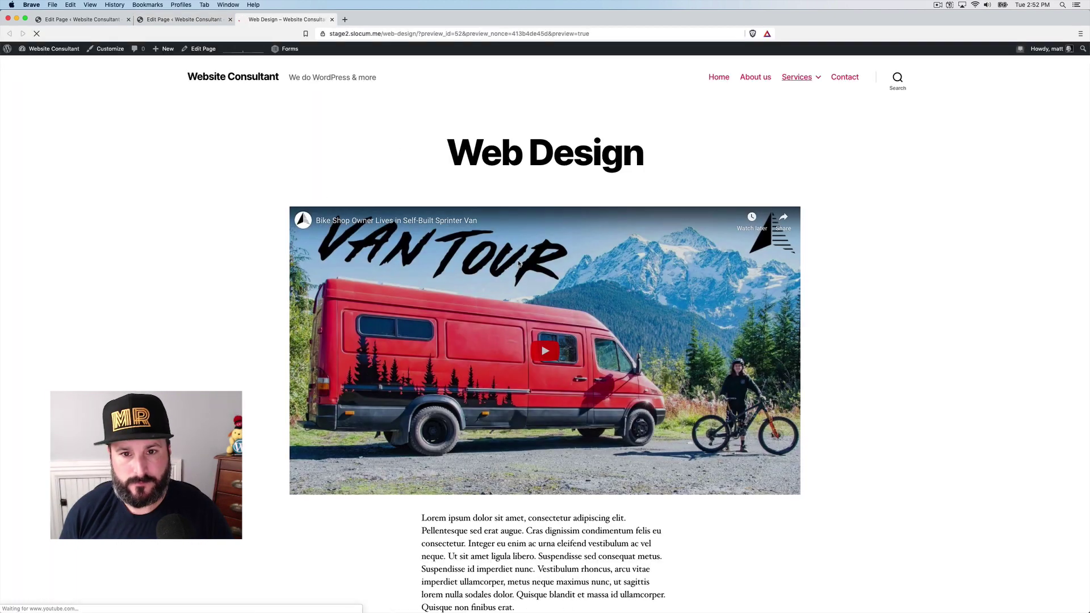
{"action": "scroll", "coordinate": [519, 264], "scroll_direction": "down", "scroll_amount": 10}
{"action": "scroll", "coordinate": [519, 264], "scroll_direction": "up", "scroll_amount": 10}
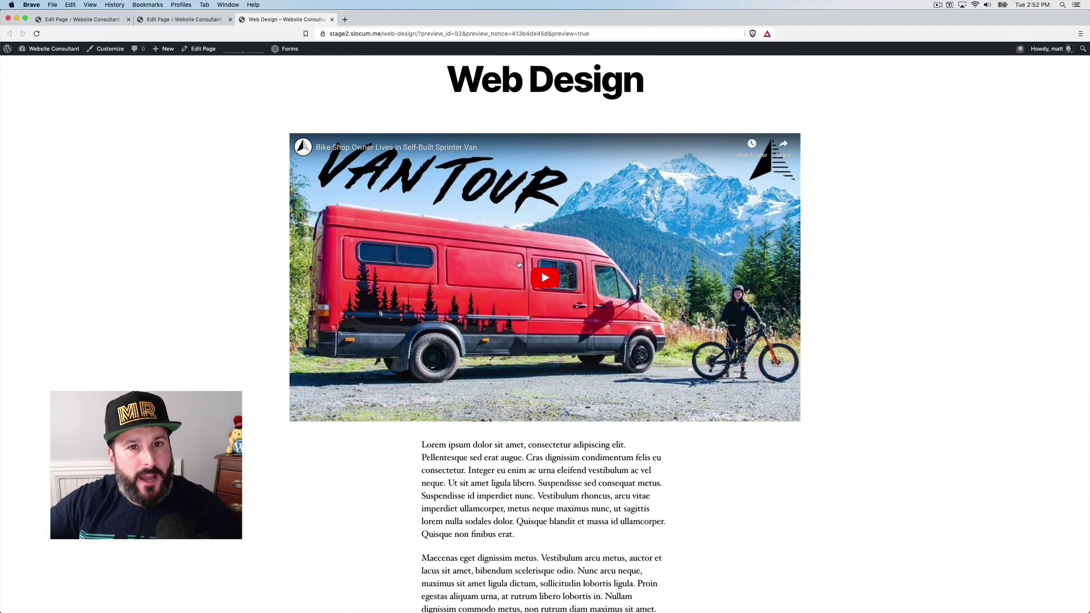
{"action": "scroll", "coordinate": [518, 264], "scroll_direction": "up", "scroll_amount": 3}
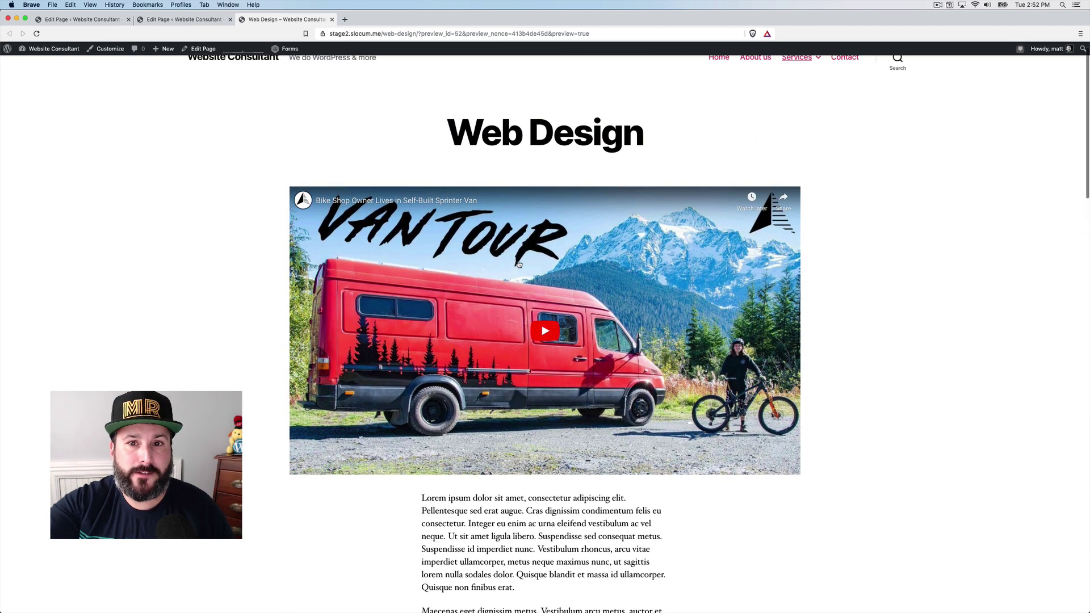
{"action": "scroll", "coordinate": [519, 264], "scroll_direction": "down", "scroll_amount": 5}
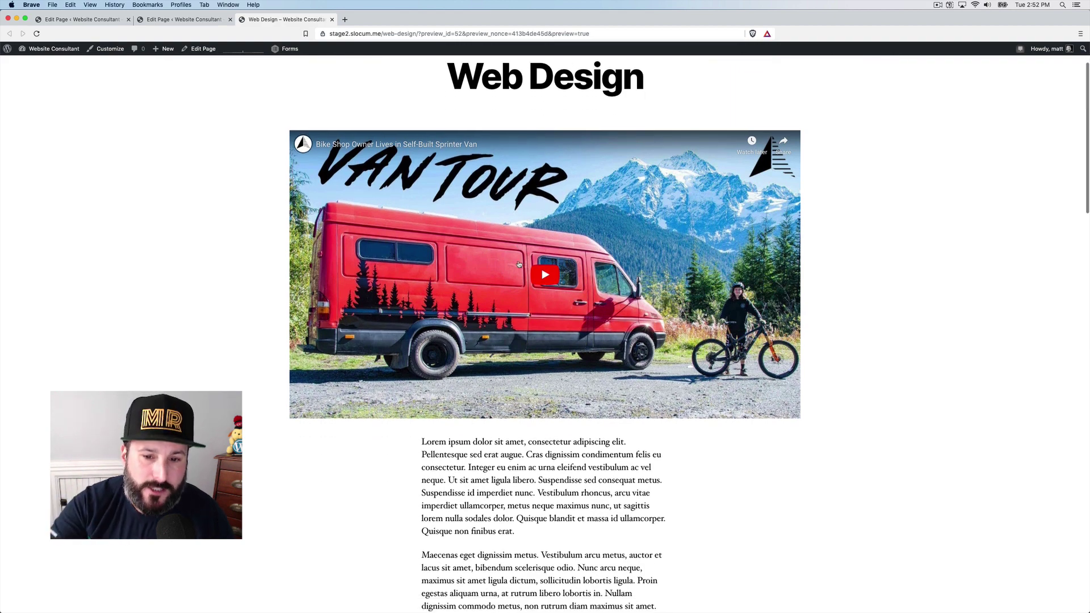
{"action": "scroll", "coordinate": [519, 263], "scroll_direction": "down", "scroll_amount": 6}
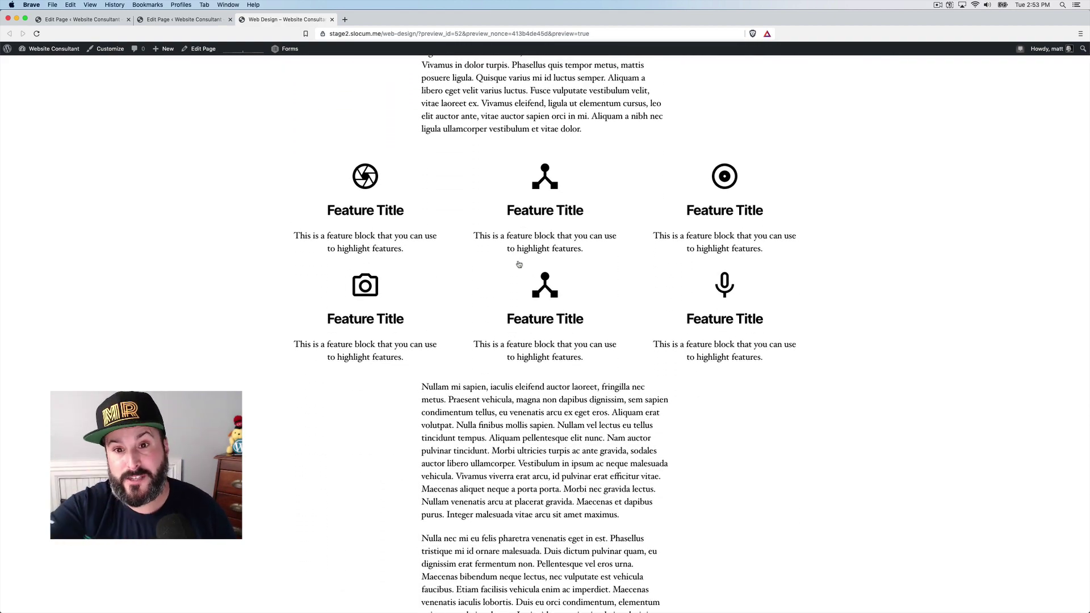
{"action": "scroll", "coordinate": [519, 264], "scroll_direction": "down", "scroll_amount": 4}
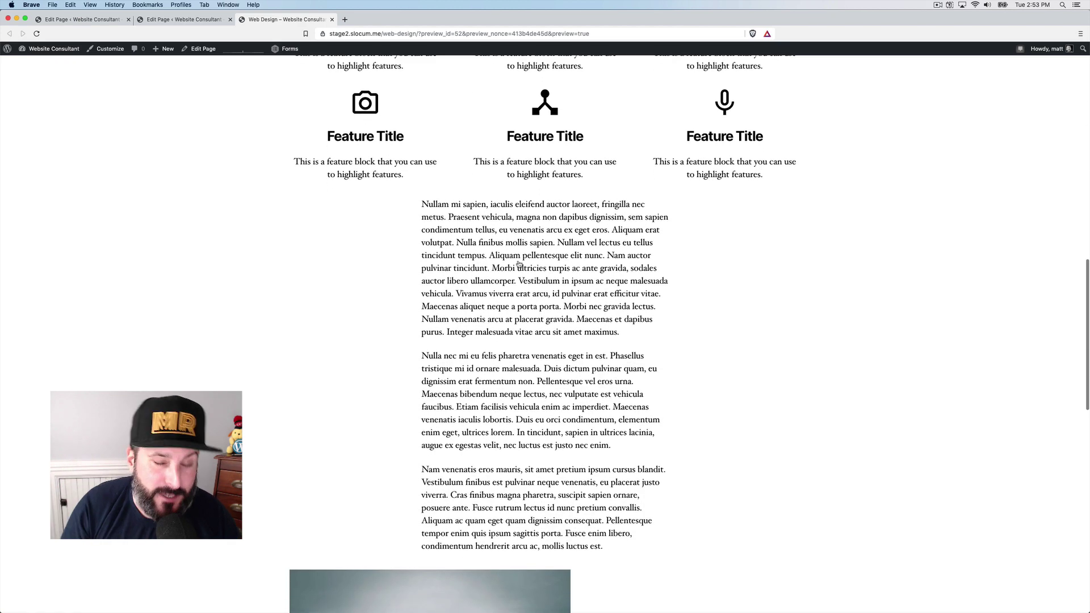
{"action": "scroll", "coordinate": [518, 264], "scroll_direction": "down", "scroll_amount": 6}
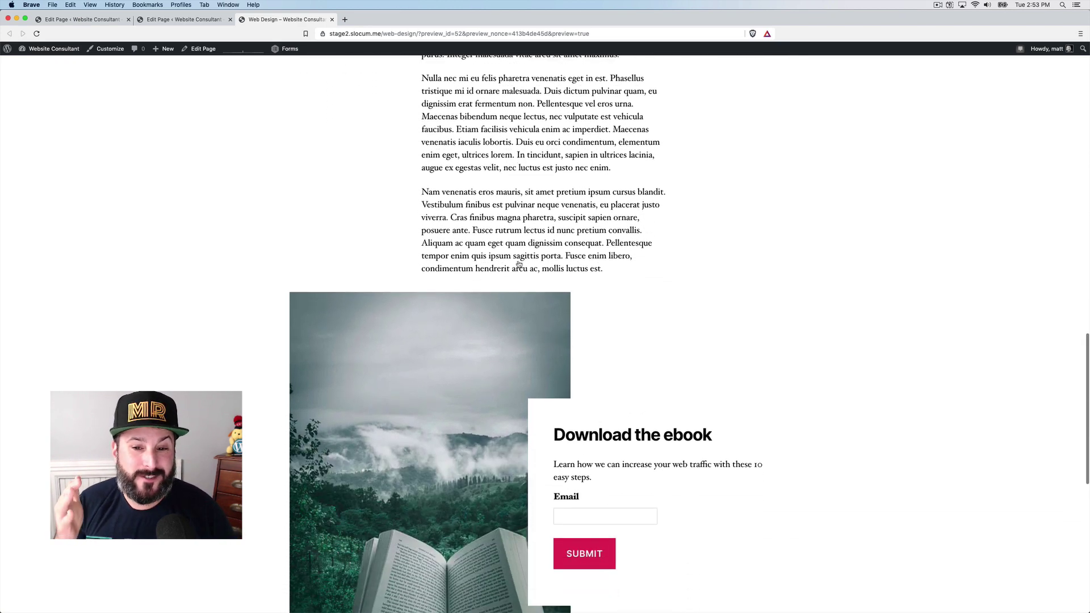
{"action": "scroll", "coordinate": [518, 264], "scroll_direction": "down", "scroll_amount": 3}
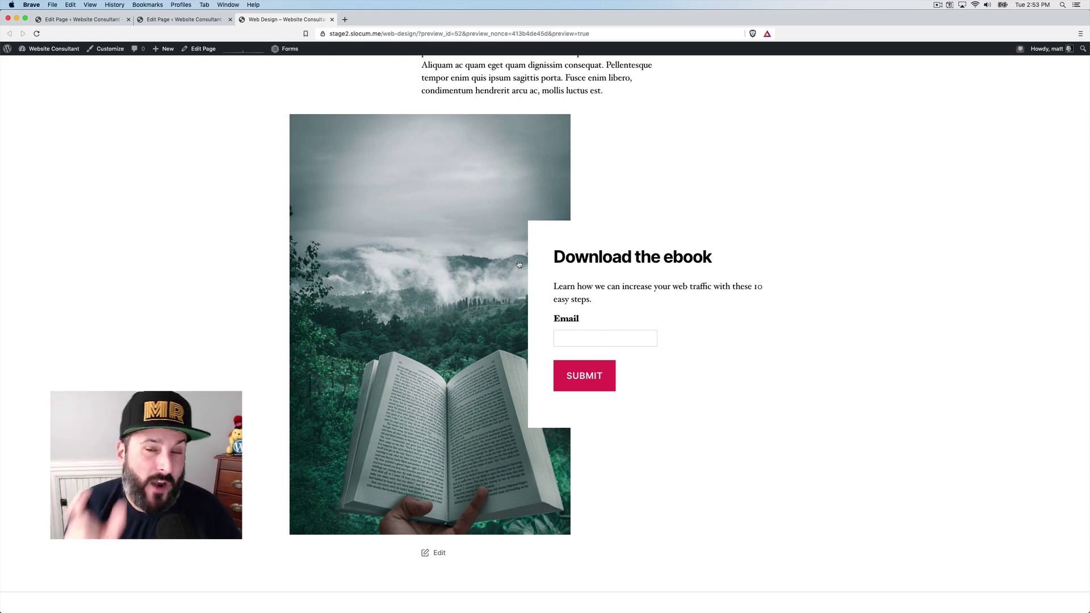
{"action": "left_click", "coordinate": [581, 339]}
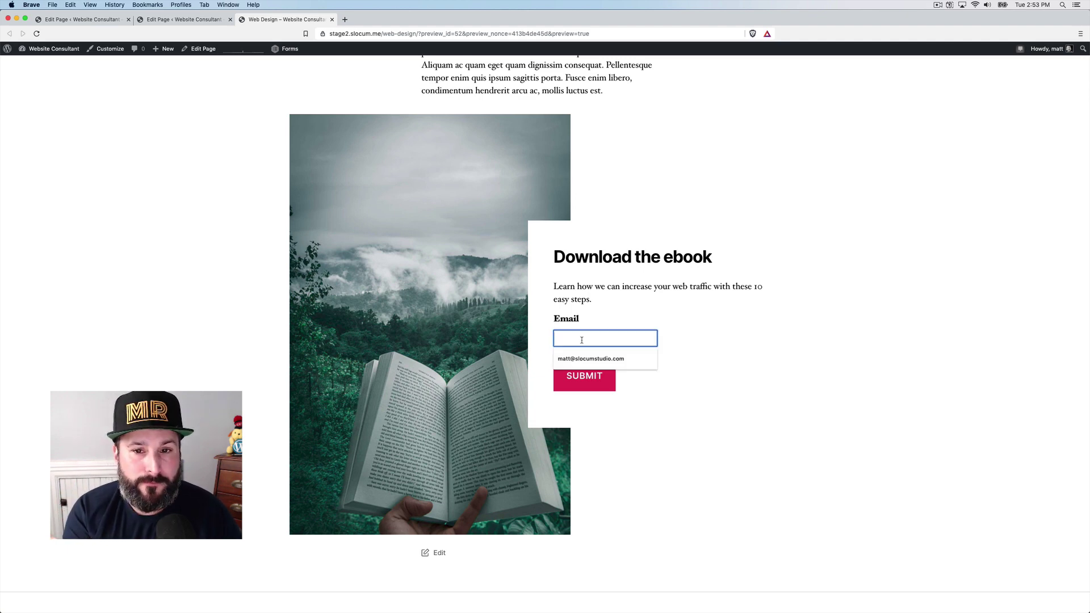
{"action": "left_click", "coordinate": [611, 323]}
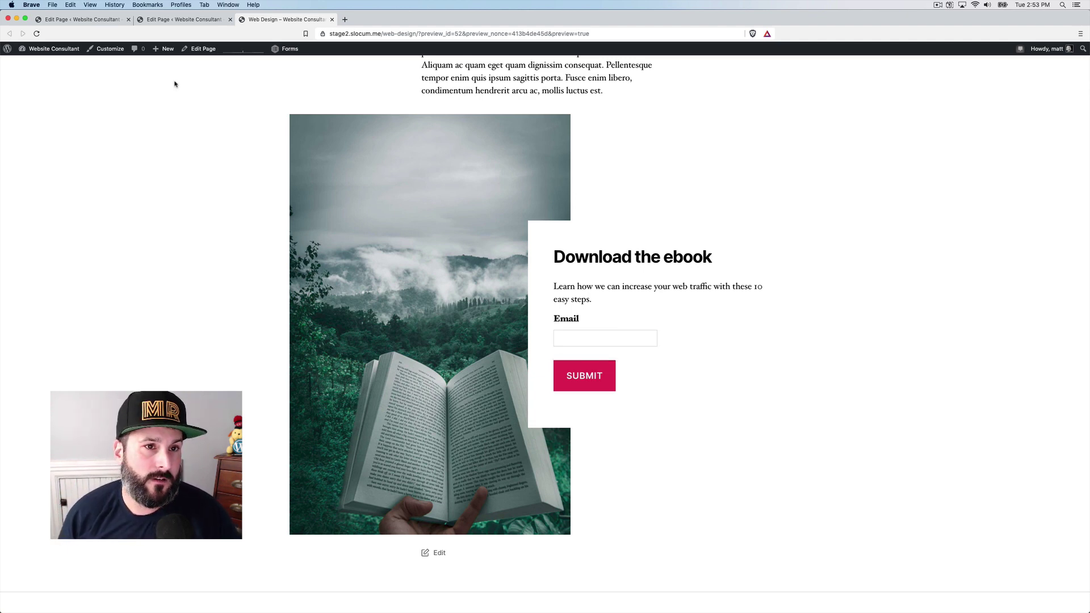
Reopen the Web Design page for editing and select the ebook call to action reusable block at its end.
{"action": "left_click", "coordinate": [200, 54]}
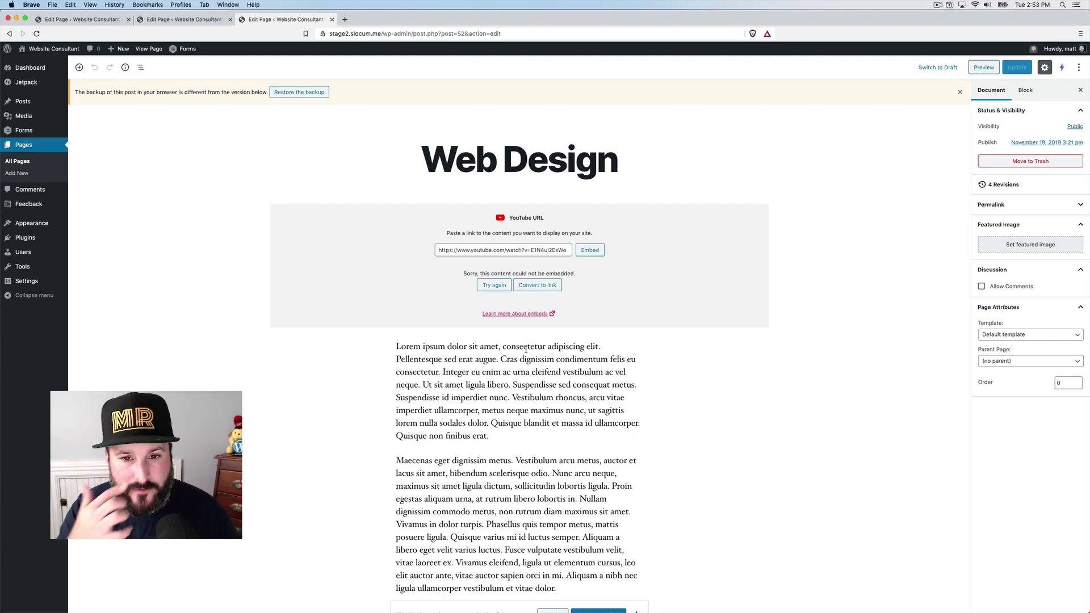
{"action": "scroll", "coordinate": [525, 349], "scroll_direction": "down", "scroll_amount": 15}
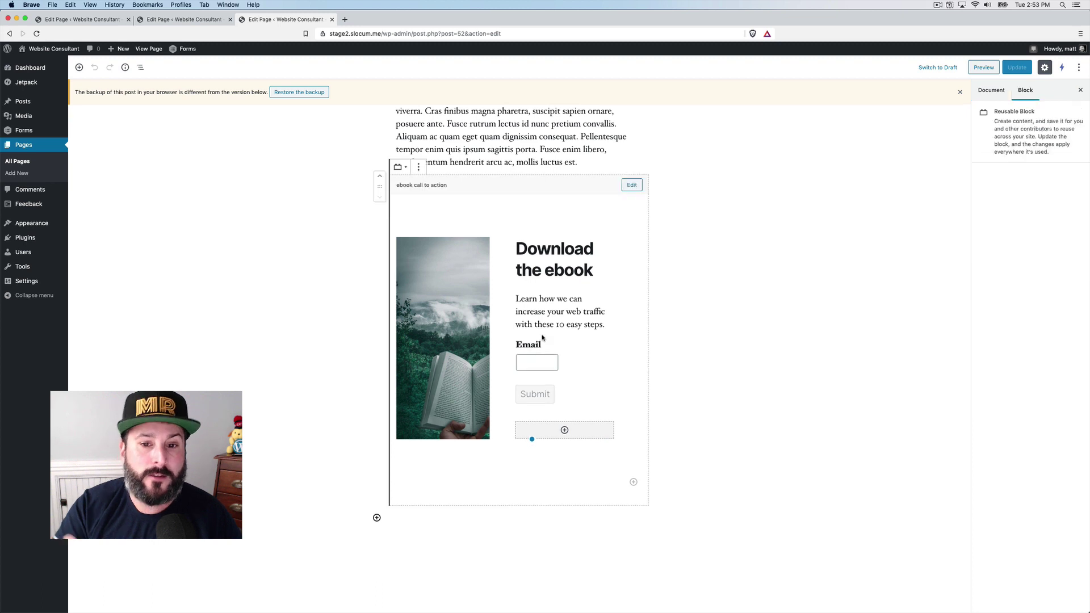
{"action": "left_click", "coordinate": [543, 336]}
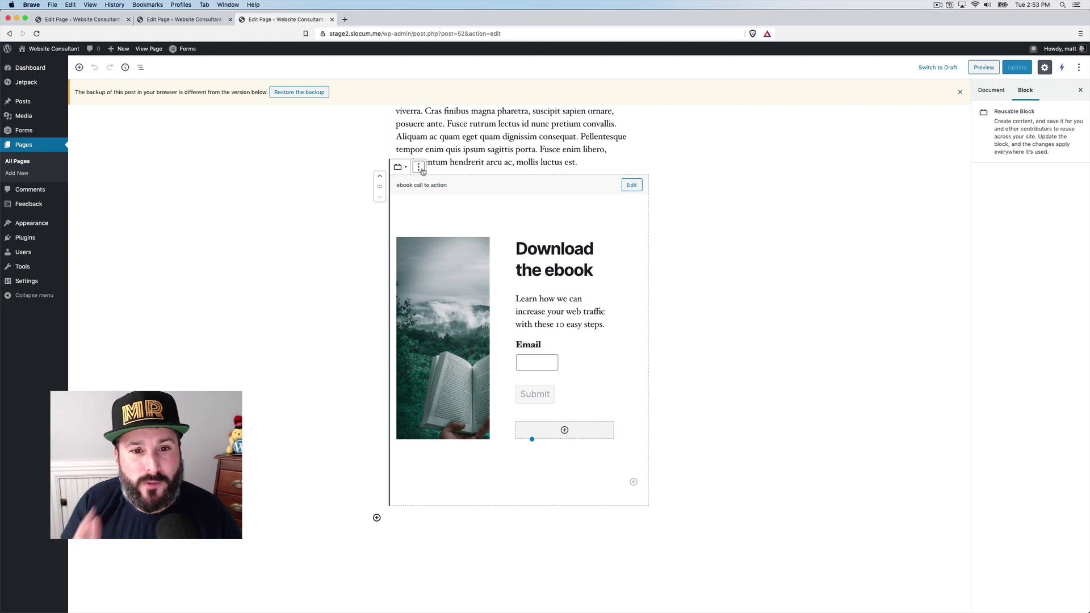
Open the SEO page for editing and insert the reusable block "ebook call to action".
{"action": "left_click", "coordinate": [17, 161]}
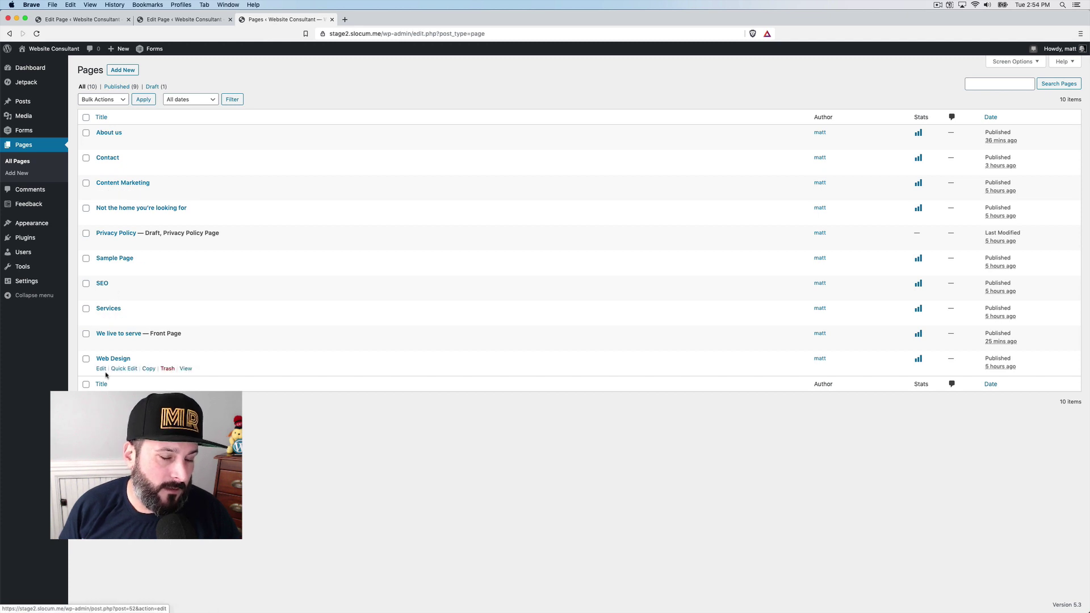
{"action": "left_click", "coordinate": [101, 294]}
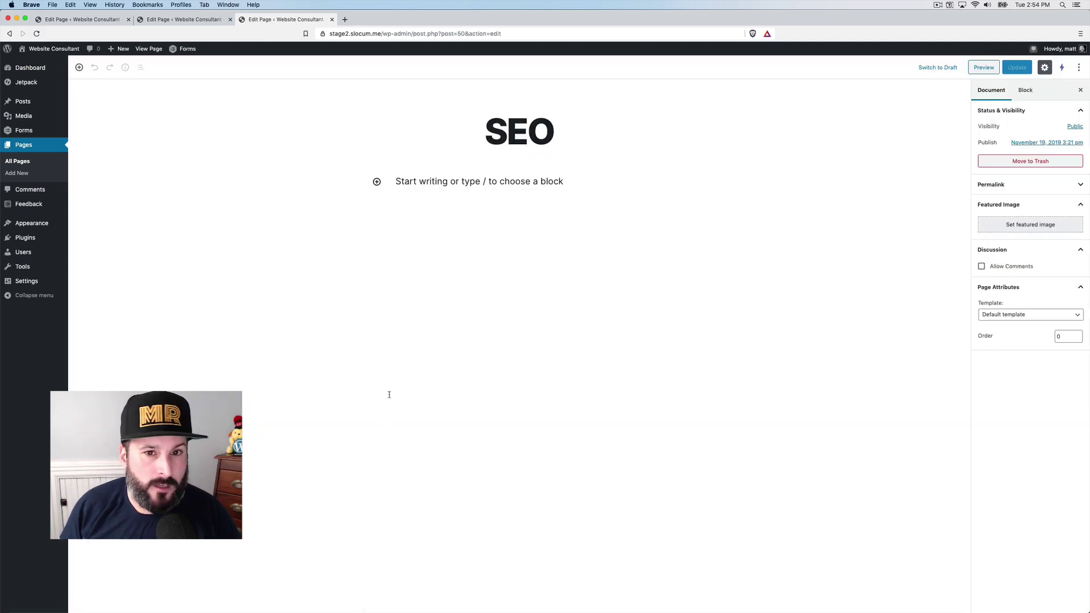
{"action": "left_click", "coordinate": [430, 347]}
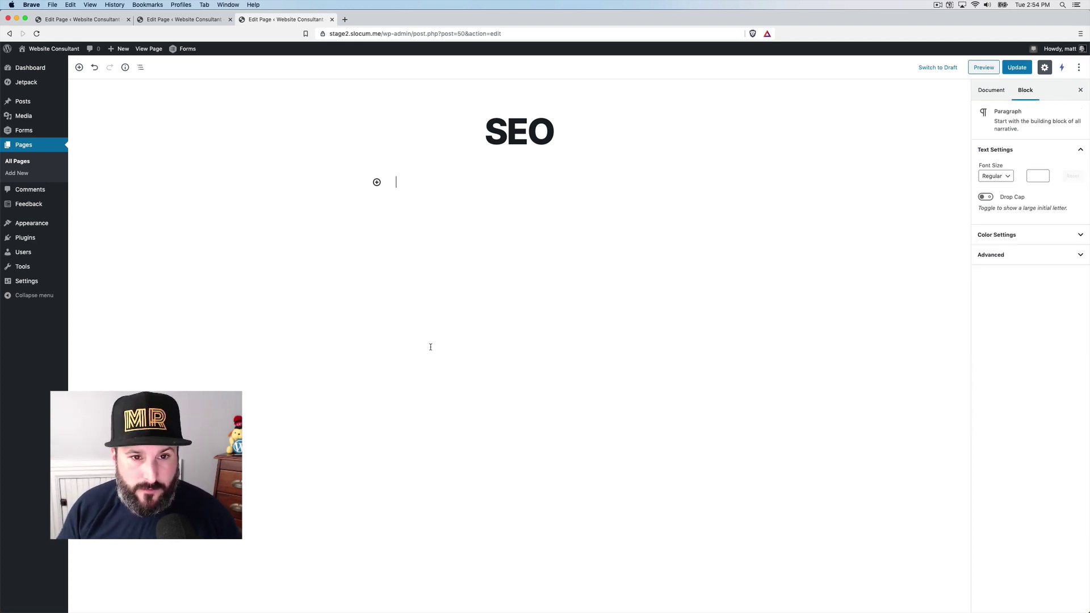
{"action": "left_click", "coordinate": [376, 182]}
{"action": "scroll", "coordinate": [450, 273], "scroll_direction": "down", "scroll_amount": 5}
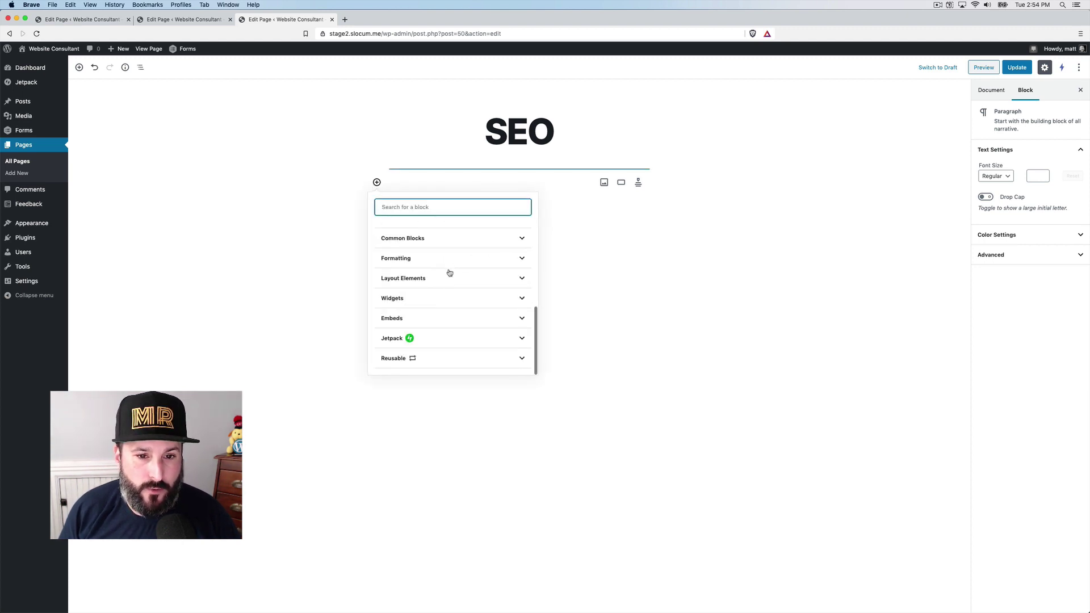
{"action": "left_click", "coordinate": [434, 356]}
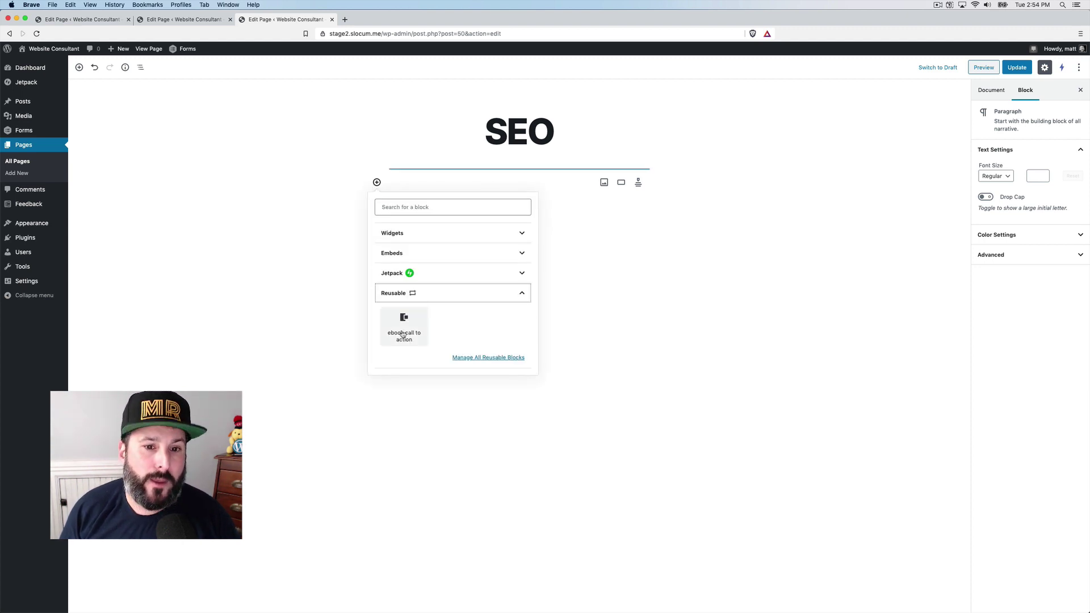
{"action": "left_click", "coordinate": [402, 333]}
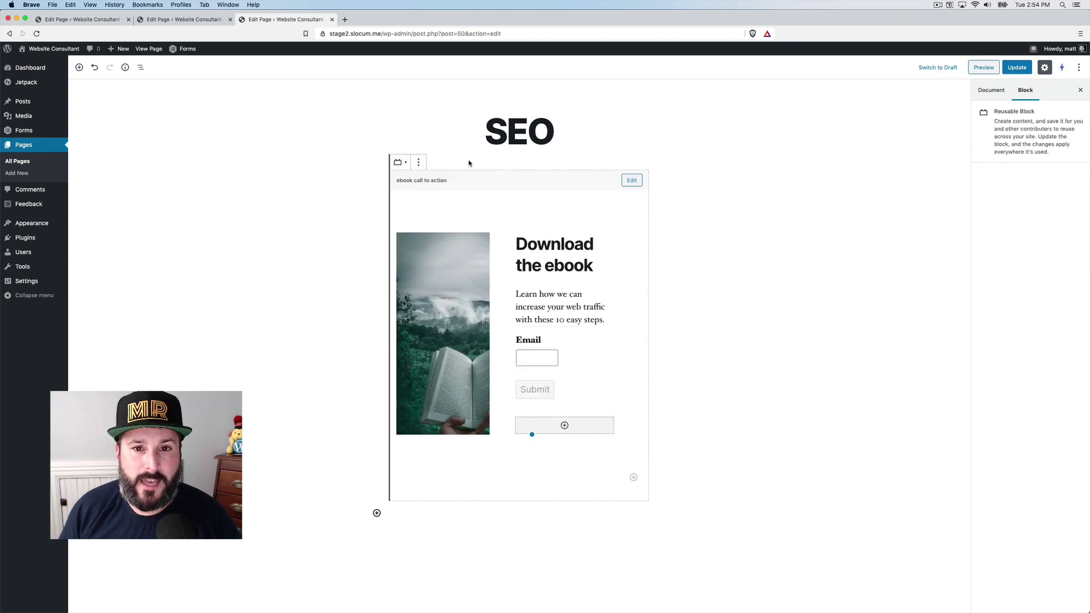
Add a Features block below the ebook call to action on the SEO page and set it to full width.
{"action": "left_click", "coordinate": [376, 512]}
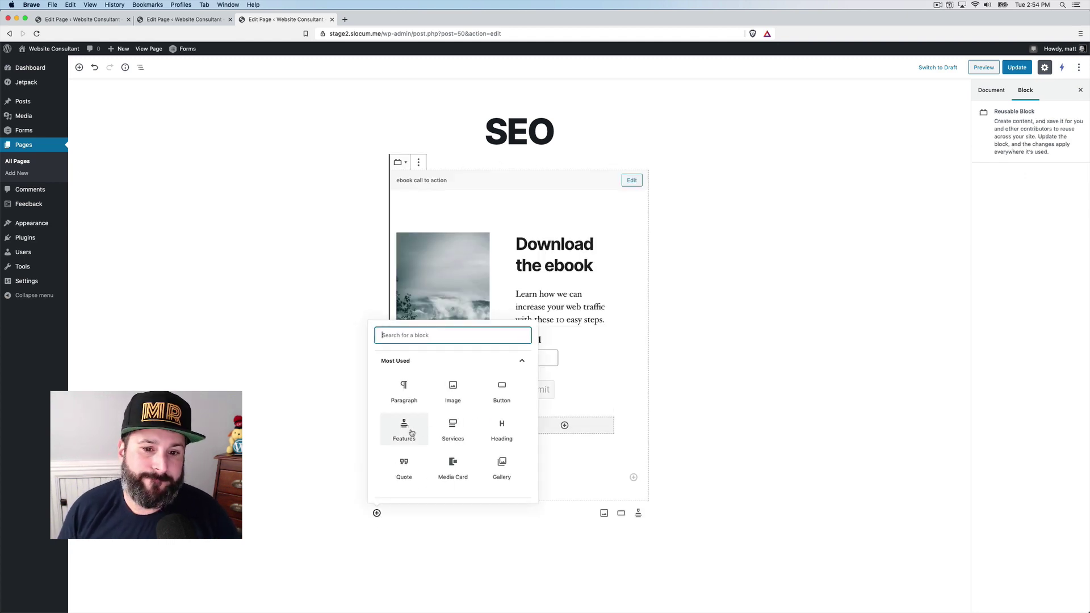
{"action": "left_click", "coordinate": [412, 433]}
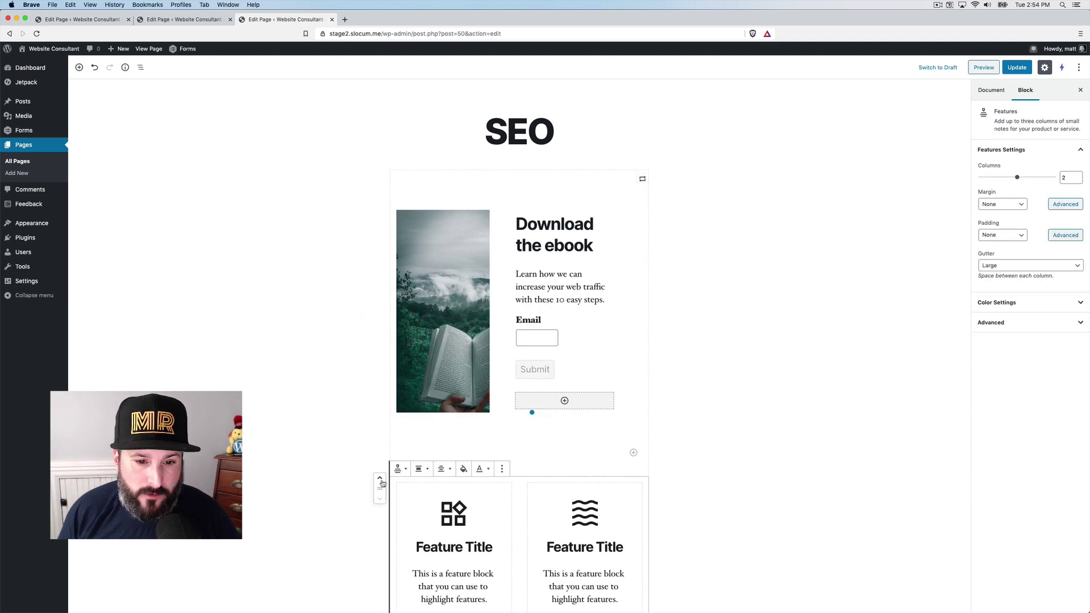
{"action": "left_click", "coordinate": [420, 468]}
{"action": "left_click", "coordinate": [423, 450]}
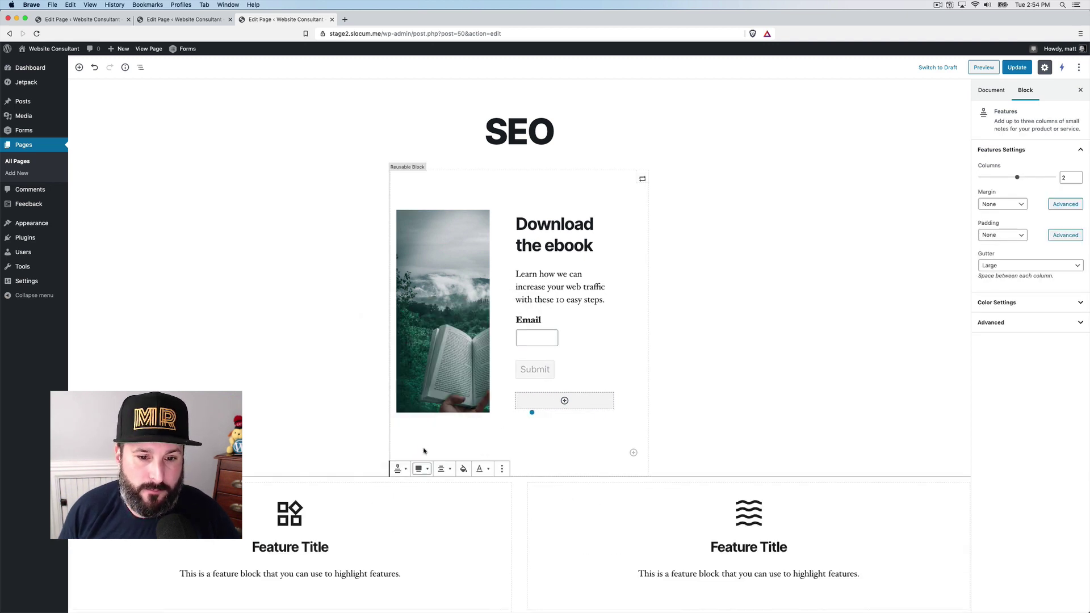
Move the ebook call to action block down so it sits below the Features block.
{"action": "left_click", "coordinate": [502, 193]}
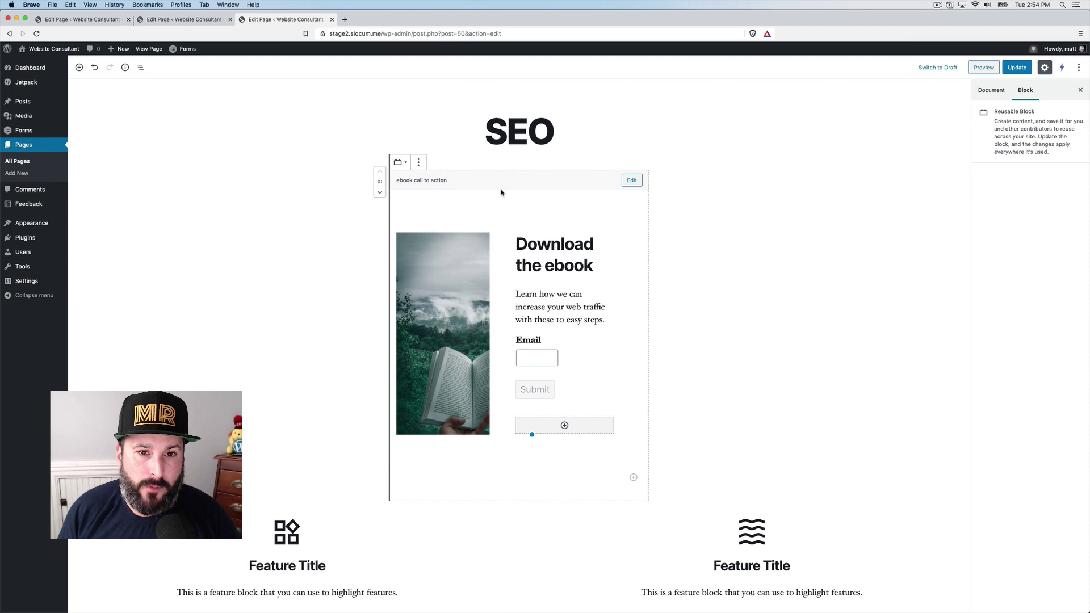
{"action": "left_click", "coordinate": [380, 192]}
{"action": "scroll", "coordinate": [417, 251], "scroll_direction": "up", "scroll_amount": 5}
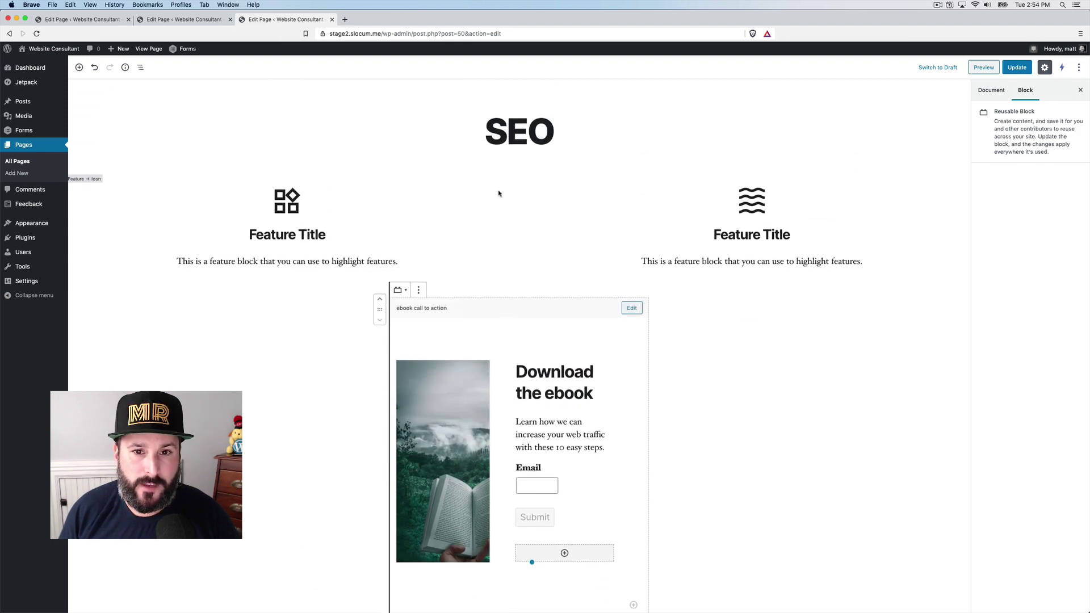
{"action": "left_click", "coordinate": [498, 195]}
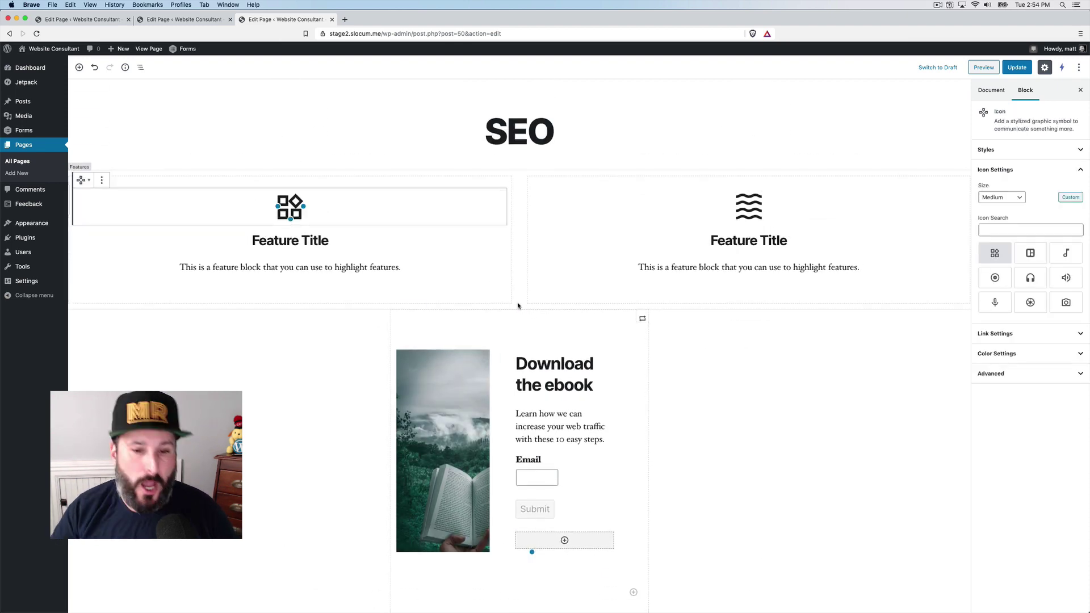
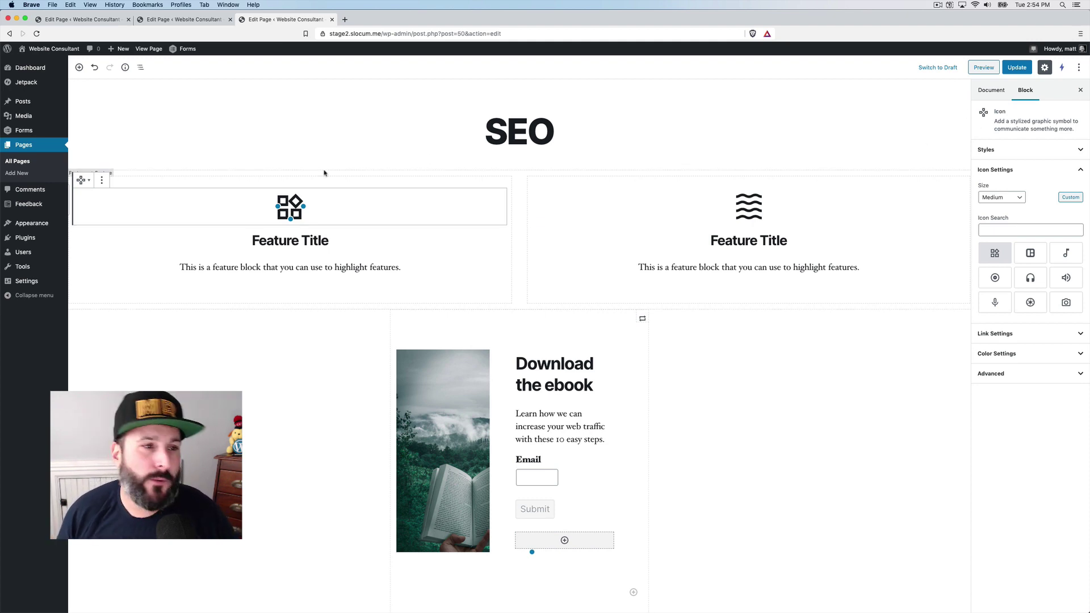
Leave the SEO page without saving its changes and view the site's live home page.
{"action": "left_click", "coordinate": [42, 64]}
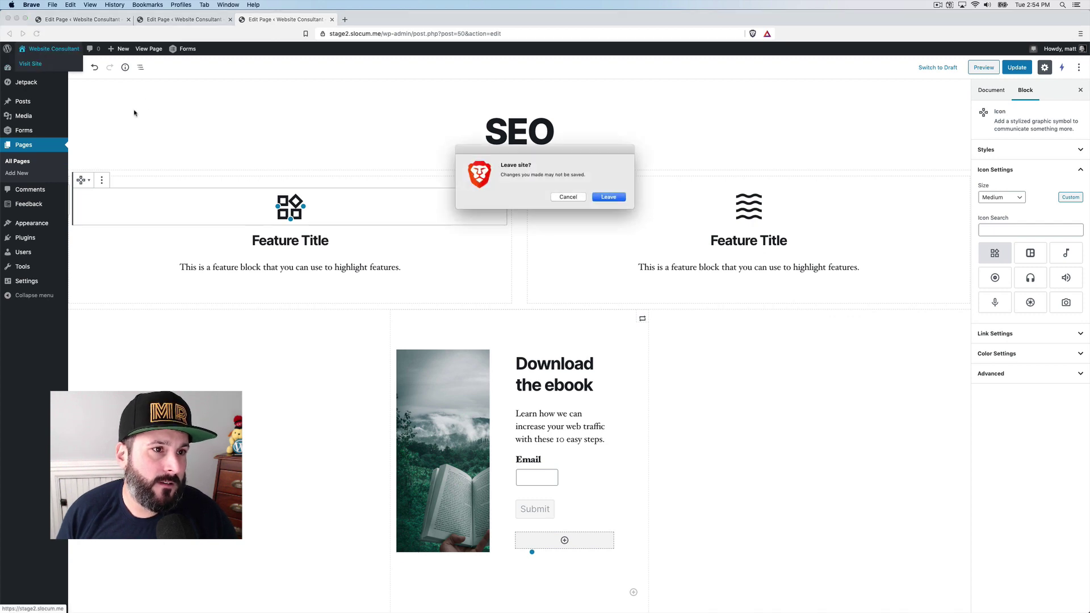
{"action": "left_click", "coordinate": [608, 197]}
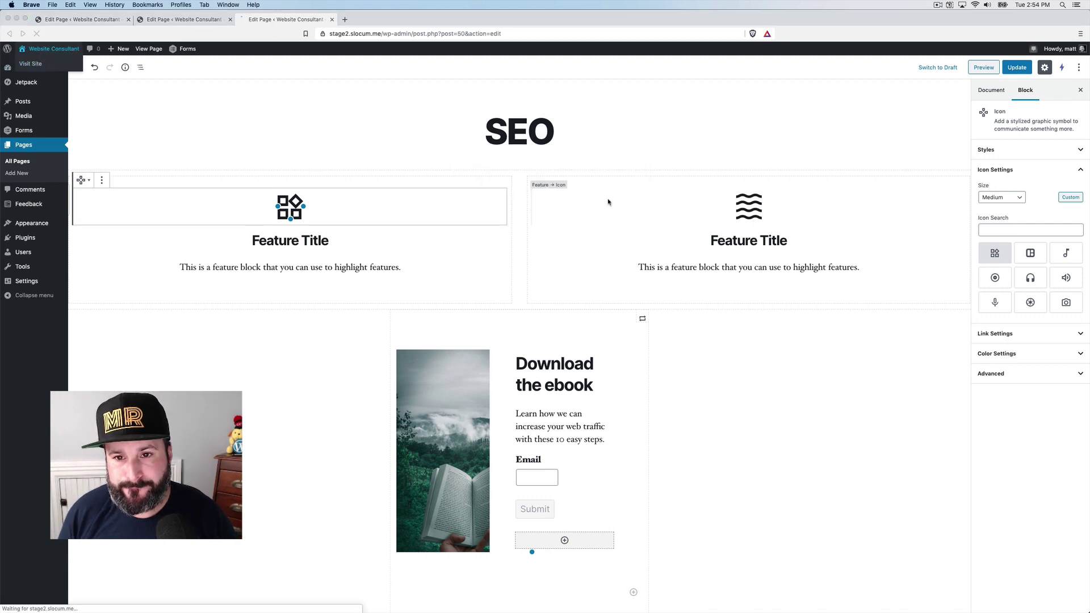
{"action": "scroll", "coordinate": [753, 239], "scroll_direction": "down", "scroll_amount": 15}
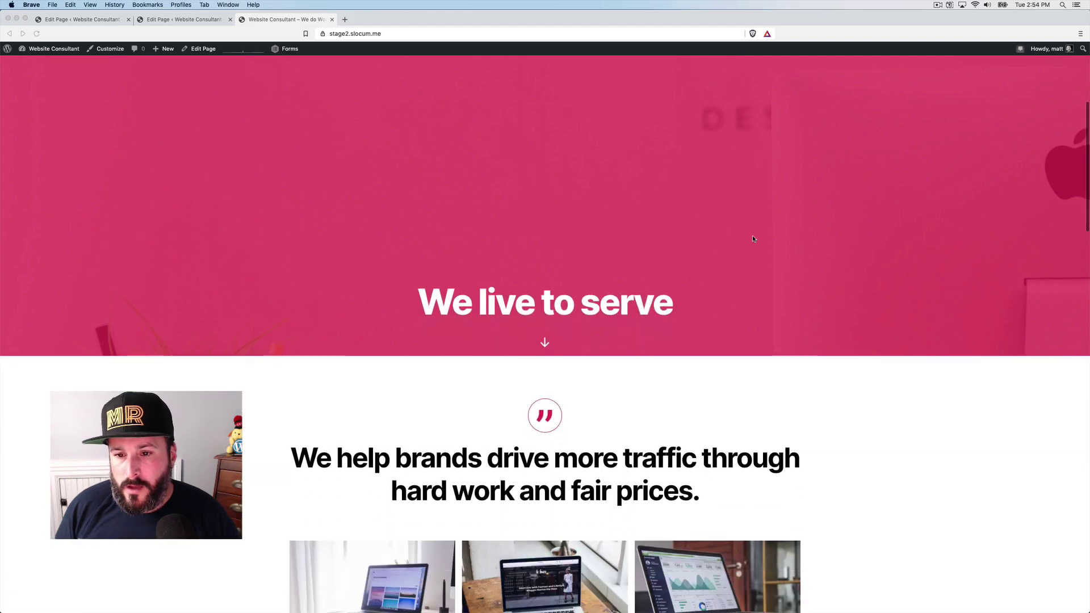
Open the case study linked from the home page testimonial and review its content and embedded ebook call to action.
{"action": "scroll", "coordinate": [753, 239], "scroll_direction": "down", "scroll_amount": 5}
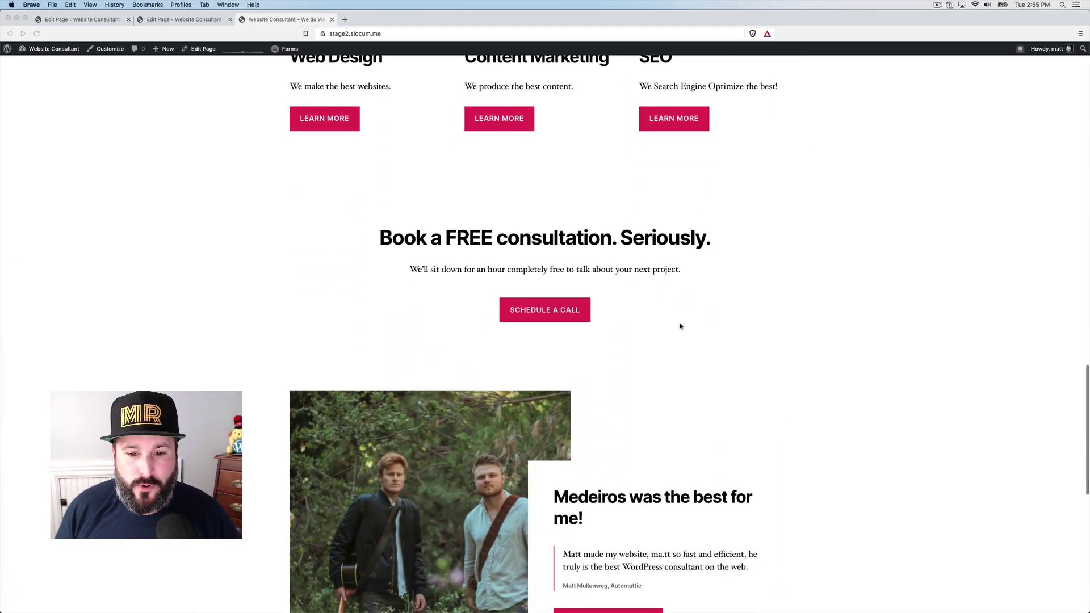
{"action": "left_click", "coordinate": [598, 490]}
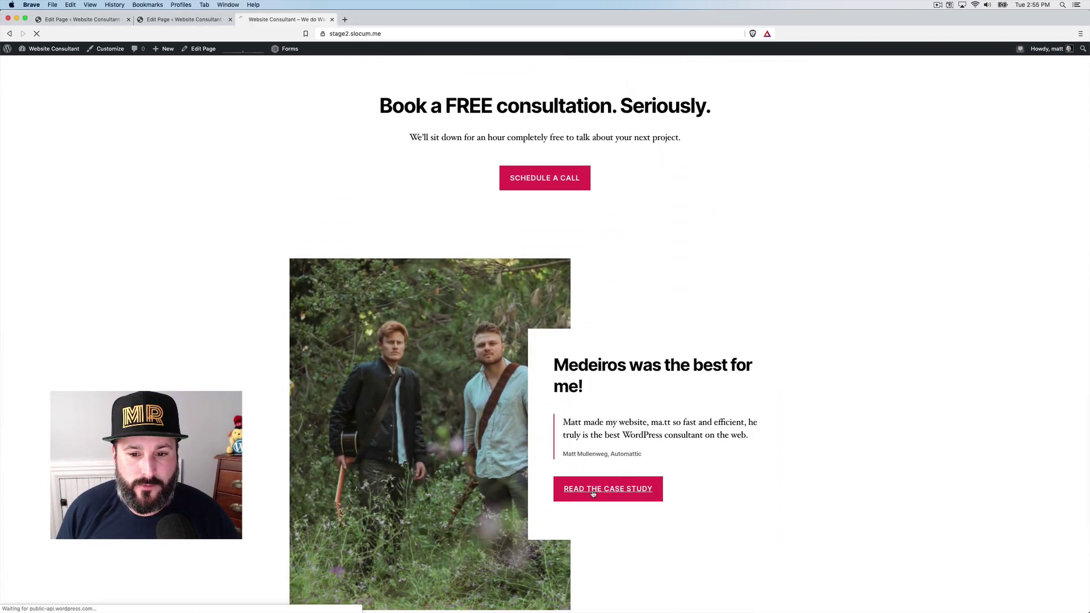
{"action": "scroll", "coordinate": [620, 437], "scroll_direction": "down", "scroll_amount": 10}
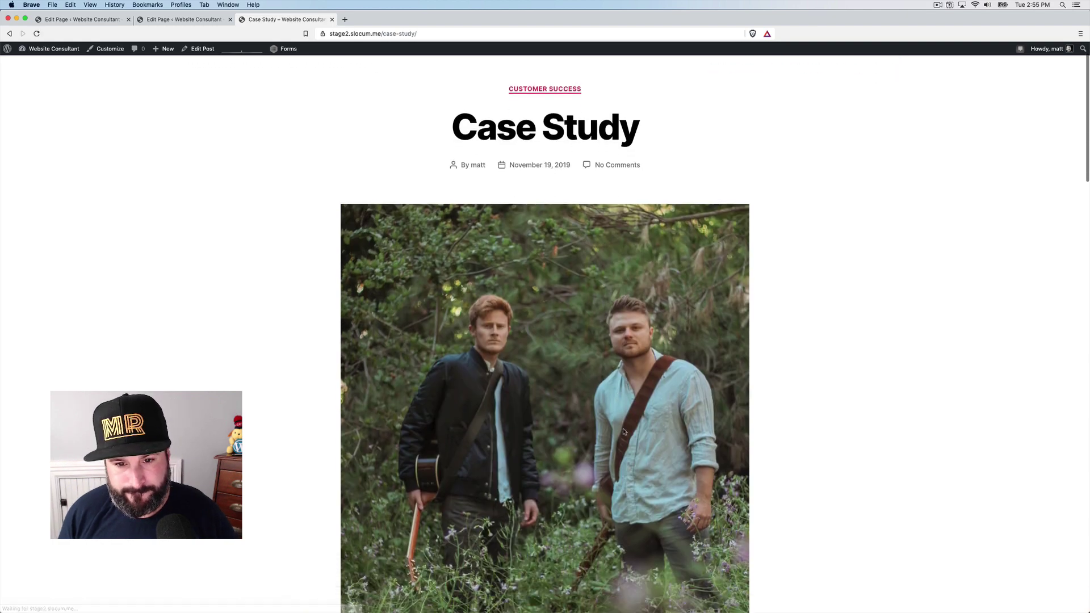
{"action": "scroll", "coordinate": [623, 432], "scroll_direction": "down", "scroll_amount": 9}
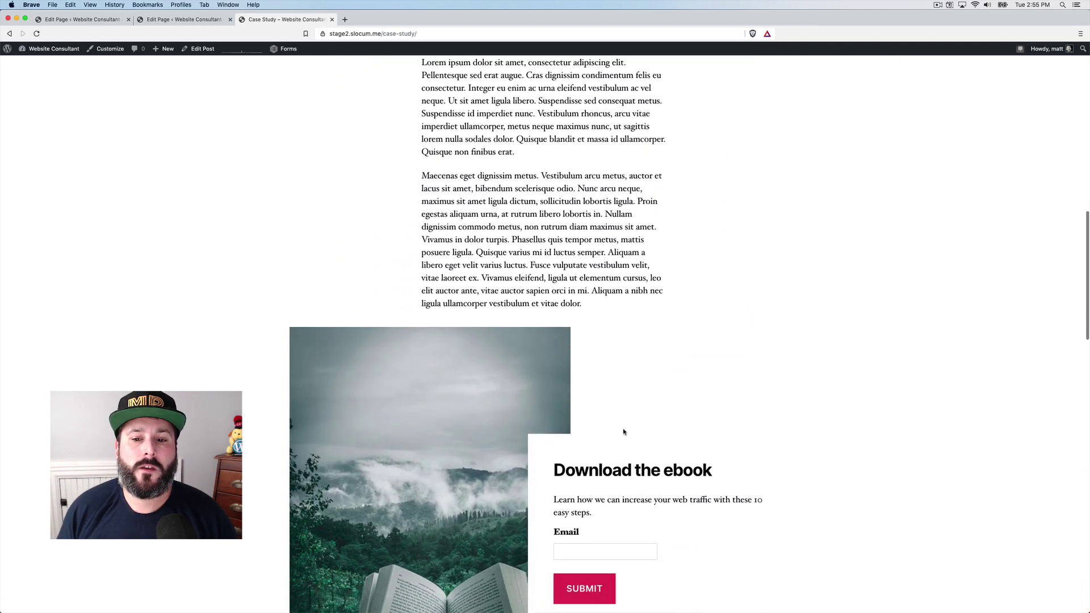
{"action": "scroll", "coordinate": [623, 433], "scroll_direction": "up", "scroll_amount": 9}
{"action": "scroll", "coordinate": [623, 433], "scroll_direction": "up", "scroll_amount": 8}
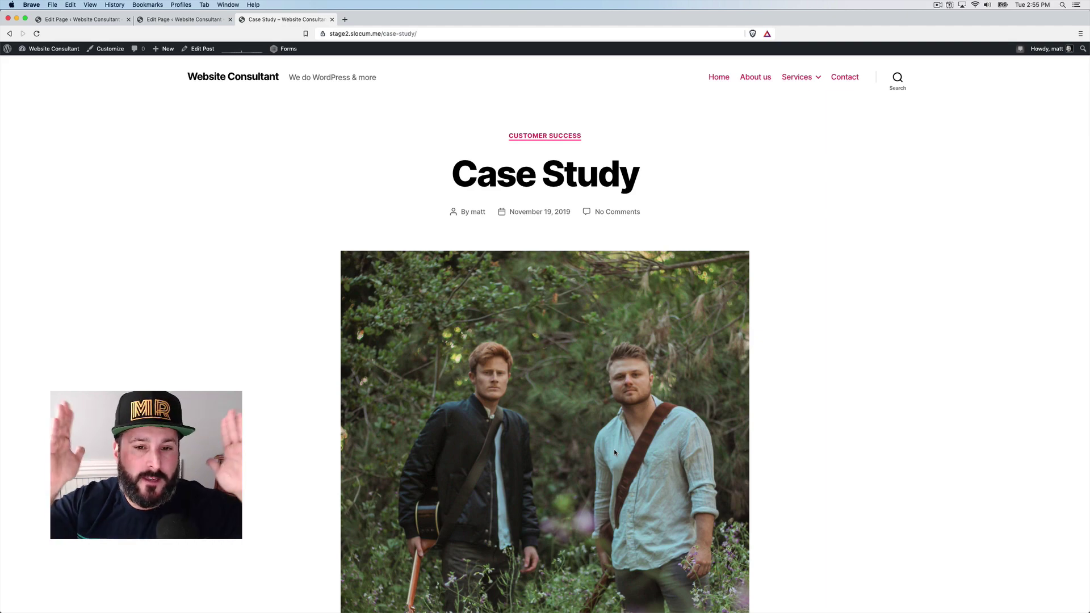
{"action": "scroll", "coordinate": [614, 452], "scroll_direction": "down", "scroll_amount": 15}
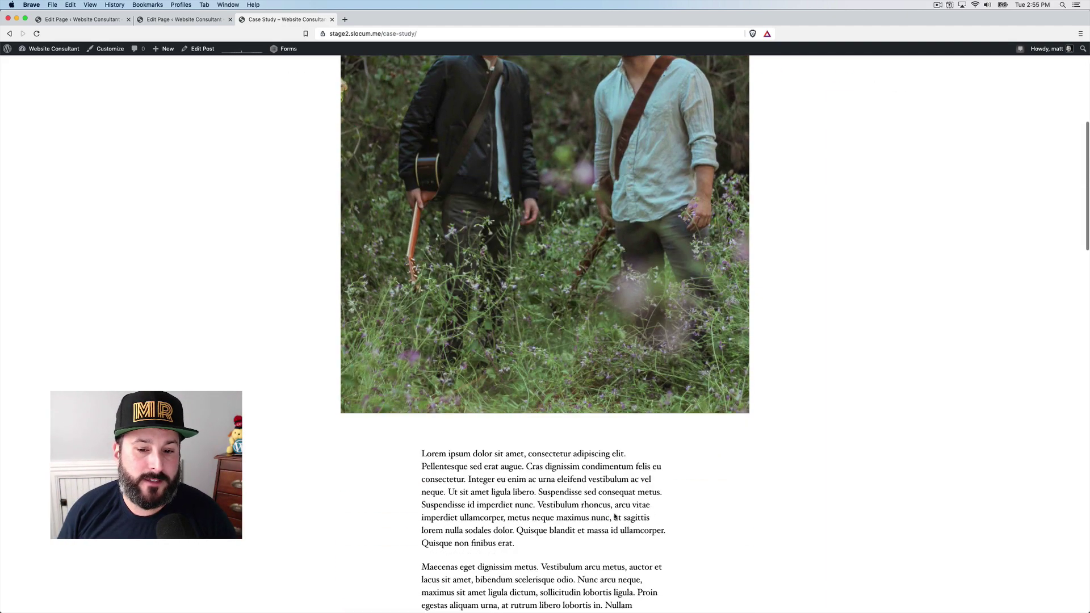
{"action": "scroll", "coordinate": [614, 517], "scroll_direction": "down", "scroll_amount": 5}
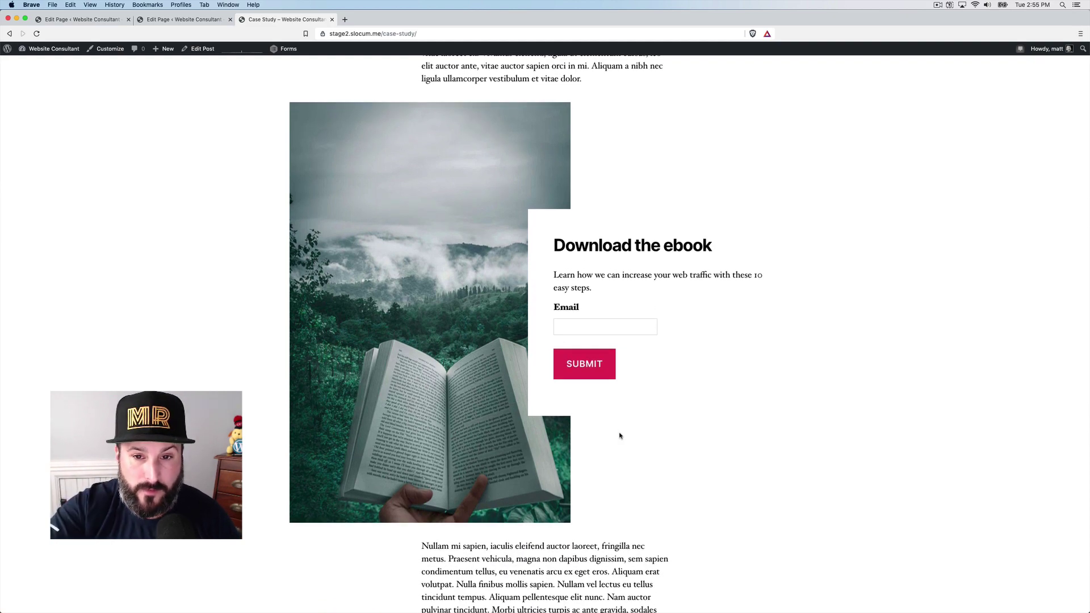
{"action": "scroll", "coordinate": [620, 435], "scroll_direction": "down", "scroll_amount": 1}
{"action": "scroll", "coordinate": [619, 436], "scroll_direction": "down", "scroll_amount": 10}
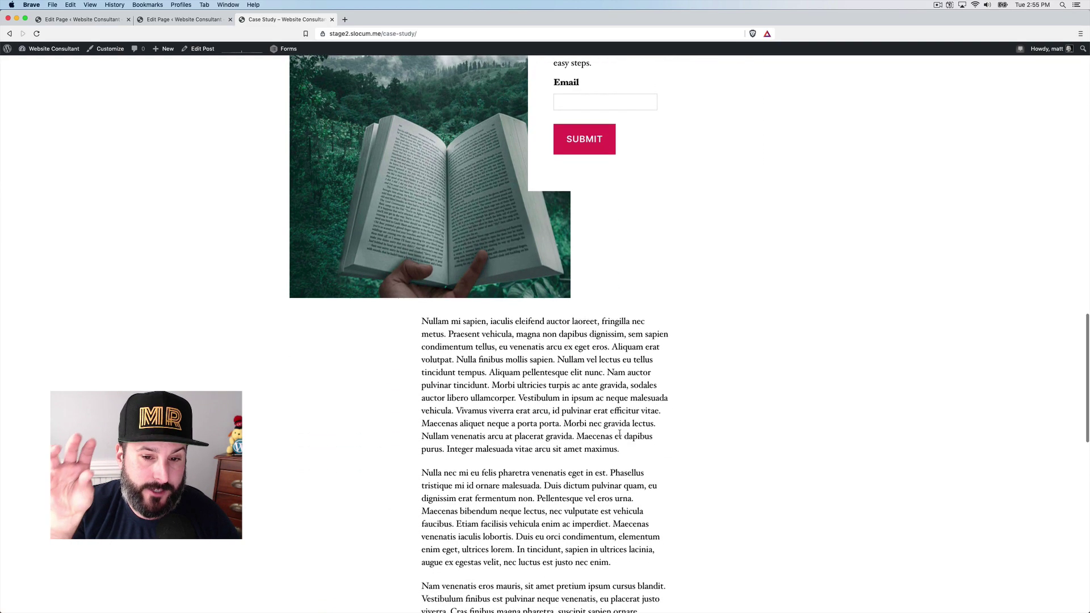
{"action": "scroll", "coordinate": [620, 435], "scroll_direction": "up", "scroll_amount": 20}
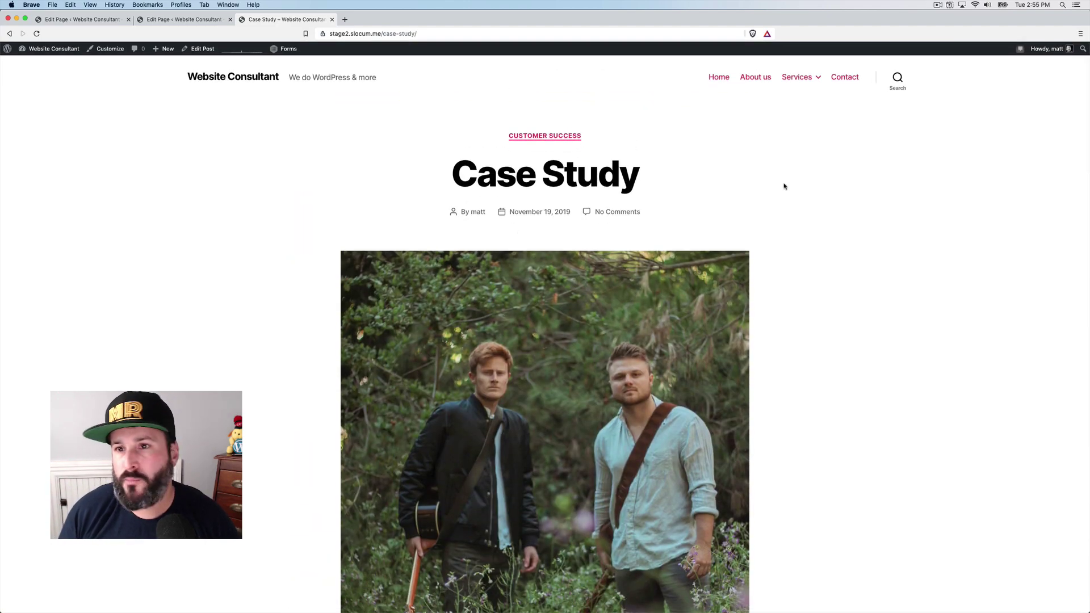
View the live About us page and examine its video embed and circular team member section.
{"action": "left_click", "coordinate": [755, 77]}
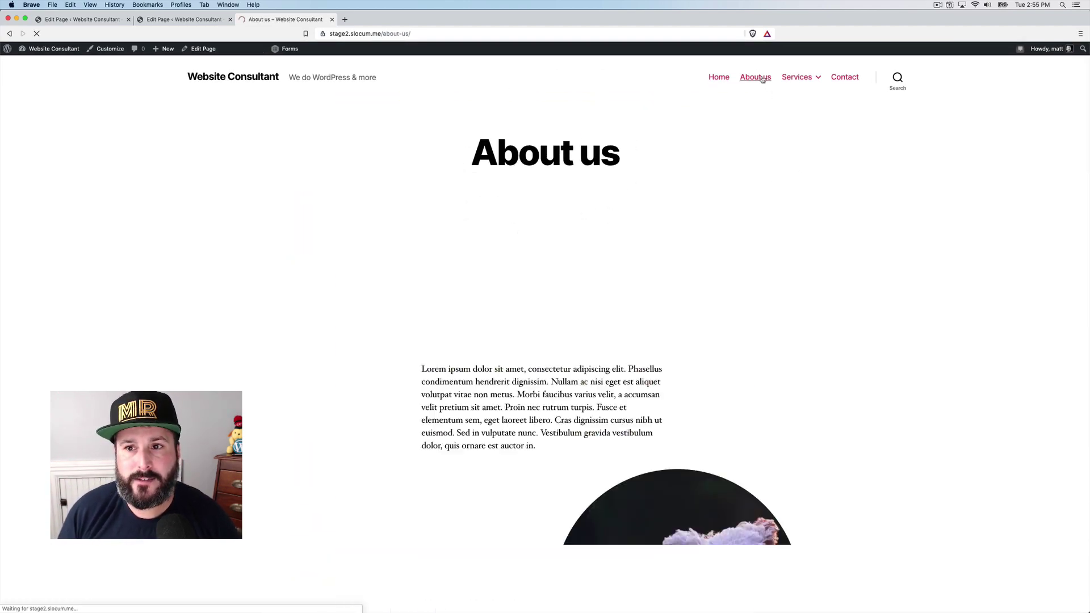
{"action": "scroll", "coordinate": [605, 149], "scroll_direction": "down", "scroll_amount": 2}
{"action": "scroll", "coordinate": [605, 150], "scroll_direction": "down", "scroll_amount": 5}
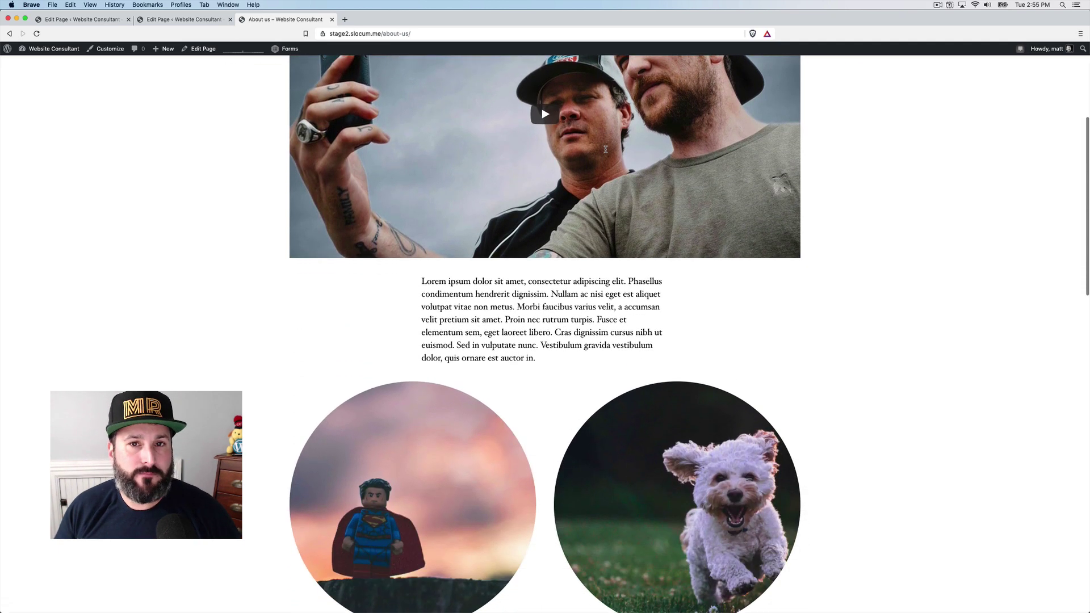
{"action": "scroll", "coordinate": [492, 350], "scroll_direction": "down", "scroll_amount": 3}
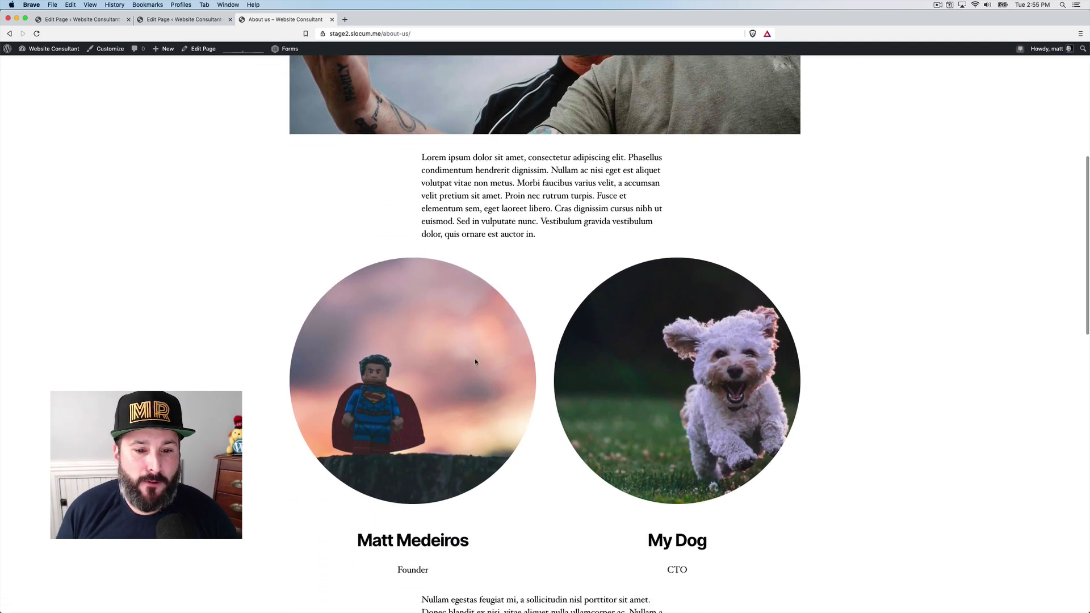
{"action": "scroll", "coordinate": [500, 300], "scroll_direction": "up", "scroll_amount": 7}
{"action": "scroll", "coordinate": [499, 303], "scroll_direction": "up", "scroll_amount": 1}
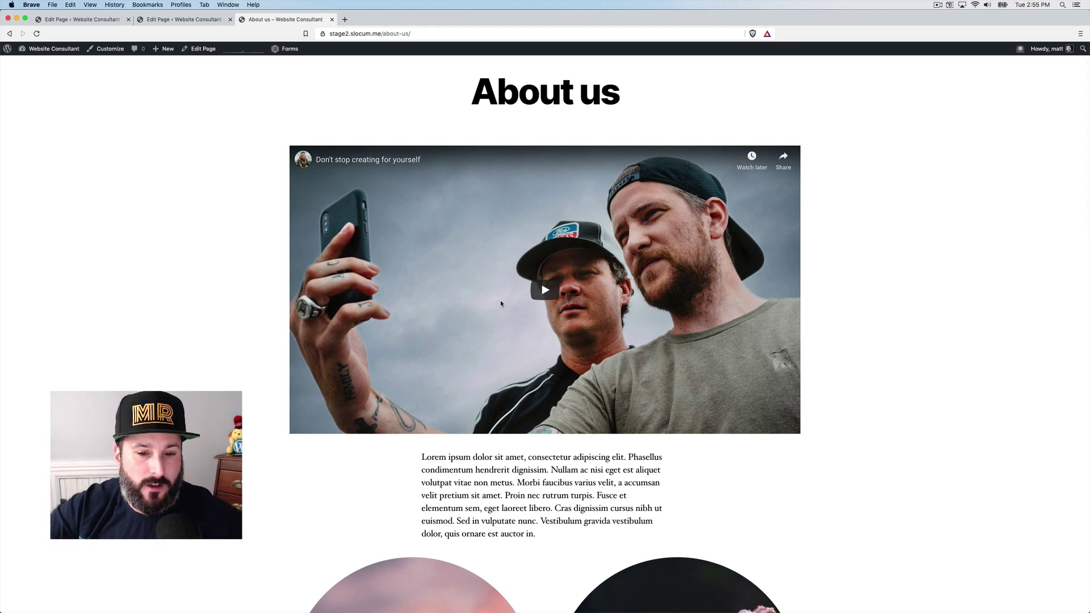
Open the About us page for editing, select the parent Services block and examine its style options.
{"action": "left_click", "coordinate": [202, 49]}
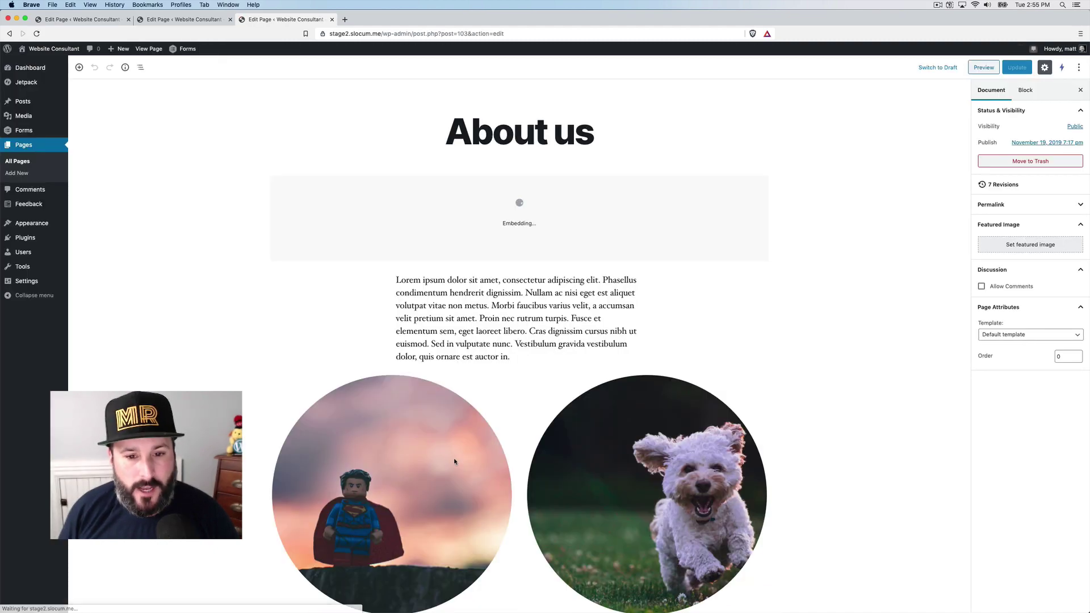
{"action": "scroll", "coordinate": [454, 449], "scroll_direction": "down", "scroll_amount": 2}
{"action": "left_click", "coordinate": [452, 428]}
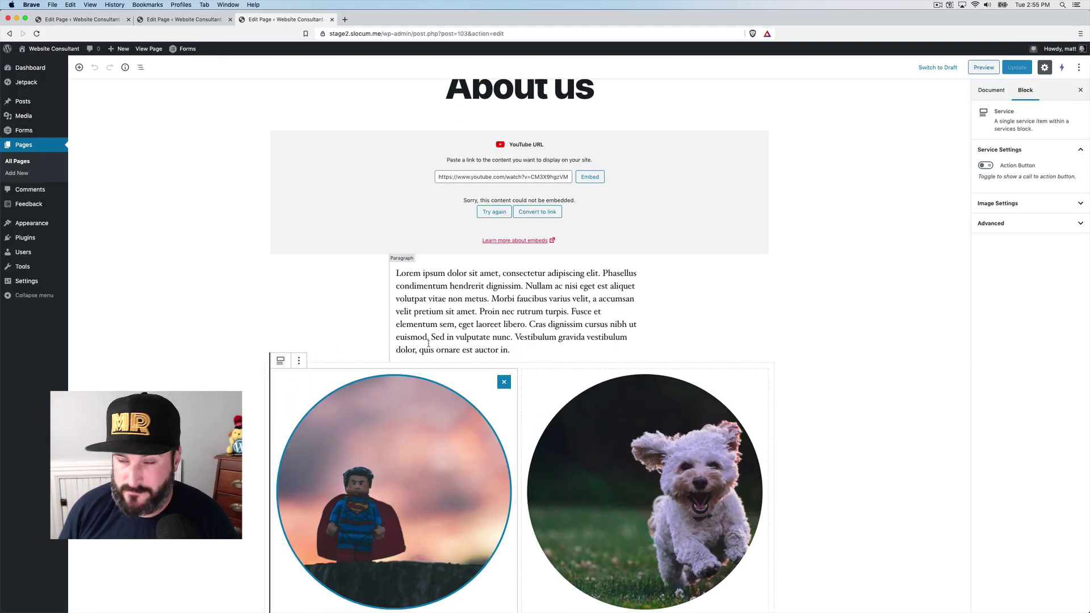
{"action": "left_click", "coordinate": [141, 68]}
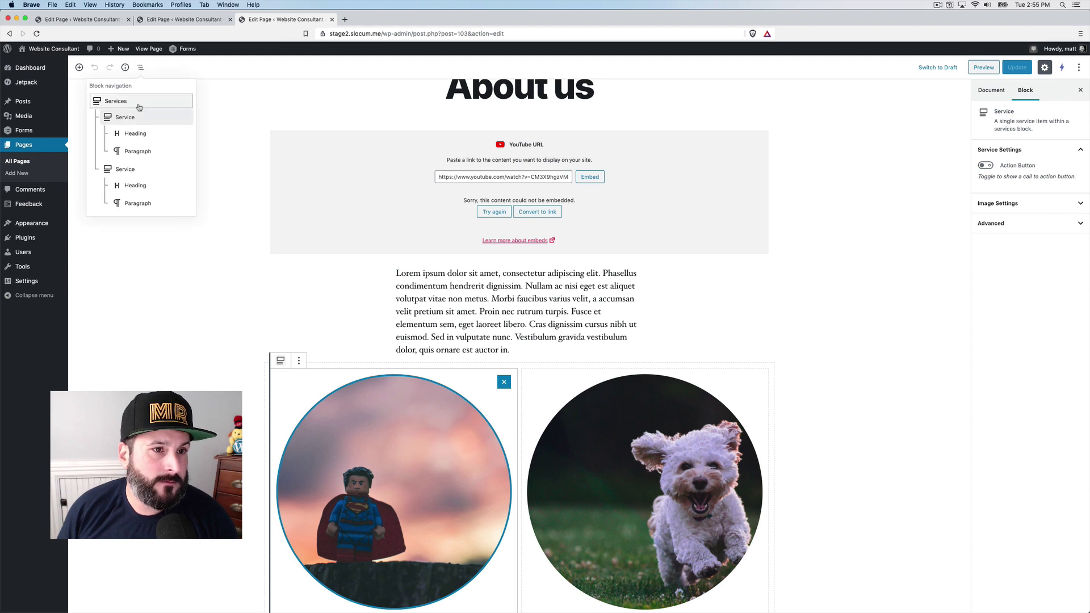
{"action": "left_click", "coordinate": [139, 104]}
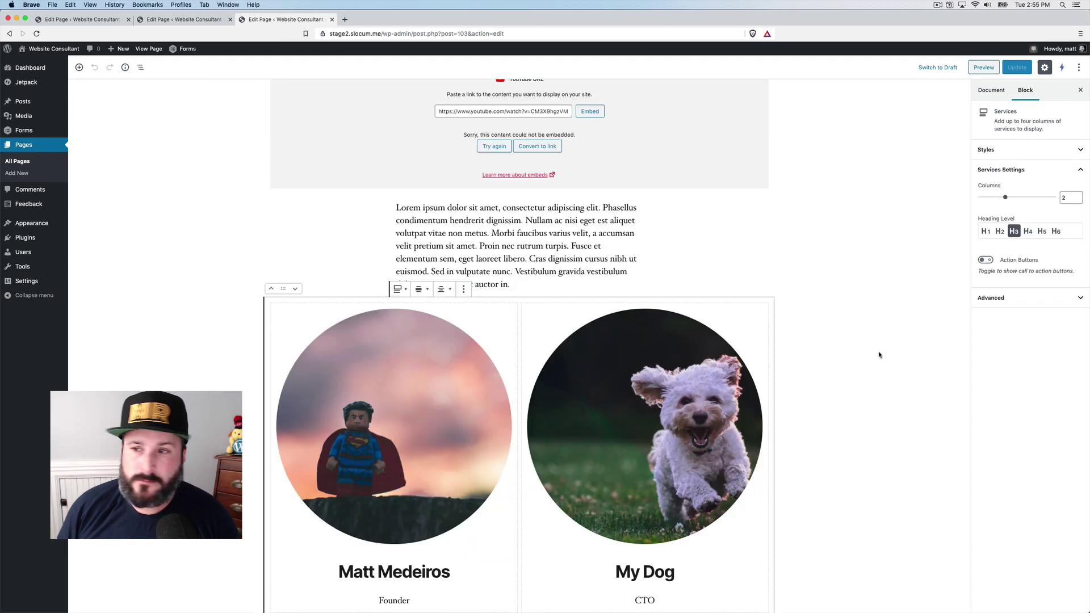
{"action": "left_click", "coordinate": [1015, 154]}
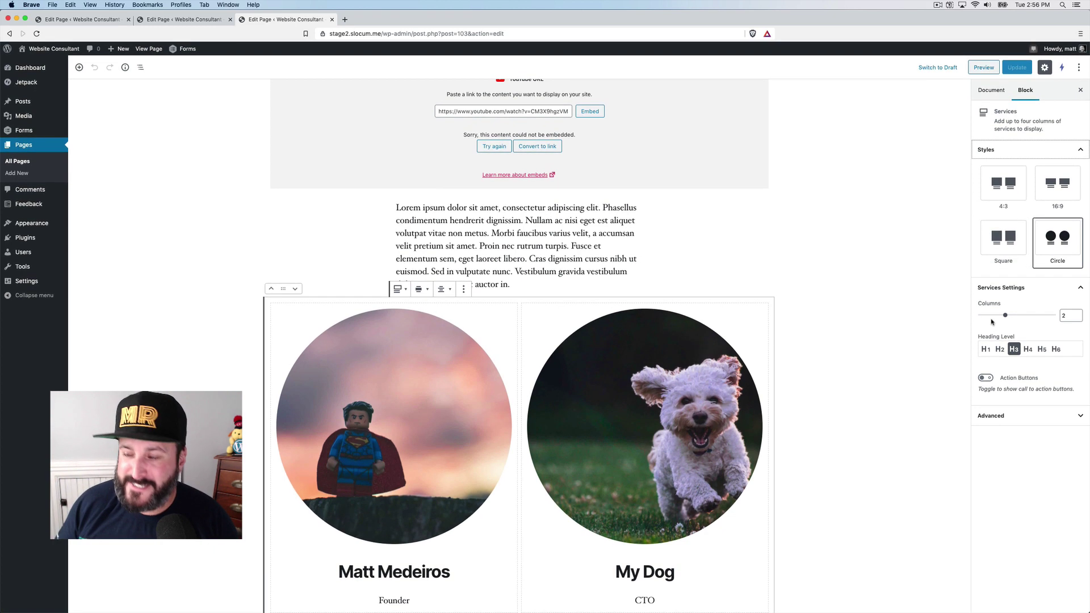
{"action": "scroll", "coordinate": [793, 272], "scroll_direction": "down", "scroll_amount": 3}
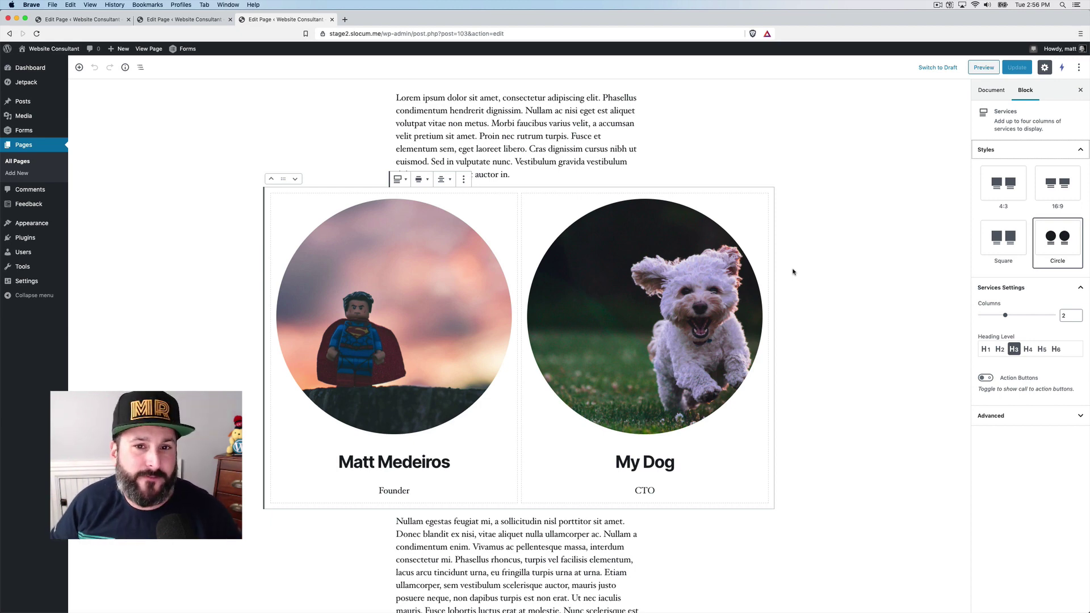
{"action": "scroll", "coordinate": [613, 264], "scroll_direction": "up", "scroll_amount": 4}
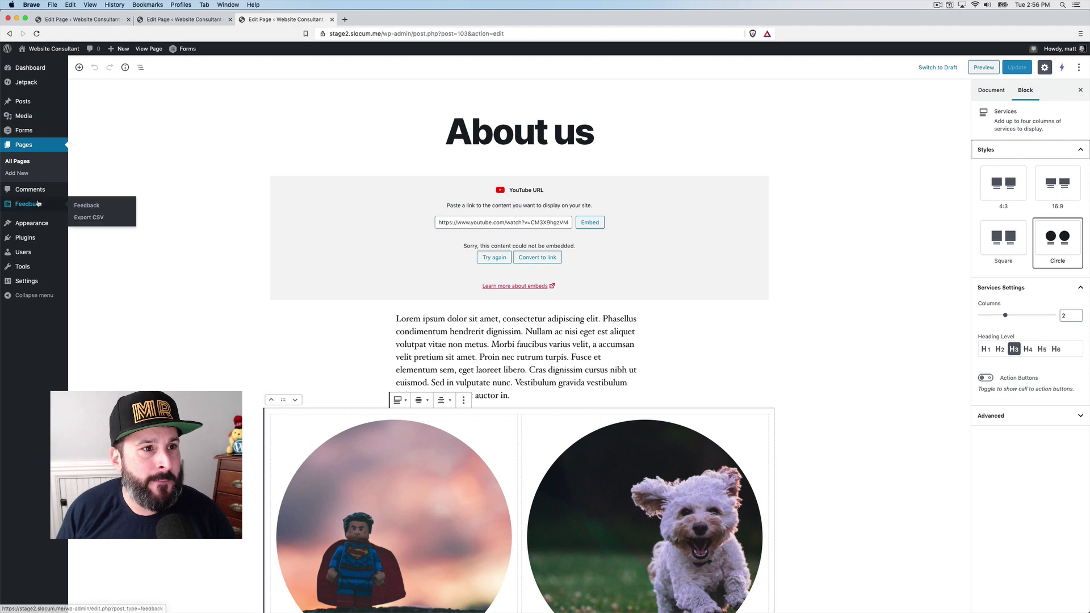
Return to the live home page and look over its cover, headline and portfolio gallery.
{"action": "left_click", "coordinate": [43, 64]}
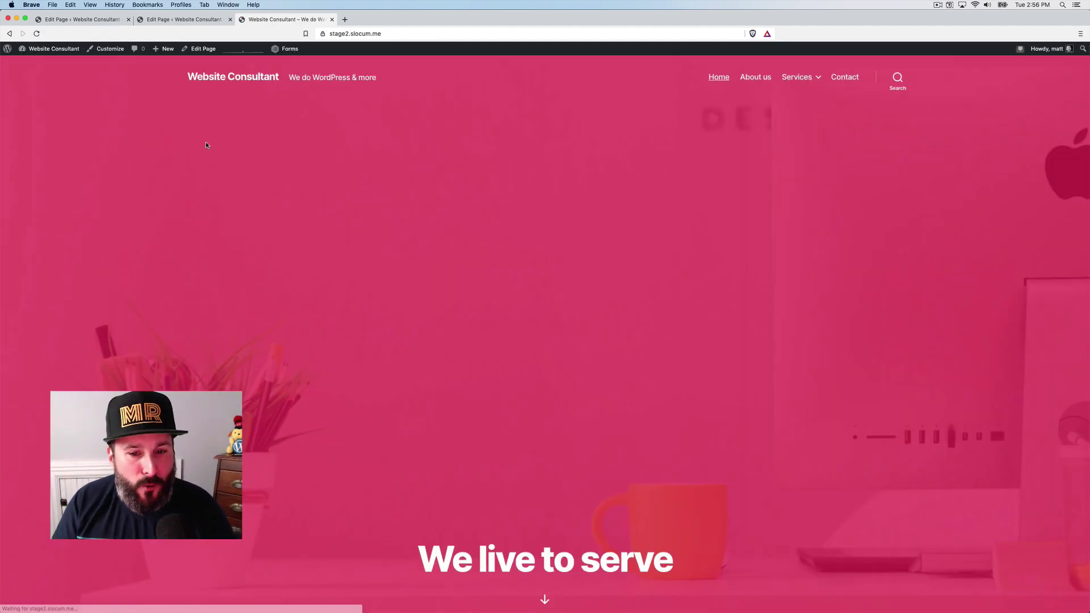
{"action": "scroll", "coordinate": [446, 249], "scroll_direction": "down", "scroll_amount": 5}
{"action": "scroll", "coordinate": [446, 248], "scroll_direction": "down", "scroll_amount": 10}
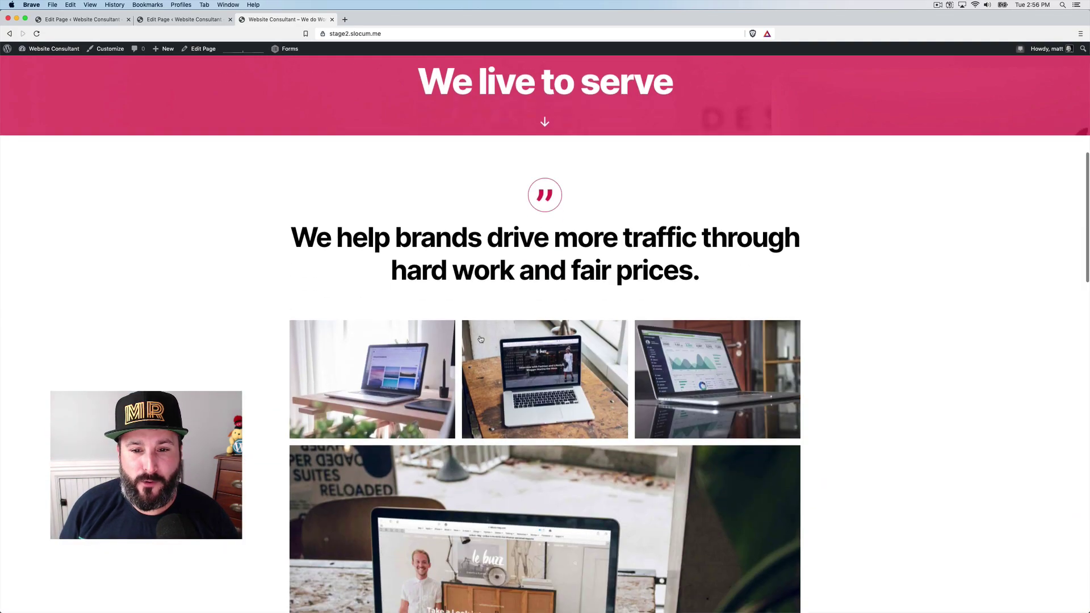
{"action": "scroll", "coordinate": [506, 402], "scroll_direction": "up", "scroll_amount": 12}
{"action": "scroll", "coordinate": [505, 401], "scroll_direction": "up", "scroll_amount": 3}
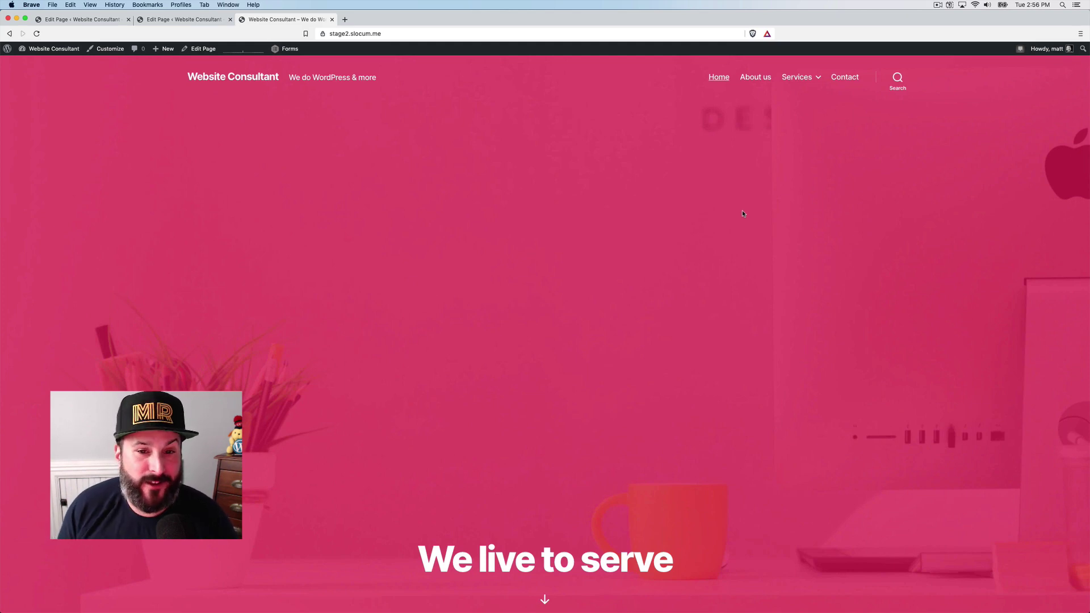
View the live Contact page and test the form's Budget choices "$1,500 - $5,000" and "Less than $1,500".
{"action": "left_click", "coordinate": [845, 82]}
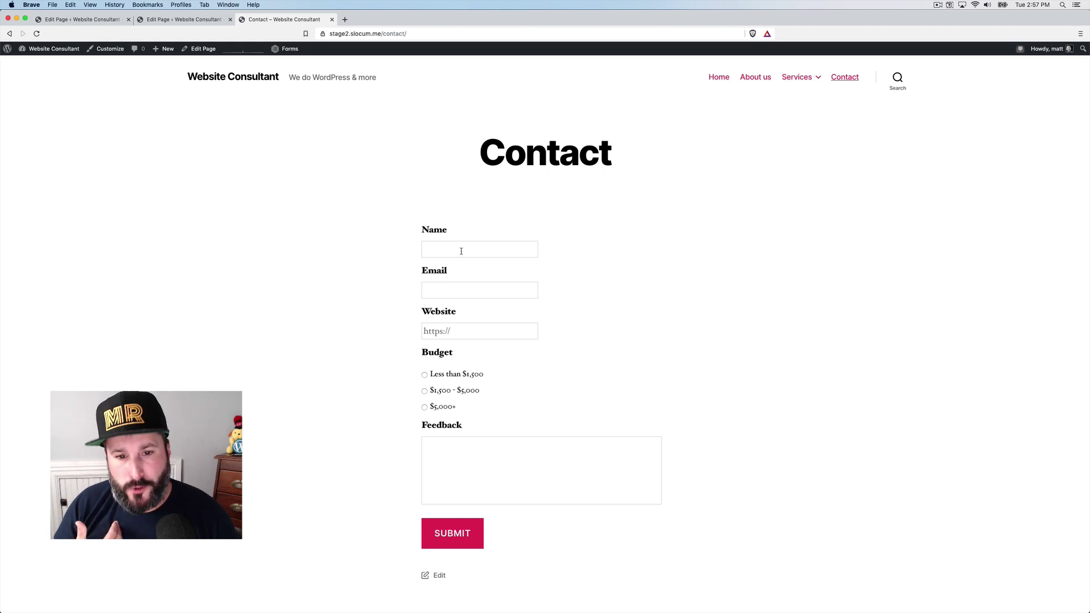
{"action": "scroll", "coordinate": [461, 251], "scroll_direction": "down", "scroll_amount": 3}
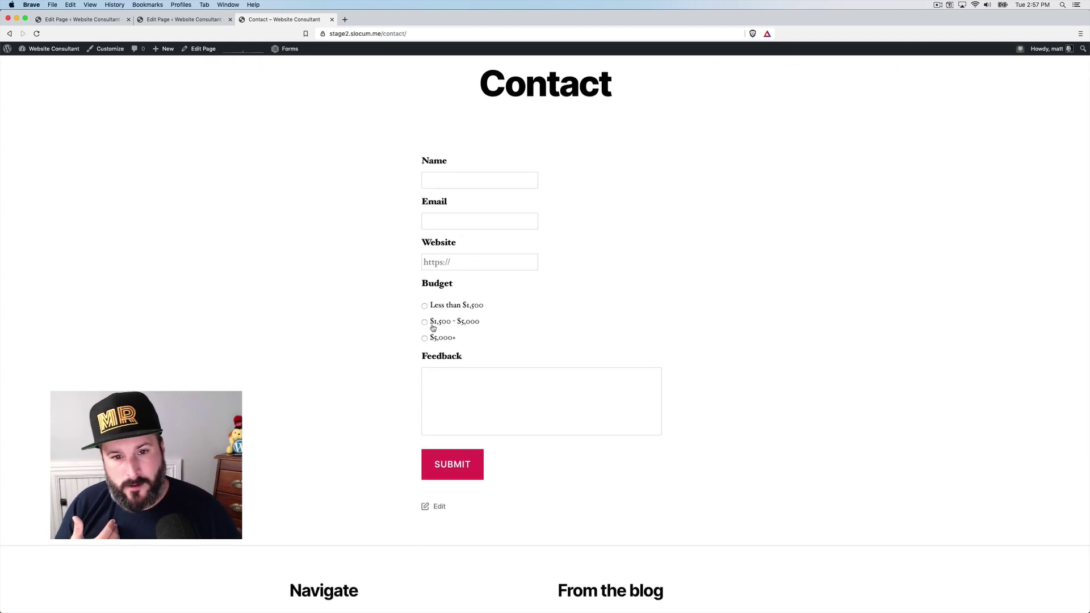
{"action": "left_click", "coordinate": [433, 326]}
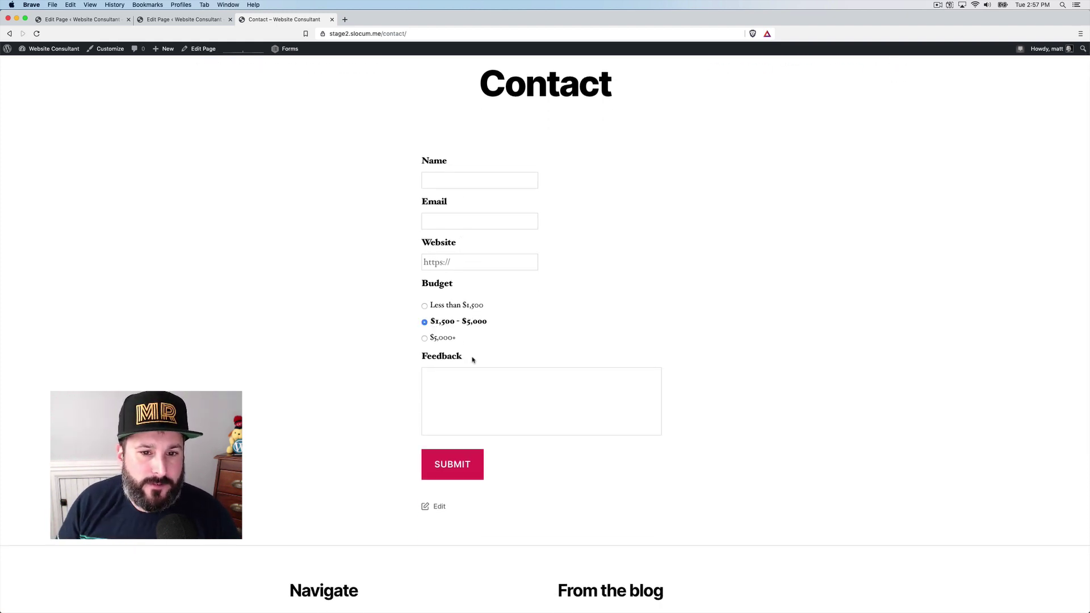
{"action": "left_click", "coordinate": [472, 389]}
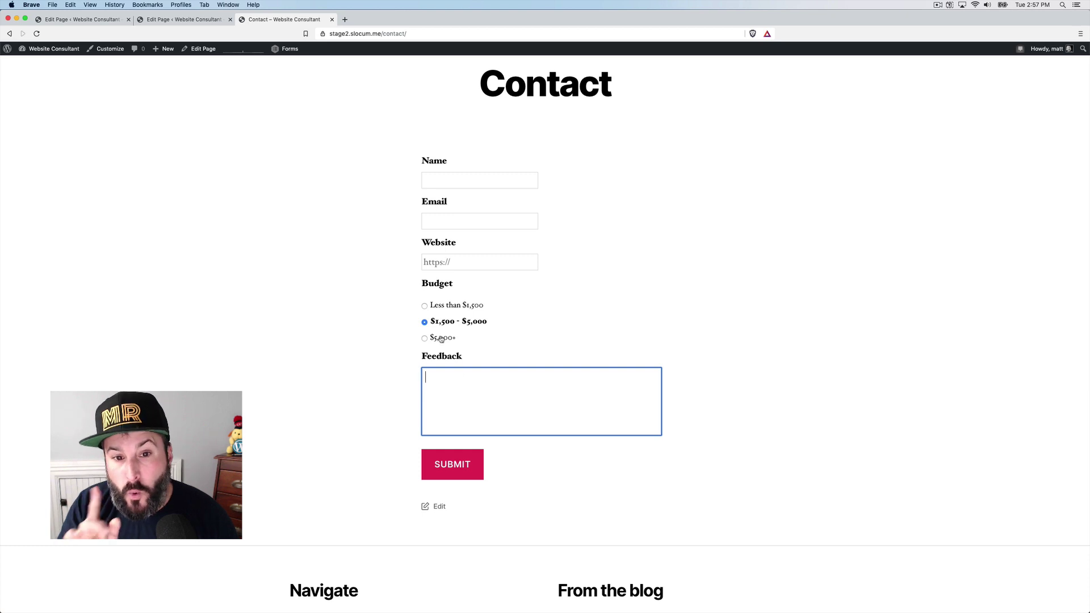
{"action": "left_click", "coordinate": [444, 304]}
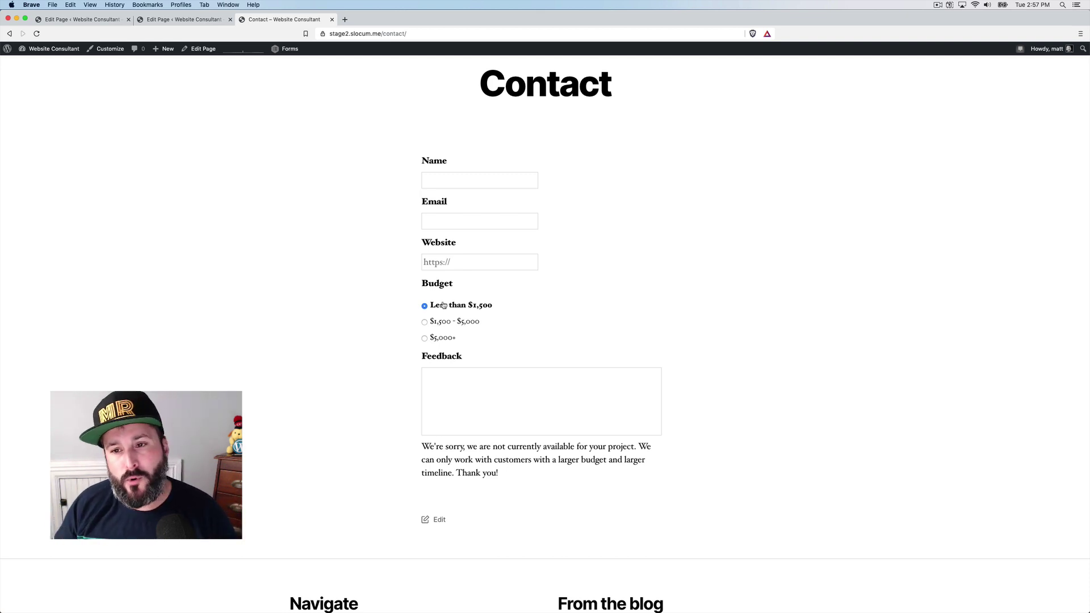
{"action": "left_click", "coordinate": [471, 380]}
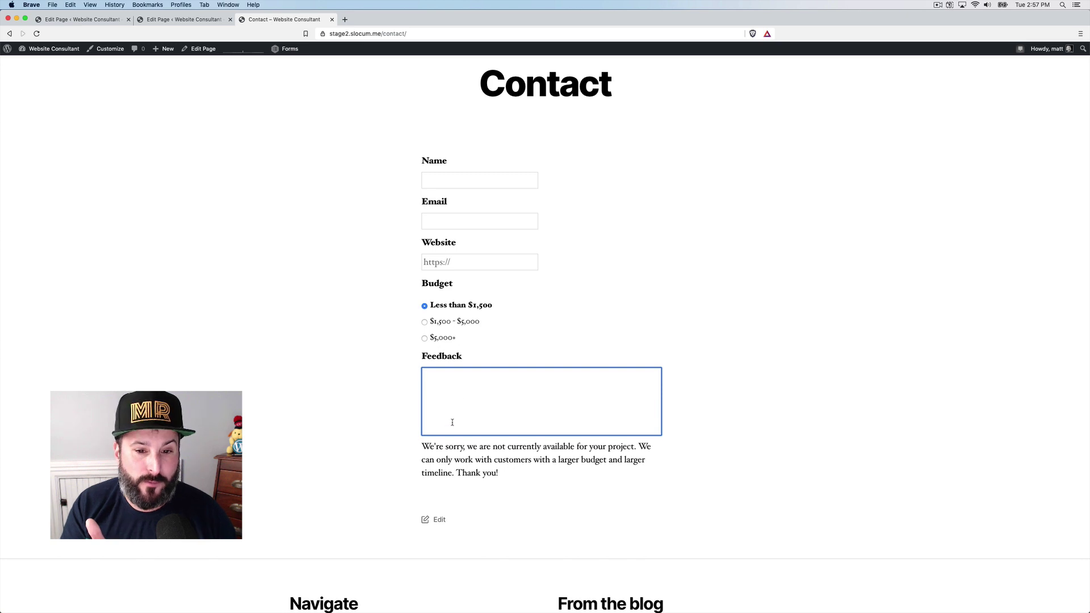
{"action": "left_click", "coordinate": [451, 462]}
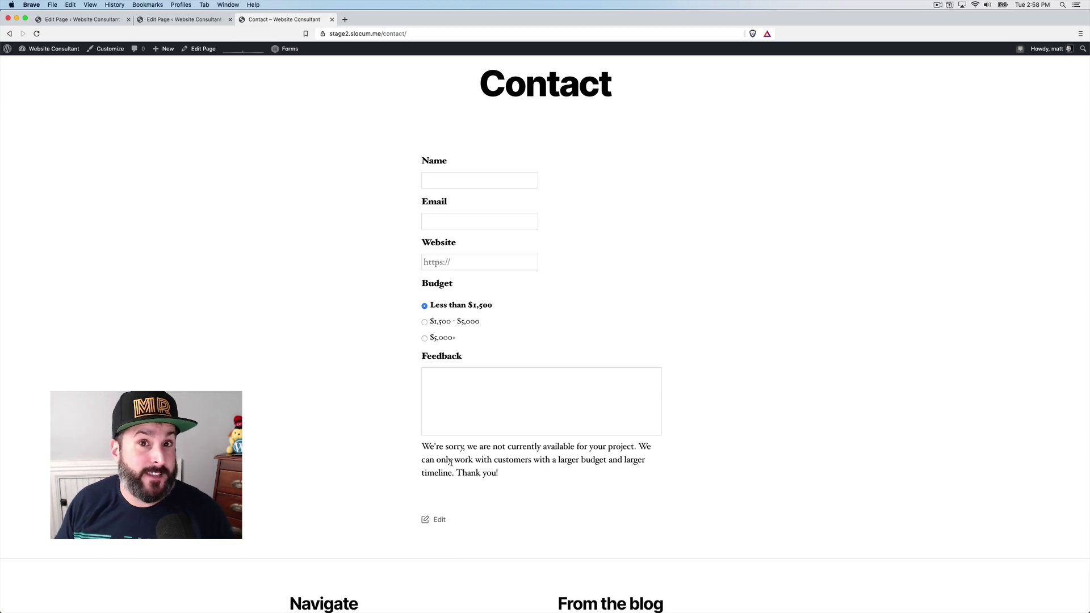
Open the Contact form in the form editor and show the Budget radio field's advanced settings.
{"action": "left_click", "coordinate": [41, 61]}
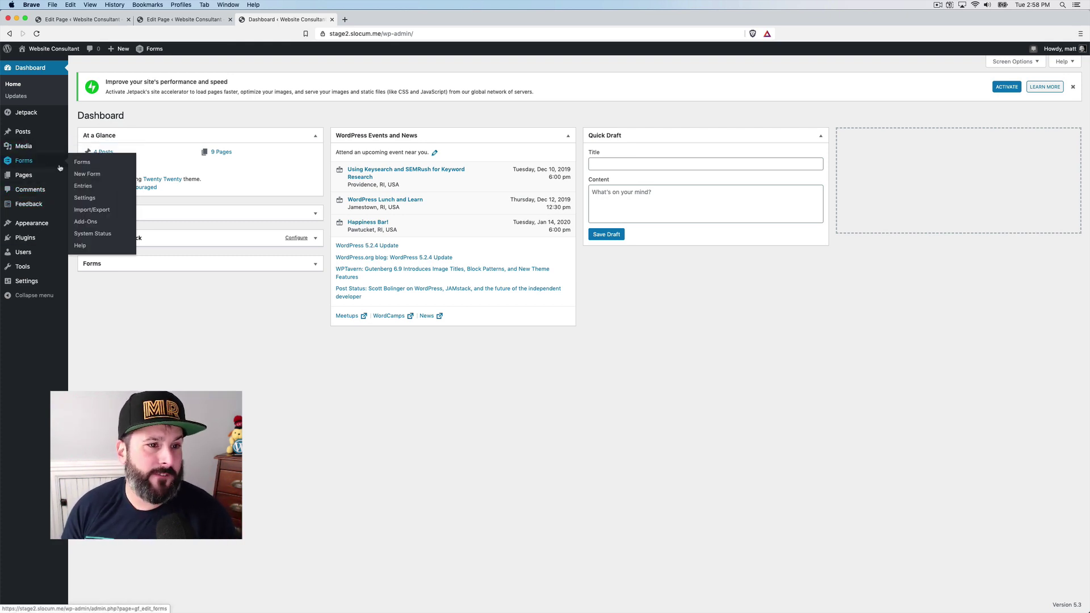
{"action": "left_click", "coordinate": [76, 162]}
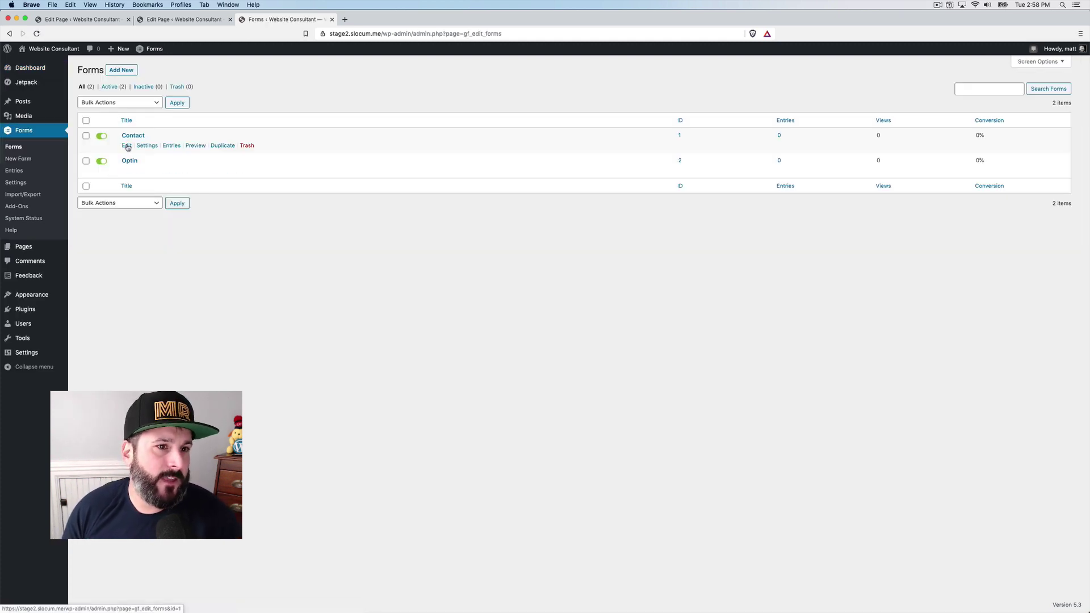
{"action": "left_click", "coordinate": [126, 146]}
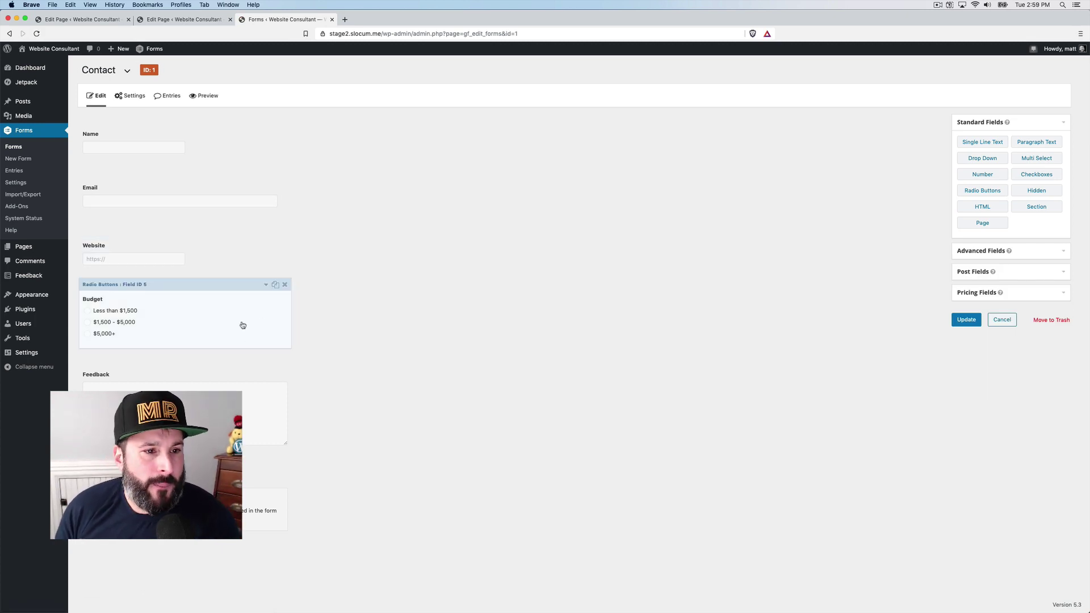
{"action": "left_click", "coordinate": [243, 325]}
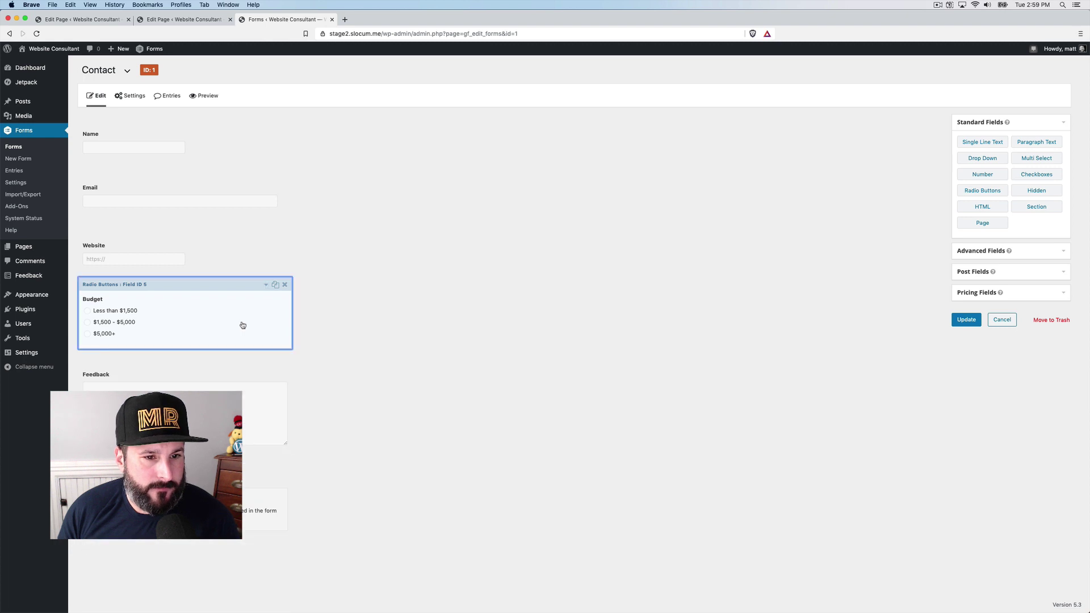
{"action": "left_click", "coordinate": [206, 359]}
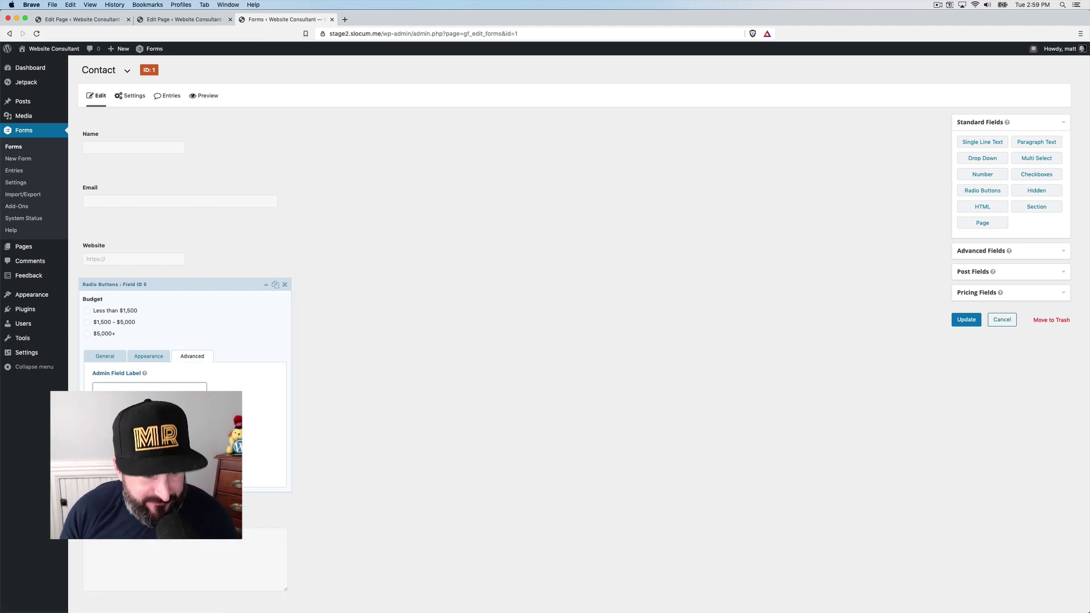
Open the HTML block below the Feedback field and examine its message content.
{"action": "scroll", "coordinate": [511, 330], "scroll_direction": "down", "scroll_amount": 3}
{"action": "scroll", "coordinate": [163, 542], "scroll_direction": "up", "scroll_amount": 1}
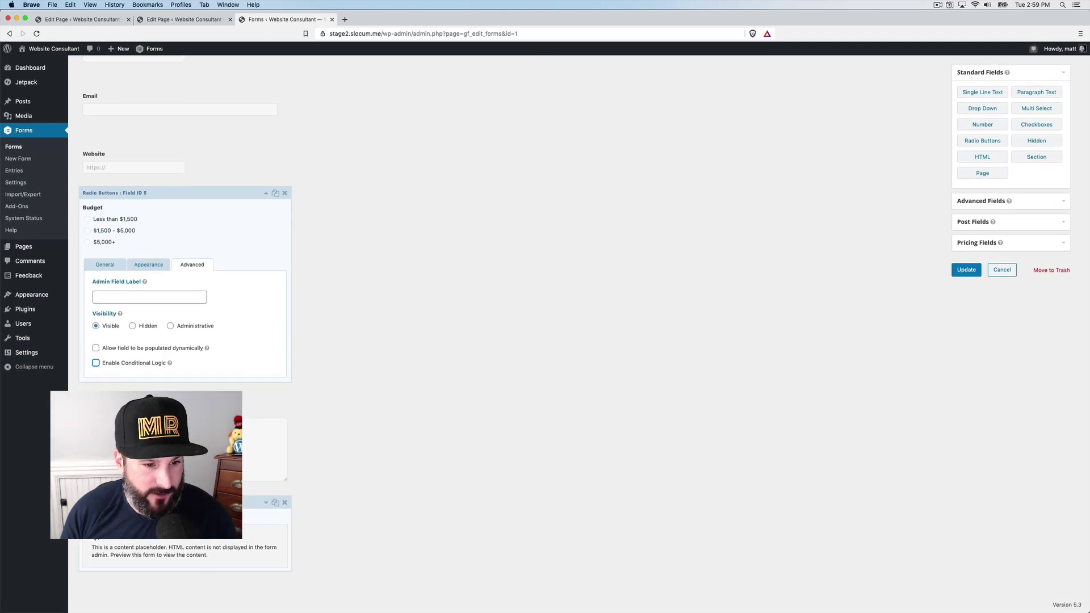
{"action": "left_click", "coordinate": [187, 541]}
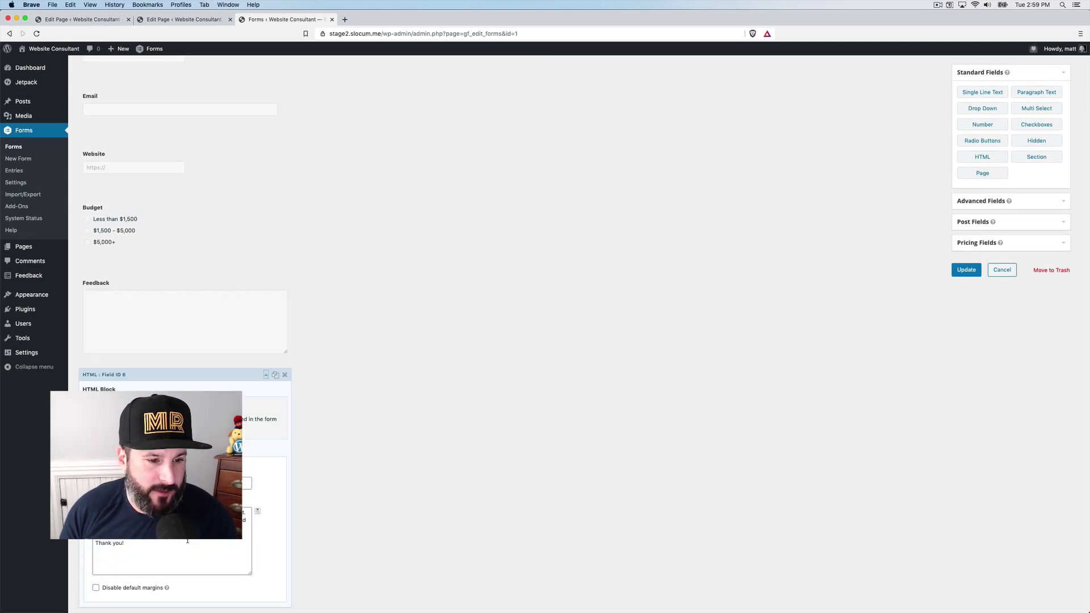
{"action": "left_click", "coordinate": [119, 542]}
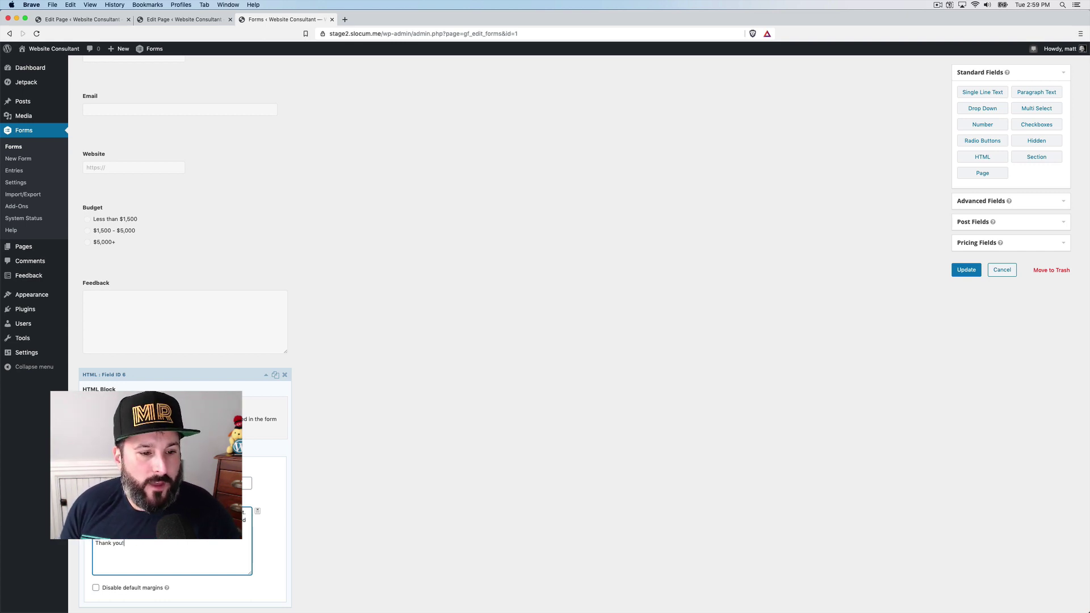
Show the HTML block's conditional logic, keep the Budget rule's value at "Less than $1,500" and update the form.
{"action": "scroll", "coordinate": [170, 499], "scroll_direction": "down", "scroll_amount": 2}
{"action": "left_click", "coordinate": [178, 409]}
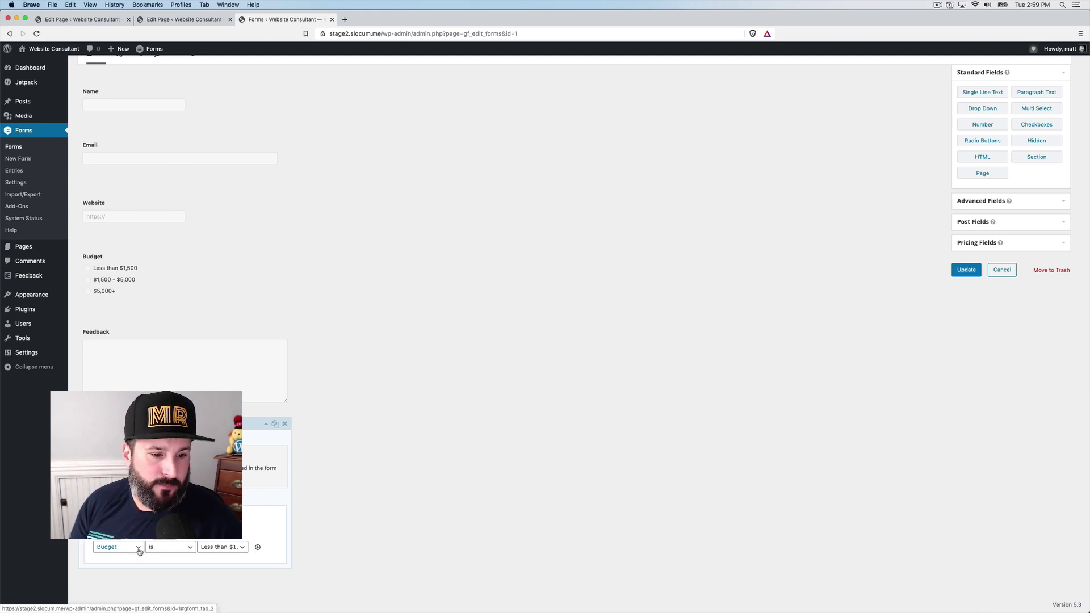
{"action": "left_click", "coordinate": [209, 547]}
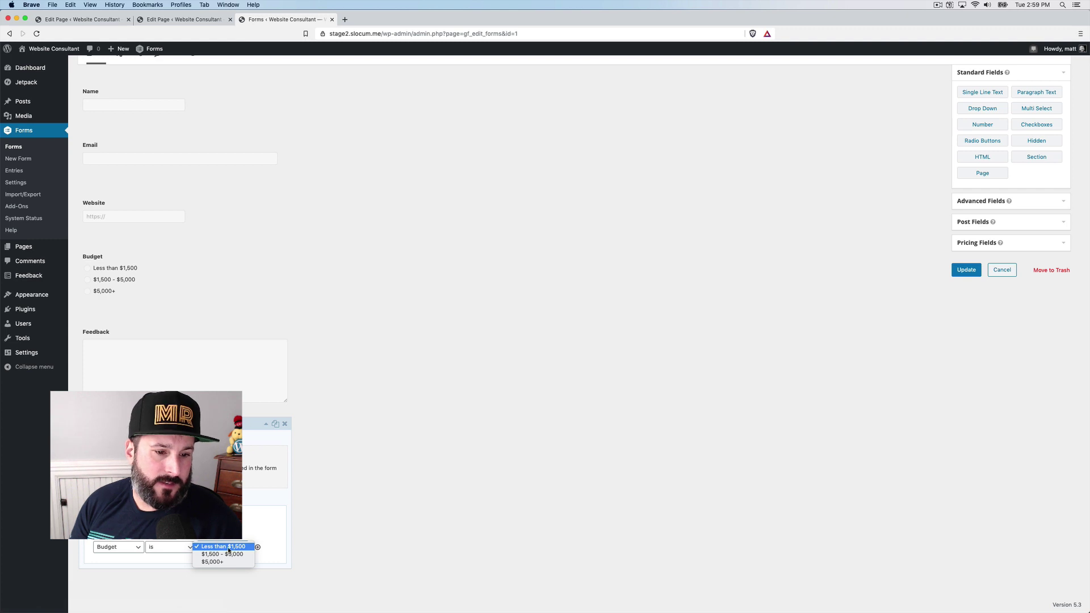
{"action": "left_click", "coordinate": [234, 548]}
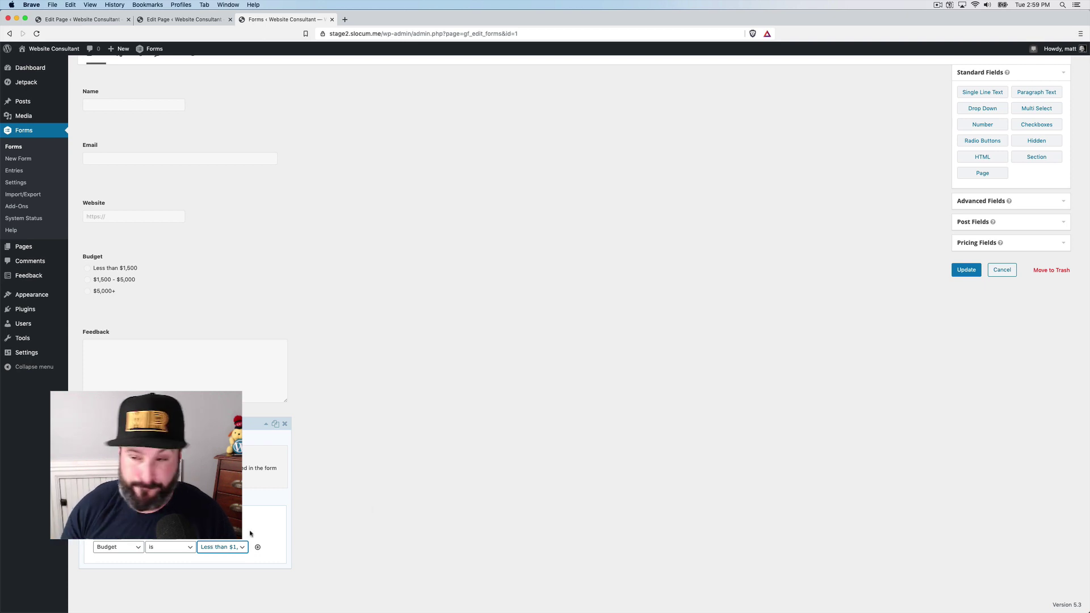
{"action": "left_click", "coordinate": [964, 265]}
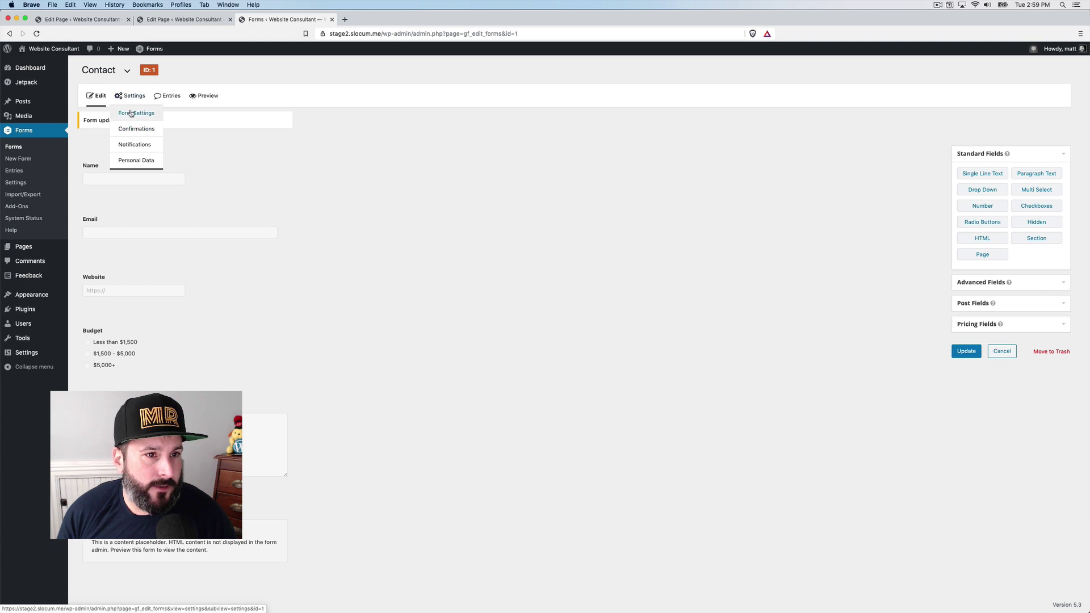
Open the Contact form's settings and examine the Submit button's conditional logic and its value choices.
{"action": "left_click", "coordinate": [129, 111]}
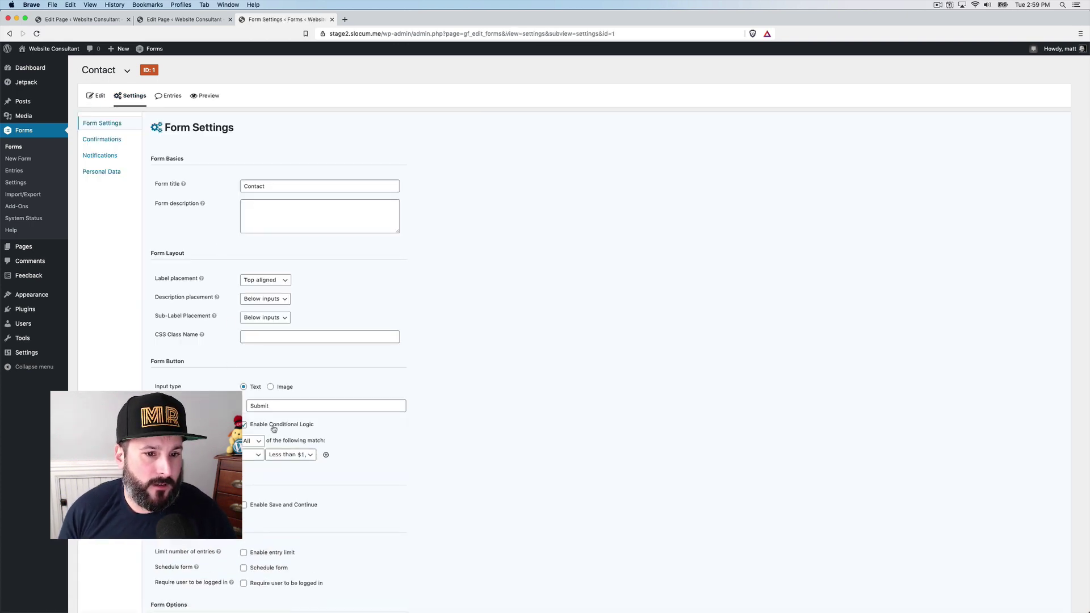
{"action": "left_click", "coordinate": [273, 407]}
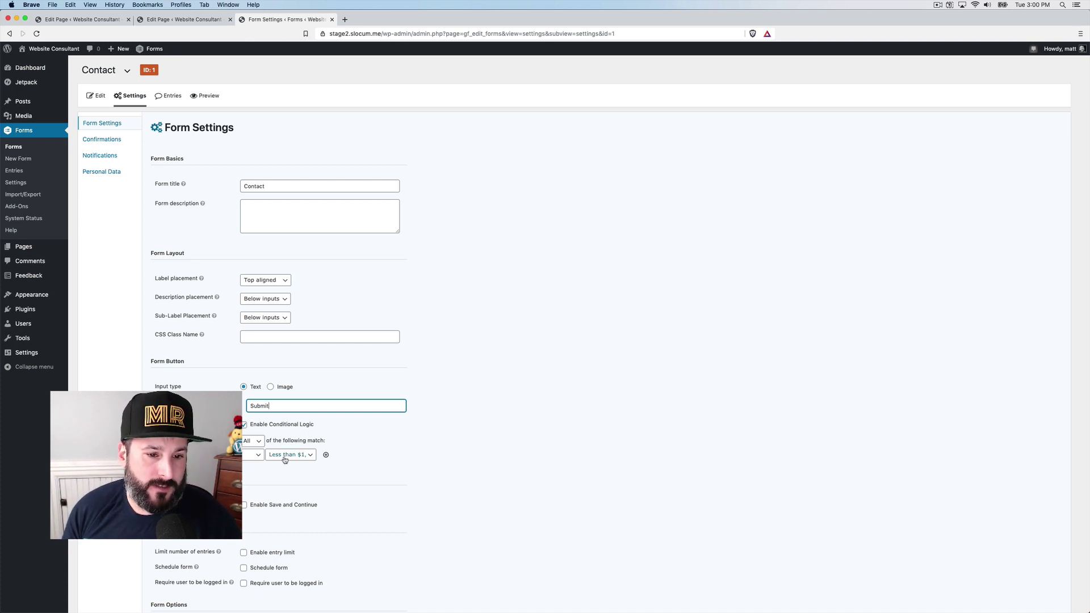
{"action": "left_click", "coordinate": [287, 456]}
{"action": "left_click", "coordinate": [285, 457]}
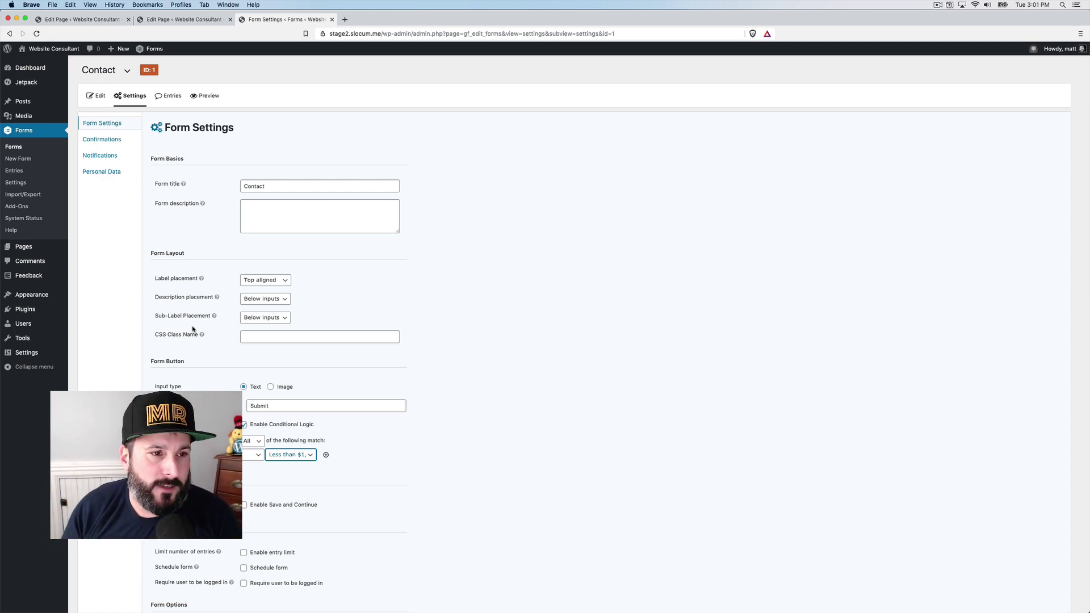
Return to the live home page and look over its service columns, consultation call to action, testimonial and footer.
{"action": "mouse_move", "coordinate": [54, 73]}
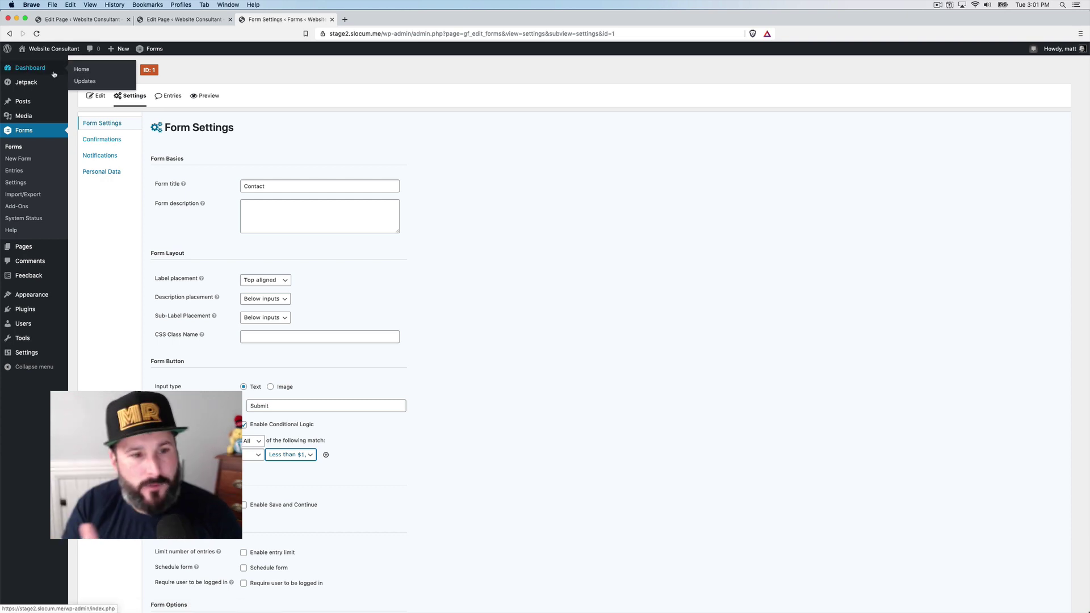
{"action": "left_click", "coordinate": [33, 65]}
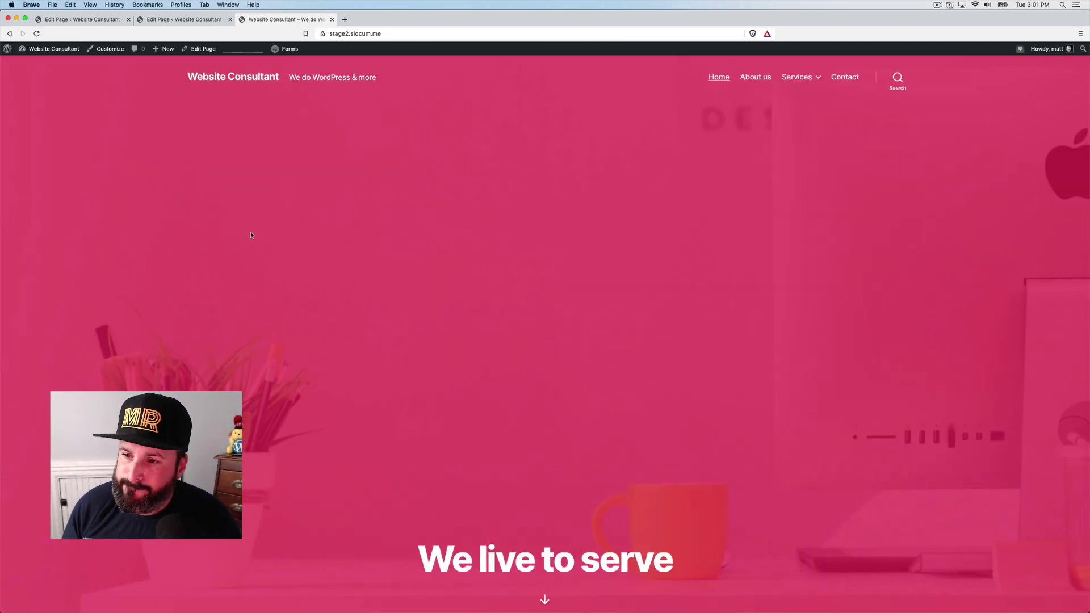
{"action": "scroll", "coordinate": [250, 233], "scroll_direction": "down", "scroll_amount": 13}
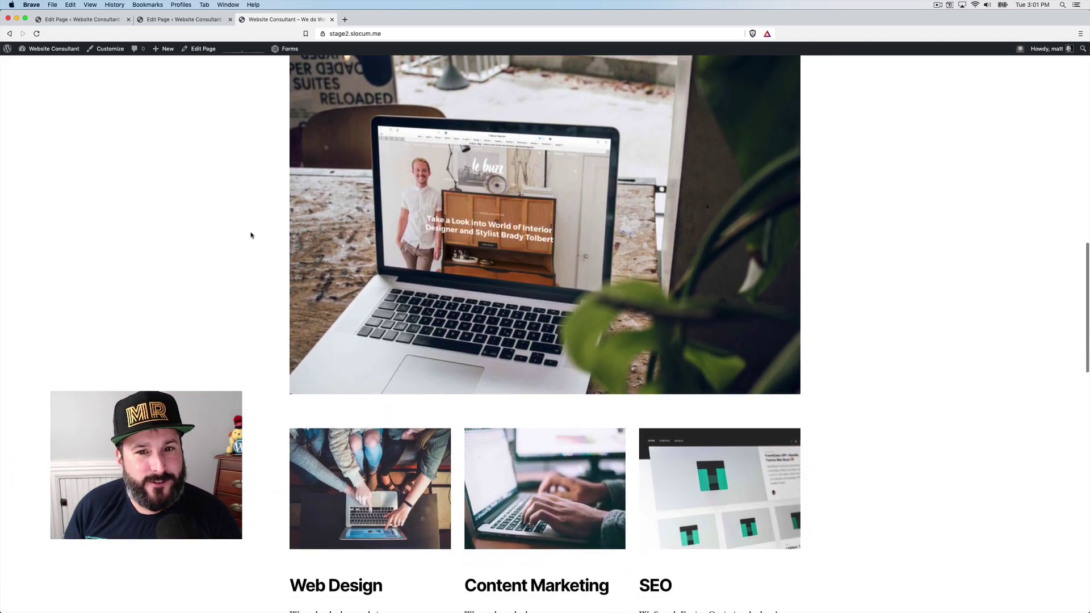
{"action": "scroll", "coordinate": [251, 234], "scroll_direction": "down", "scroll_amount": 10}
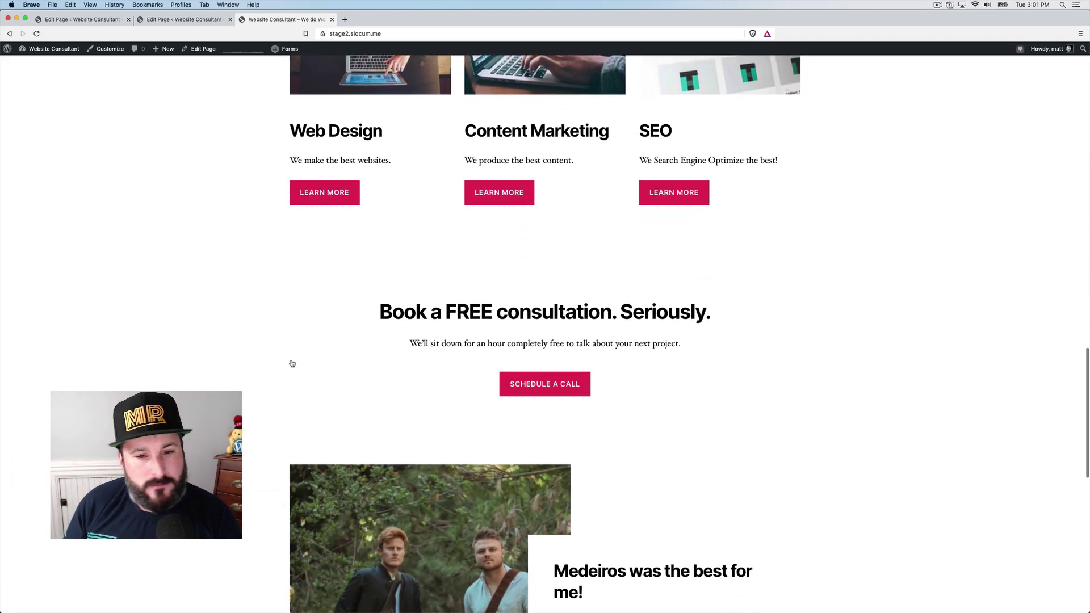
{"action": "scroll", "coordinate": [292, 363], "scroll_direction": "down", "scroll_amount": 9}
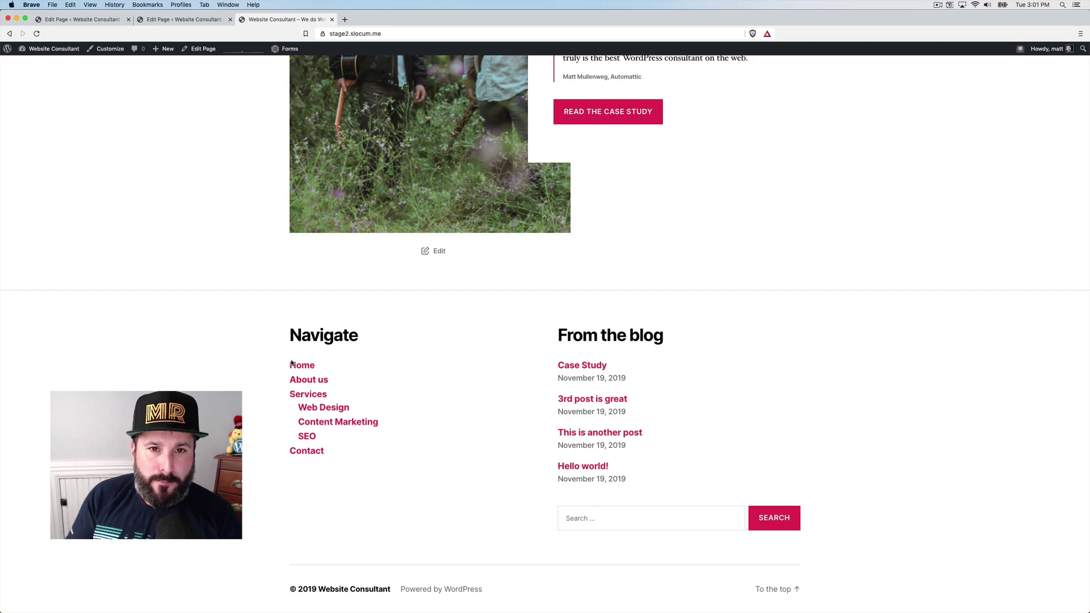
{"action": "scroll", "coordinate": [290, 363], "scroll_direction": "up", "scroll_amount": 20}
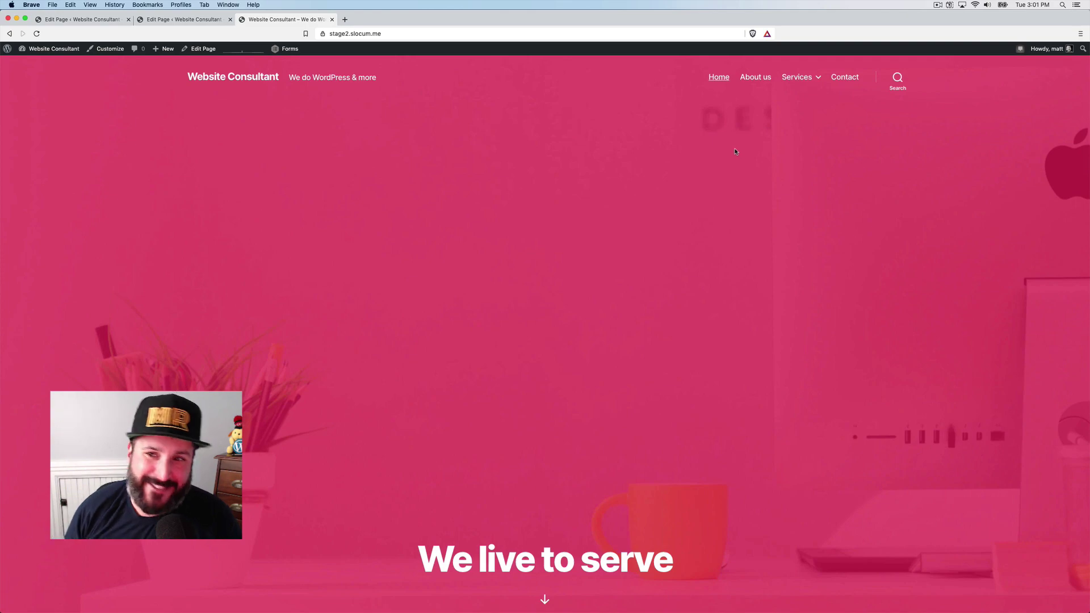
Open the case study from the home page testimonial and look it over as far as the "Download the ebook" section.
{"action": "scroll", "coordinate": [720, 205], "scroll_direction": "down", "scroll_amount": 10}
{"action": "scroll", "coordinate": [720, 205], "scroll_direction": "down", "scroll_amount": 1}
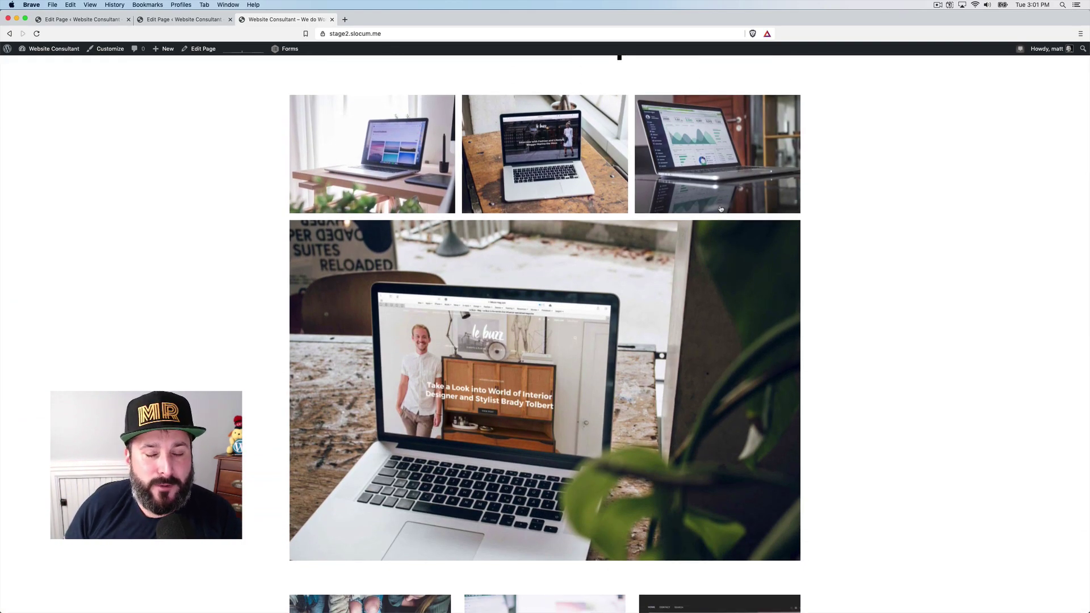
{"action": "scroll", "coordinate": [721, 209], "scroll_direction": "down", "scroll_amount": 5}
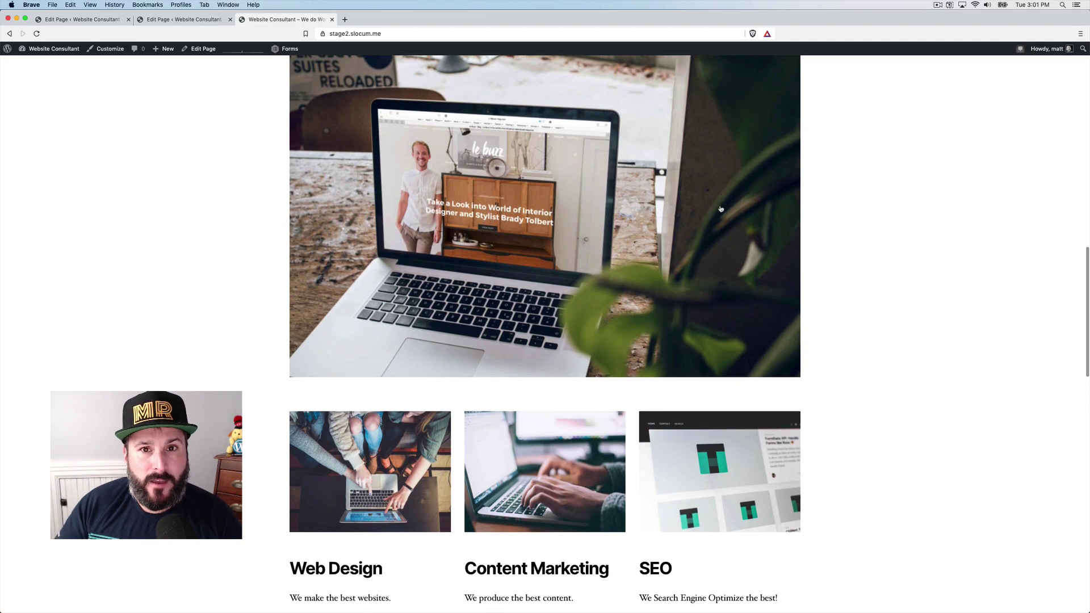
{"action": "scroll", "coordinate": [721, 209], "scroll_direction": "down", "scroll_amount": 3}
{"action": "scroll", "coordinate": [720, 209], "scroll_direction": "down", "scroll_amount": 15}
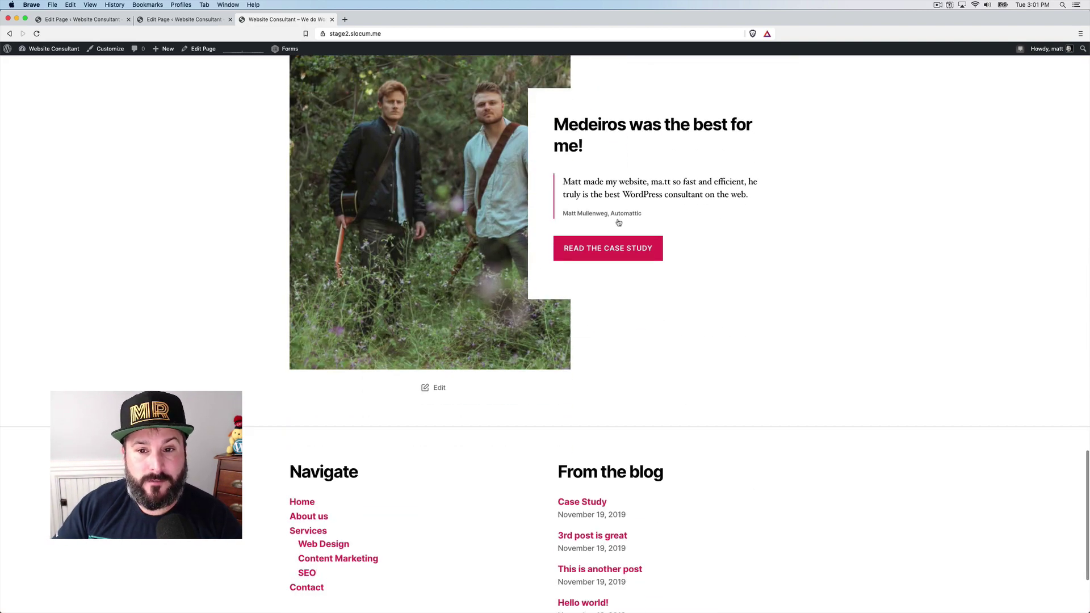
{"action": "left_click", "coordinate": [606, 248]}
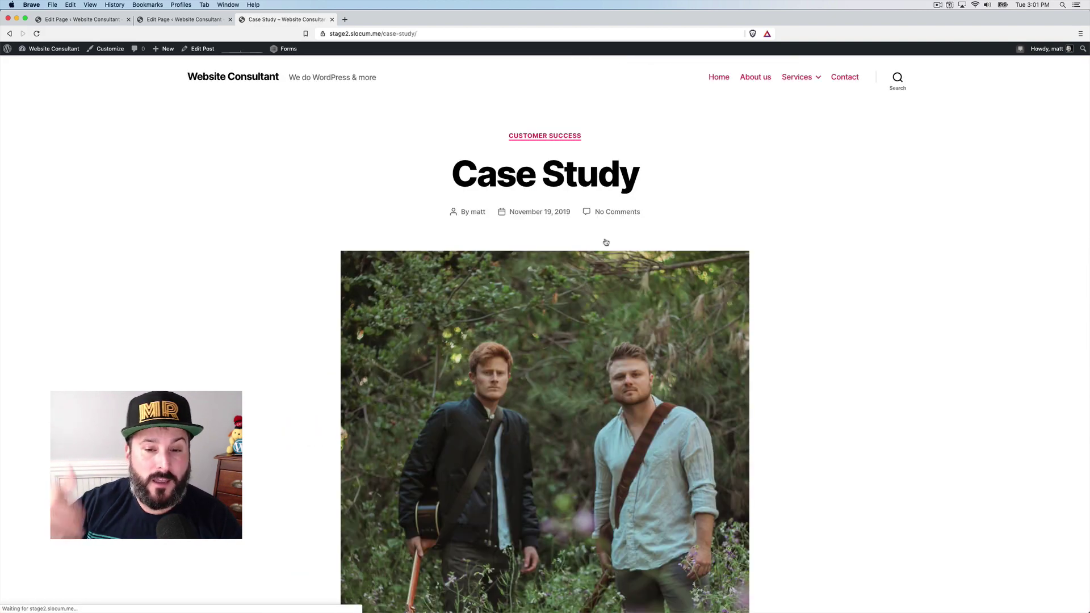
{"action": "scroll", "coordinate": [606, 242], "scroll_direction": "down", "scroll_amount": 5}
{"action": "scroll", "coordinate": [606, 242], "scroll_direction": "down", "scroll_amount": 13}
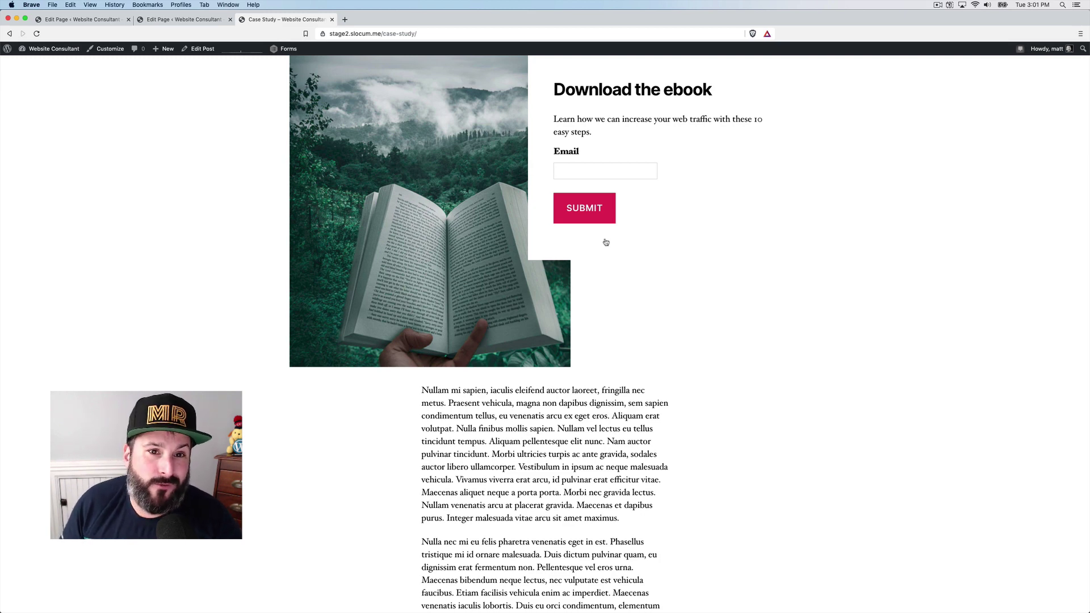
{"action": "scroll", "coordinate": [606, 243], "scroll_direction": "up", "scroll_amount": 2}
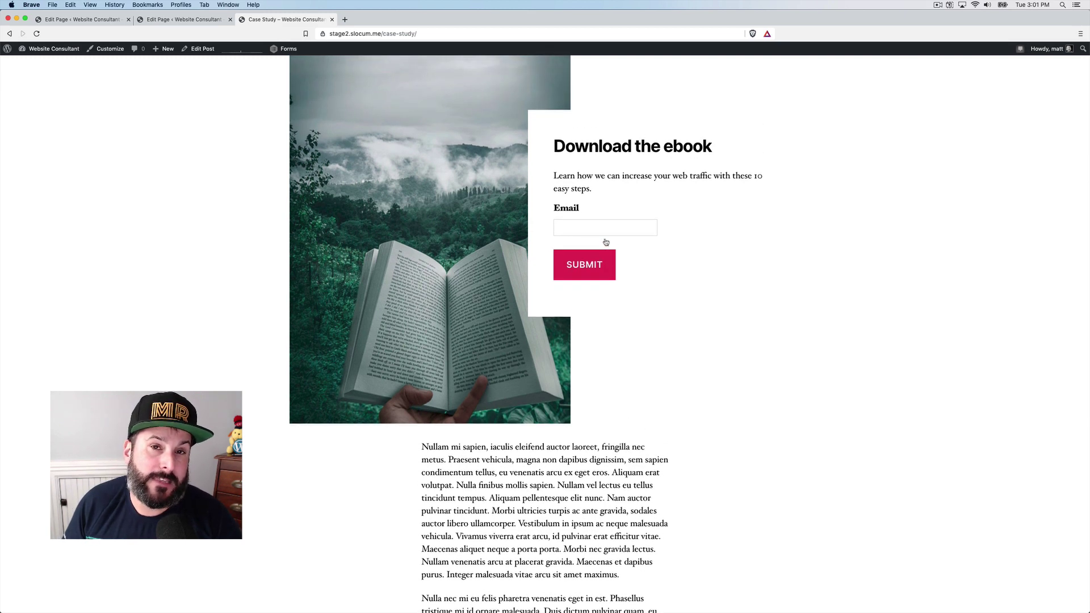